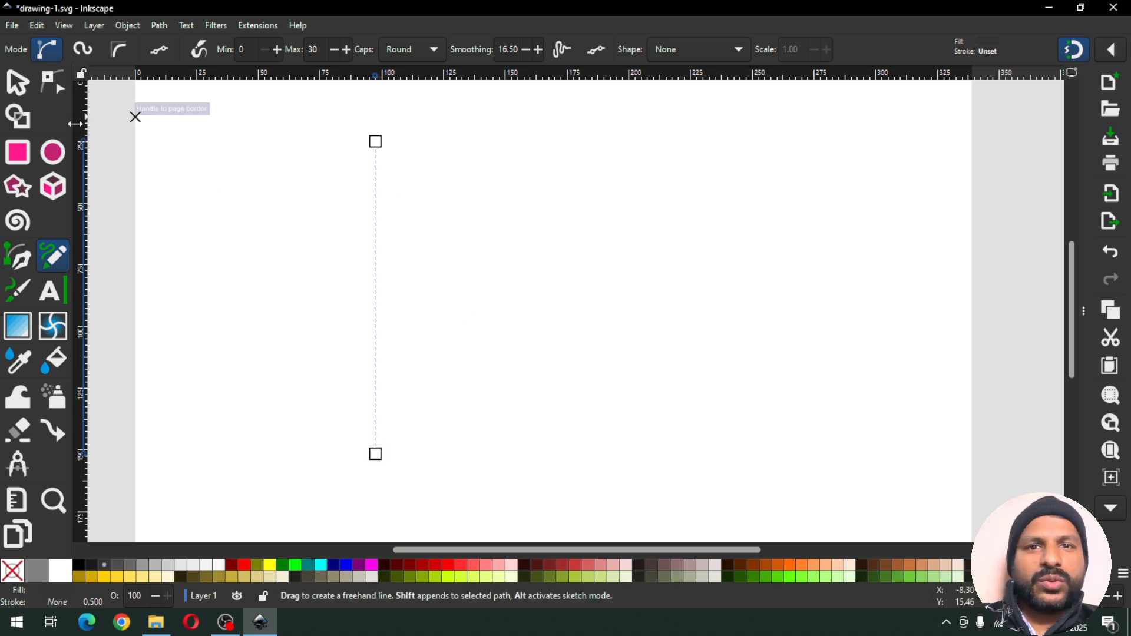
Select the vertical line on the page and give it a black stroke
{"action": "left_click", "coordinate": [17, 84]}
{"action": "left_click", "coordinate": [381, 196]}
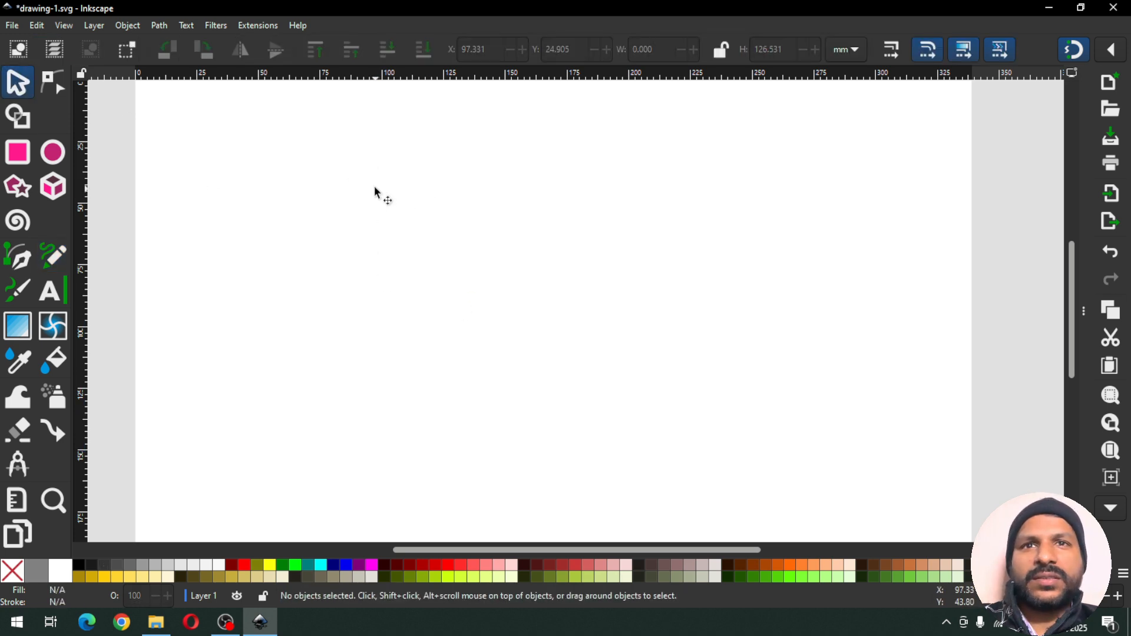
{"action": "left_click_drag", "start_coordinate": [331, 101], "coordinate": [444, 496]}
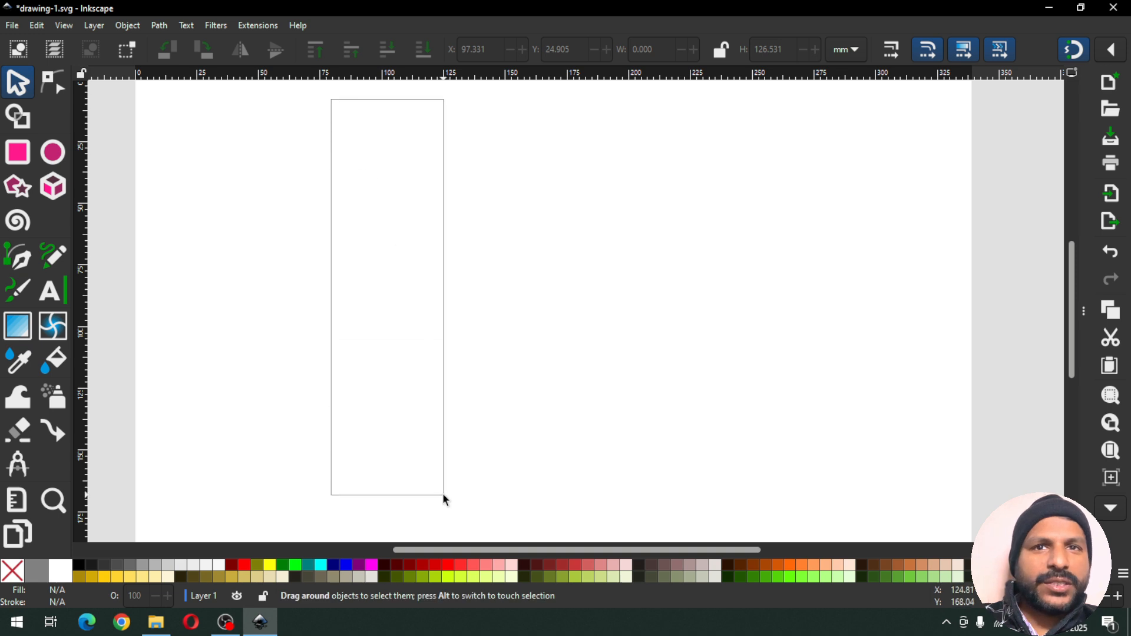
{"action": "left_click", "coordinate": [78, 564], "text": "shift"}
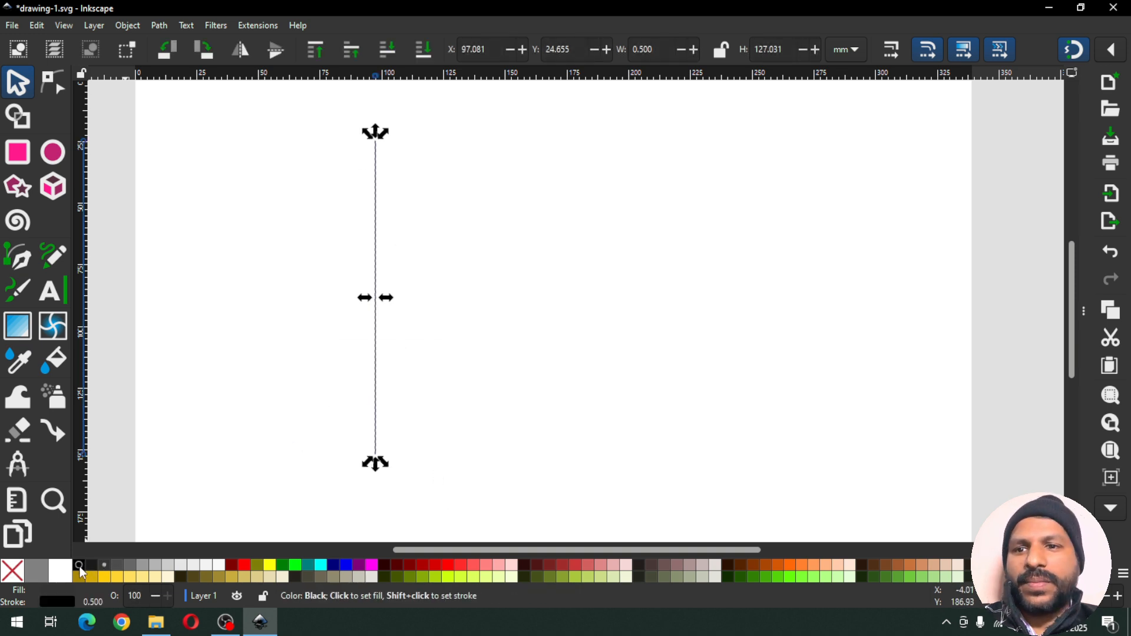
Duplicate the vertical line and place the copy just to its right, at about X 98.3 mm
{"action": "right_click", "coordinate": [377, 341]}
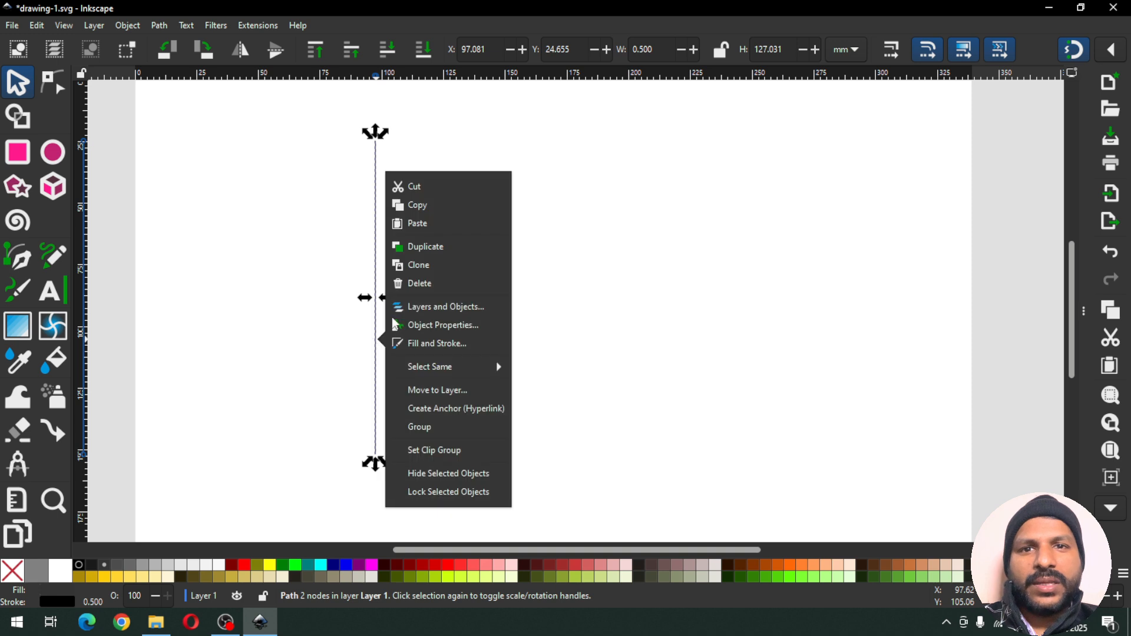
{"action": "left_click", "coordinate": [438, 250]}
{"action": "left_click_drag", "start_coordinate": [374, 259], "coordinate": [394, 265]}
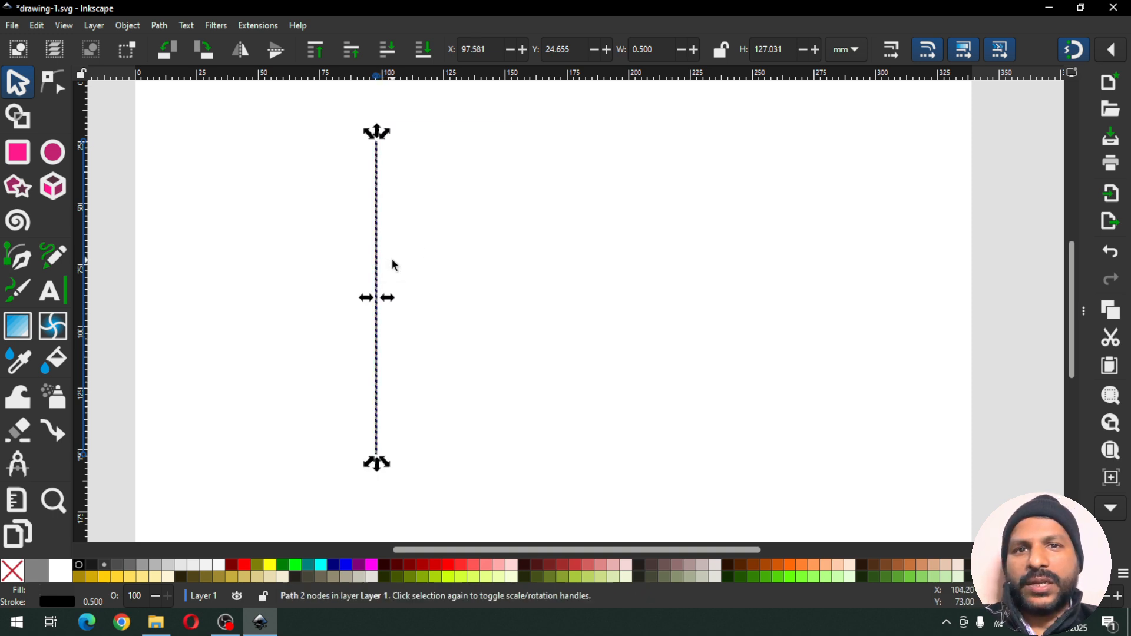
{"action": "key", "text": "z"}
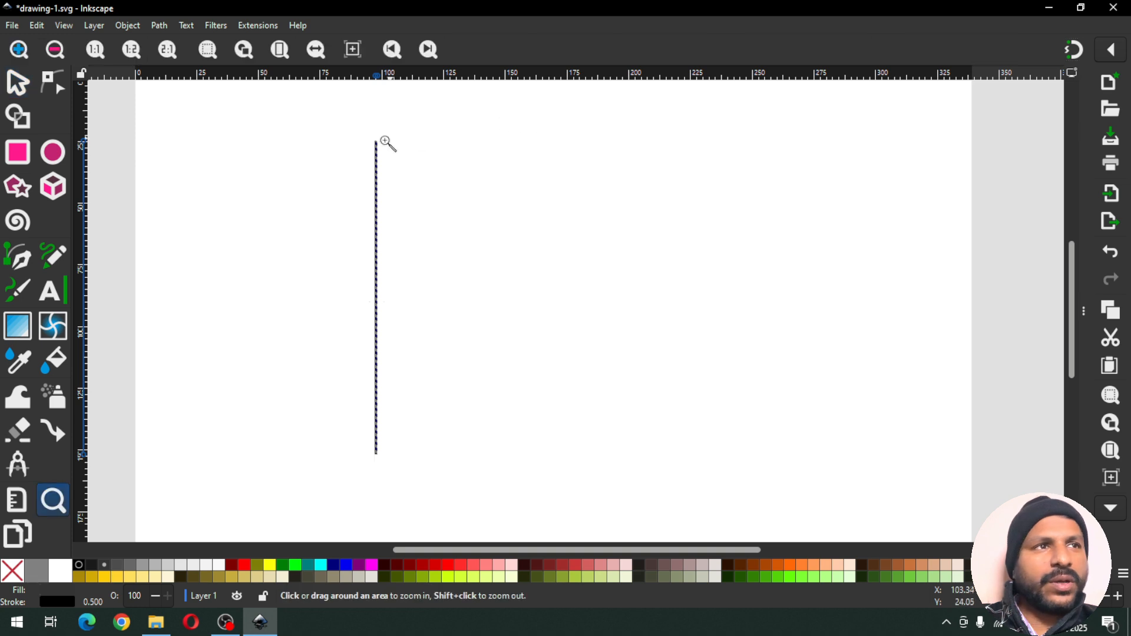
{"action": "left_click", "coordinate": [403, 177]}
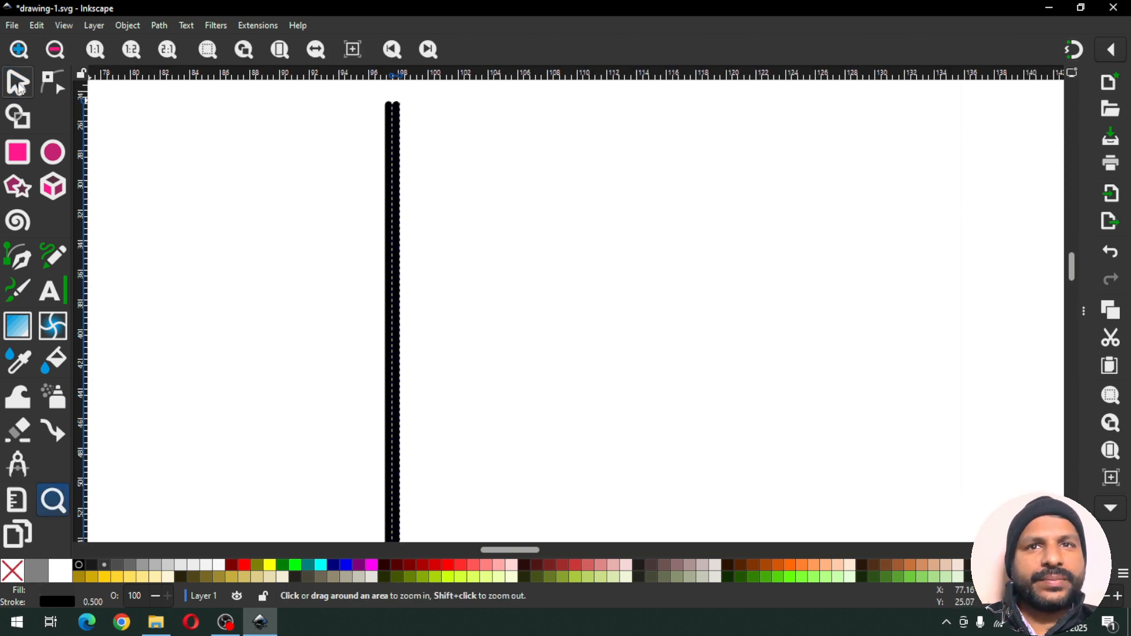
{"action": "key", "text": "s"}
{"action": "left_click_drag", "start_coordinate": [395, 130], "coordinate": [414, 130]}
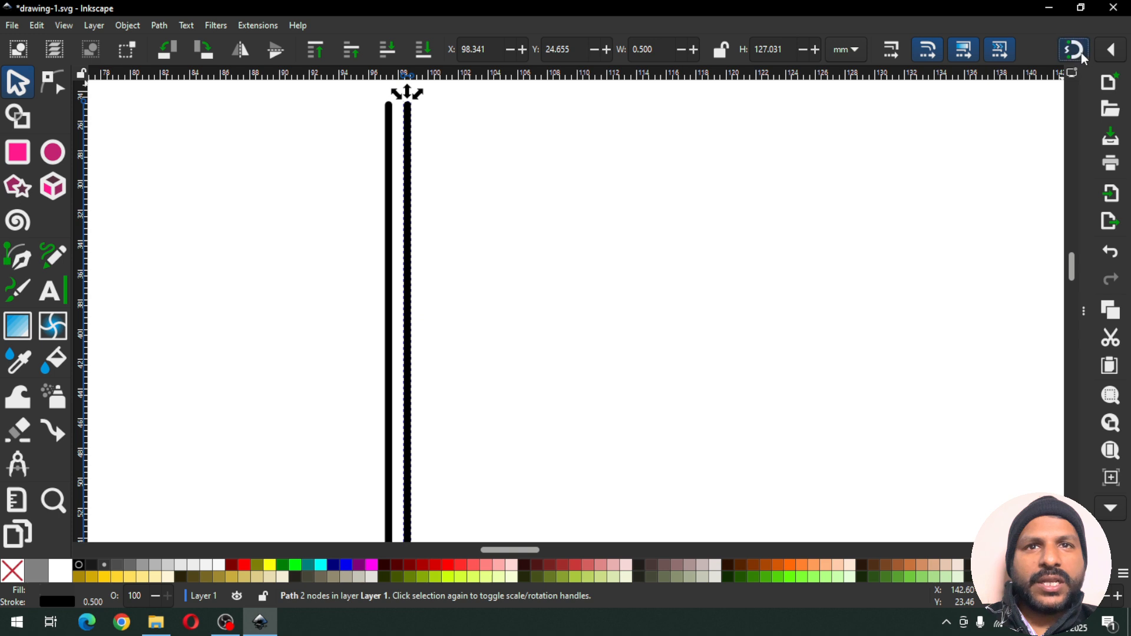
Duplicate the second line and place the copy to its right, at about X 100 mm
{"action": "right_click", "coordinate": [415, 146]}
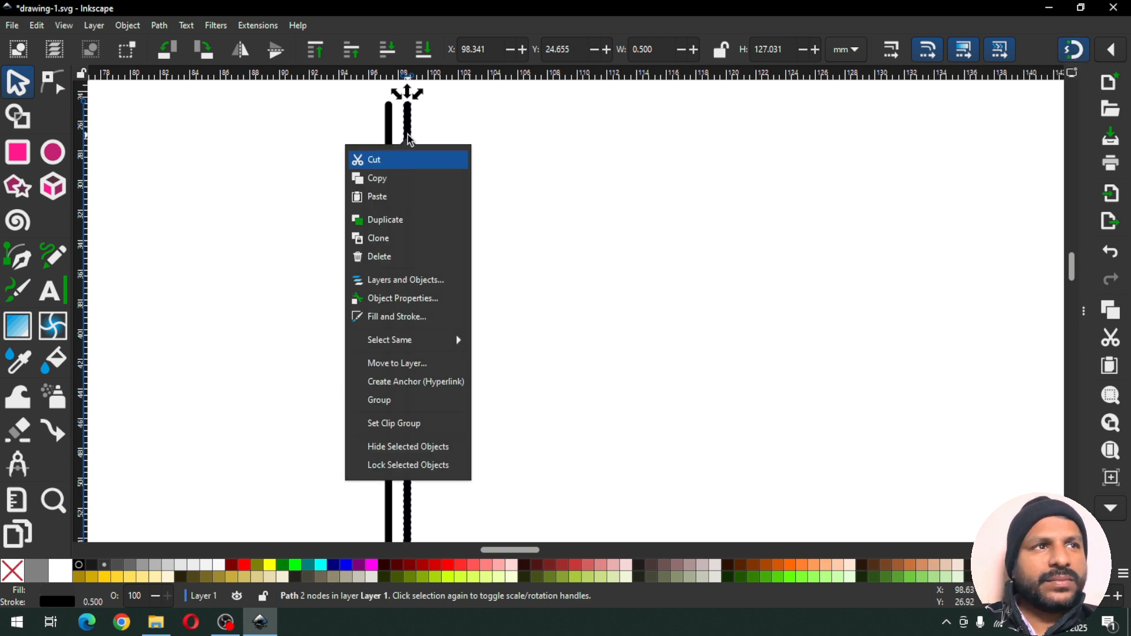
{"action": "left_click", "coordinate": [387, 220]}
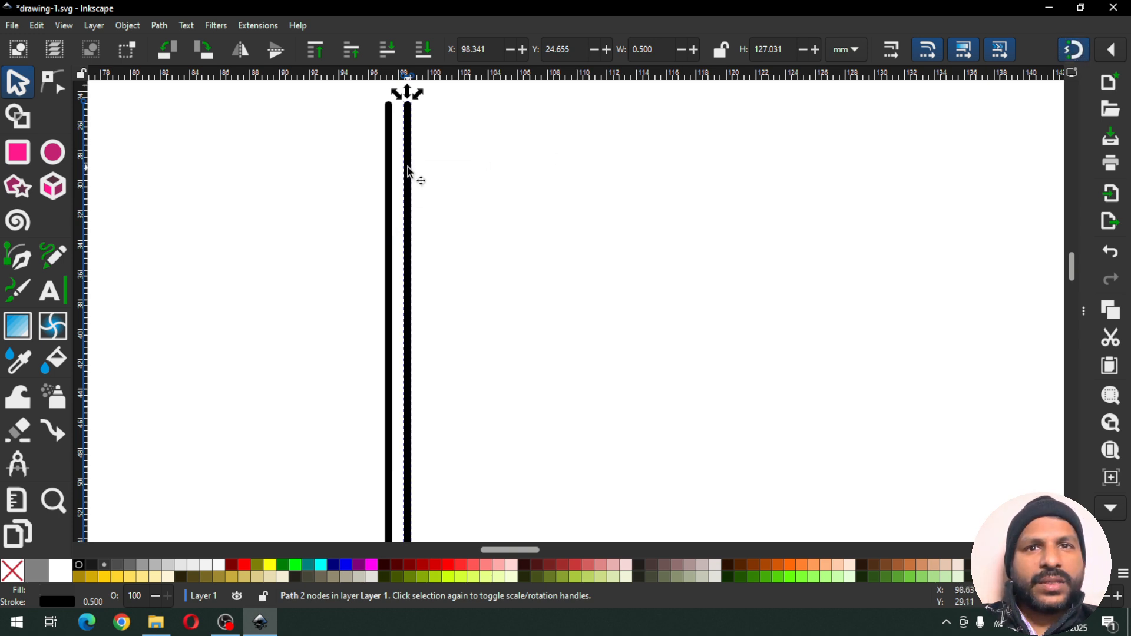
{"action": "left_click_drag", "start_coordinate": [408, 168], "coordinate": [446, 171]}
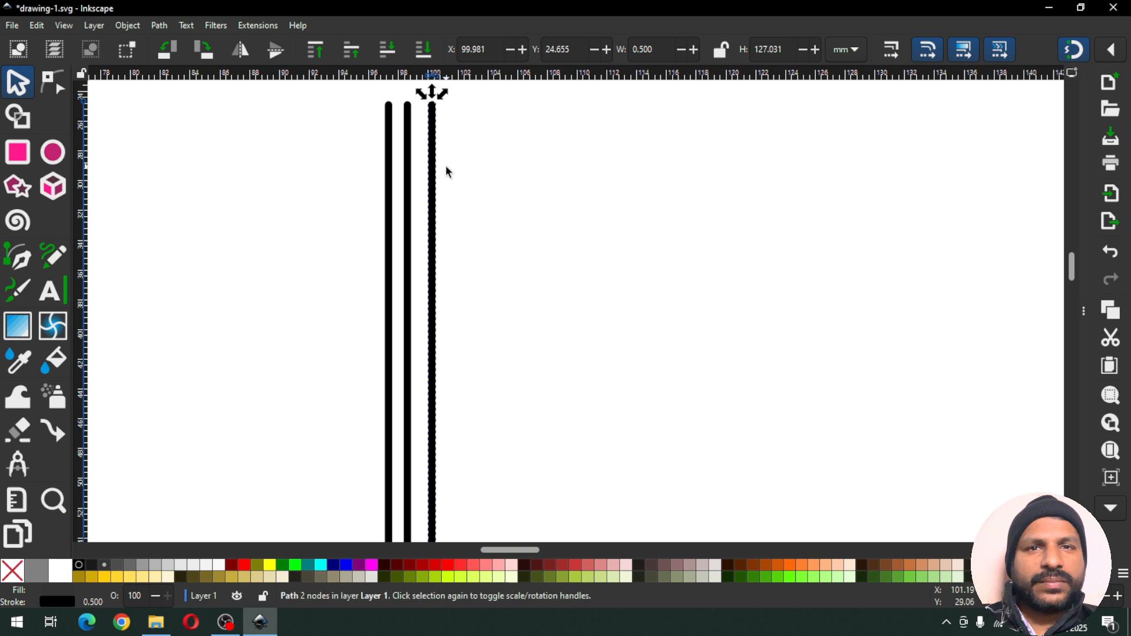
Group the two outer lines, leaving the middle line out of the group
{"action": "left_click", "coordinate": [409, 186]}
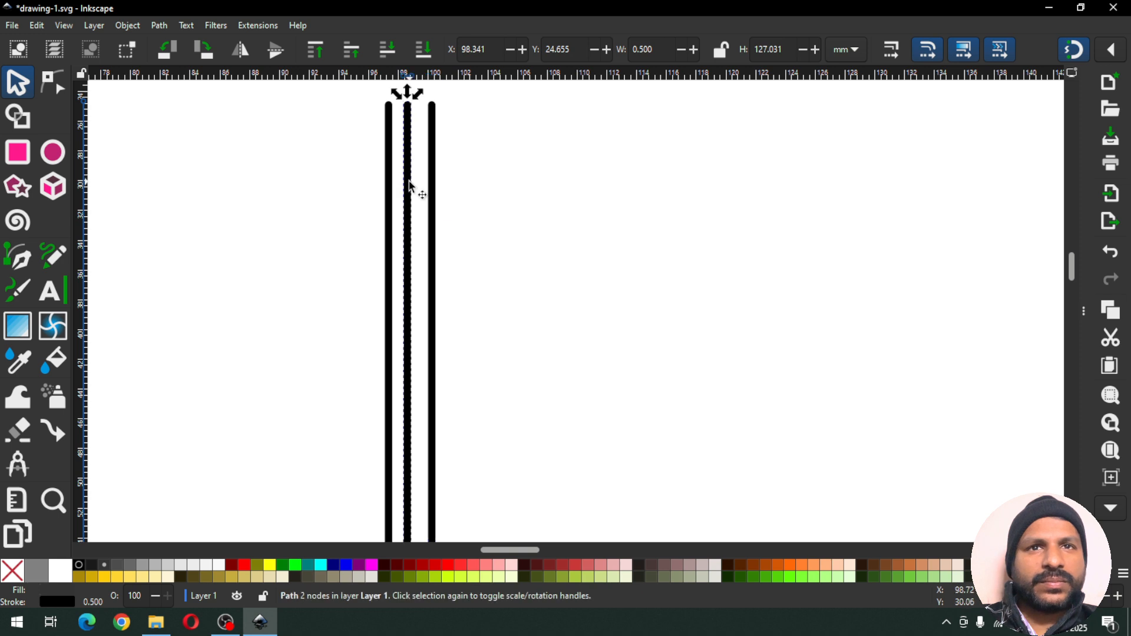
{"action": "left_click", "coordinate": [434, 203]}
{"action": "left_click", "coordinate": [386, 201], "text": "shift"}
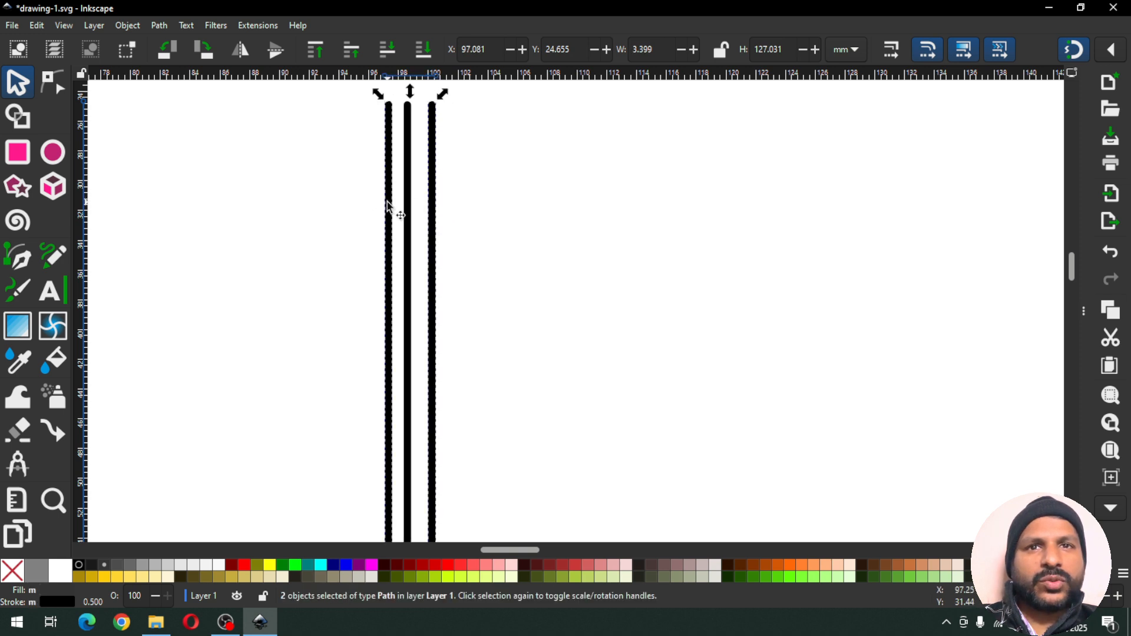
{"action": "right_click", "coordinate": [387, 202]}
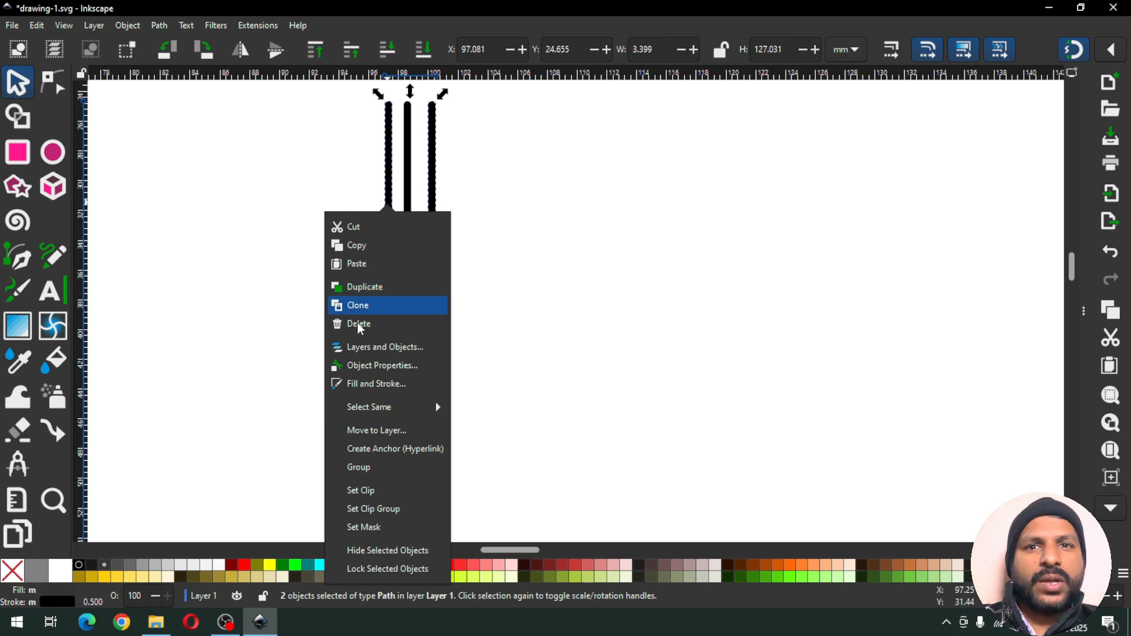
{"action": "left_click", "coordinate": [363, 468]}
{"action": "left_click", "coordinate": [535, 352]}
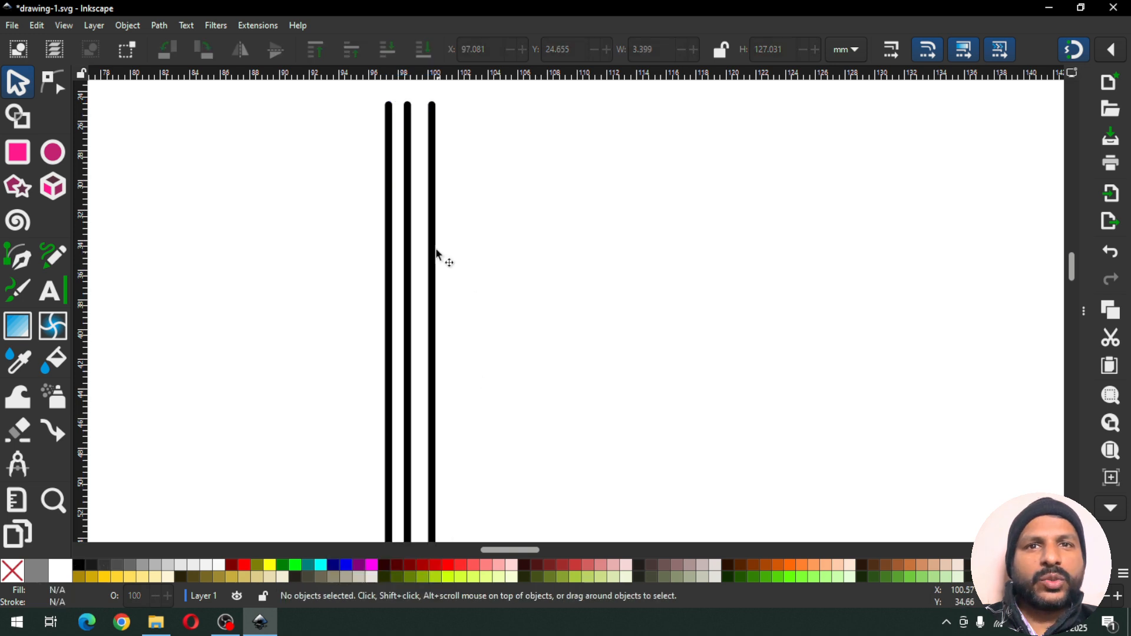
Centre the middle line and the outer-line group horizontally relative to the page, and set the alignment reference to Last selected
{"action": "left_click", "coordinate": [407, 226]}
{"action": "left_click", "coordinate": [435, 211], "text": "shift"}
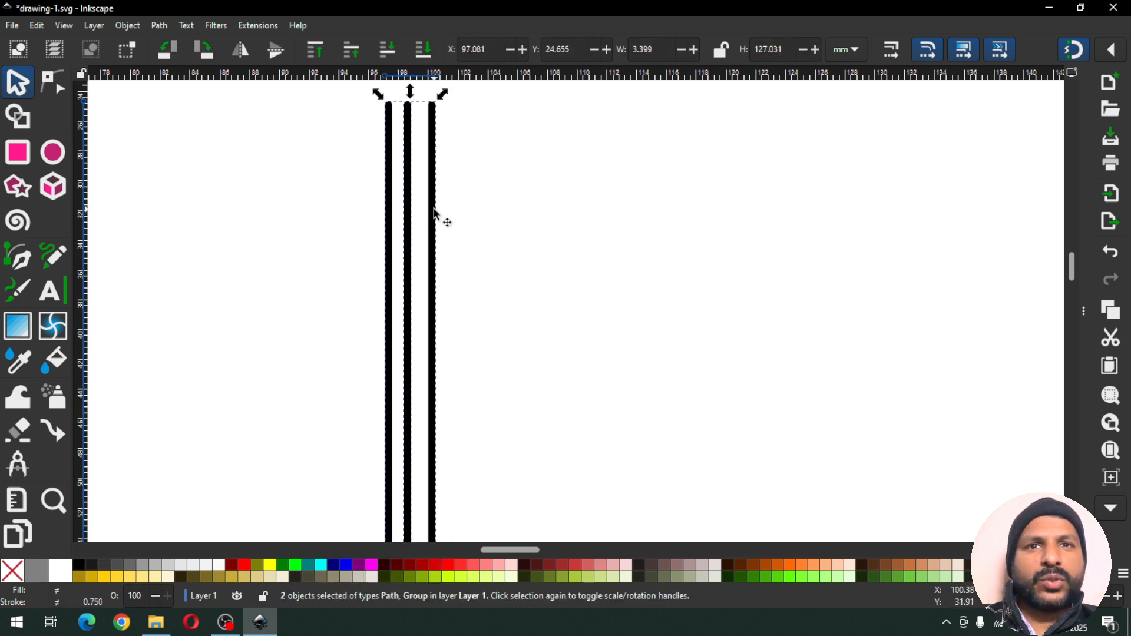
{"action": "left_click", "coordinate": [1082, 310]}
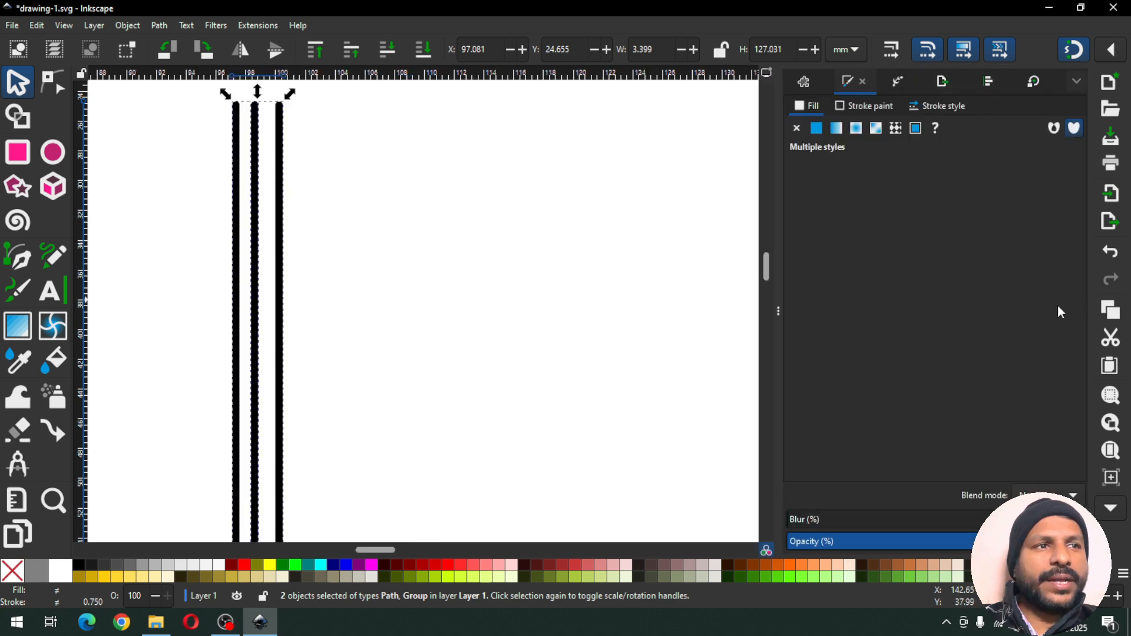
{"action": "left_click", "coordinate": [987, 87]}
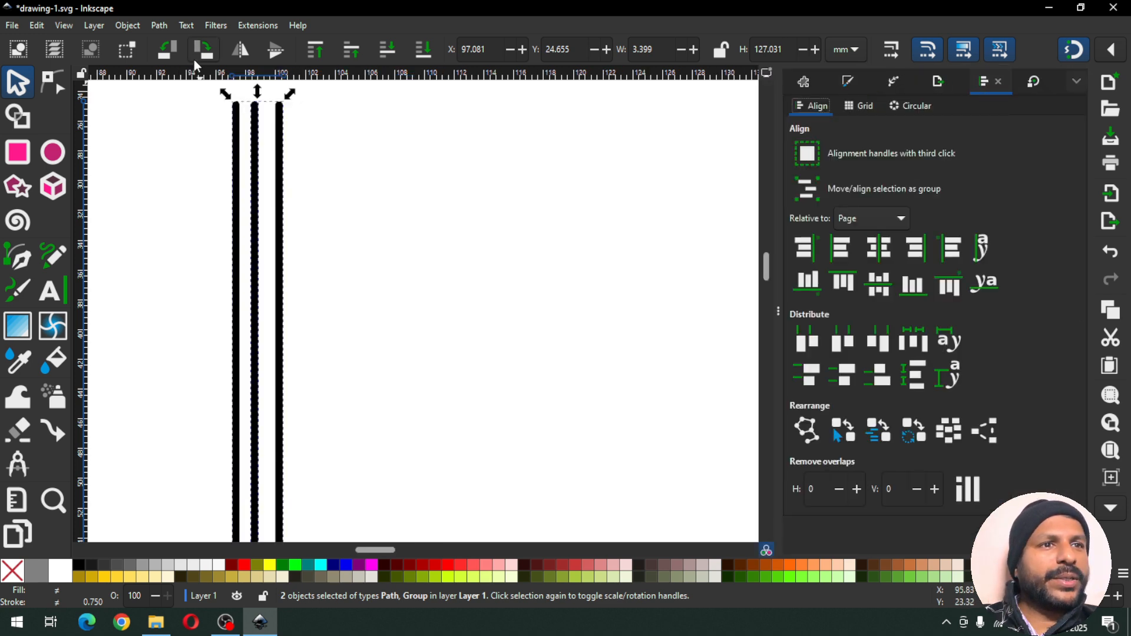
{"action": "left_click", "coordinate": [127, 25]}
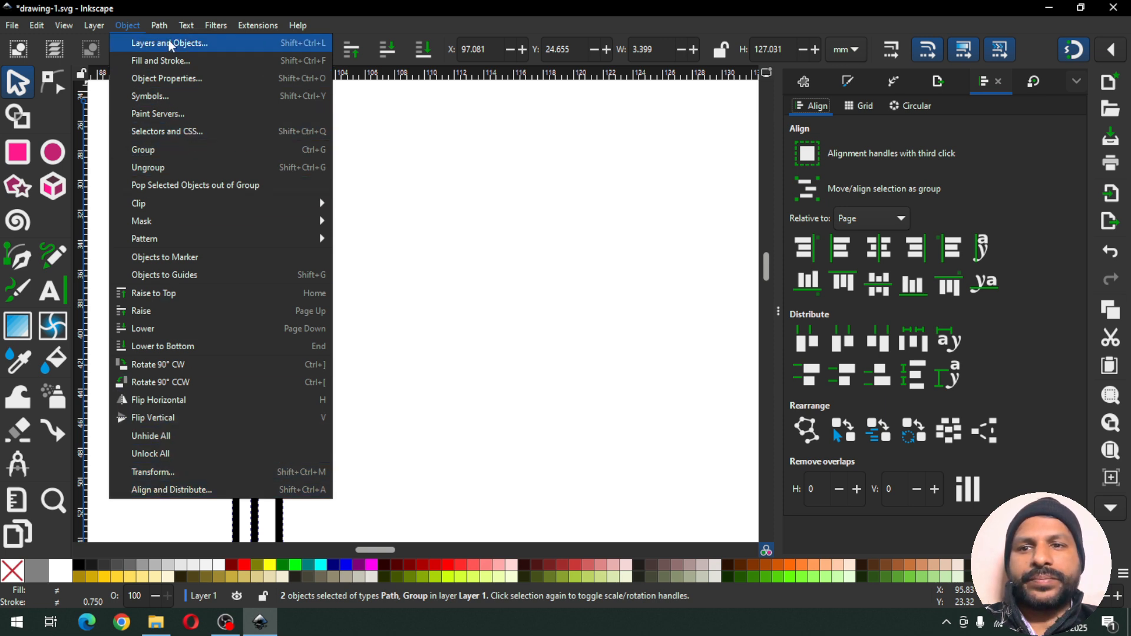
{"action": "left_click", "coordinate": [141, 7]}
{"action": "left_click", "coordinate": [878, 252]}
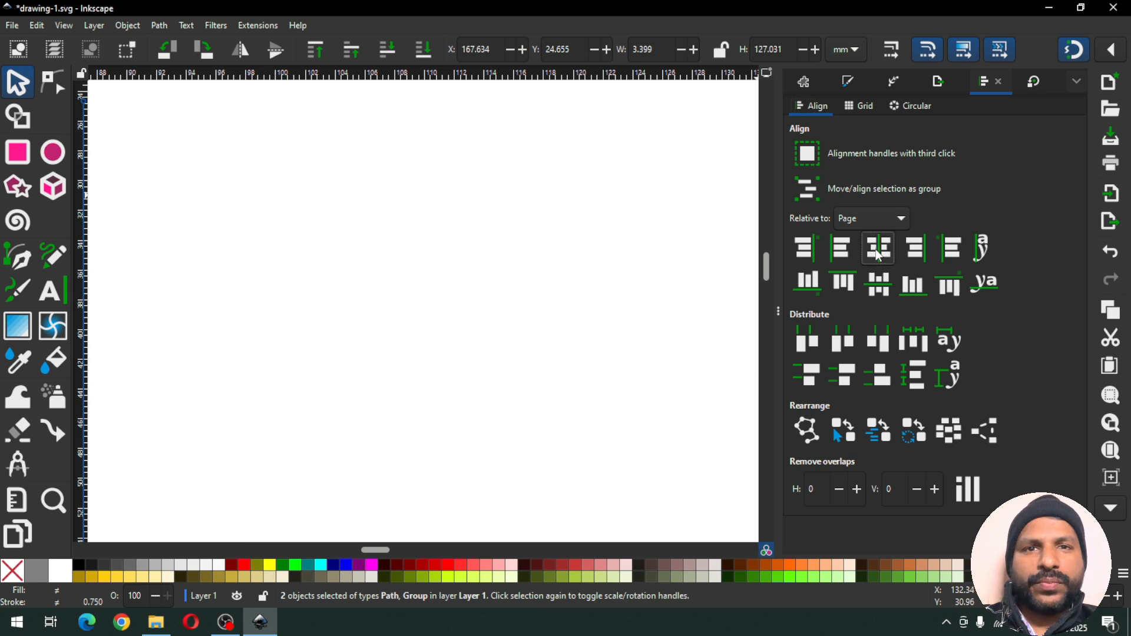
{"action": "left_click", "coordinate": [857, 219]}
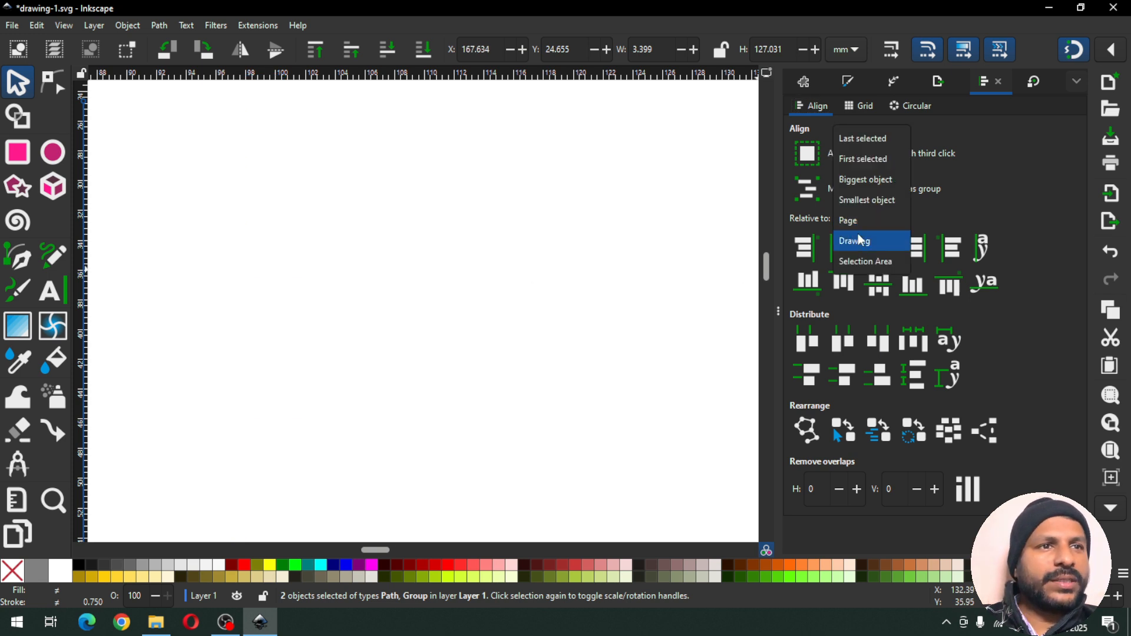
{"action": "left_click", "coordinate": [864, 138]}
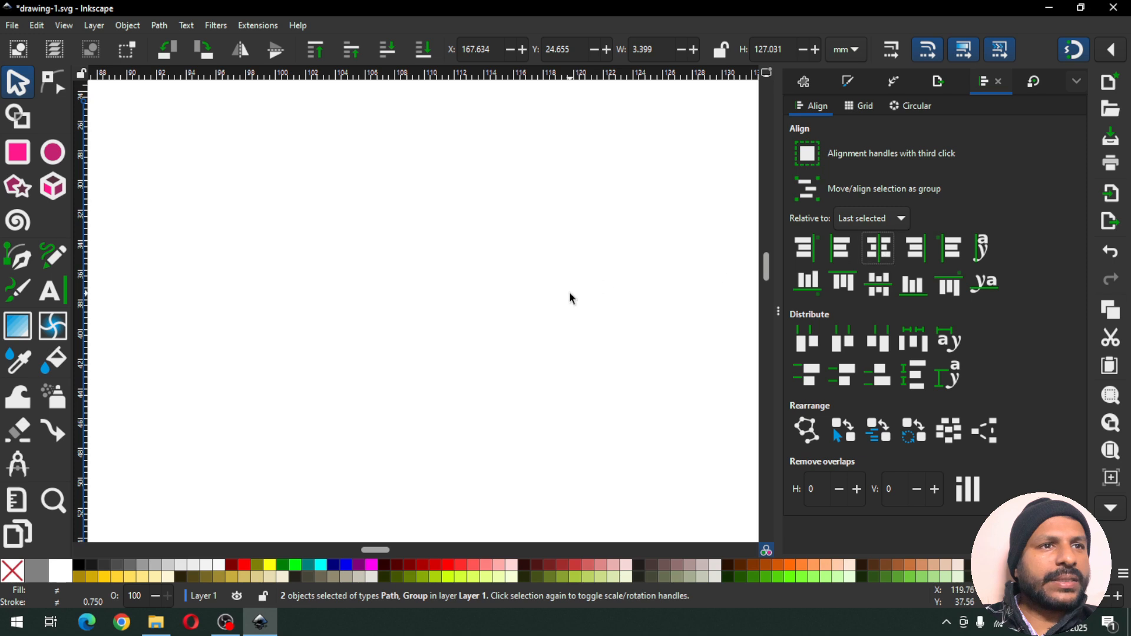
Move all three lines together to the left on the page, to about X 120 mm, Y 32 mm
{"action": "key", "text": "Escape"}
{"action": "key", "text": "minus"}
{"action": "key", "text": "minus"}
{"action": "key", "text": "minus"}
{"action": "key", "text": "minus"}
{"action": "key", "text": "minus"}
{"action": "key", "text": "minus"}
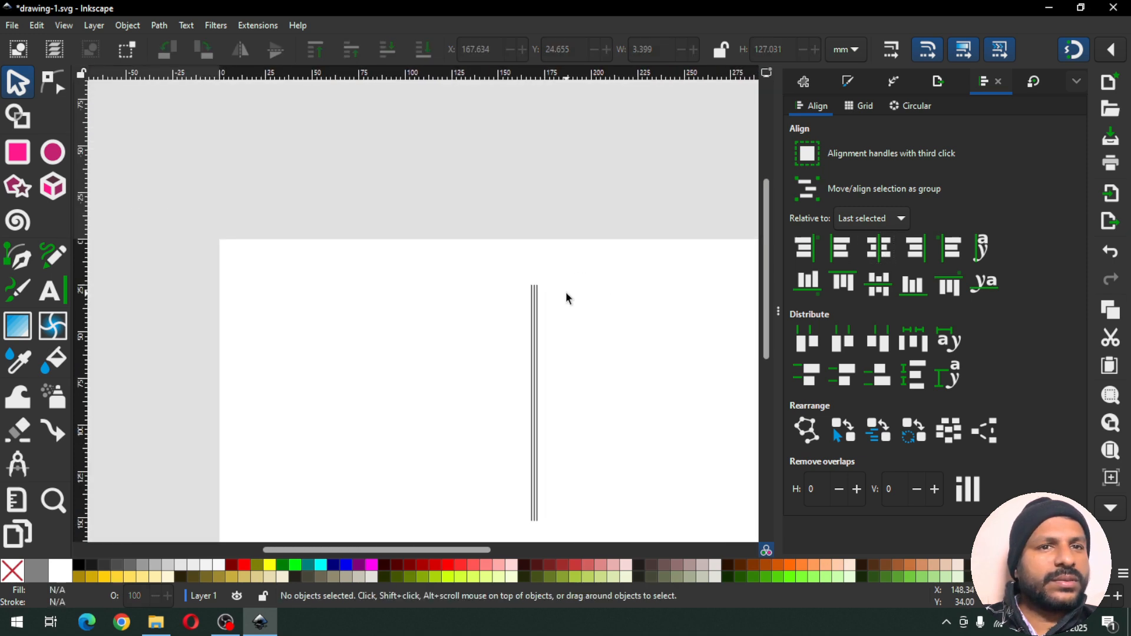
{"action": "scroll", "coordinate": [765, 334], "scroll_direction": "down", "scroll_amount": 5}
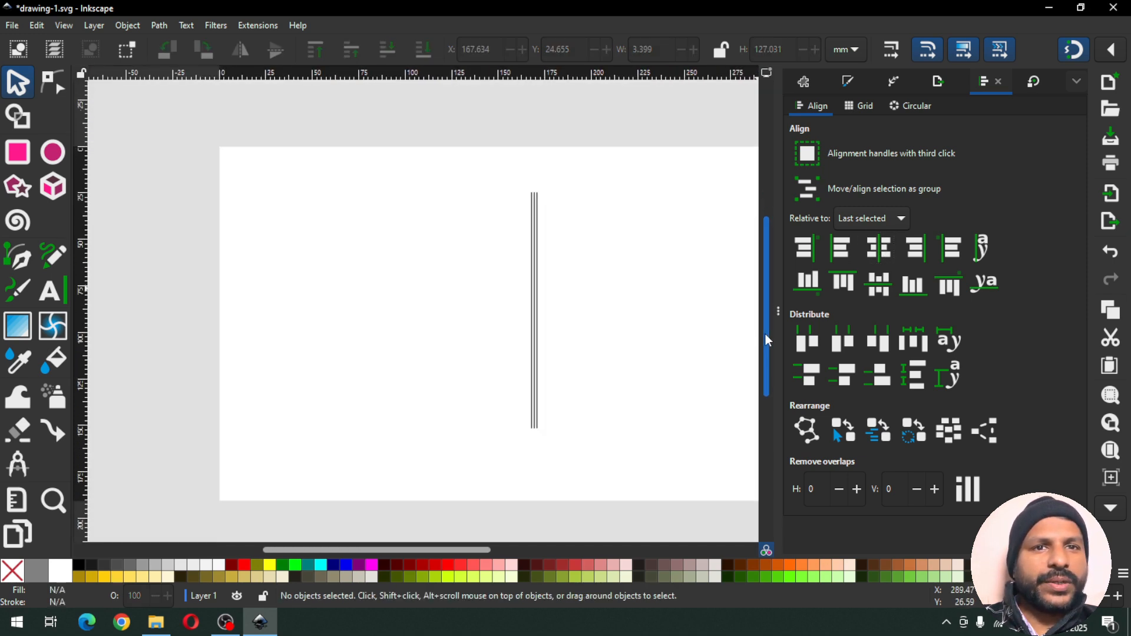
{"action": "left_click_drag", "start_coordinate": [498, 152], "coordinate": [617, 418]}
{"action": "left_click_drag", "start_coordinate": [535, 255], "coordinate": [414, 267]}
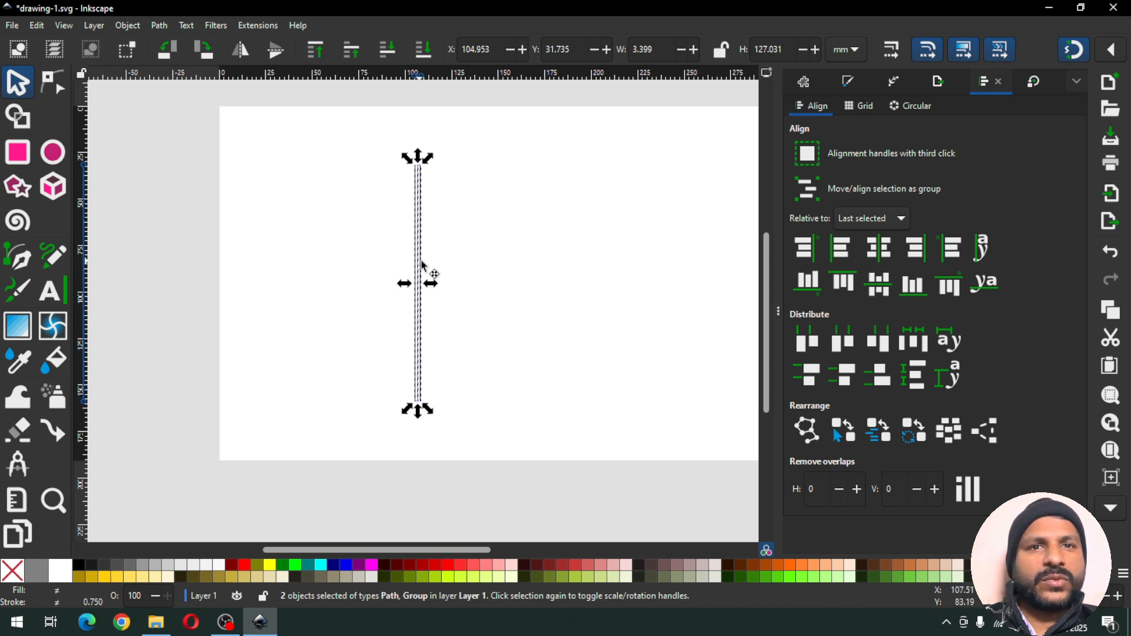
{"action": "left_click_drag", "start_coordinate": [422, 265], "coordinate": [449, 265]}
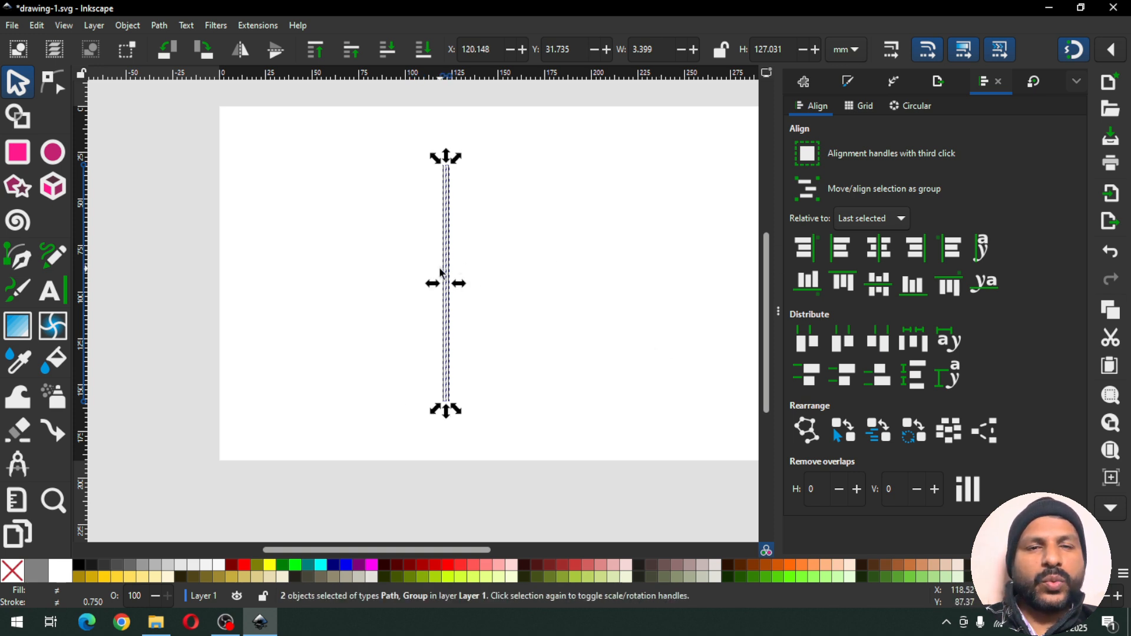
Group the middle line with the outer pair and rotate the new group 120° clockwise
{"action": "right_click", "coordinate": [449, 259]}
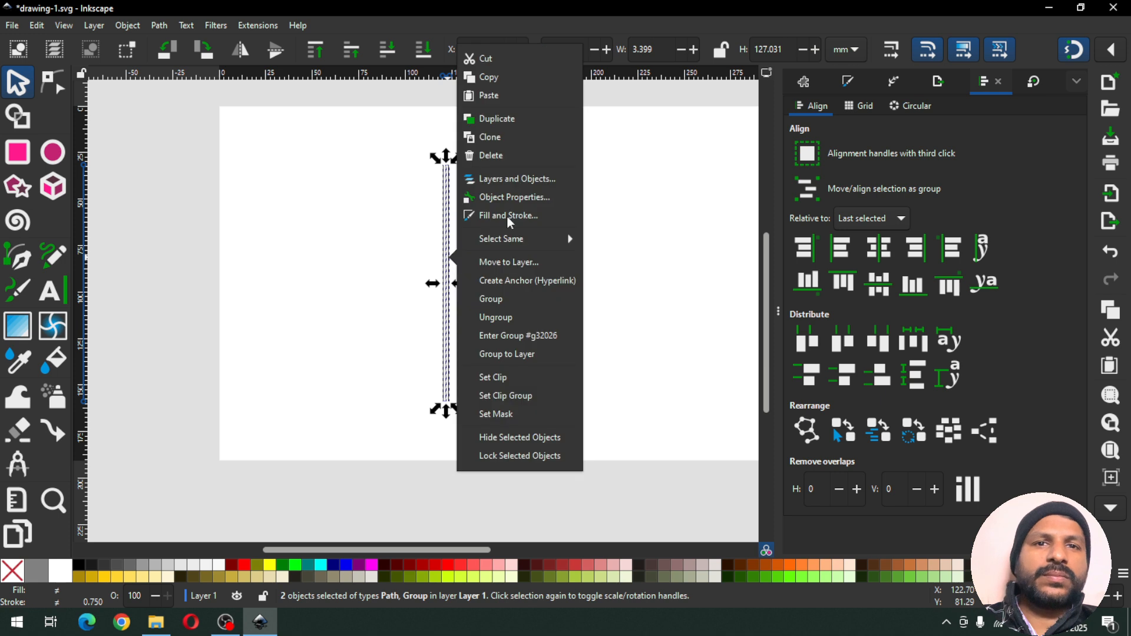
{"action": "left_click", "coordinate": [500, 299]}
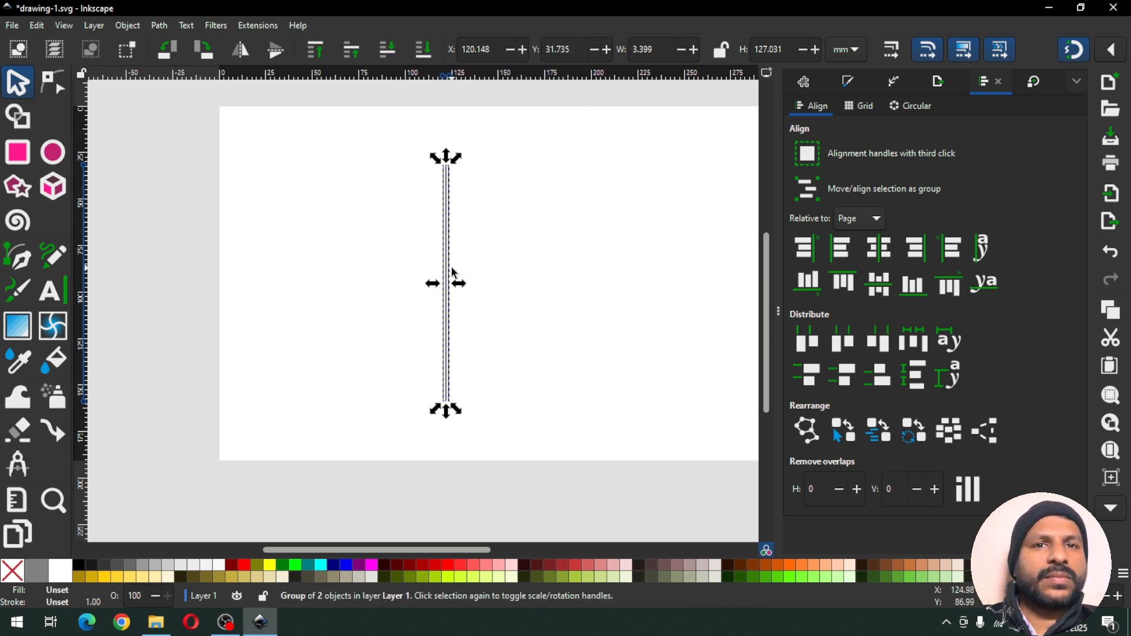
{"action": "left_click", "coordinate": [1031, 84]}
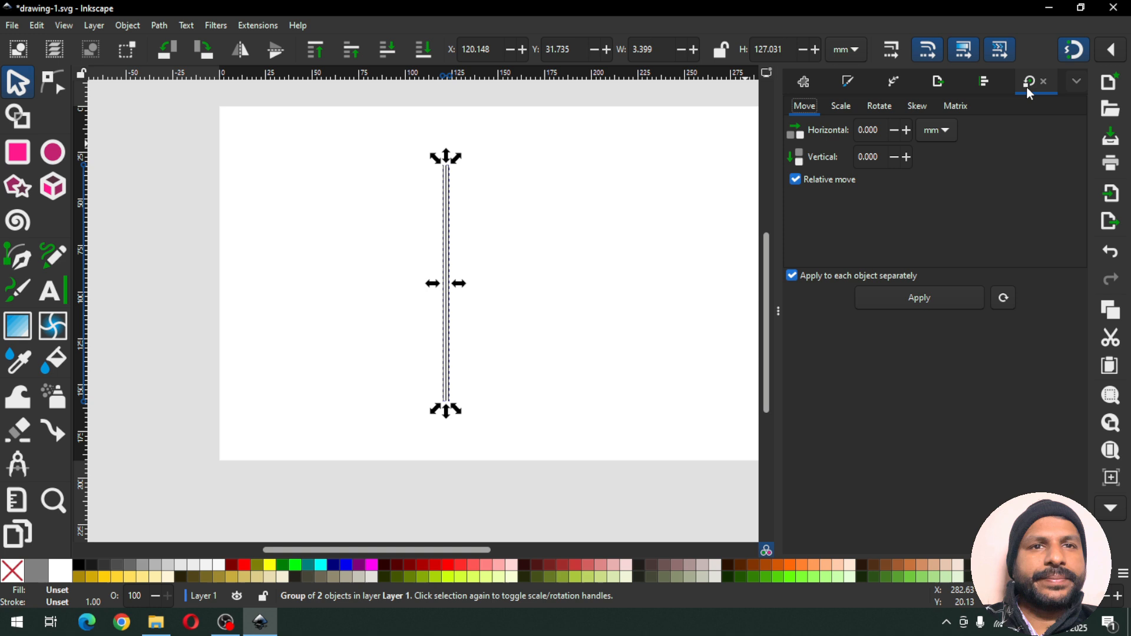
{"action": "left_click", "coordinate": [884, 156]}
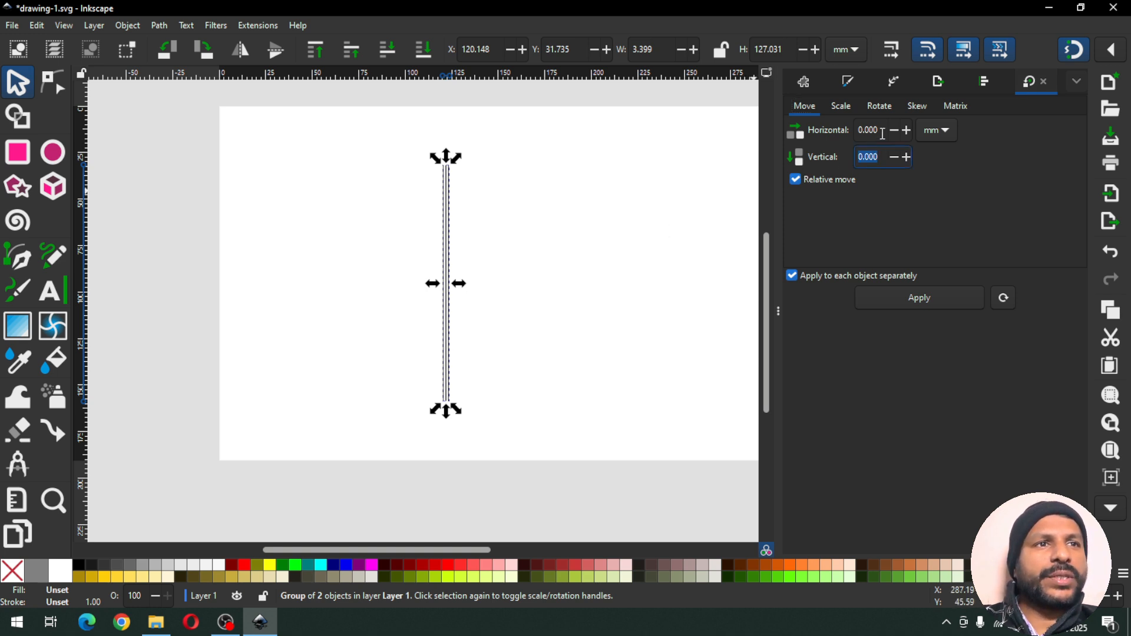
{"action": "left_click", "coordinate": [879, 107]}
{"action": "left_click_drag", "start_coordinate": [869, 129], "coordinate": [817, 131]}
{"action": "type", "text": "120"}
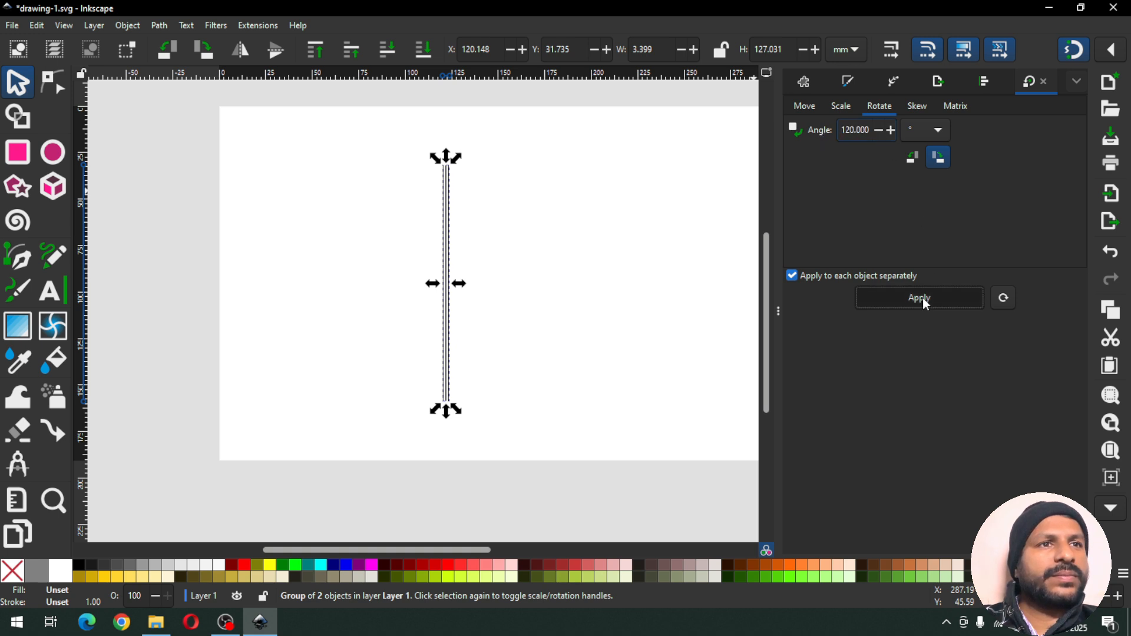
{"action": "left_click", "coordinate": [922, 298]}
Duplicate the rotated group twice in succession, rotating each copy a further 120° clockwise to form a six-armed star
{"action": "right_click", "coordinate": [467, 298]}
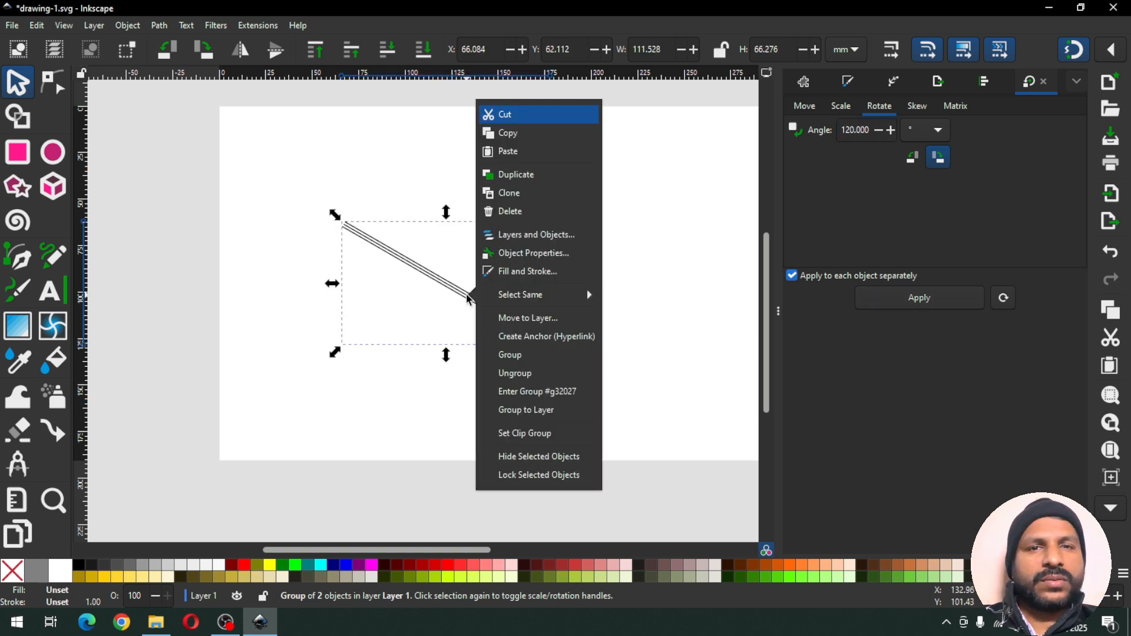
{"action": "left_click", "coordinate": [513, 174]}
{"action": "left_click", "coordinate": [896, 300]}
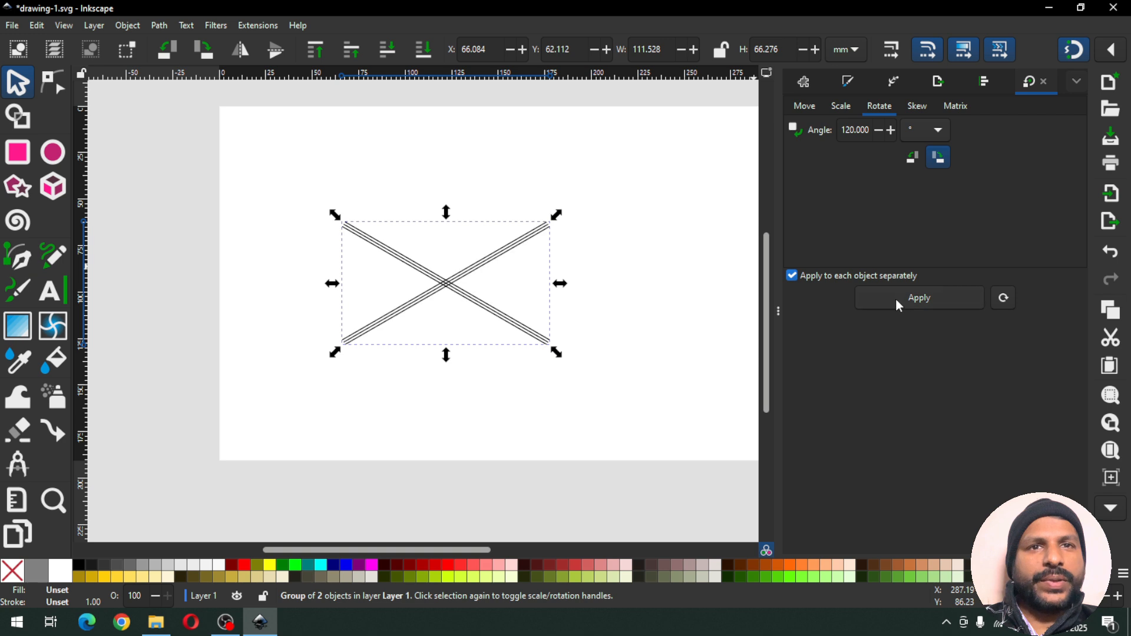
{"action": "right_click", "coordinate": [524, 241]}
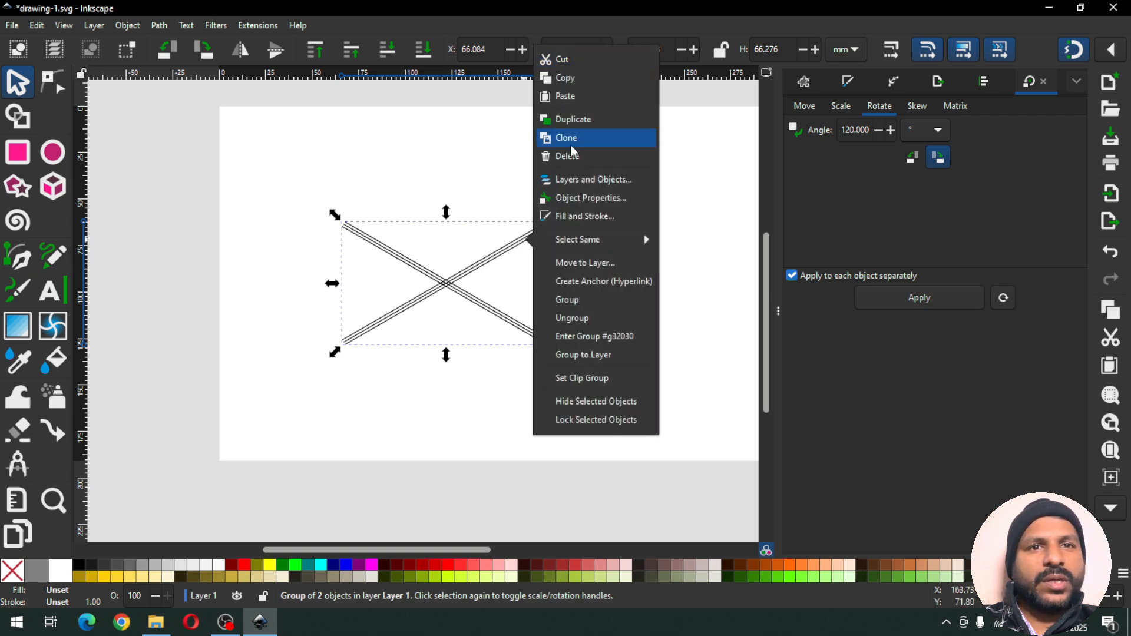
{"action": "left_click", "coordinate": [580, 118]}
{"action": "left_click", "coordinate": [905, 299]}
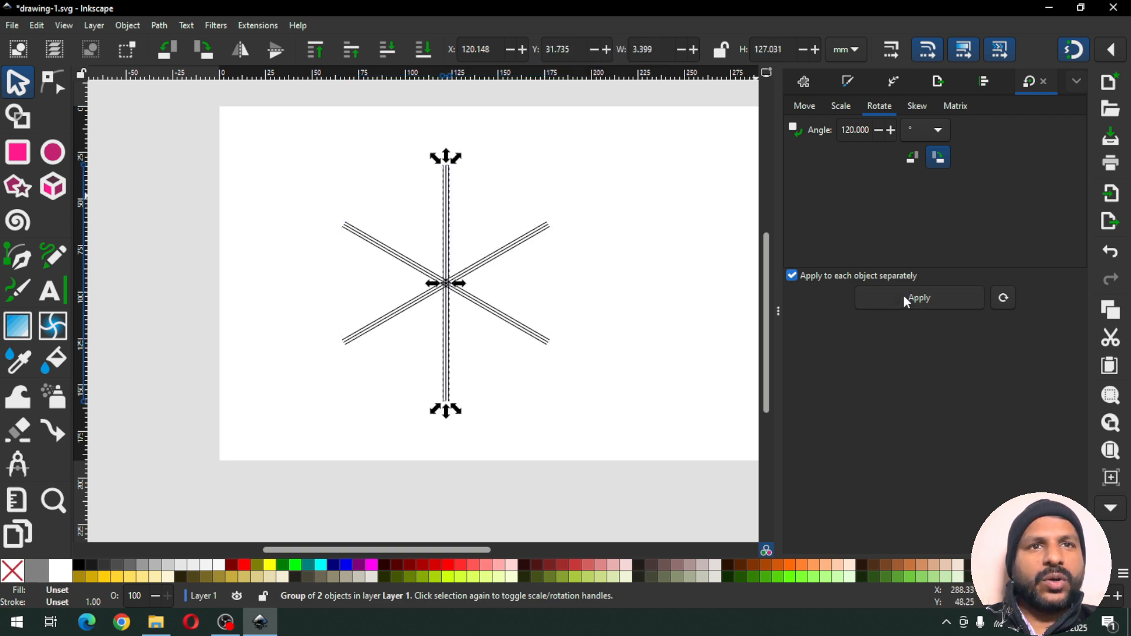
Deselect the star figure and save the drawing
{"action": "left_click", "coordinate": [639, 282]}
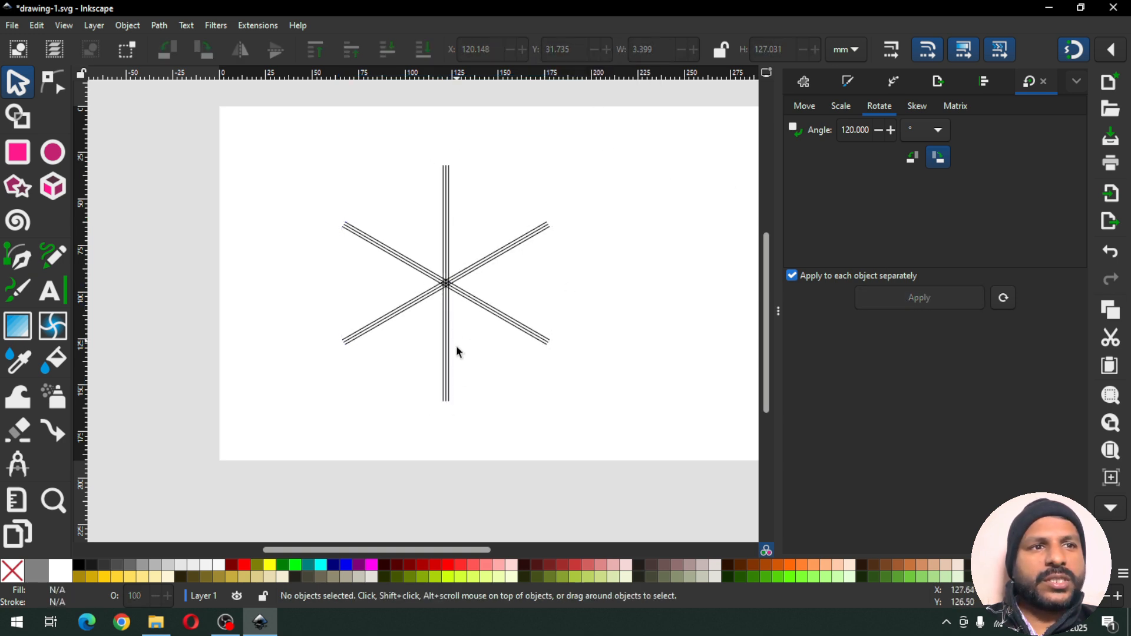
{"action": "left_click", "coordinate": [780, 312]}
{"action": "key", "text": "z"}
{"action": "left_click_drag", "start_coordinate": [472, 147], "coordinate": [776, 373]}
{"action": "key", "text": "ctrl+s"}
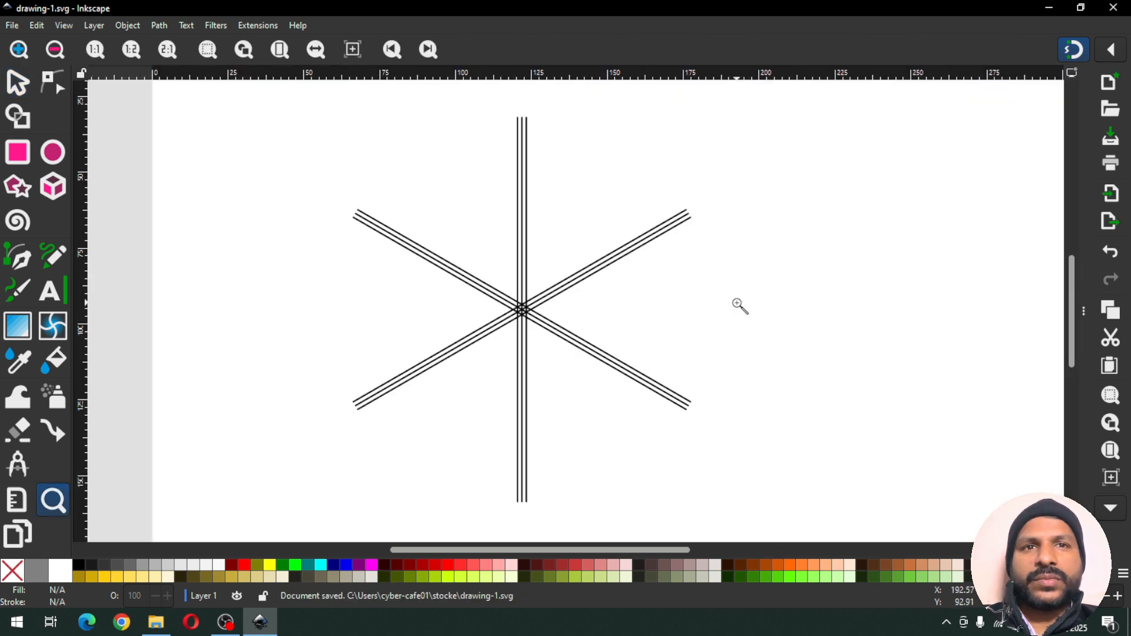
Draw a horizontal rectangle about 126 × 20 mm just below the star's centre, remove its stroke and convert it to a path
{"action": "left_click", "coordinate": [27, 152]}
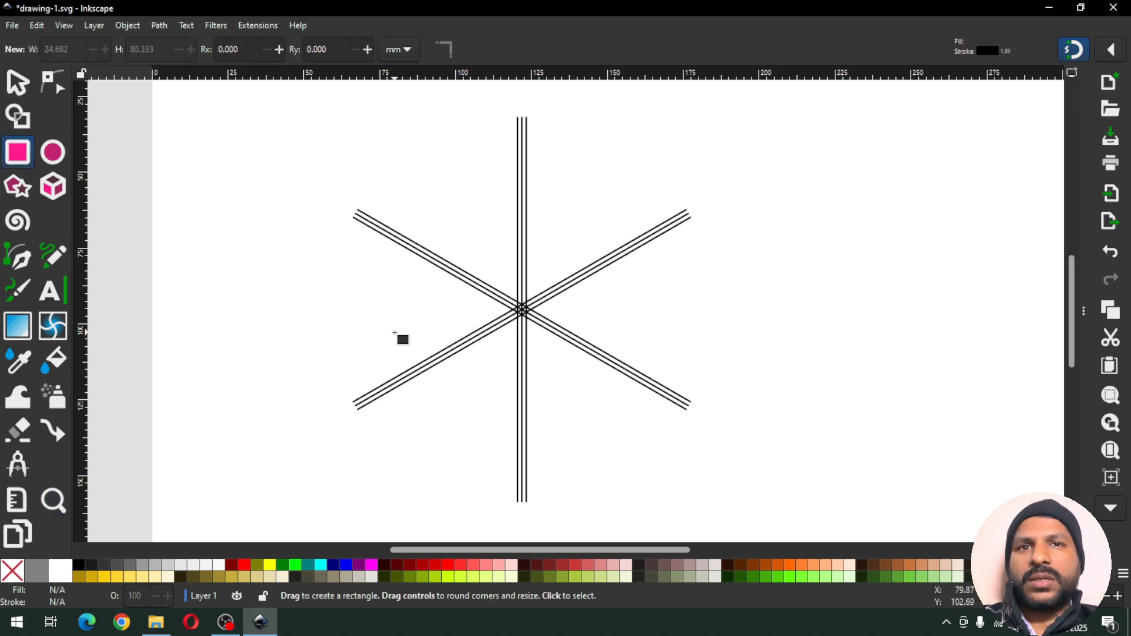
{"action": "left_click_drag", "start_coordinate": [392, 332], "coordinate": [725, 360]}
{"action": "left_click", "coordinate": [21, 87]}
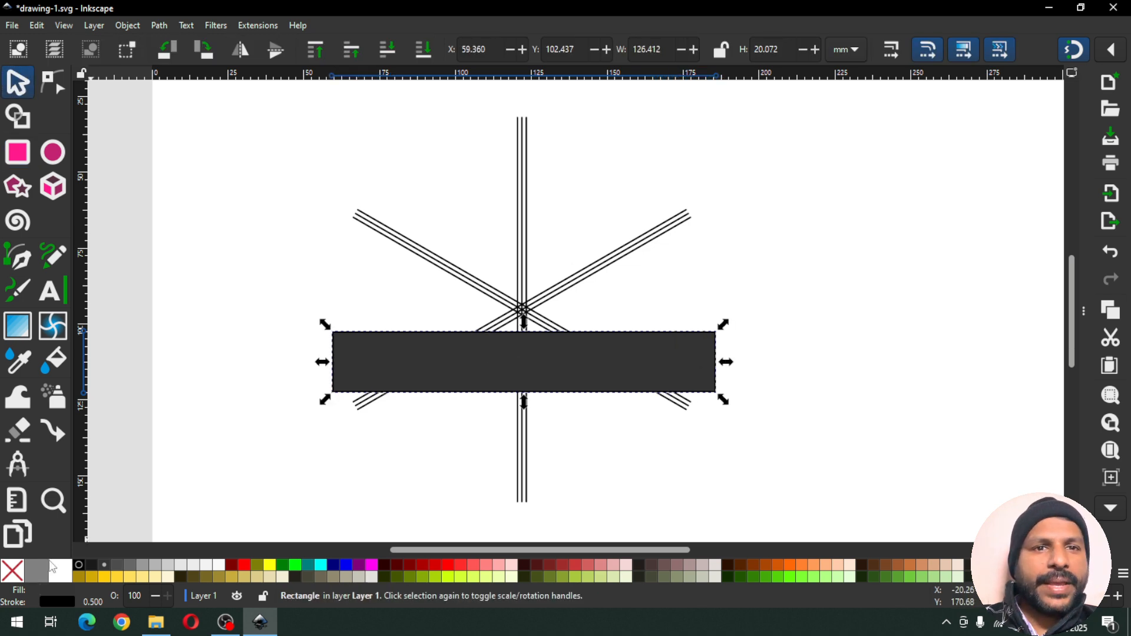
{"action": "left_click", "coordinate": [12, 570], "text": "shift"}
{"action": "left_click", "coordinate": [157, 26]}
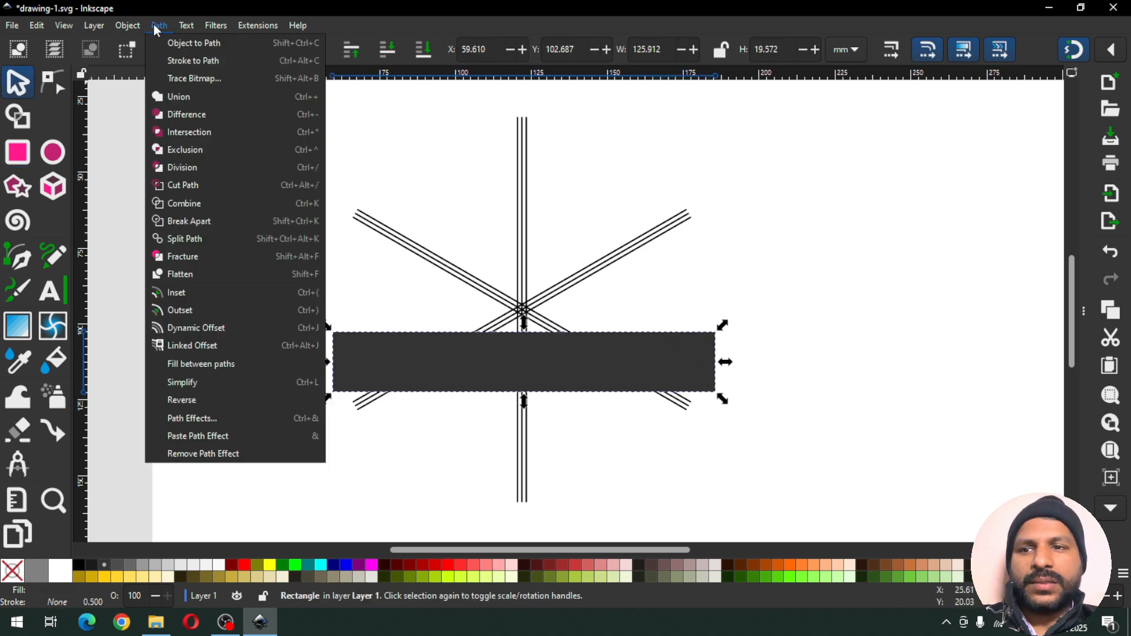
{"action": "left_click", "coordinate": [175, 45]}
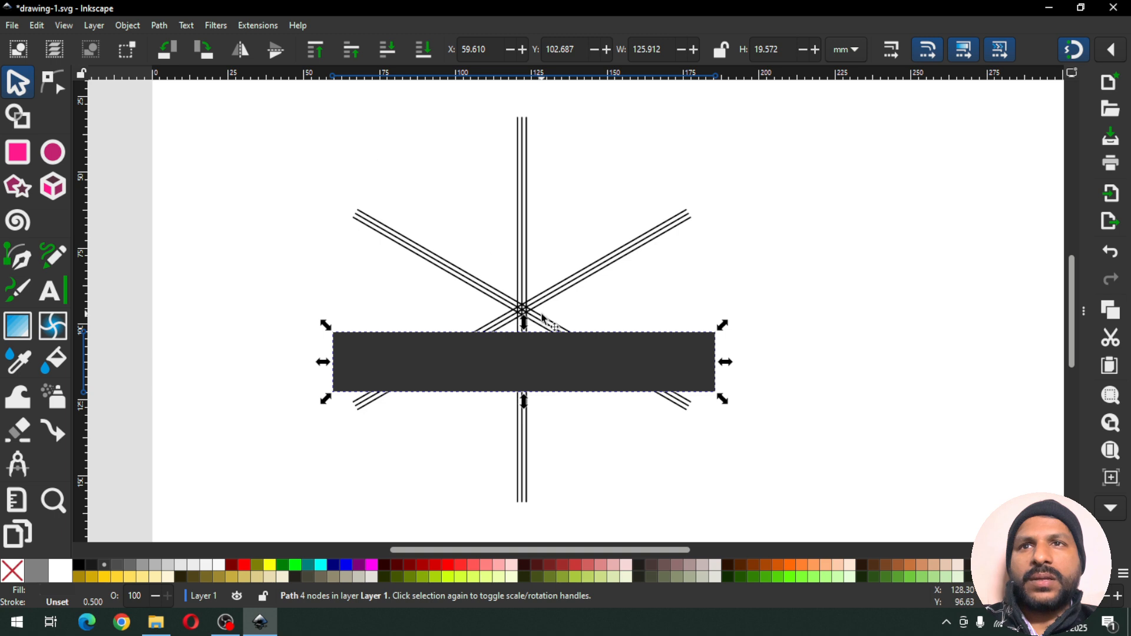
Move the horizontal bar's rotation centre to the crossing point at the star's middle and save the drawing
{"action": "left_click", "coordinate": [524, 362]}
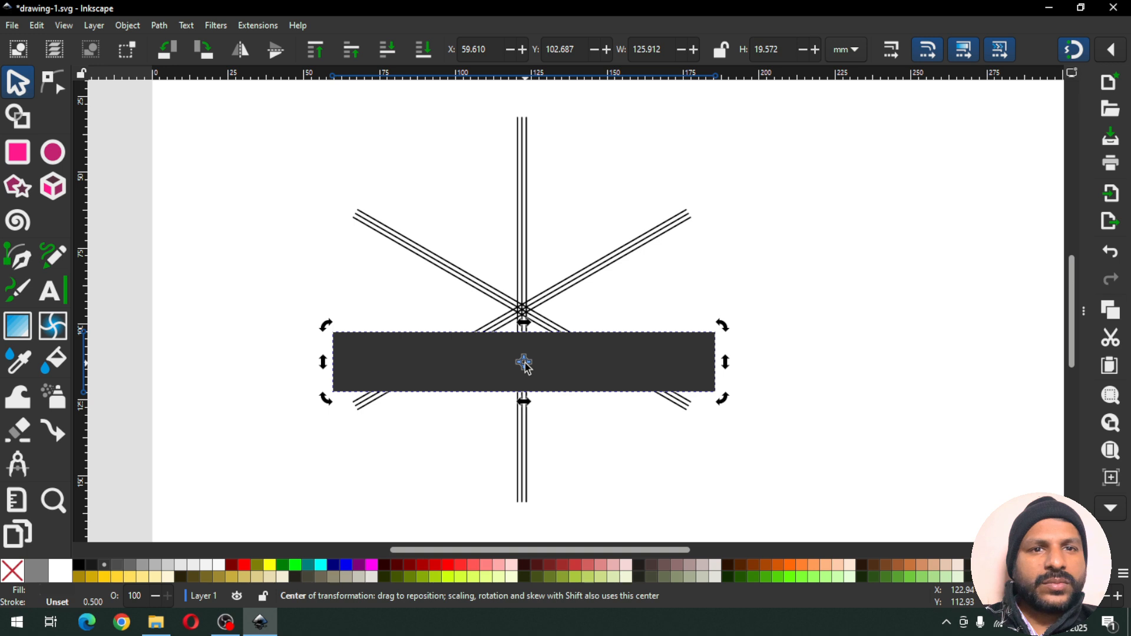
{"action": "left_click_drag", "start_coordinate": [525, 363], "coordinate": [522, 309]}
{"action": "key", "text": "z"}
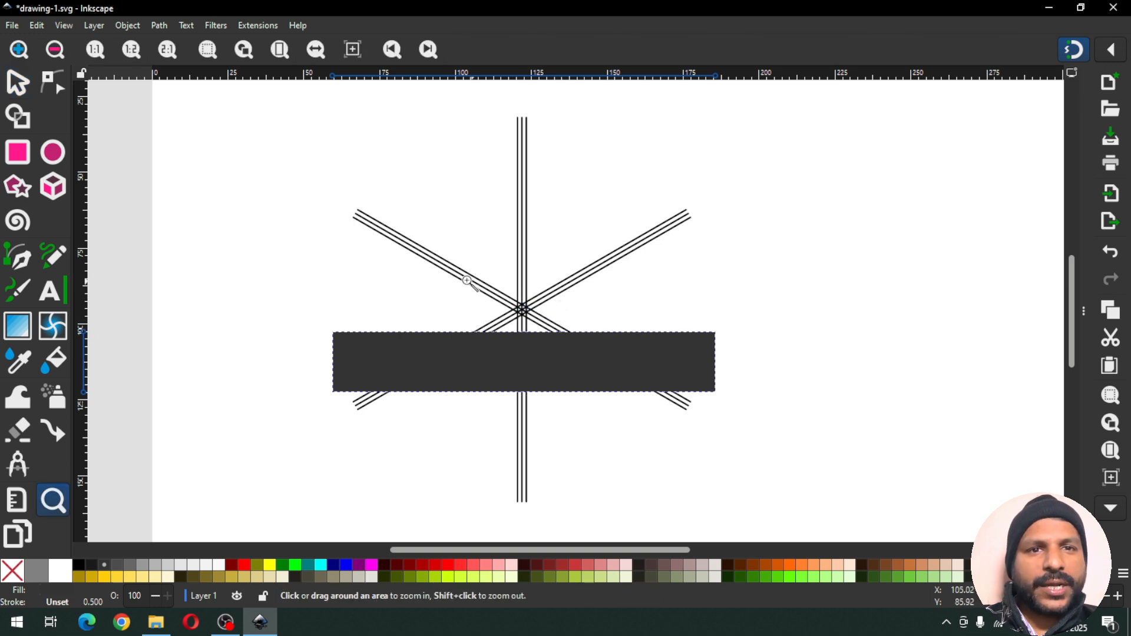
{"action": "left_click_drag", "start_coordinate": [467, 281], "coordinate": [567, 364]}
{"action": "key", "text": "s"}
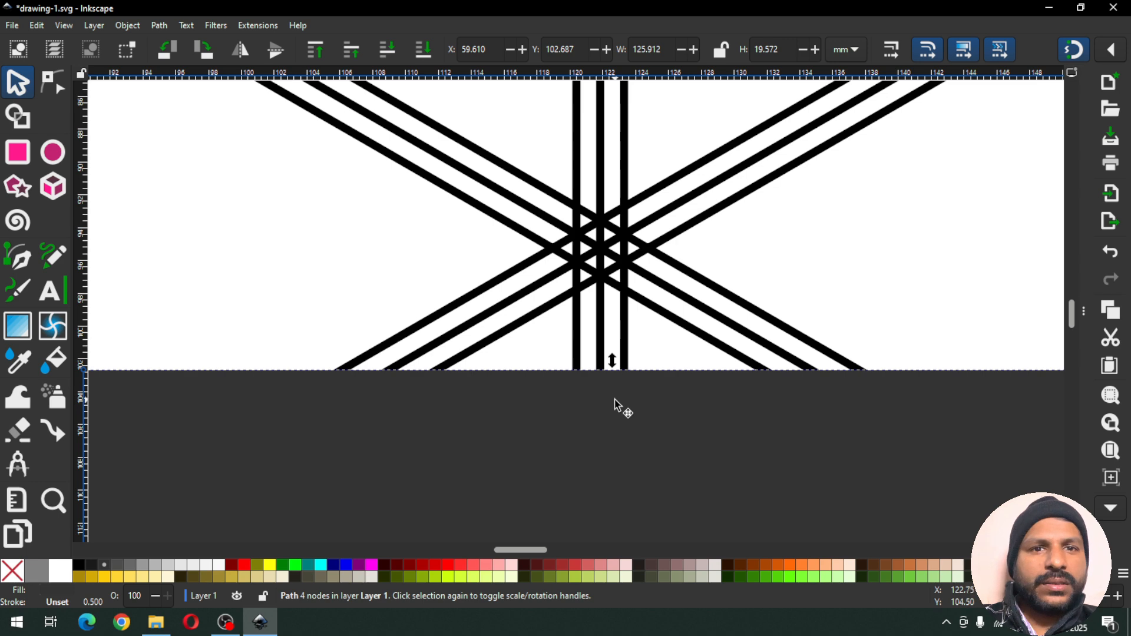
{"action": "key", "text": "shift+s"}
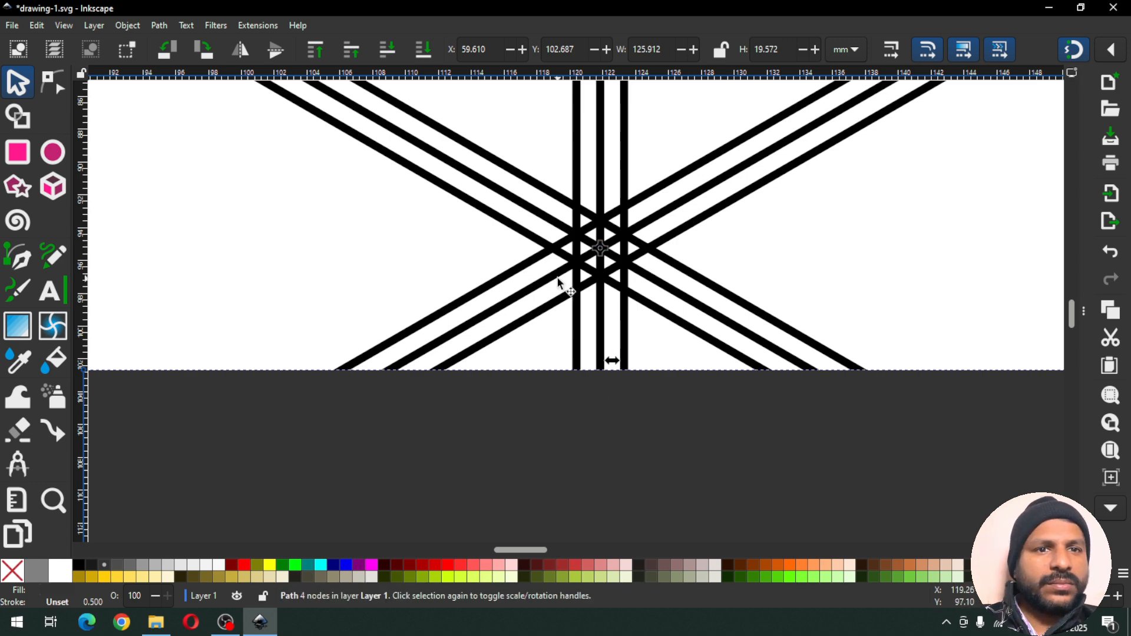
{"action": "scroll", "coordinate": [574, 273], "scroll_direction": "down", "scroll_amount": 5}
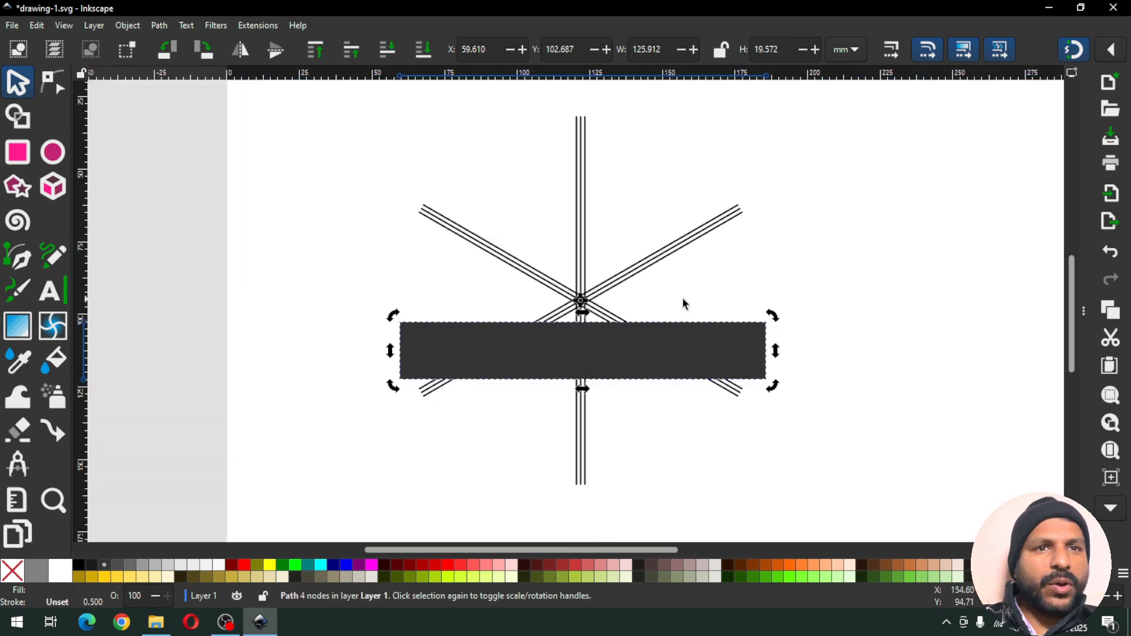
{"action": "left_click", "coordinate": [662, 302]}
{"action": "key", "text": "ctrl+s"}
Duplicate the bar twice in succession, rotating each copy a further 120° clockwise around the star's centre, and save the drawing
{"action": "left_click", "coordinate": [628, 349]}
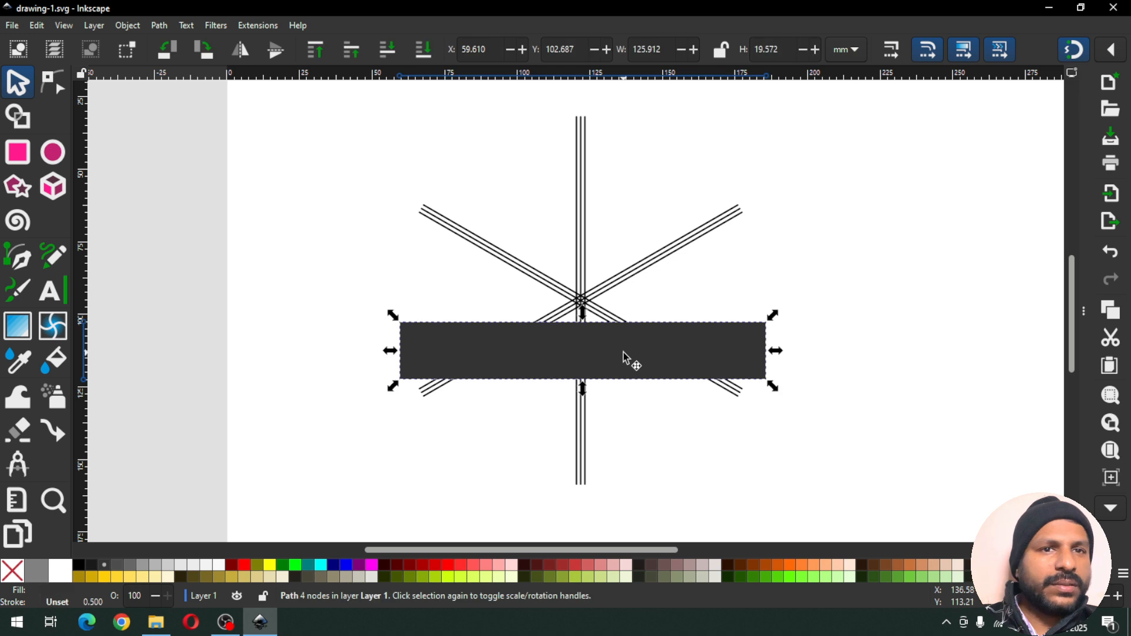
{"action": "key", "text": "ctrl+d"}
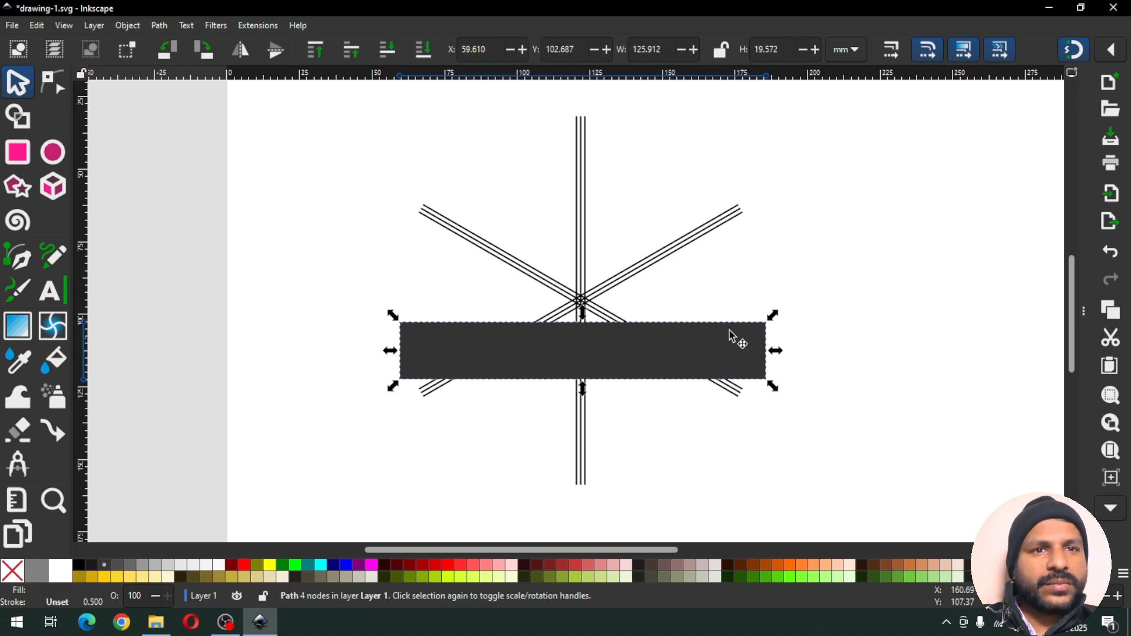
{"action": "left_click", "coordinate": [1083, 313]}
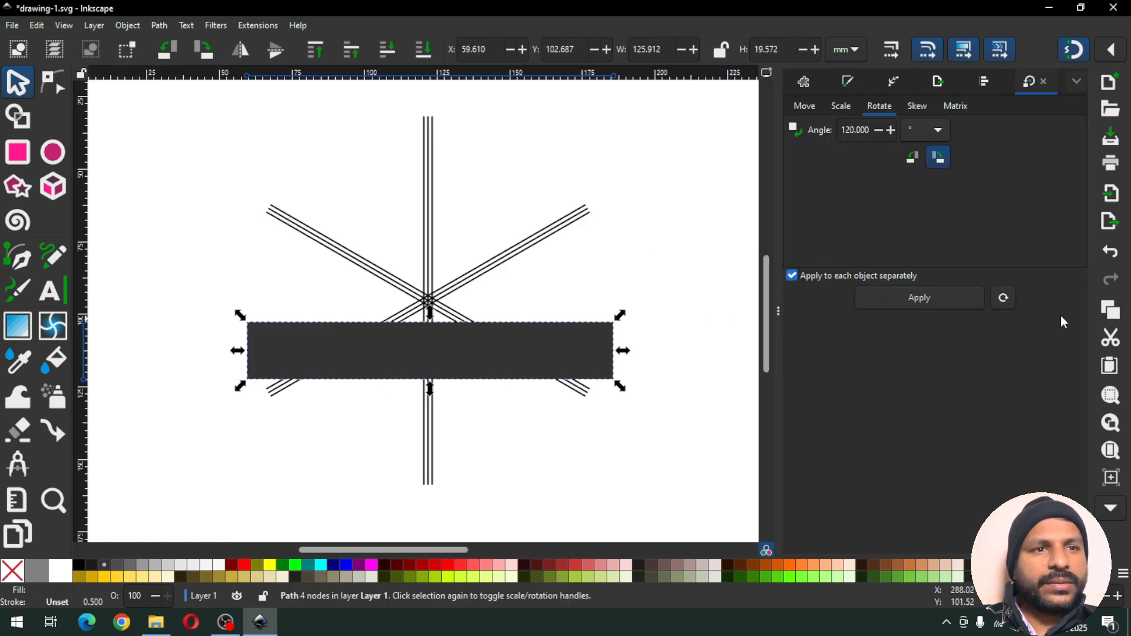
{"action": "left_click", "coordinate": [913, 299]}
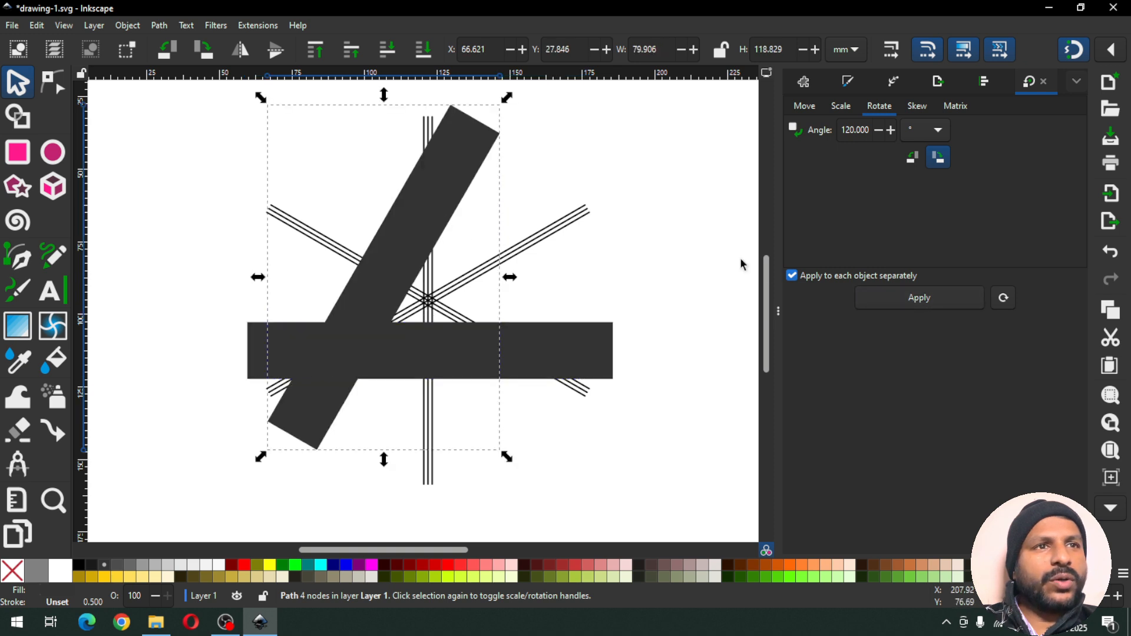
{"action": "left_click", "coordinate": [882, 299]}
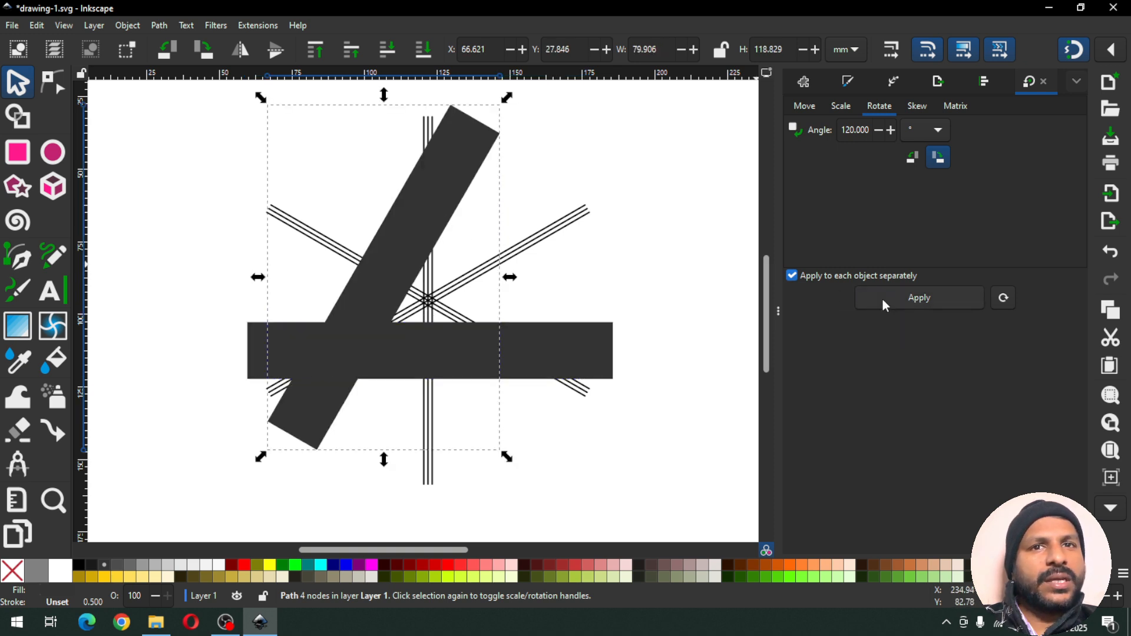
{"action": "left_click", "coordinate": [635, 283]}
{"action": "left_click_drag", "start_coordinate": [775, 319], "coordinate": [790, 318]}
{"action": "key", "text": "ctrl+s"}
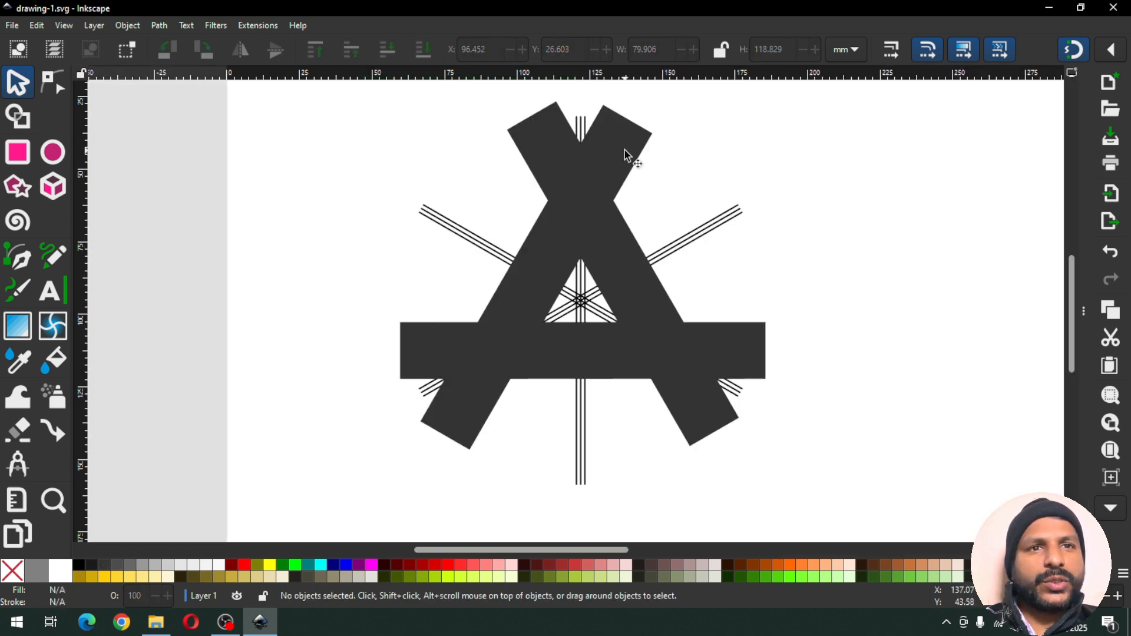
Set the fill alpha of all three bars to 58 and save the drawing
{"action": "left_click", "coordinate": [539, 141]}
{"action": "left_click", "coordinate": [540, 140], "text": "shift"}
{"action": "left_click", "coordinate": [757, 351], "text": "shift"}
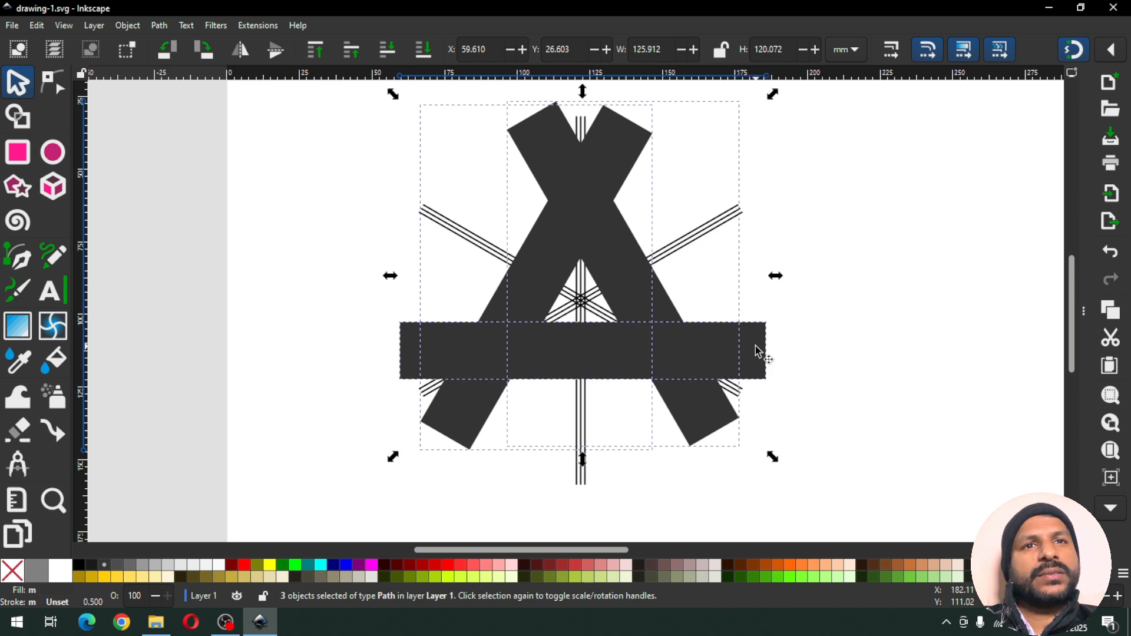
{"action": "left_click", "coordinate": [1081, 310]}
{"action": "left_click", "coordinate": [852, 81]}
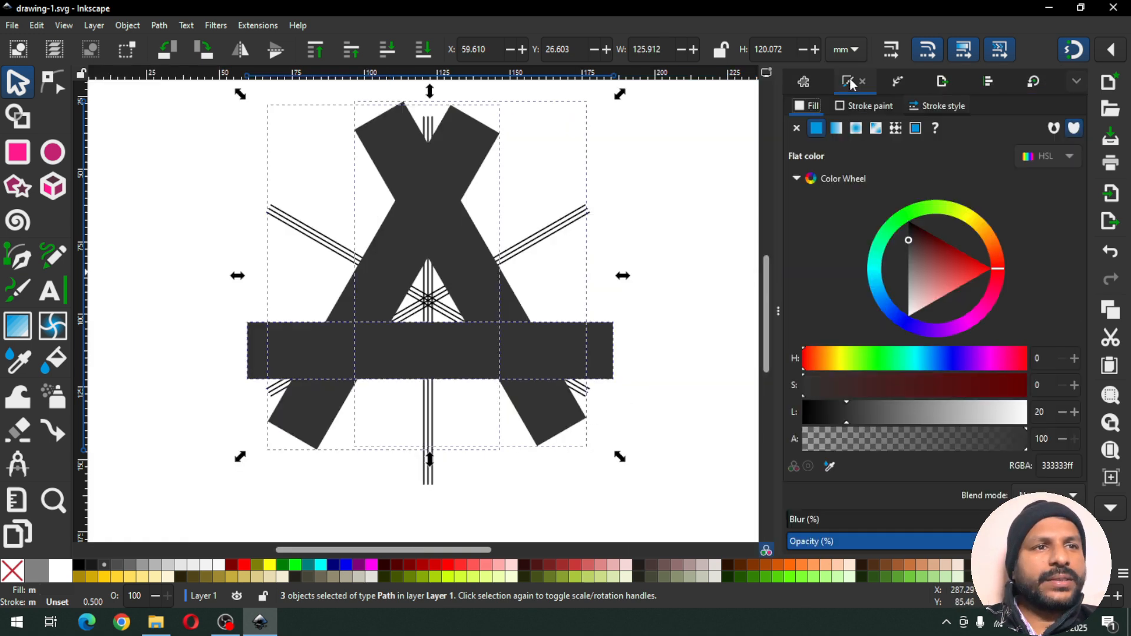
{"action": "left_click", "coordinate": [933, 438]}
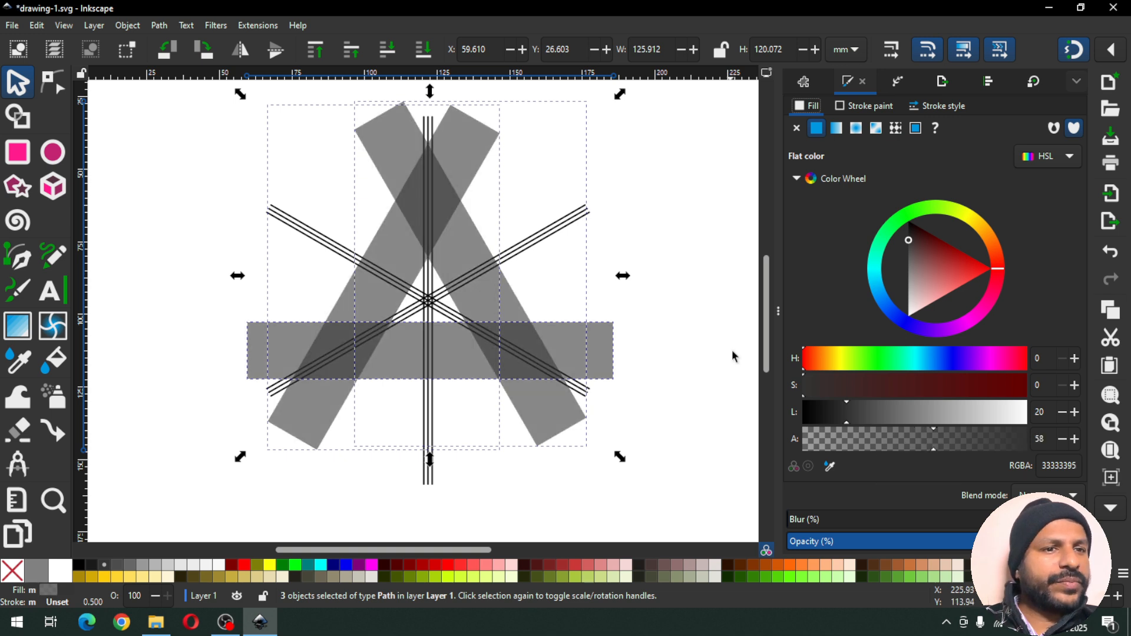
{"action": "left_click", "coordinate": [778, 309]}
{"action": "left_click", "coordinate": [782, 302]}
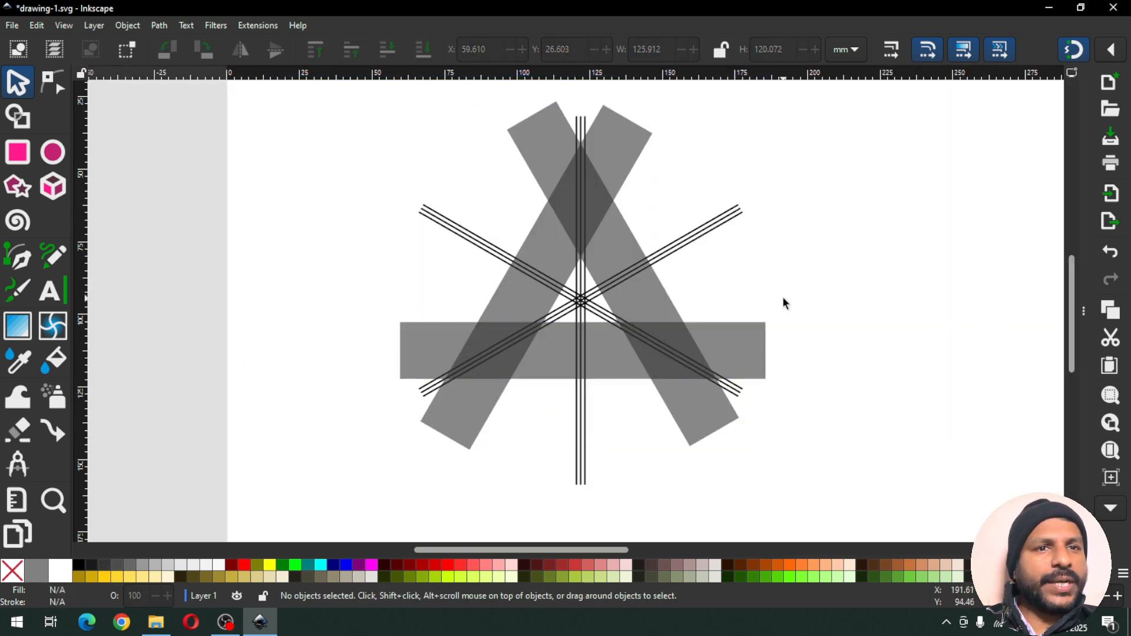
{"action": "key", "text": "z"}
{"action": "left_click_drag", "start_coordinate": [463, 142], "coordinate": [787, 377]}
{"action": "key", "text": "ctrl+s"}
{"action": "key", "text": "ctrl+s"}
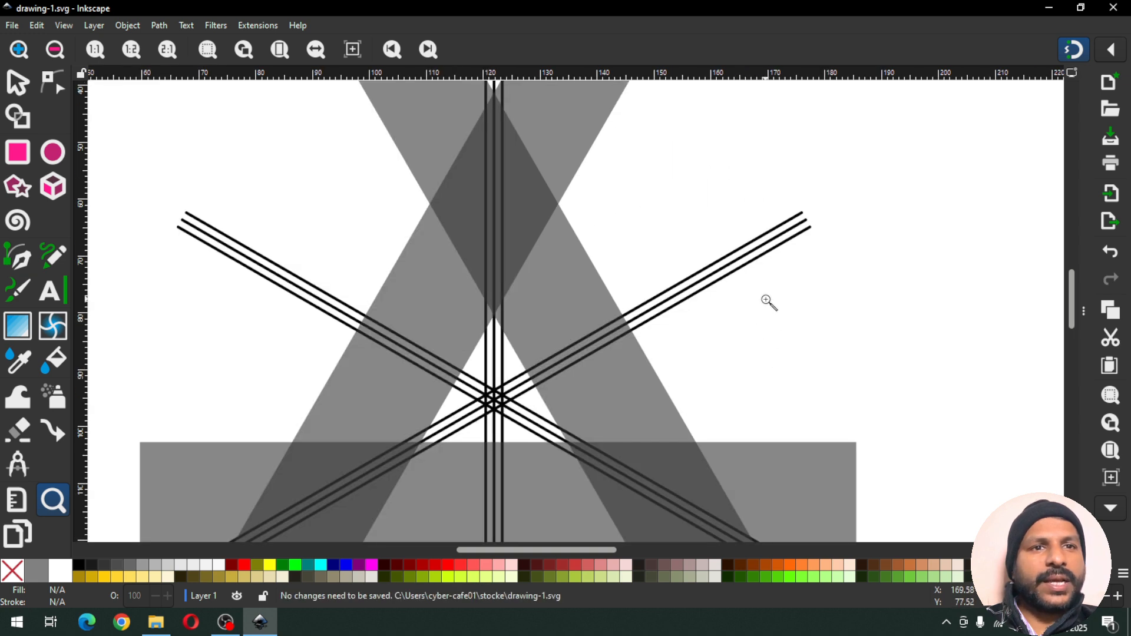
Render a triangle in From Three Sides mode with all three side lengths at 100 px
{"action": "scroll", "coordinate": [1070, 321], "scroll_direction": "down", "scroll_amount": 1}
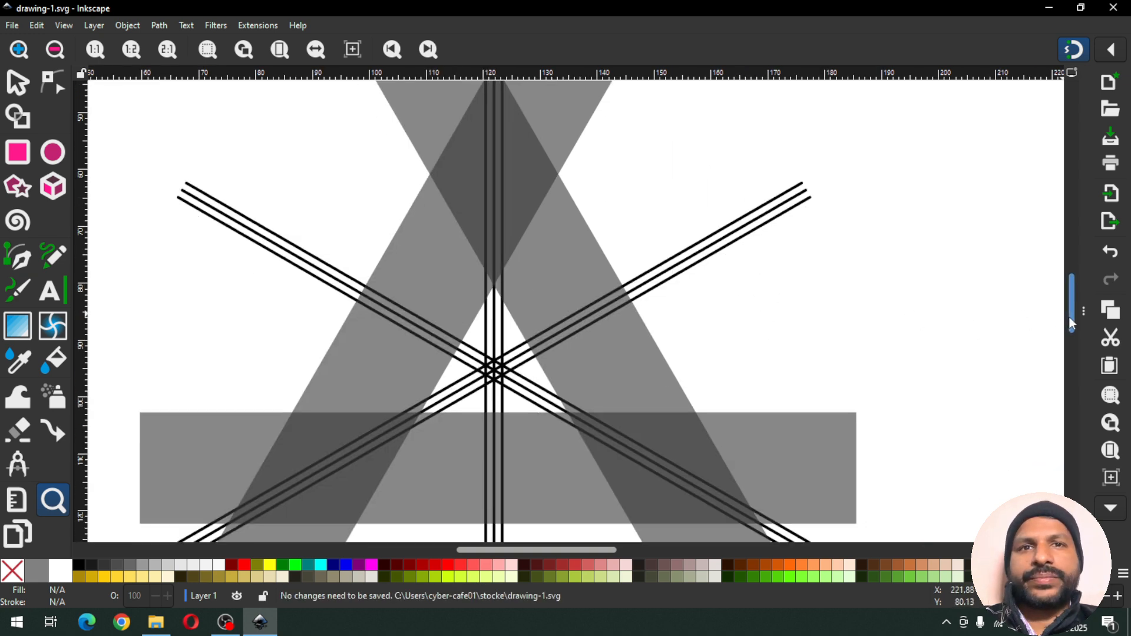
{"action": "left_click_drag", "start_coordinate": [1069, 317], "coordinate": [1065, 326]}
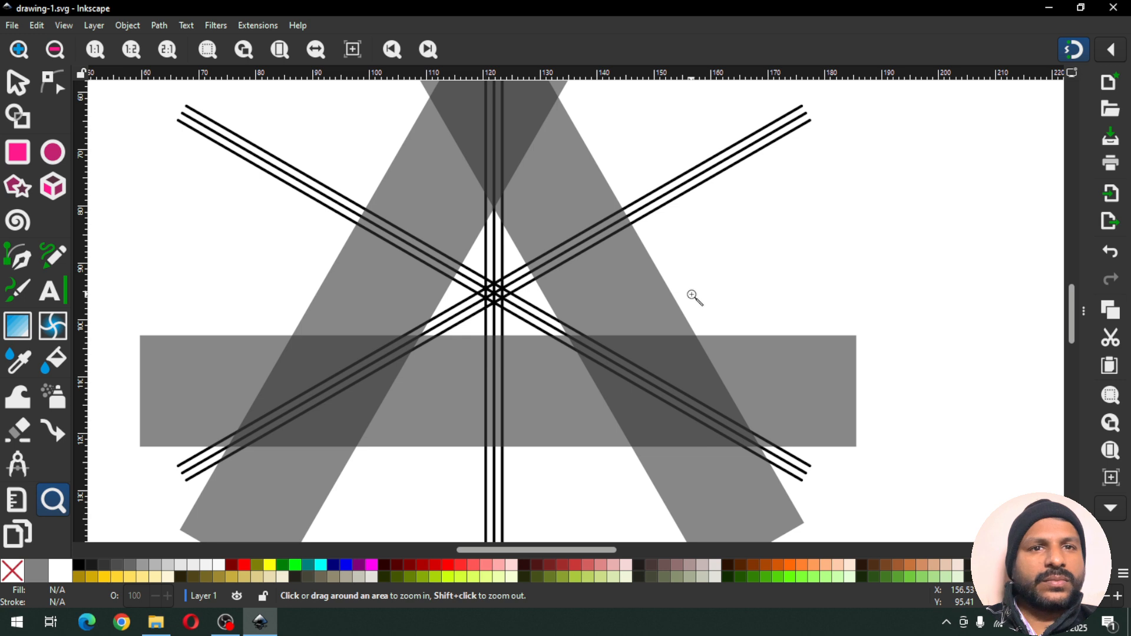
{"action": "left_click", "coordinate": [19, 153]}
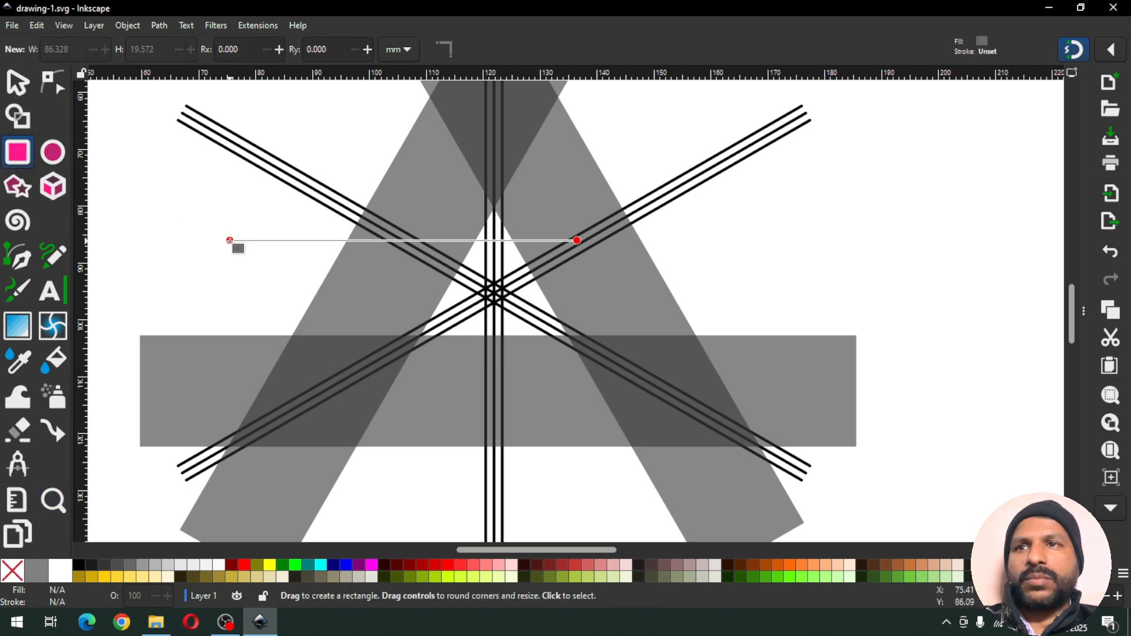
{"action": "left_click", "coordinate": [257, 25]}
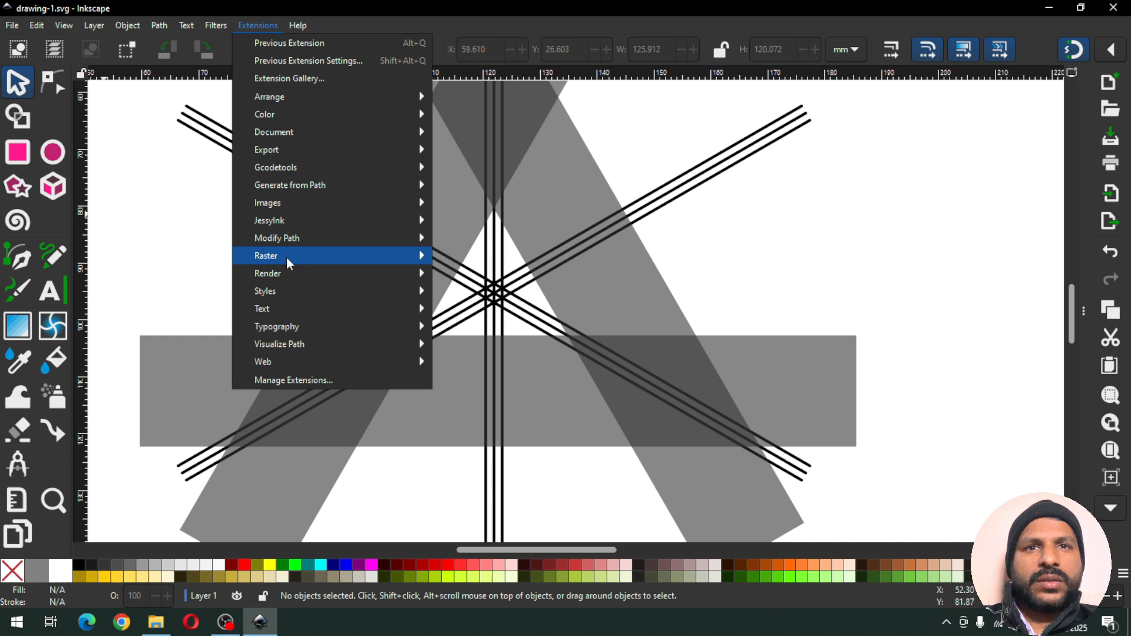
{"action": "mouse_move", "coordinate": [286, 273]}
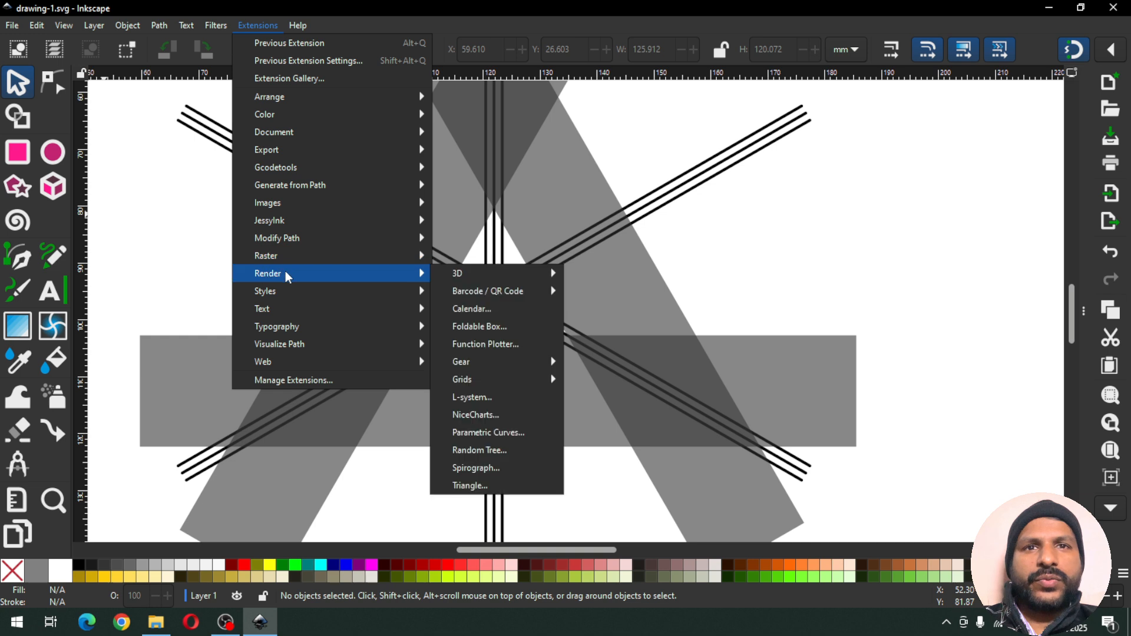
{"action": "left_click", "coordinate": [475, 485]}
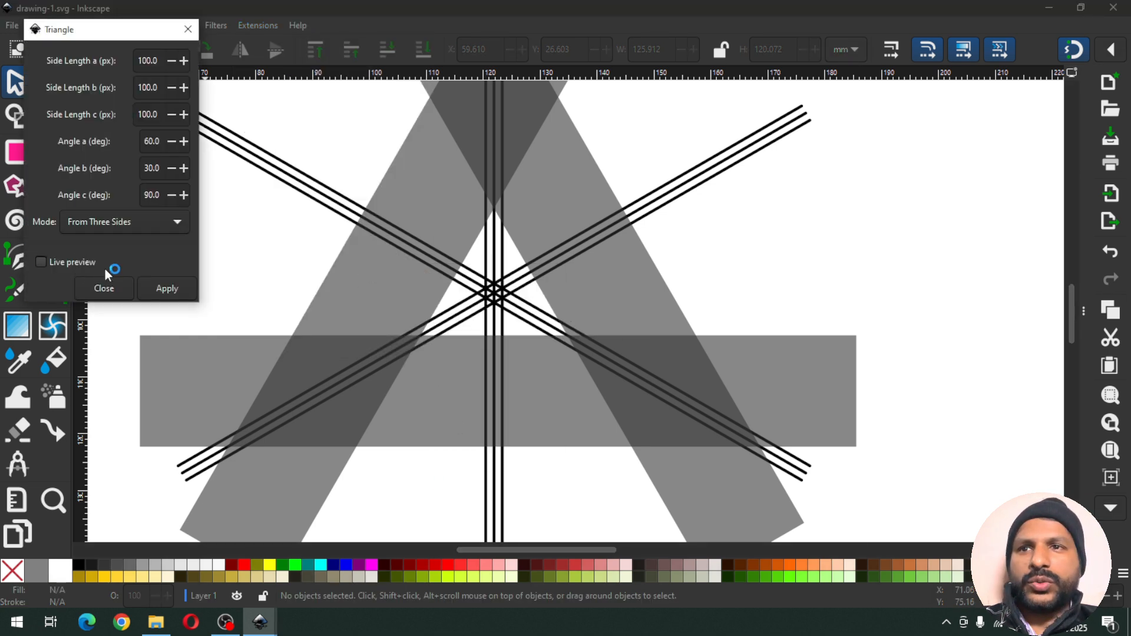
{"action": "left_click", "coordinate": [104, 267]}
{"action": "left_click", "coordinate": [171, 292]}
{"action": "left_click", "coordinate": [121, 290]}
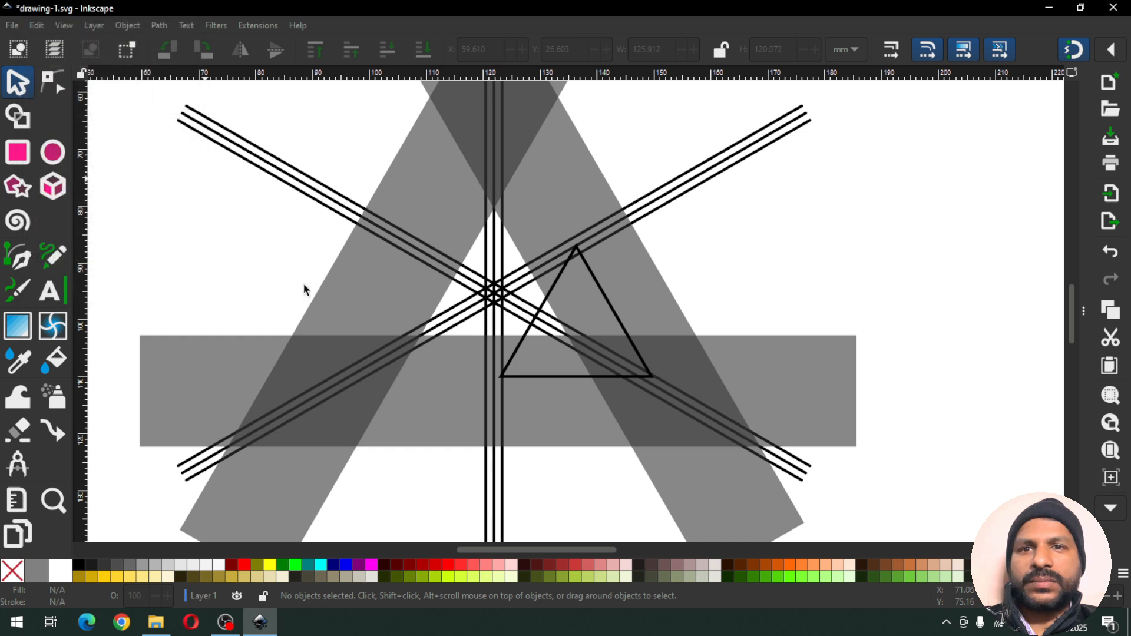
Move the triangle onto the horizontal bar and rotate it 90° counterclockwise, to about X 113 mm, Y 102 mm
{"action": "left_click", "coordinate": [614, 313]}
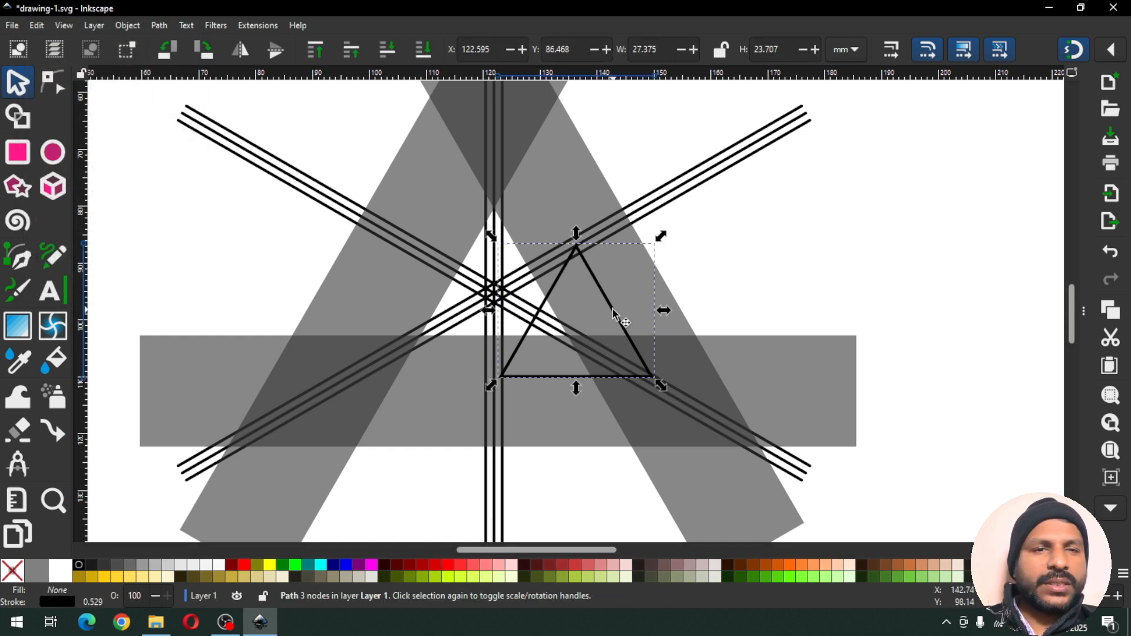
{"action": "left_click_drag", "start_coordinate": [613, 313], "coordinate": [547, 414]}
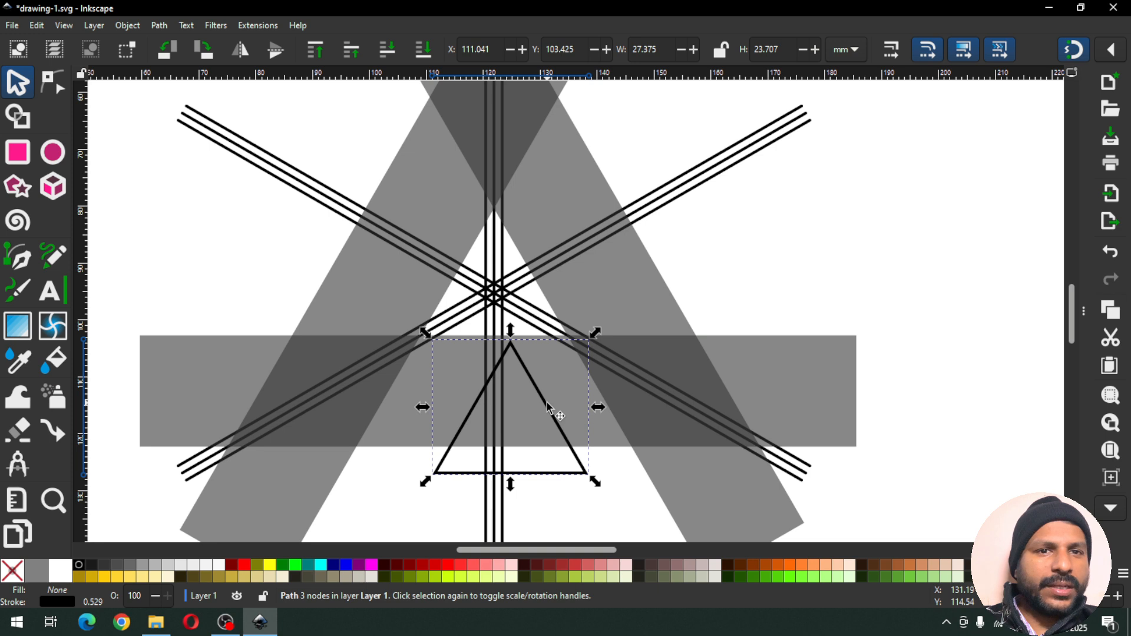
{"action": "left_click", "coordinate": [575, 458]}
{"action": "left_click_drag", "start_coordinate": [596, 484], "coordinate": [570, 353]}
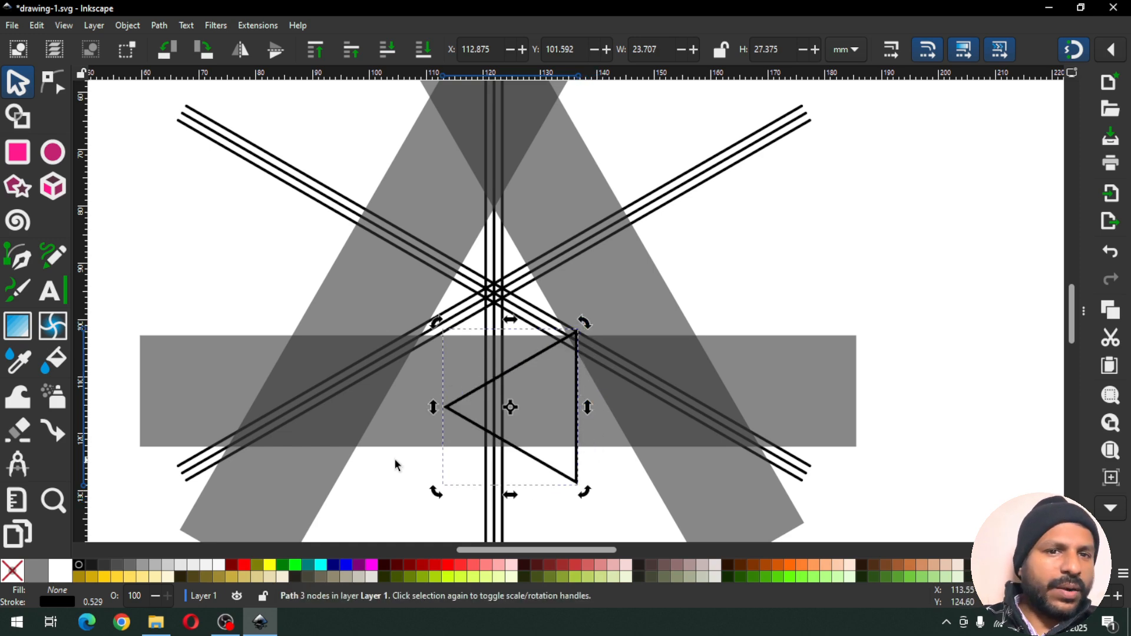
Give the triangle a dark red fill with no stroke and apply Object to Path
{"action": "left_click", "coordinate": [233, 565]}
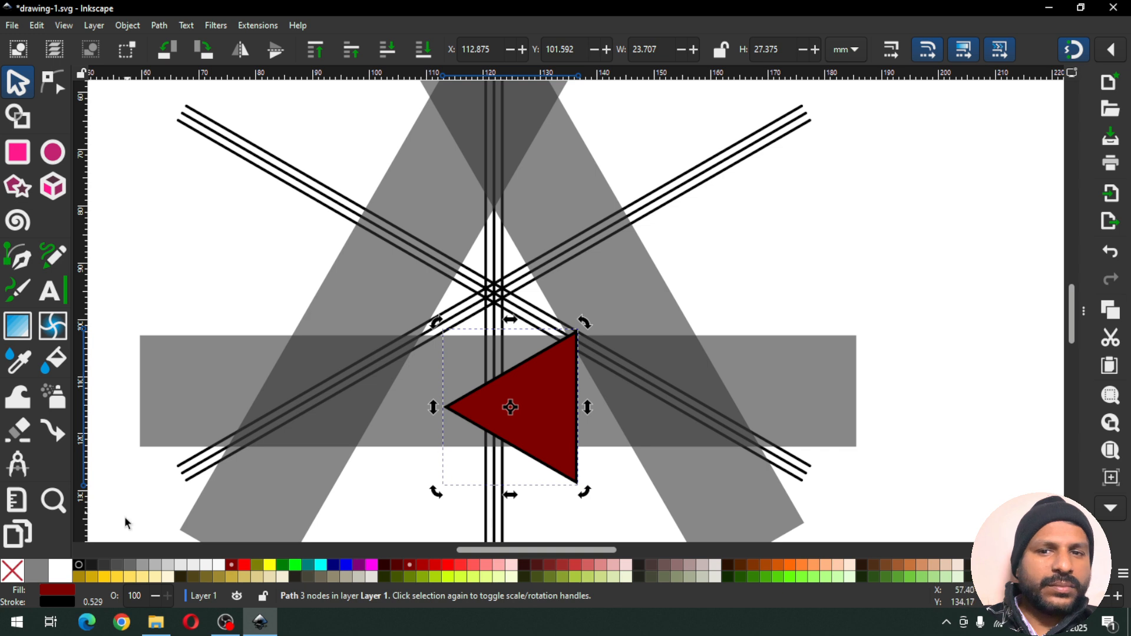
{"action": "left_click", "coordinate": [13, 573], "text": "shift"}
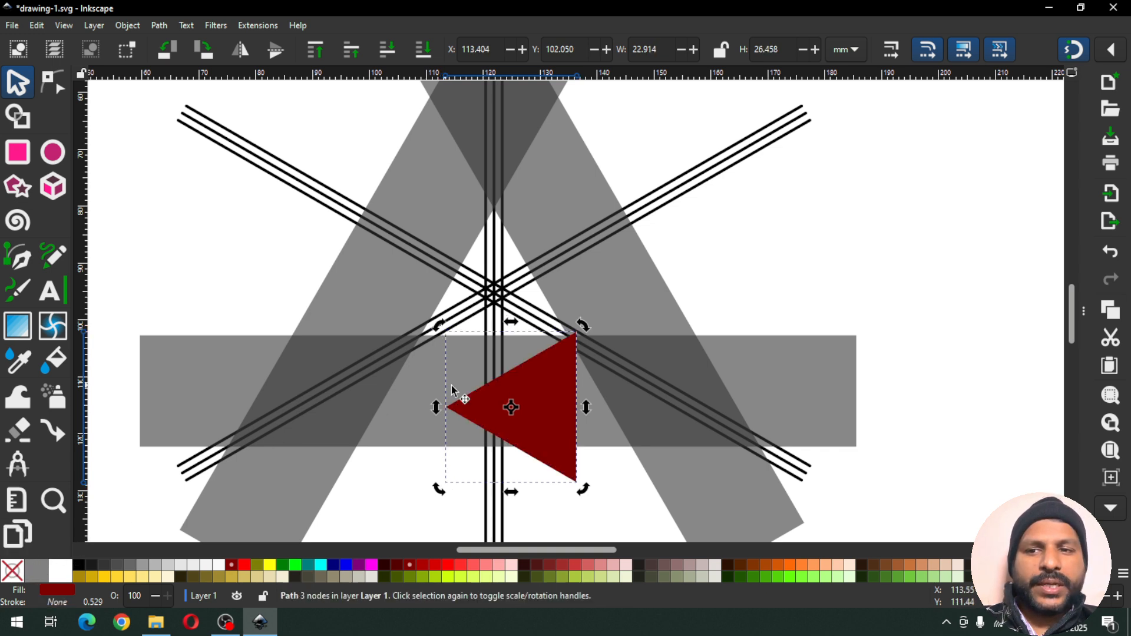
{"action": "left_click", "coordinate": [159, 25]}
{"action": "left_click", "coordinate": [182, 41]}
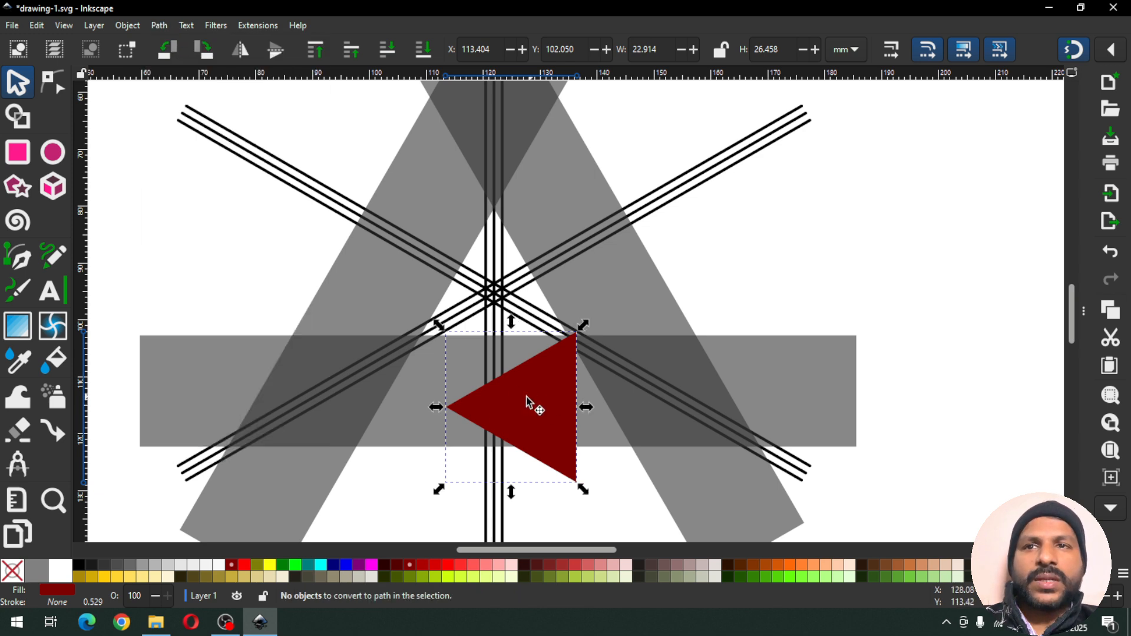
Narrow the dark red triangle to about 5.1 mm and centre it vertically on the horizontal bar, aligning relative to Last selected
{"action": "left_click_drag", "start_coordinate": [435, 407], "coordinate": [507, 372]}
{"action": "left_click", "coordinate": [797, 359], "text": "shift"}
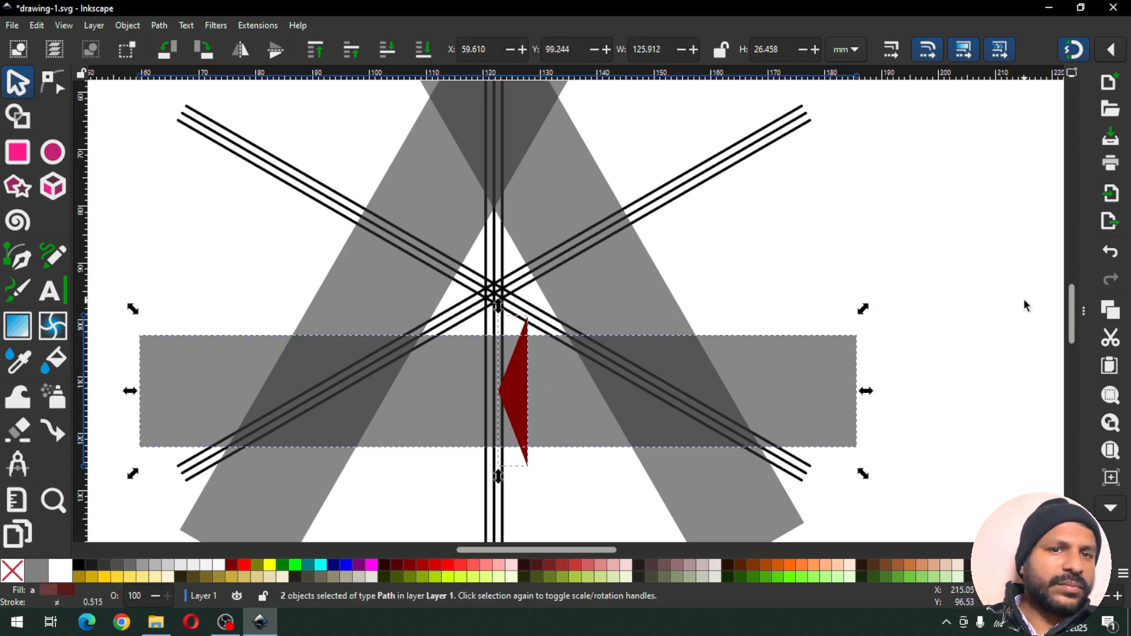
{"action": "left_click", "coordinate": [1083, 312]}
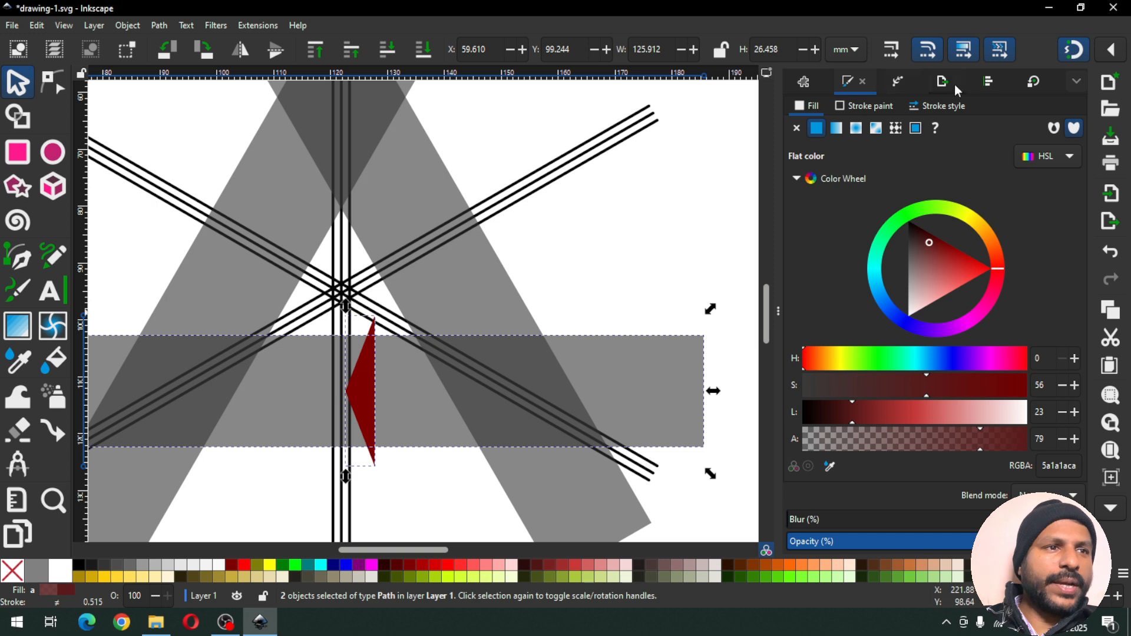
{"action": "left_click", "coordinate": [988, 82]}
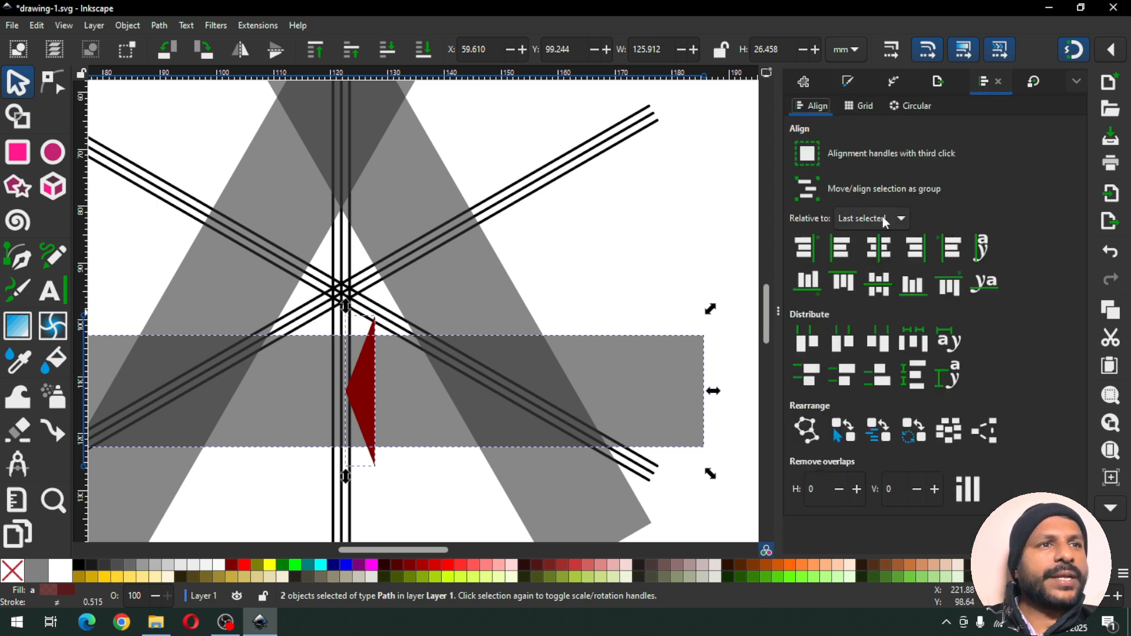
{"action": "left_click", "coordinate": [878, 288]}
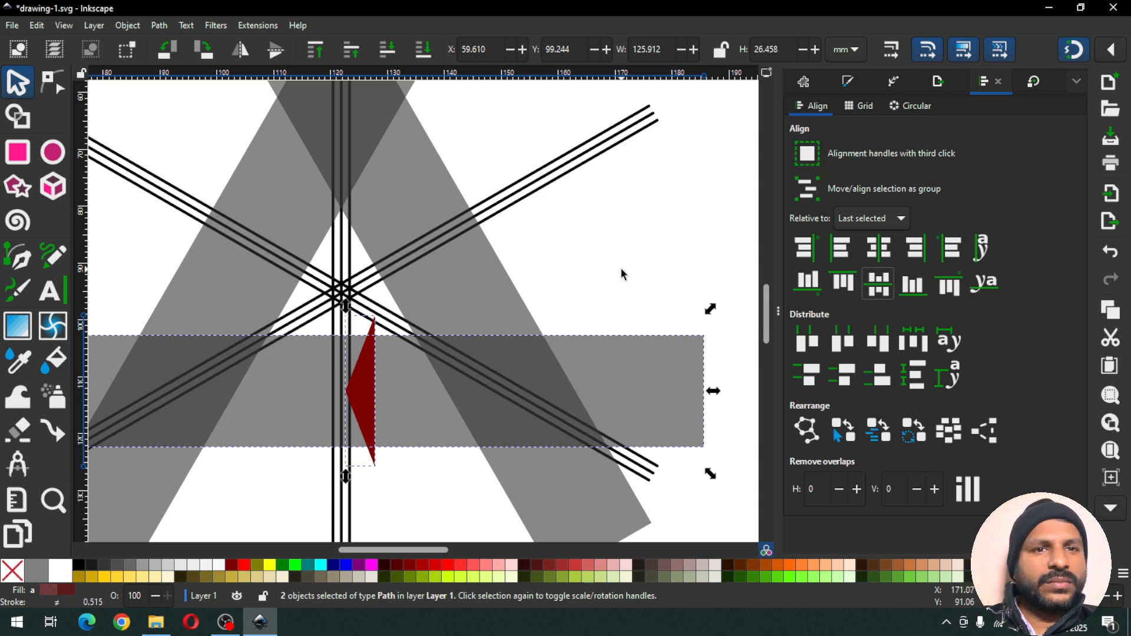
{"action": "left_click", "coordinate": [650, 293]}
{"action": "left_click", "coordinate": [777, 313]}
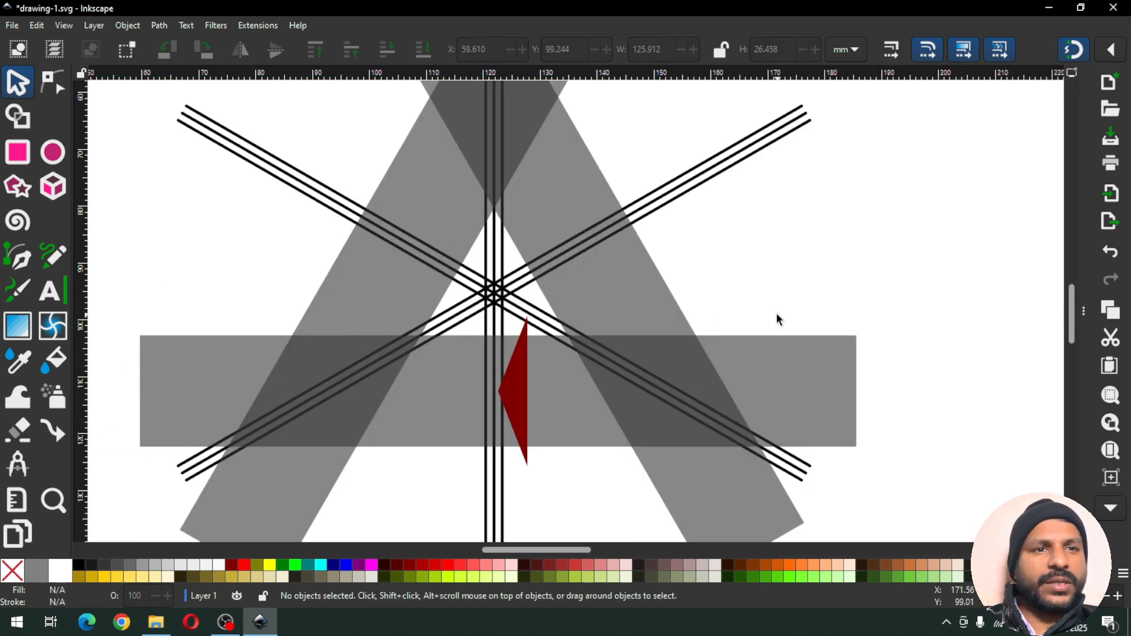
Extend the triangle's tip to the star's vertical centre line, making it about 5.9 mm wide, and save the drawing
{"action": "left_click", "coordinate": [517, 392]}
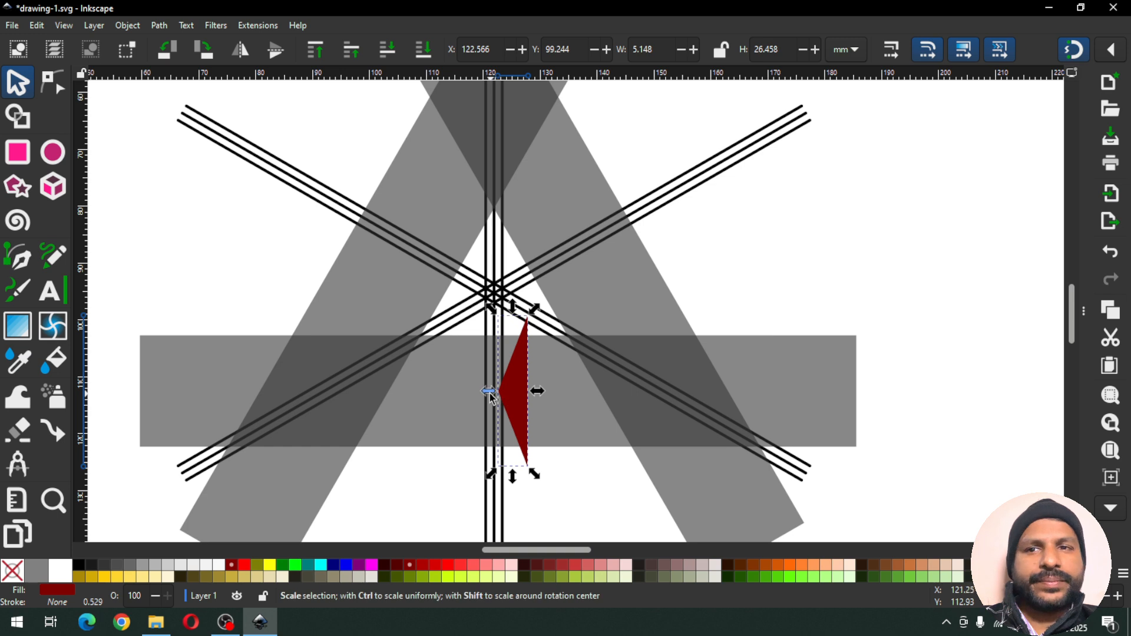
{"action": "left_click_drag", "start_coordinate": [488, 394], "coordinate": [484, 392]}
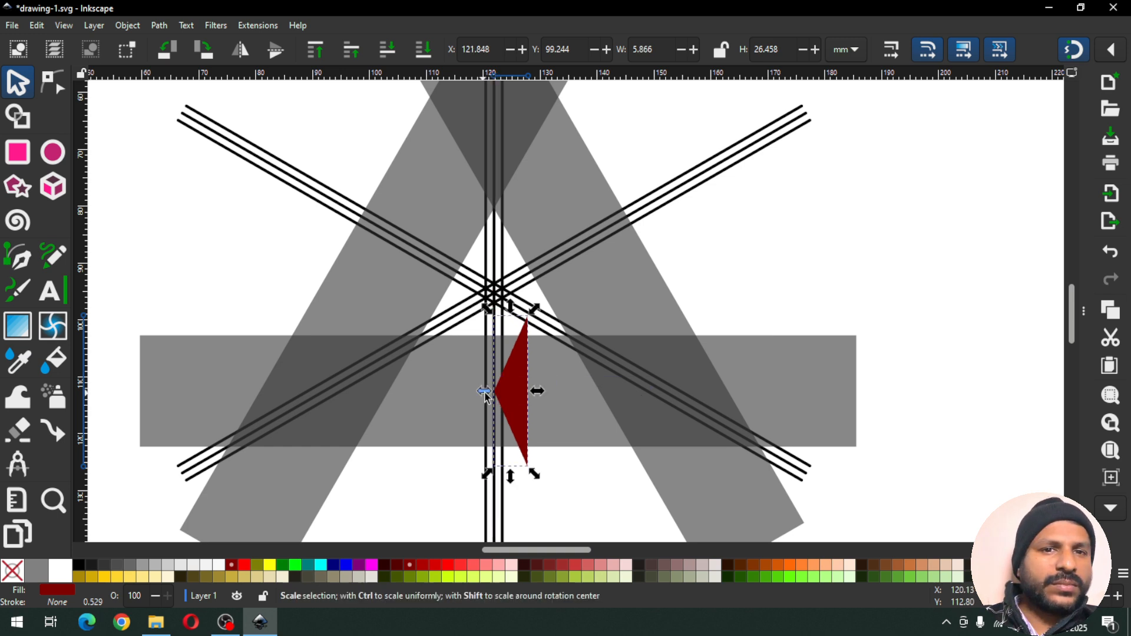
{"action": "key", "text": "ctrl+s"}
{"action": "key", "text": "ctrl+s"}
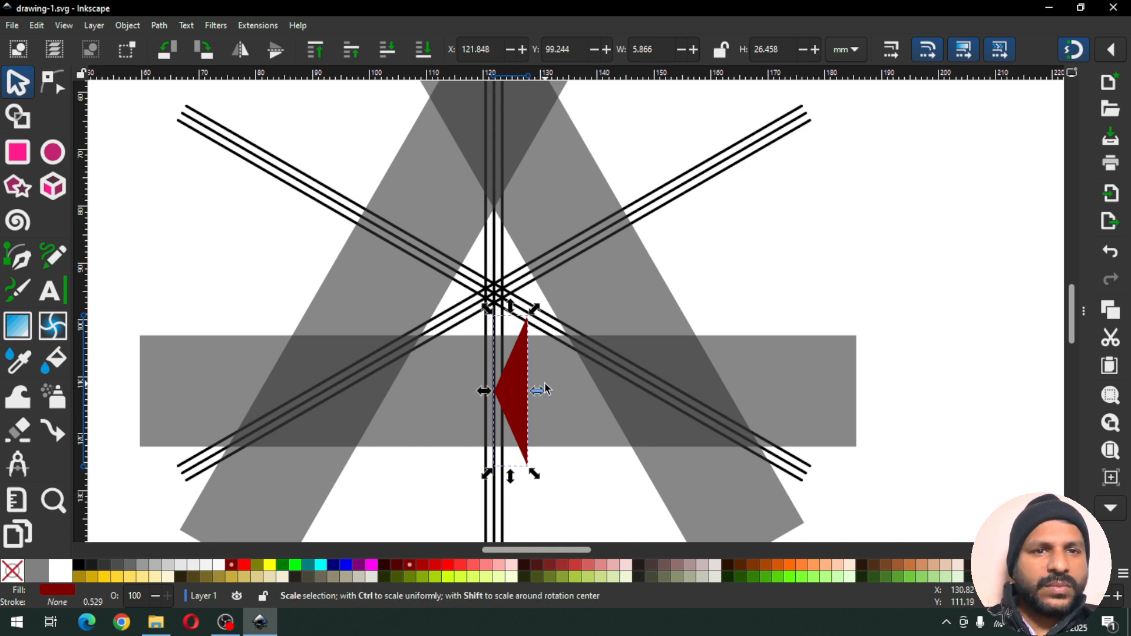
{"action": "left_click", "coordinate": [760, 252]}
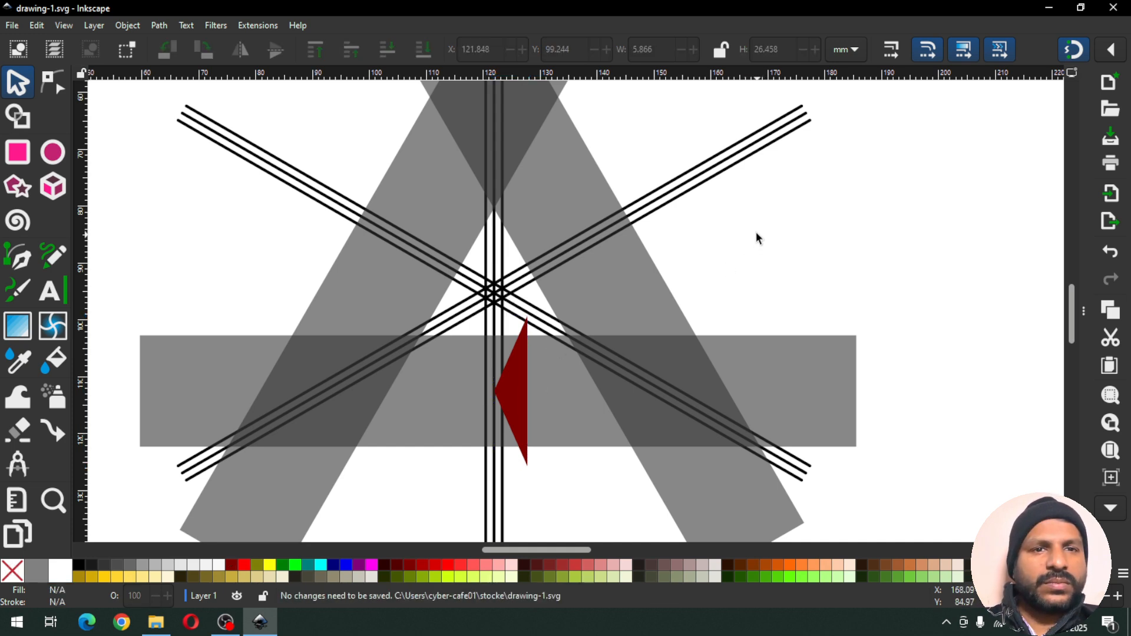
Draw a rectangle about 2.9 by 24.8 mm between the outer vertical lines across the horizontal bar and apply Object to Path
{"action": "left_click", "coordinate": [18, 152]}
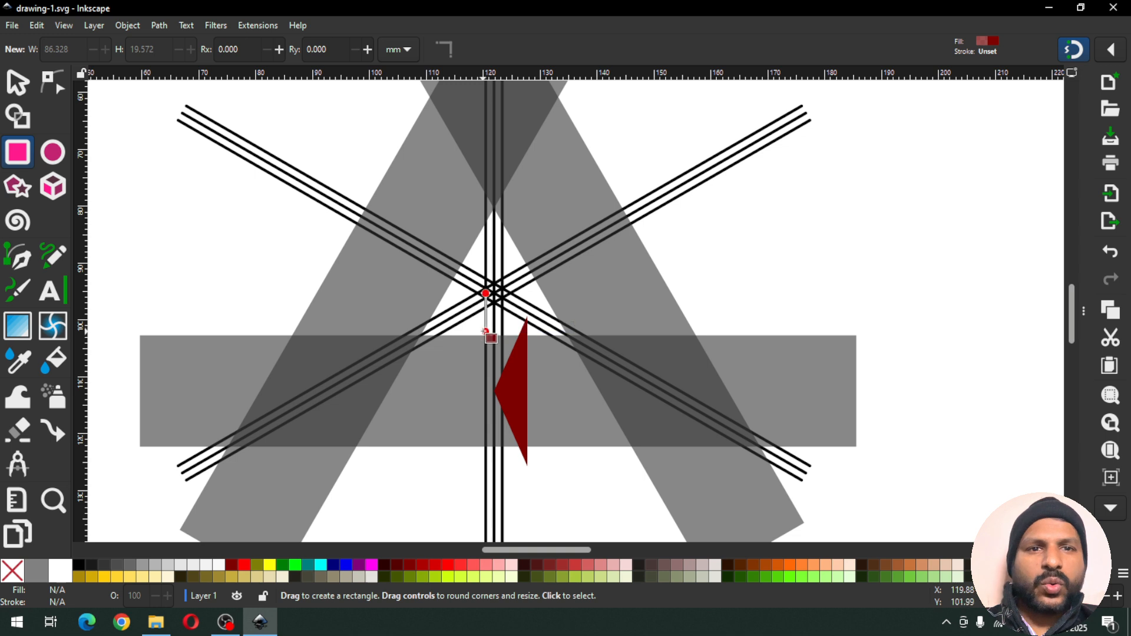
{"action": "left_click_drag", "start_coordinate": [486, 329], "coordinate": [502, 469]}
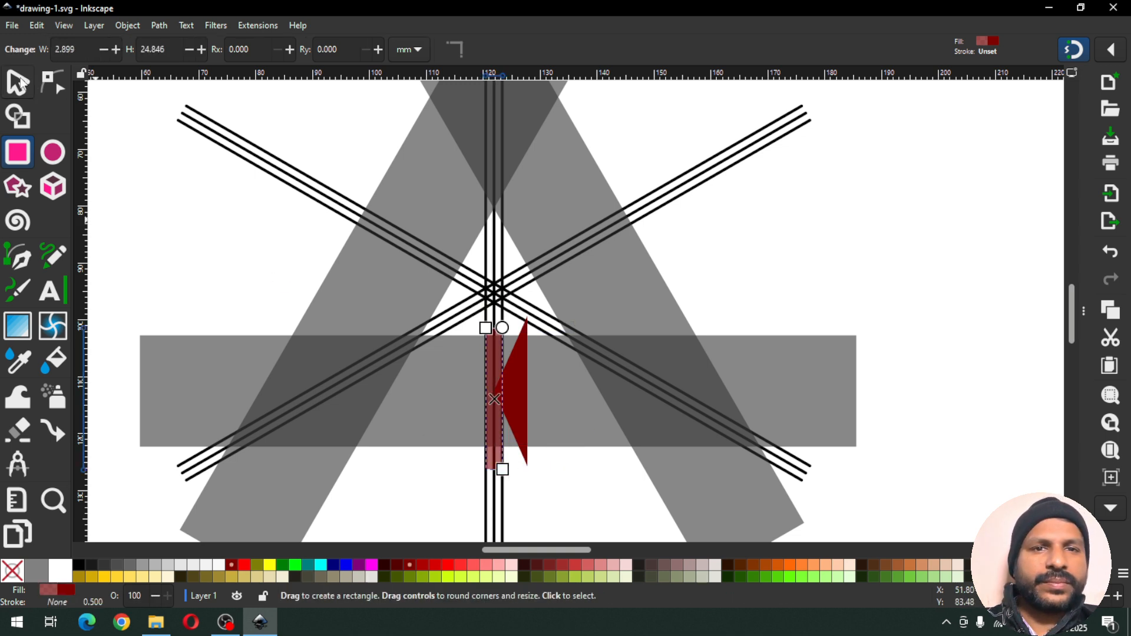
{"action": "left_click", "coordinate": [18, 83]}
{"action": "left_click", "coordinate": [159, 25]}
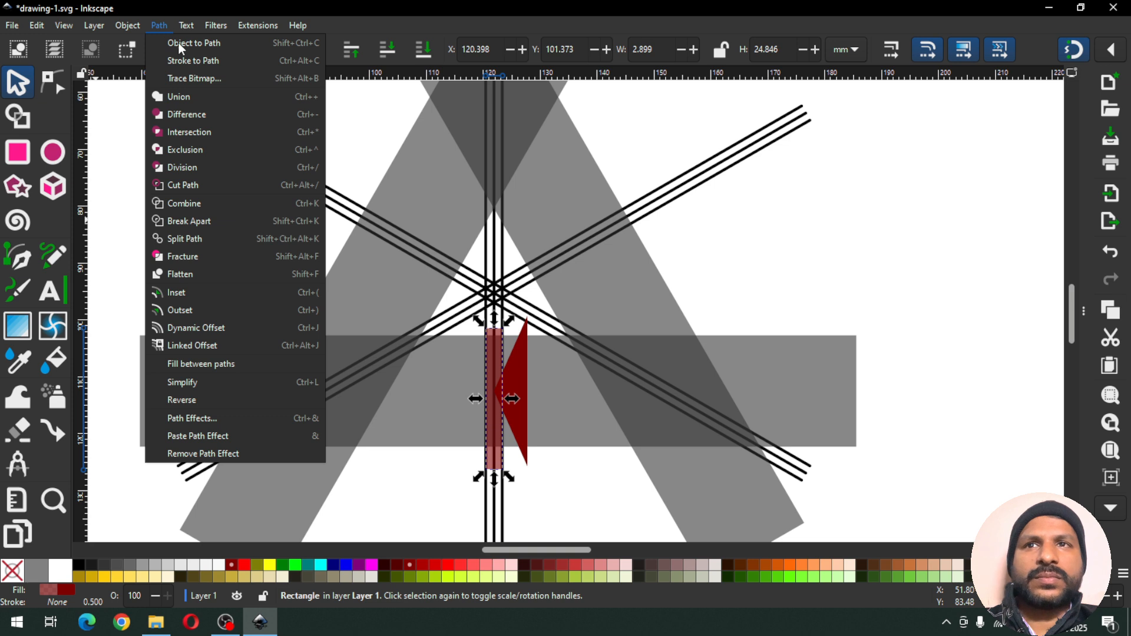
{"action": "left_click", "coordinate": [178, 42]}
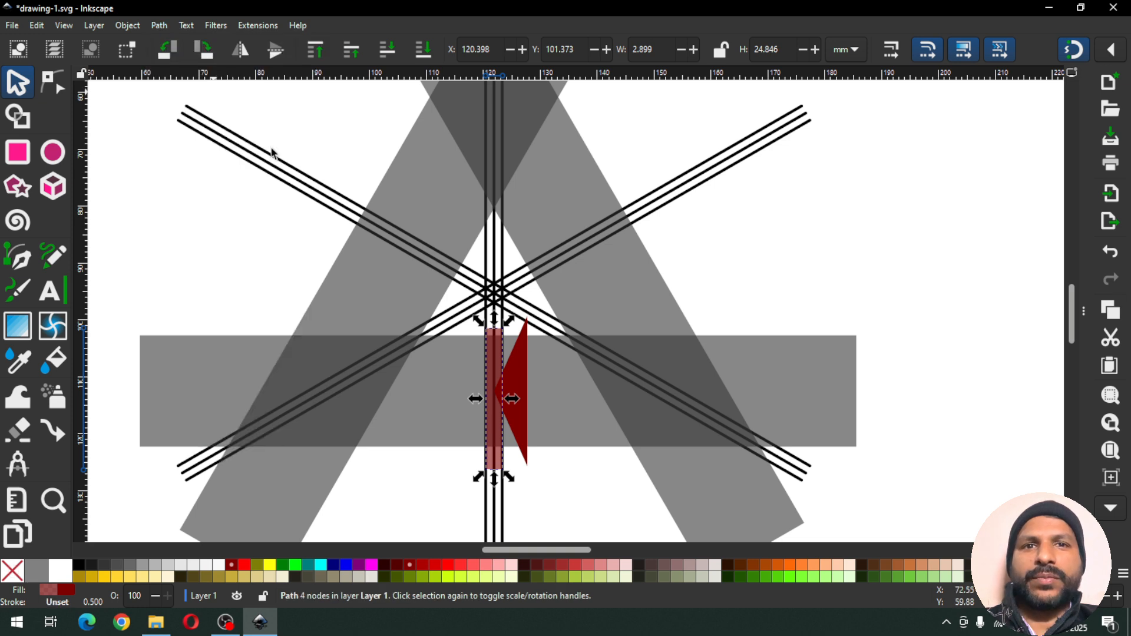
Move the narrow strip's rotation centre to the centre of the line star and show the rotation settings
{"action": "left_click", "coordinate": [487, 365]}
{"action": "left_click_drag", "start_coordinate": [501, 396], "coordinate": [494, 293]}
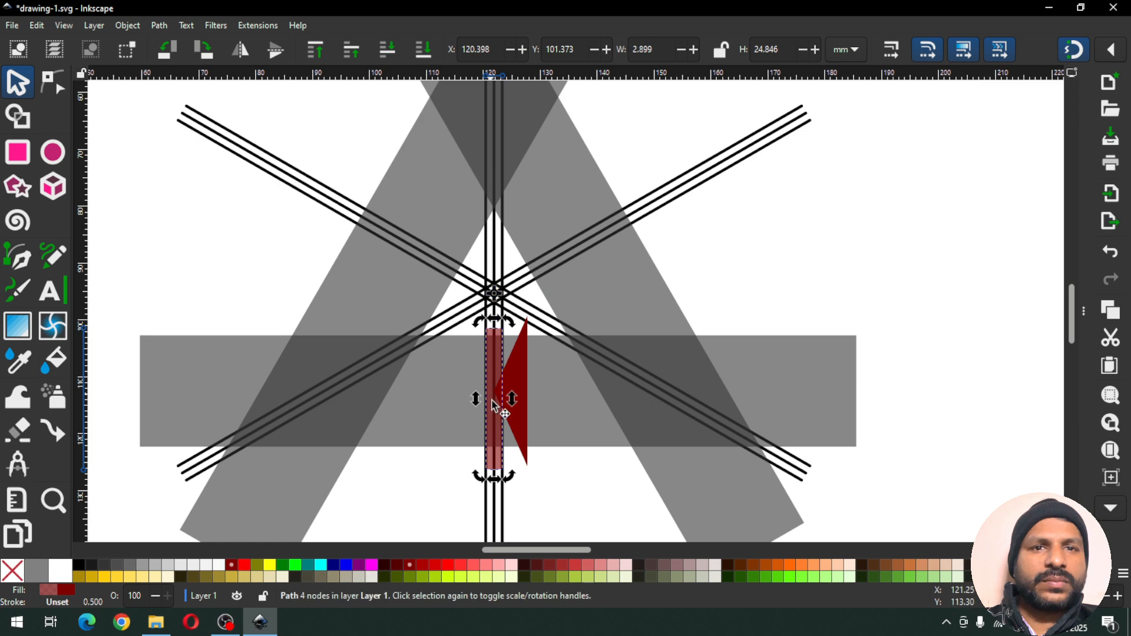
{"action": "left_click", "coordinate": [1067, 316]}
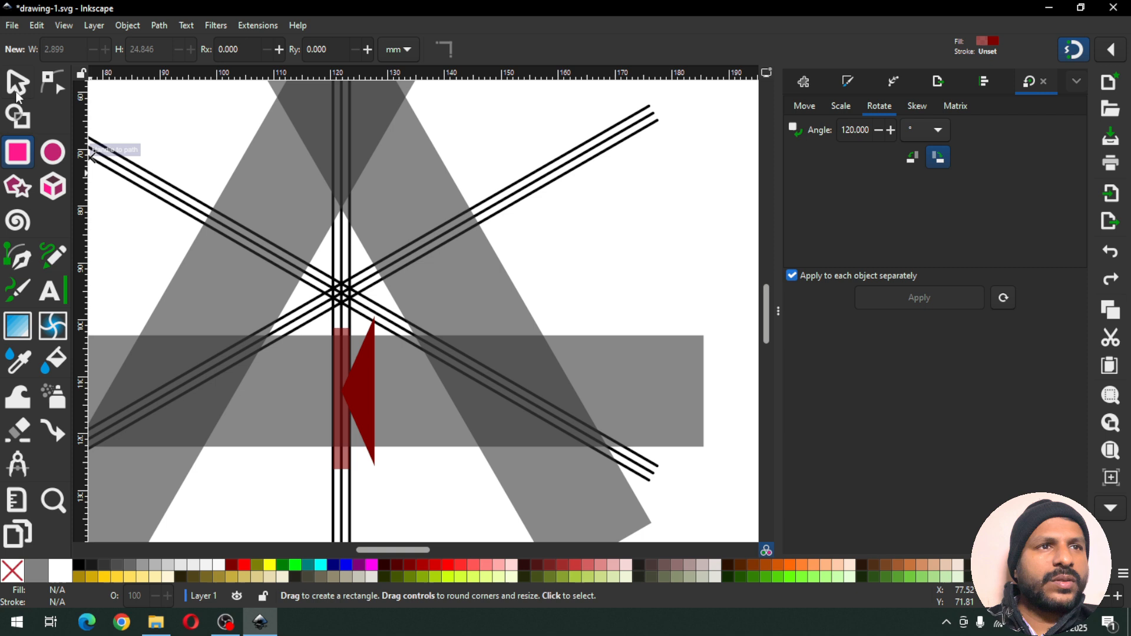
Duplicate the narrow strip and rotate the copy clockwise twice by 120° around the star's centre, onto the upper-right arm
{"action": "left_click", "coordinate": [18, 84]}
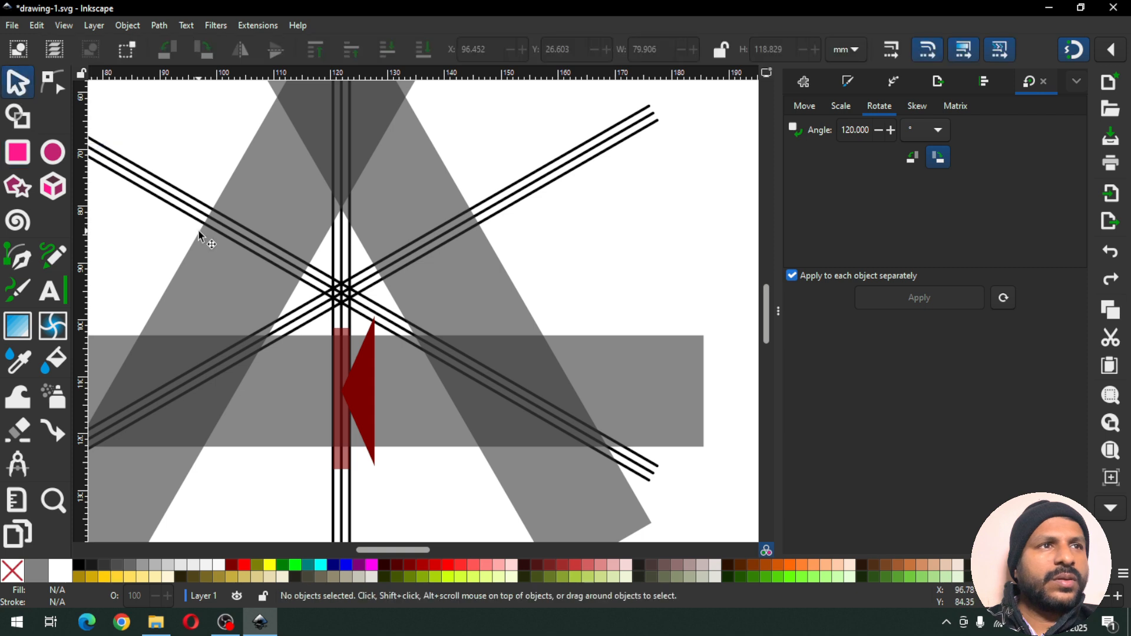
{"action": "left_click", "coordinate": [341, 355]}
{"action": "right_click", "coordinate": [341, 352]}
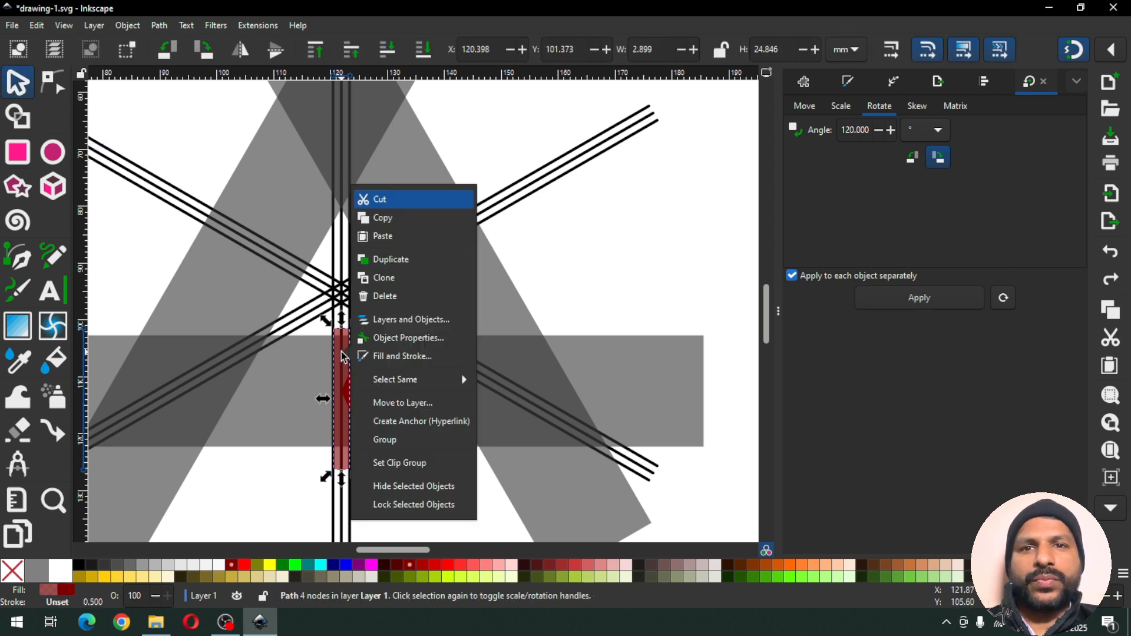
{"action": "left_click", "coordinate": [387, 263]}
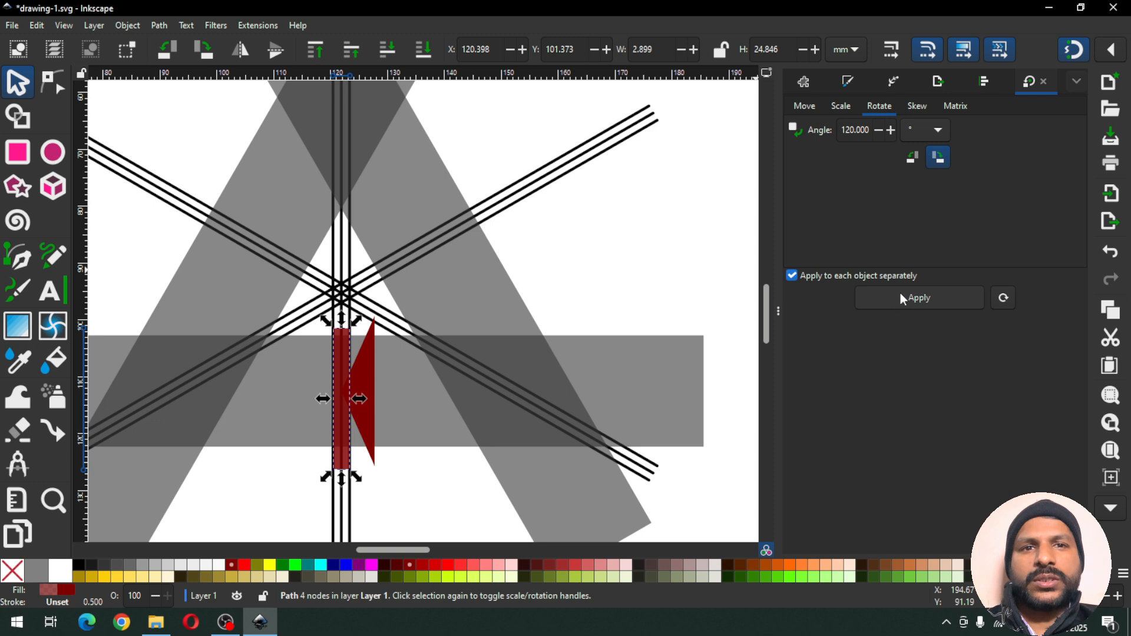
{"action": "left_click", "coordinate": [920, 299]}
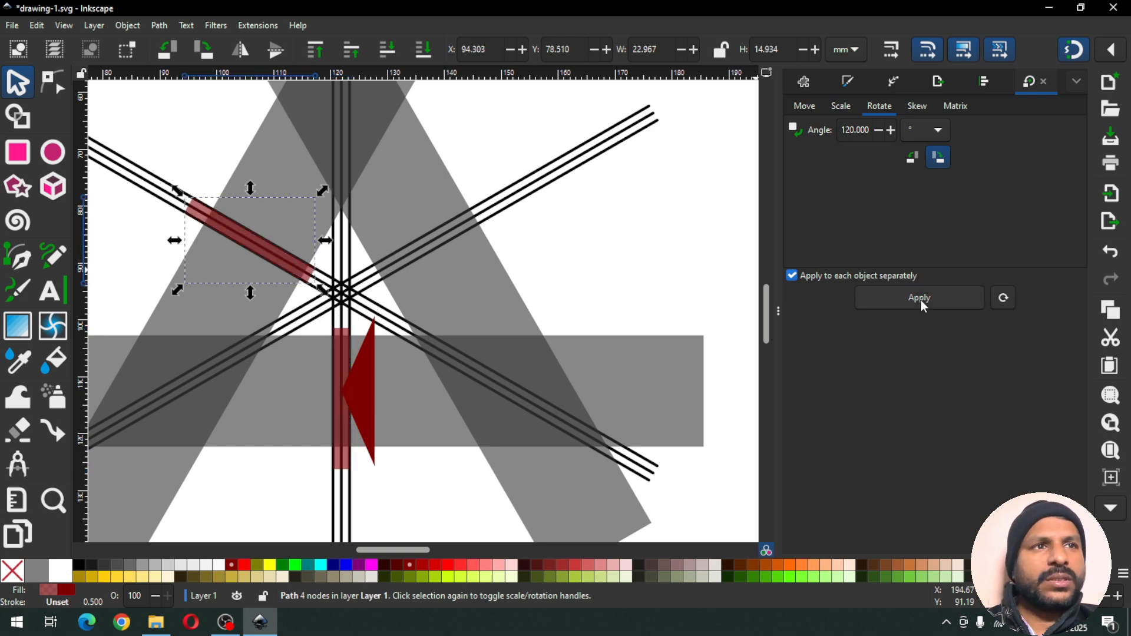
{"action": "left_click", "coordinate": [920, 299]}
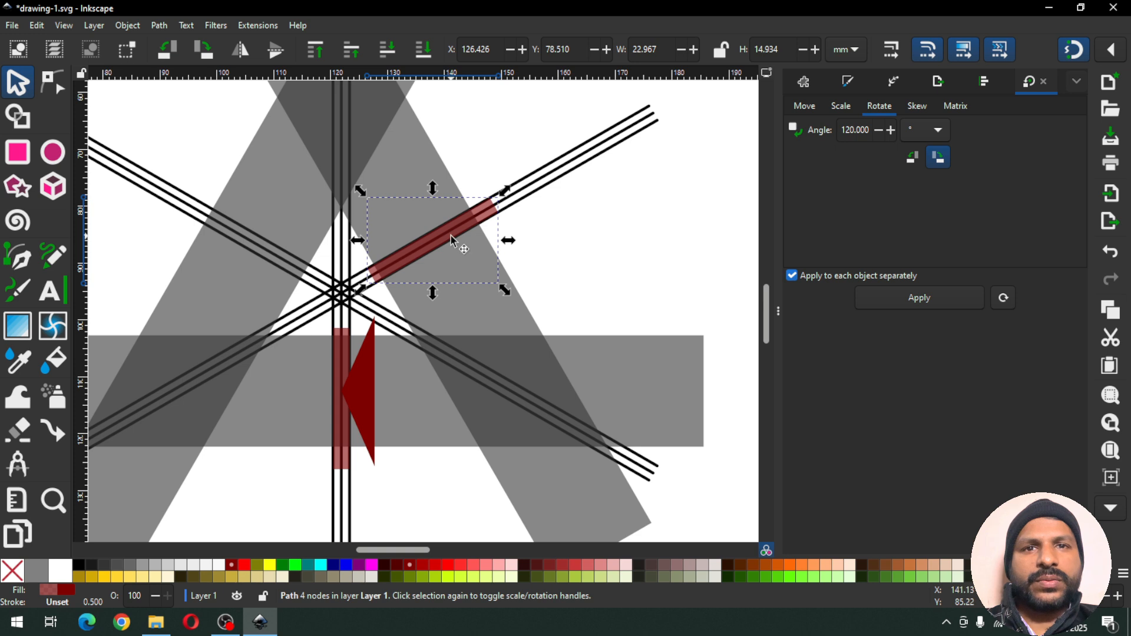
Subtract the rotated strip from the slanted bar beneath it with Difference
{"action": "left_click", "coordinate": [303, 177], "text": "shift"}
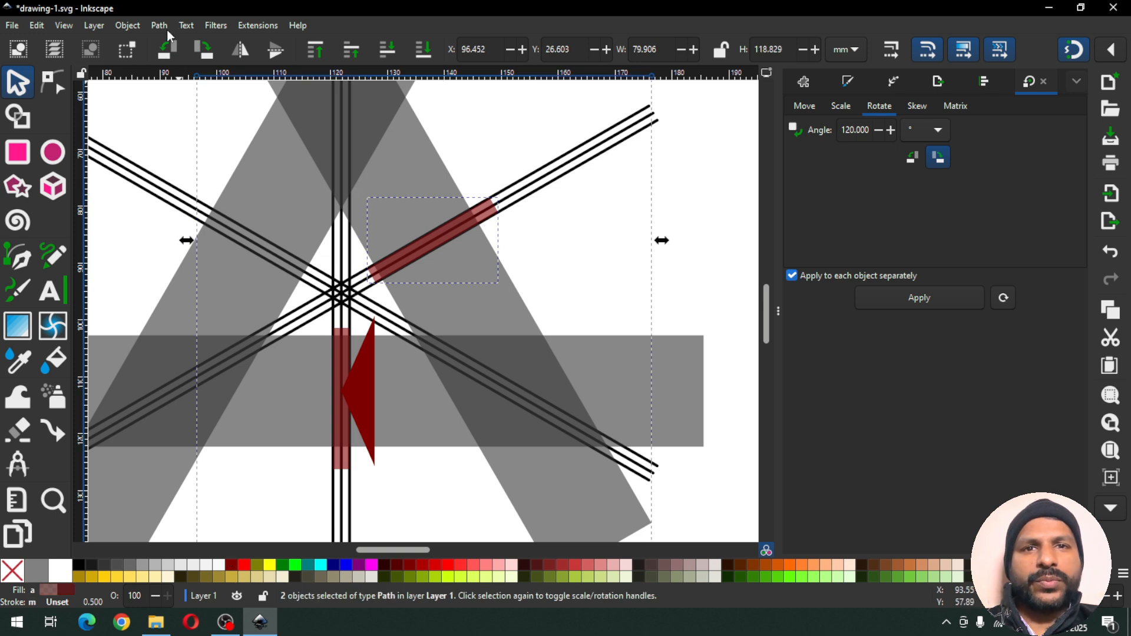
{"action": "left_click", "coordinate": [159, 25]}
{"action": "left_click", "coordinate": [180, 114]}
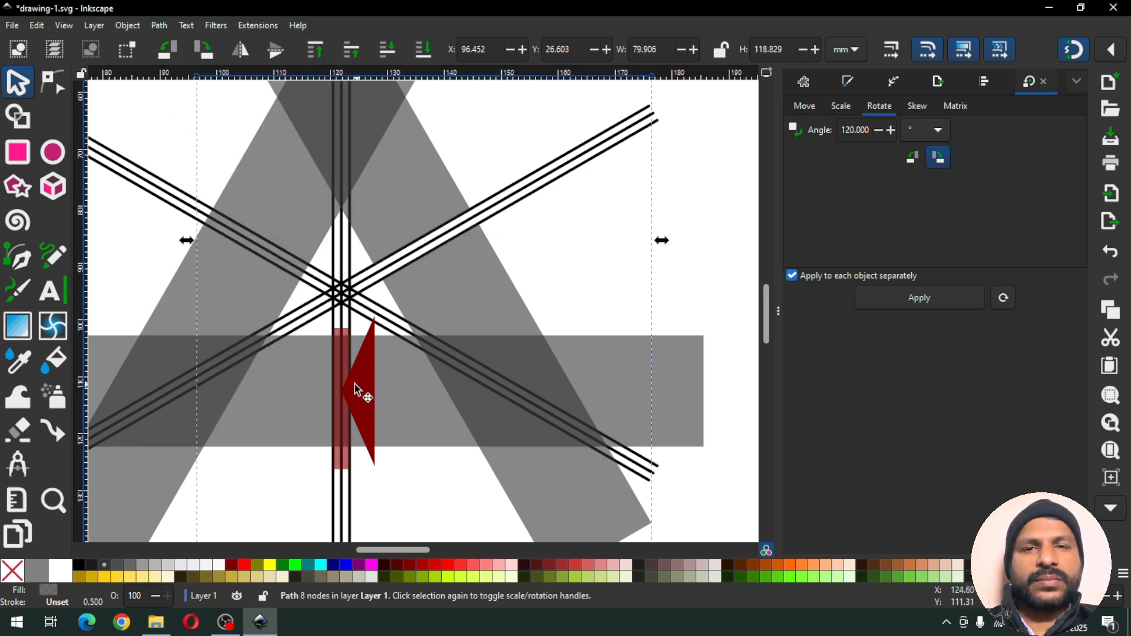
Subtract the vertical strip from the horizontal bar with Difference and save the drawing
{"action": "left_click", "coordinate": [337, 434]}
{"action": "left_click", "coordinate": [414, 415], "text": "shift"}
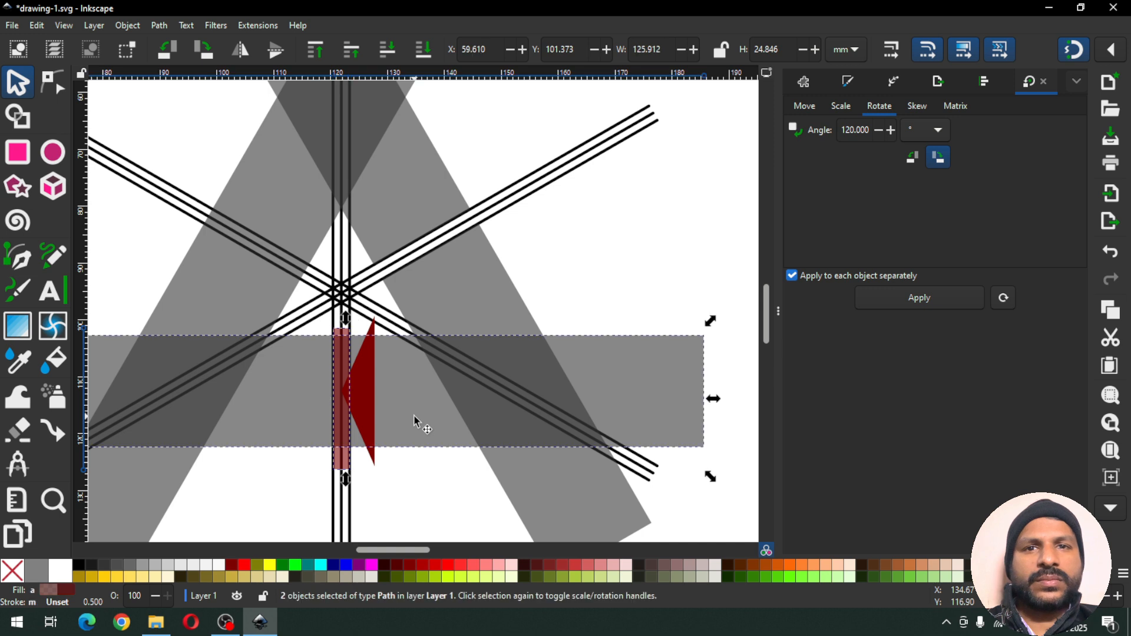
{"action": "left_click", "coordinate": [159, 25]}
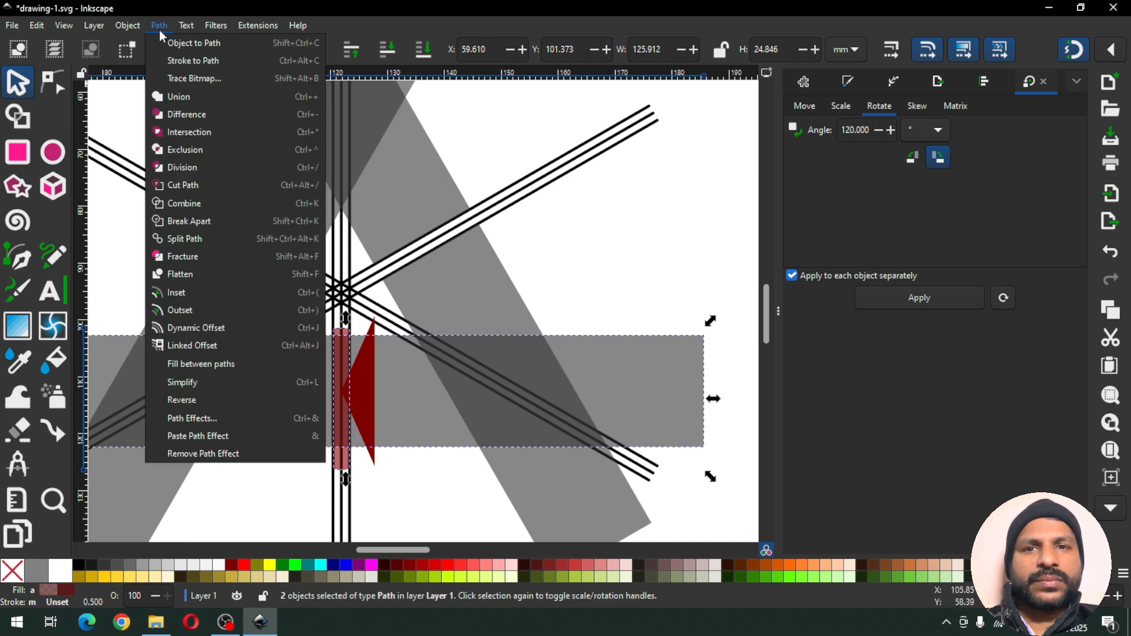
{"action": "left_click", "coordinate": [186, 116]}
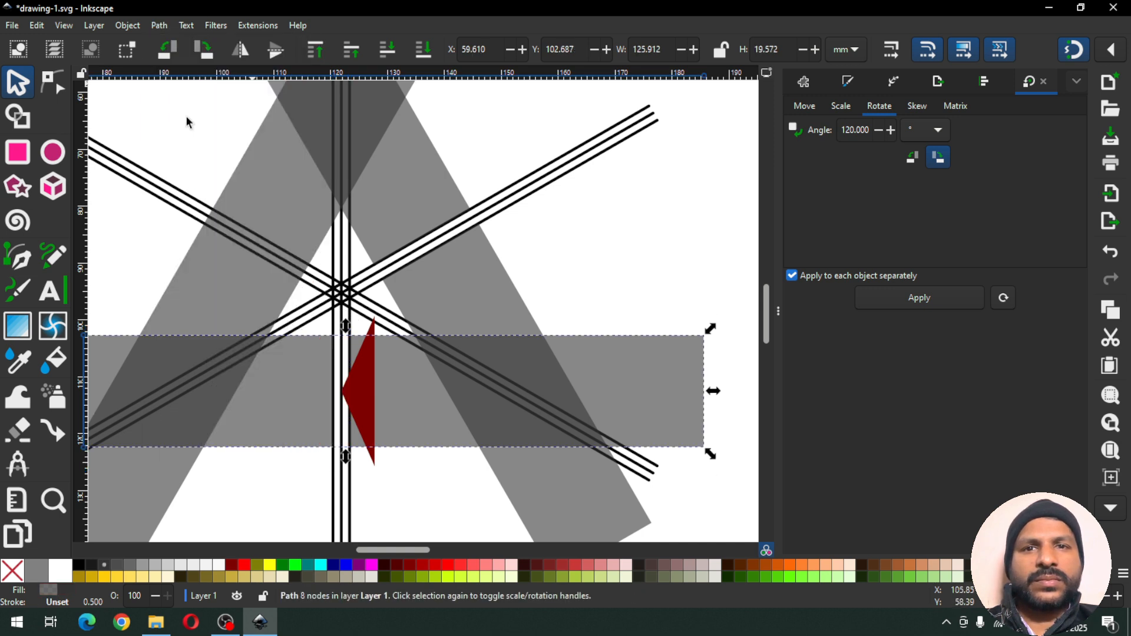
{"action": "left_click", "coordinate": [567, 247]}
{"action": "key", "text": "ctrl+s"}
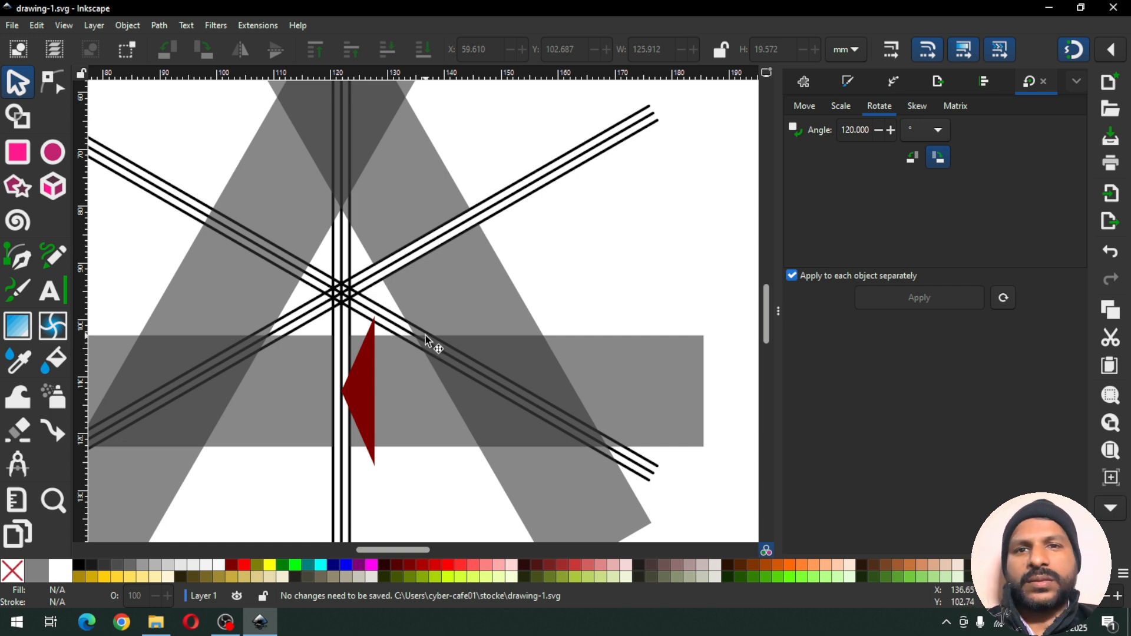
Duplicate the dark red triangle and subtract the copy from the horizontal bar with Difference
{"action": "left_click", "coordinate": [363, 399]}
{"action": "right_click", "coordinate": [365, 394]}
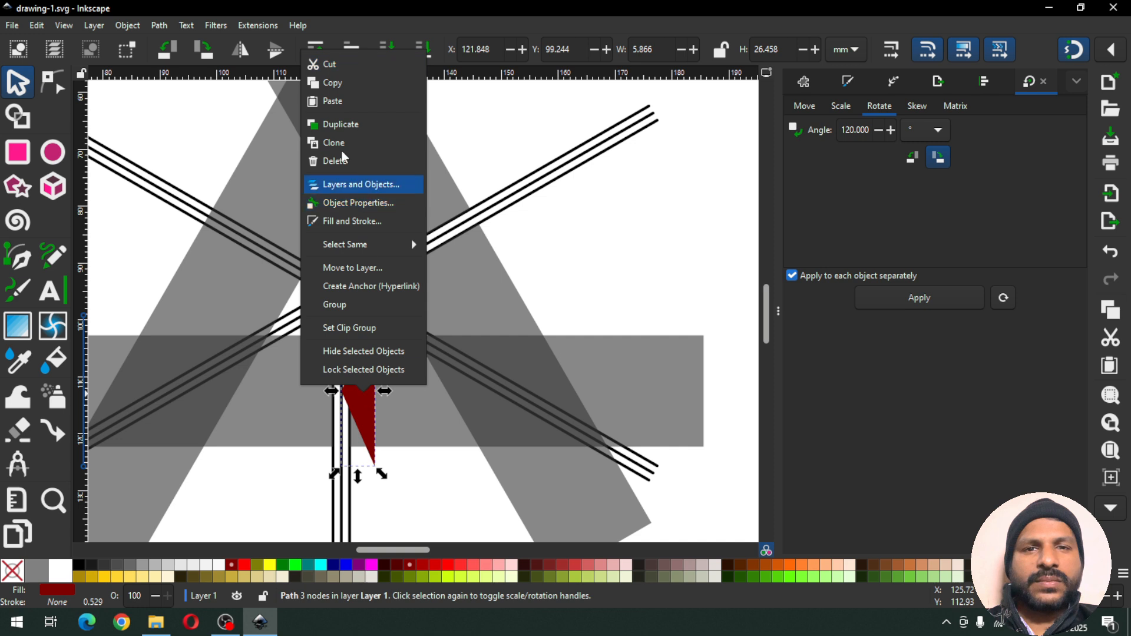
{"action": "left_click", "coordinate": [337, 125]}
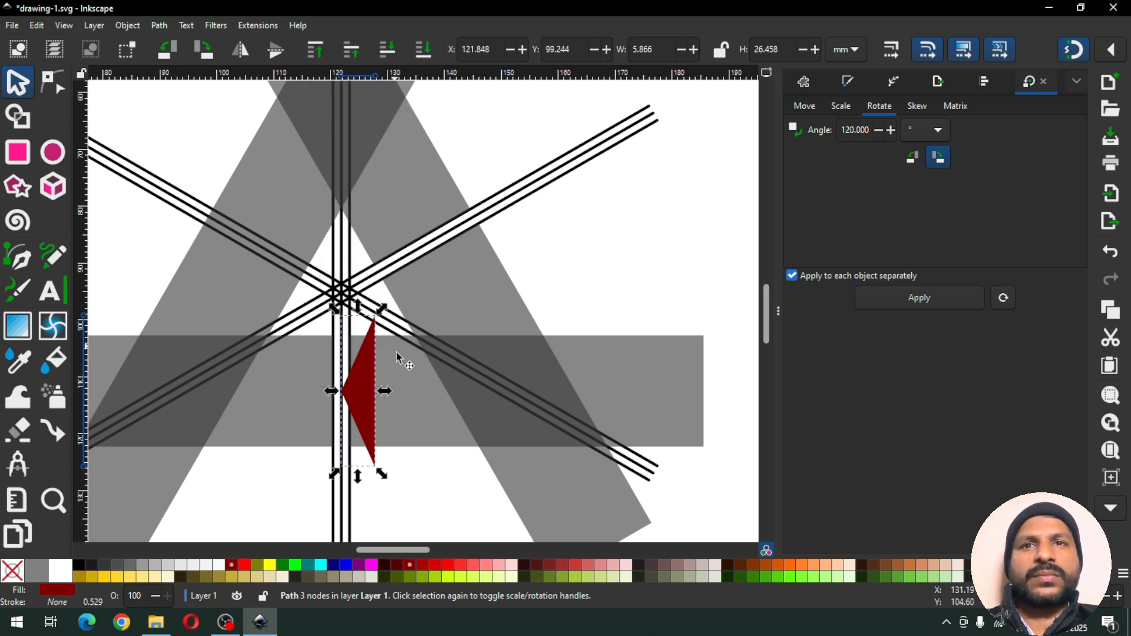
{"action": "left_click", "coordinate": [405, 406], "text": "shift"}
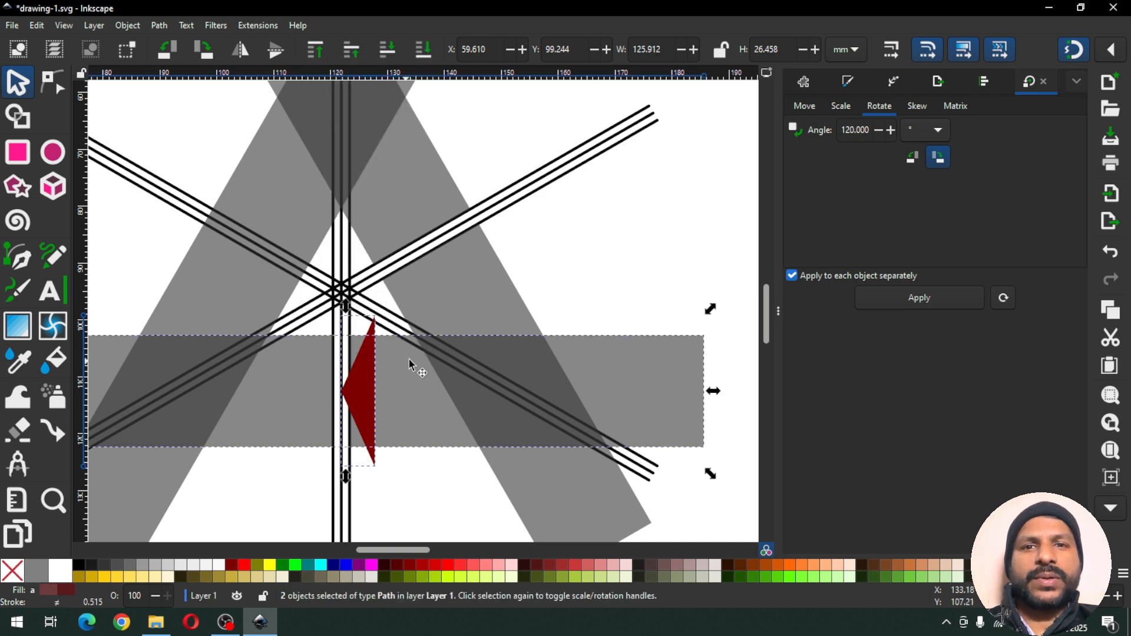
{"action": "left_click", "coordinate": [159, 26]}
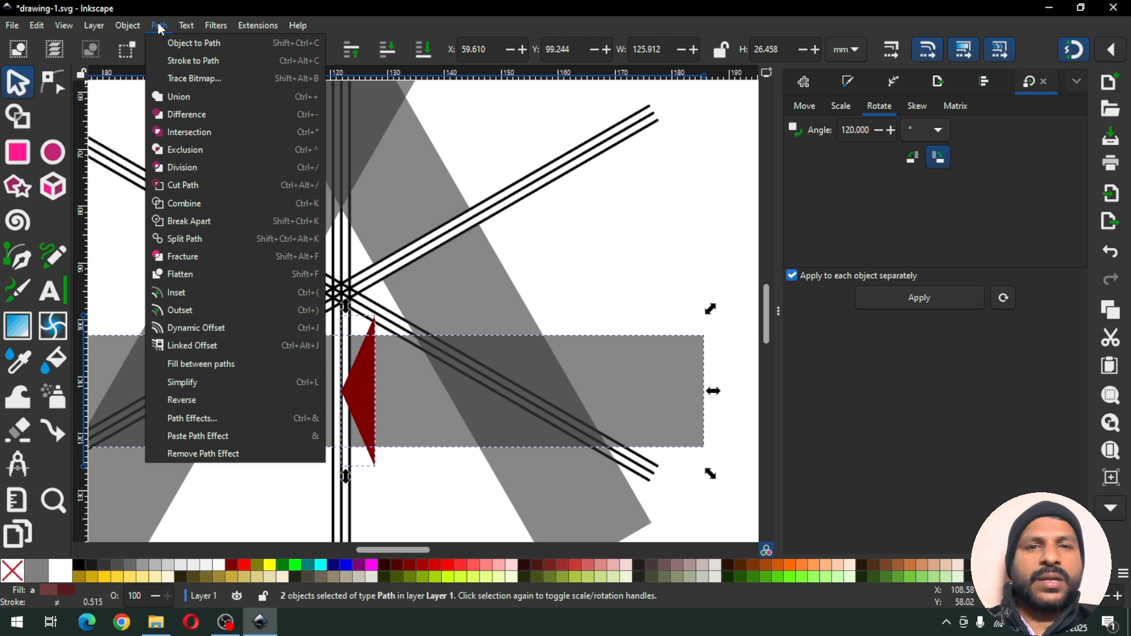
{"action": "left_click", "coordinate": [182, 115]}
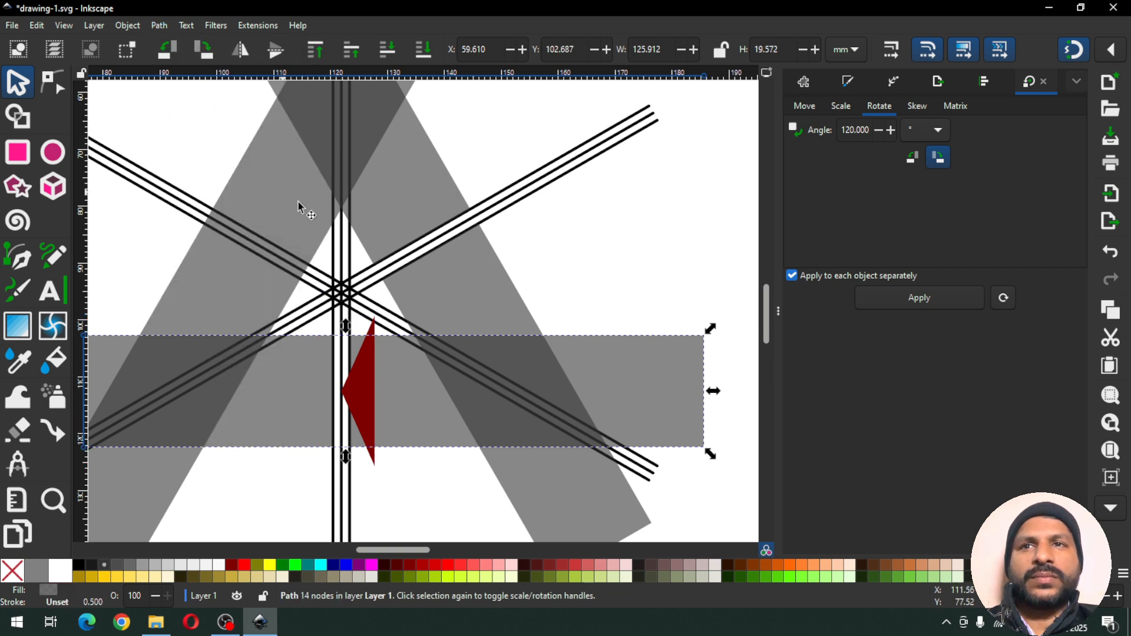
Break apart the cut horizontal bar into separate pieces and select the piece left of the vertical lines
{"action": "left_click", "coordinate": [402, 469]}
{"action": "left_click", "coordinate": [408, 432]}
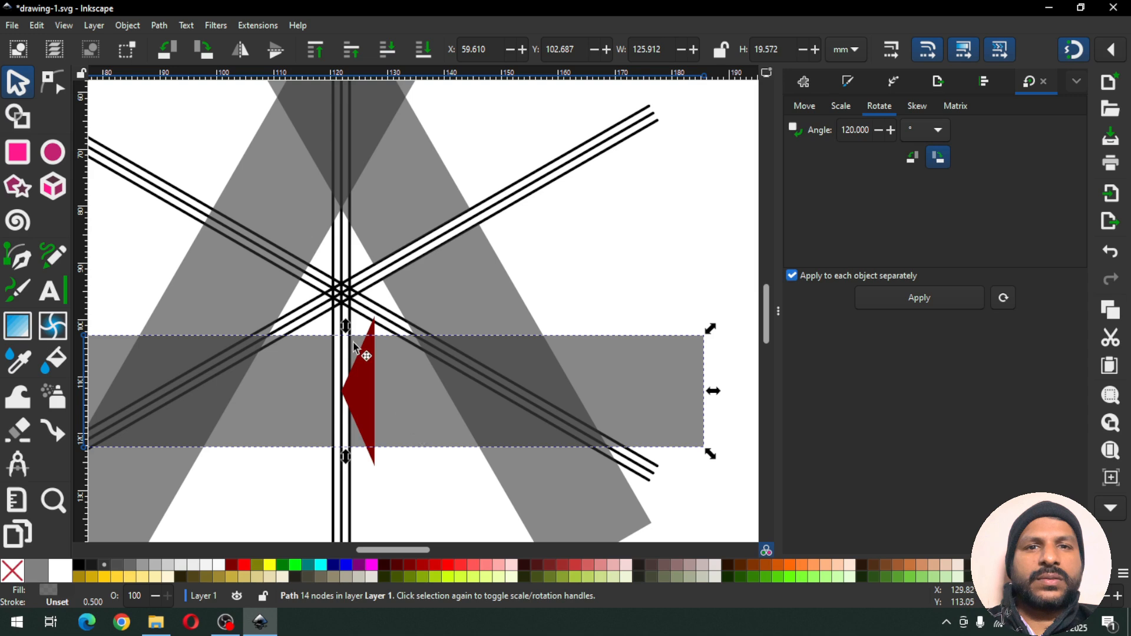
{"action": "left_click", "coordinate": [159, 26]}
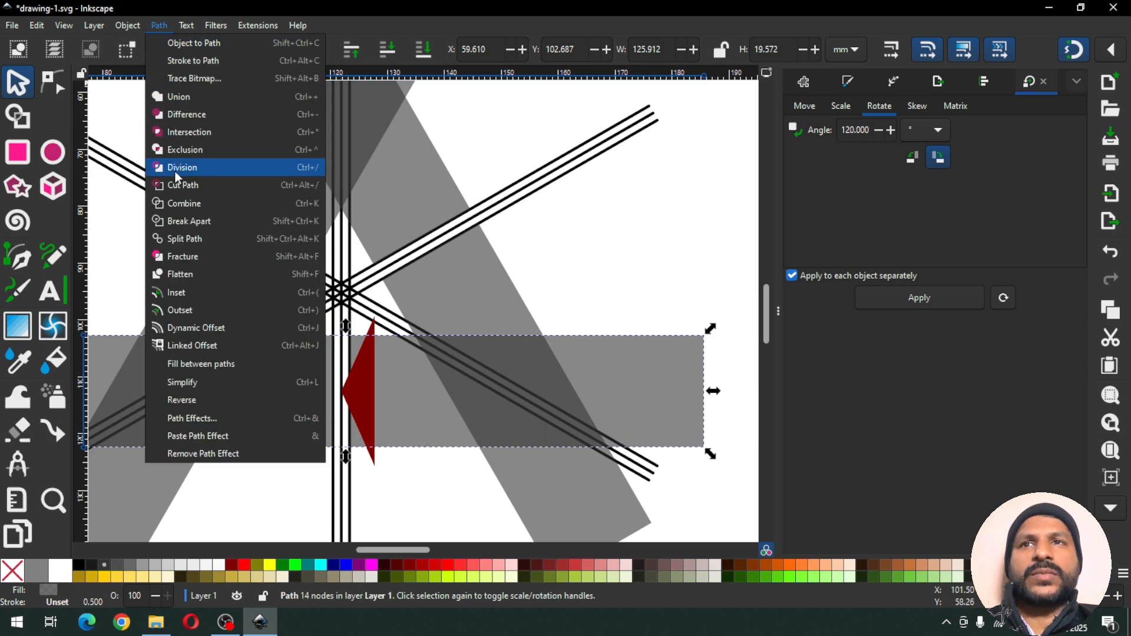
{"action": "left_click", "coordinate": [178, 221]}
{"action": "left_click", "coordinate": [544, 255]}
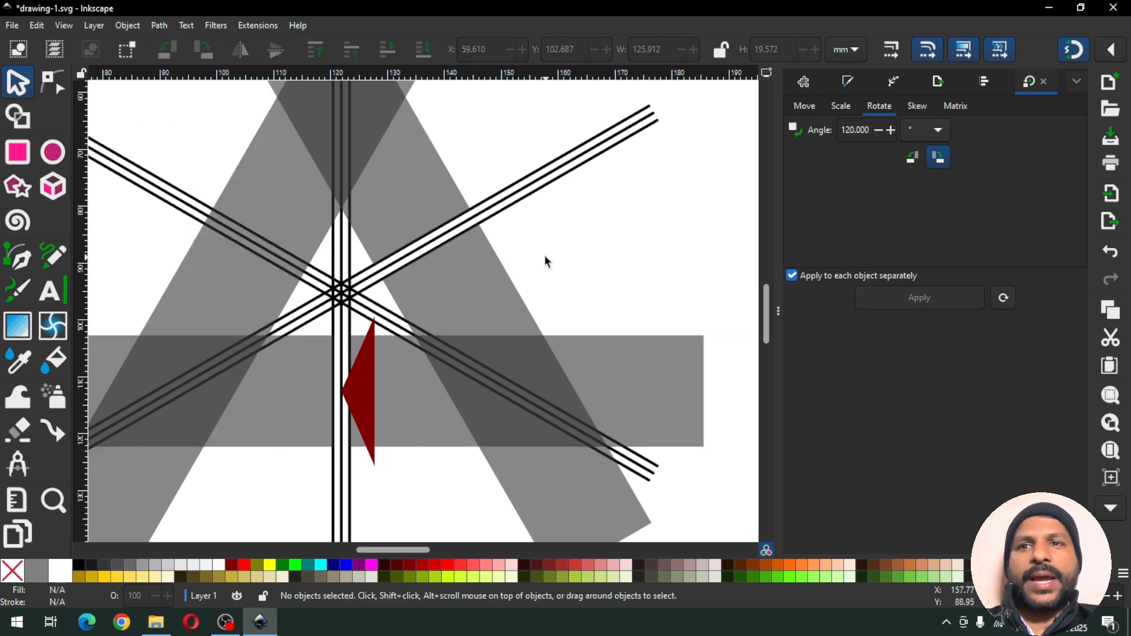
{"action": "left_click", "coordinate": [306, 368]}
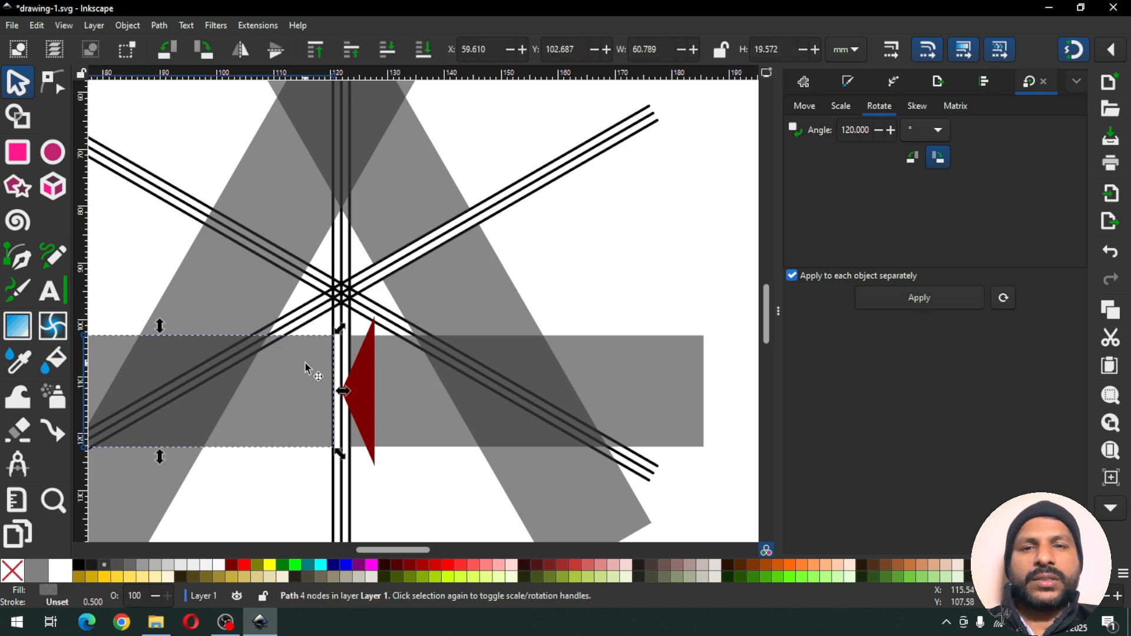
Delete the horizontal bar's piece left of the vertical lines and its small leftover corner pieces behind the dark red triangle, and save the drawing
{"action": "key", "text": "Delete"}
{"action": "left_click_drag", "start_coordinate": [388, 486], "coordinate": [330, 312]}
{"action": "left_click", "coordinate": [390, 467]}
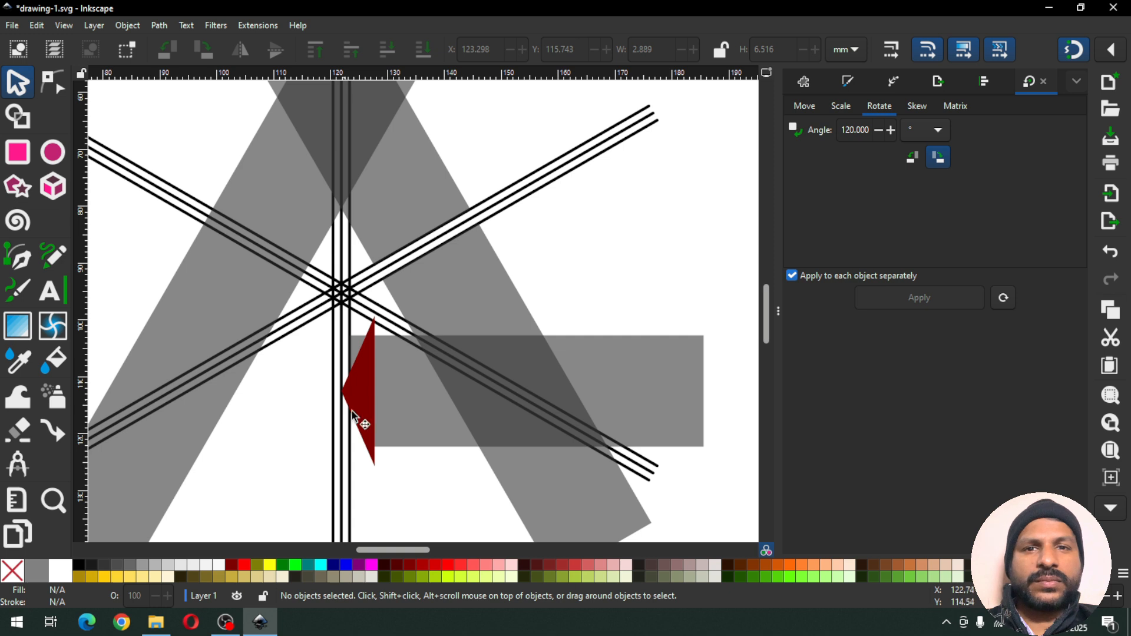
{"action": "left_click_drag", "start_coordinate": [312, 427], "coordinate": [375, 340]}
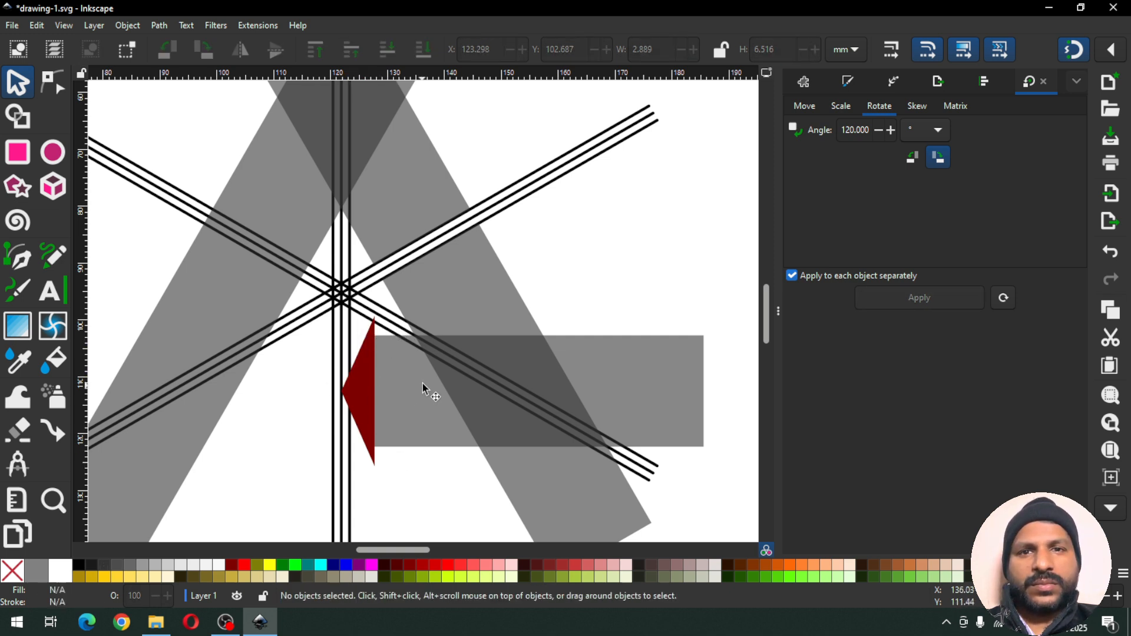
{"action": "key", "text": "ctrl+s"}
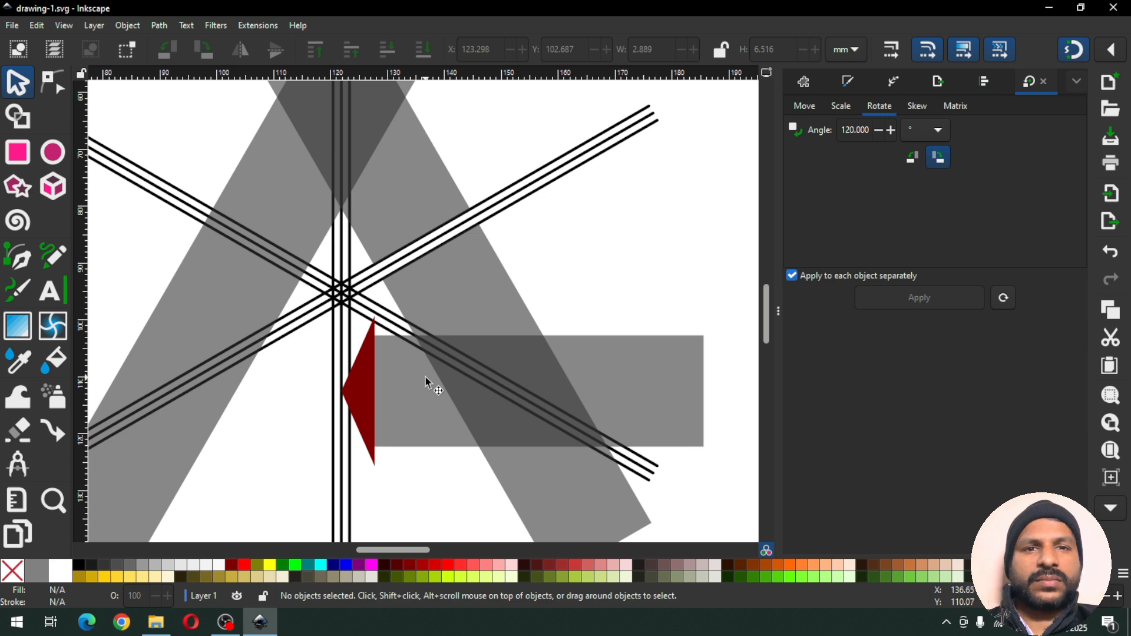
Render an equilateral triangle from three sides of 100 px each with the Triangle extension
{"action": "scroll", "coordinate": [629, 349], "scroll_direction": "down", "scroll_amount": 1}
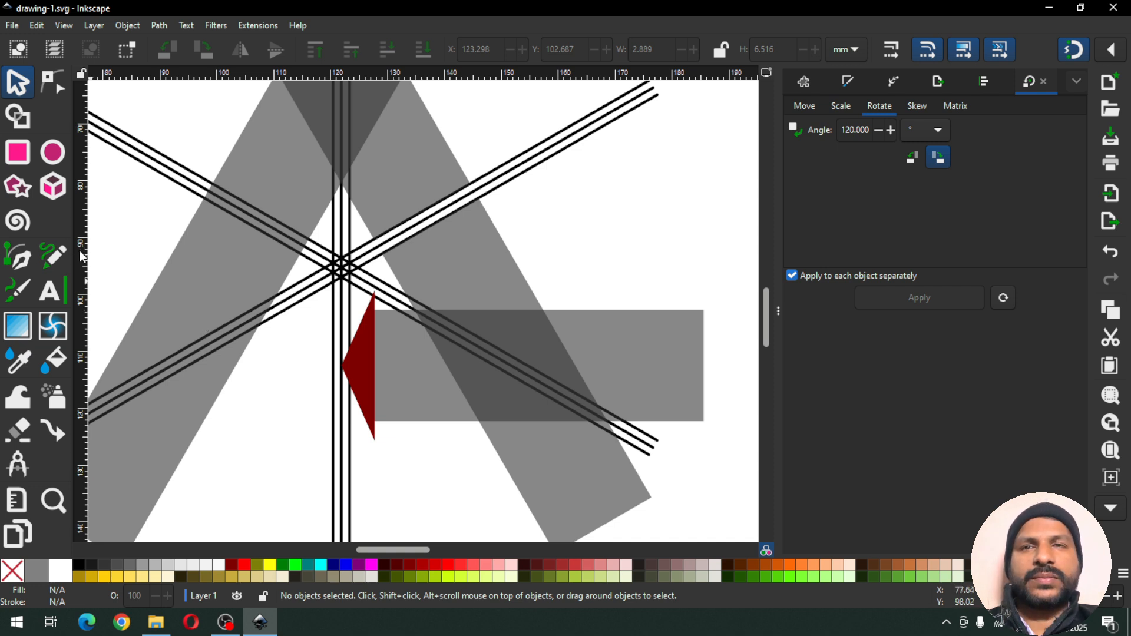
{"action": "left_click", "coordinate": [252, 26]}
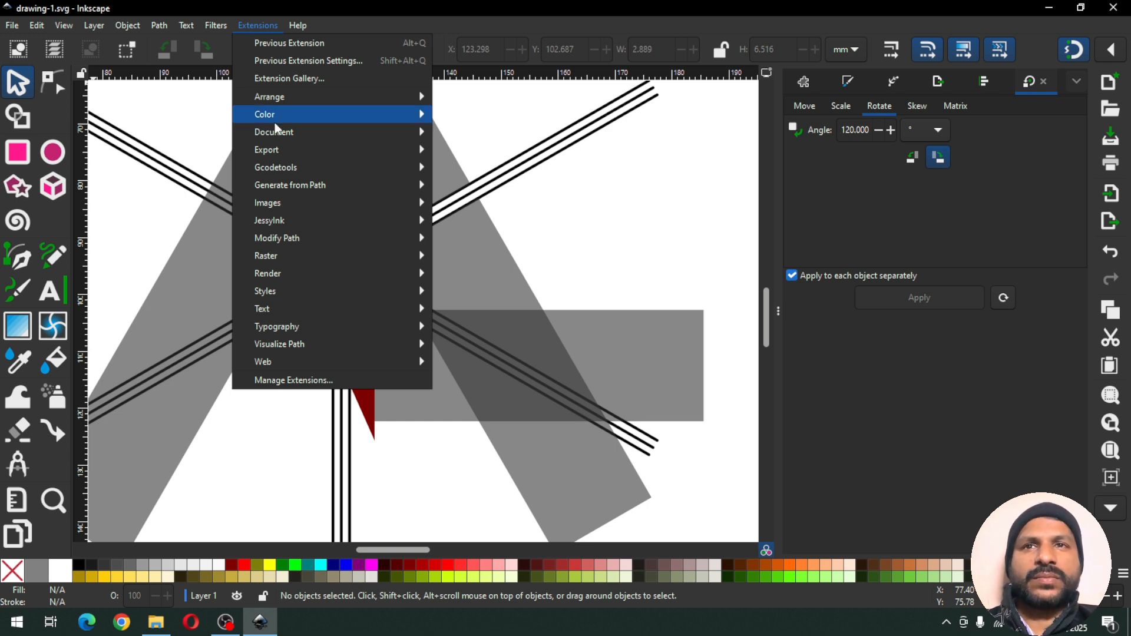
{"action": "mouse_move", "coordinate": [333, 182]}
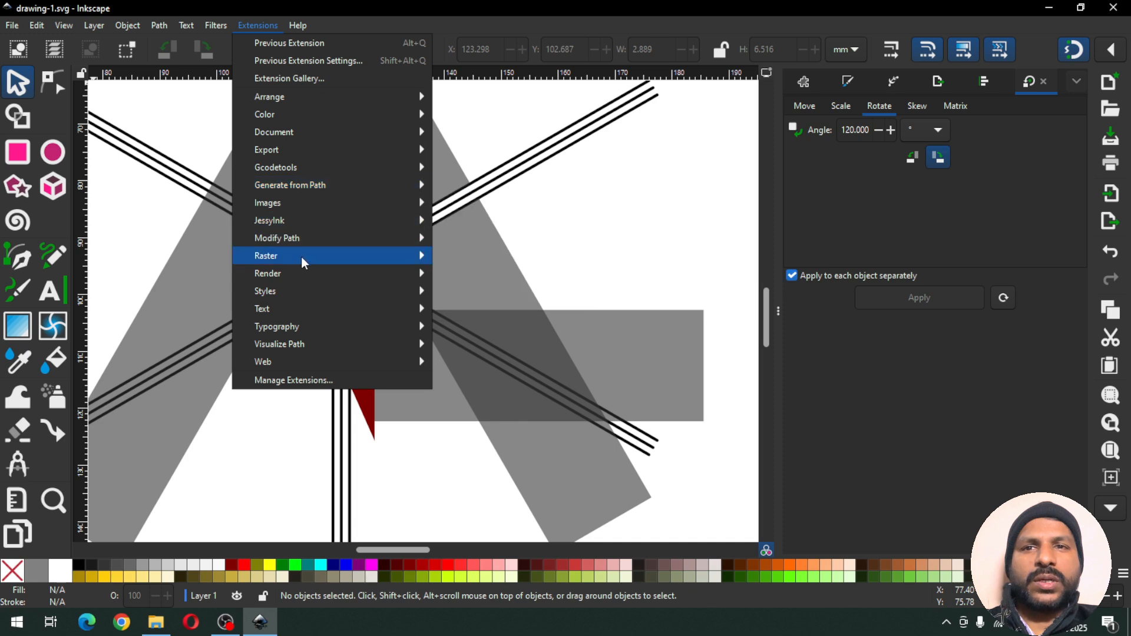
{"action": "mouse_move", "coordinate": [299, 276]}
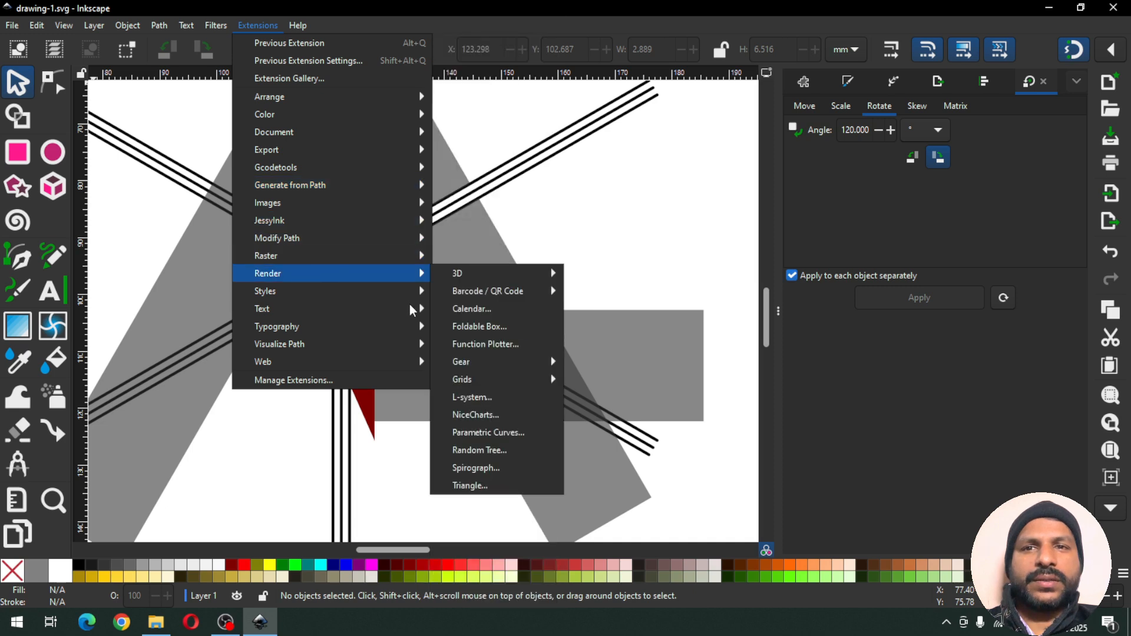
{"action": "left_click", "coordinate": [470, 485]}
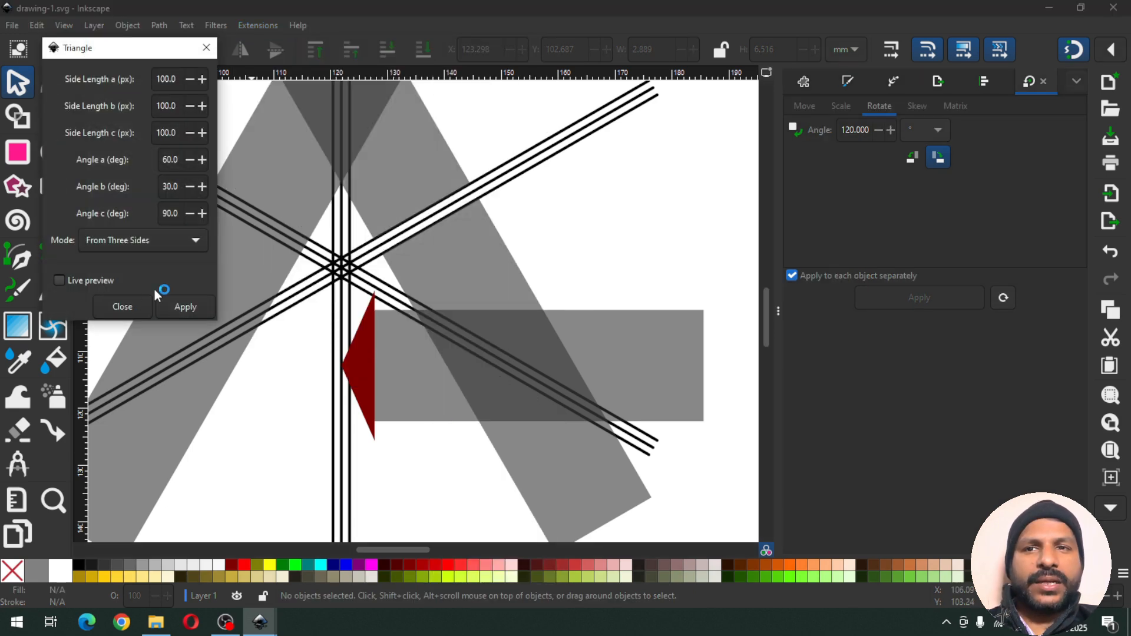
{"action": "left_click", "coordinate": [59, 281]}
{"action": "left_click", "coordinate": [207, 310]}
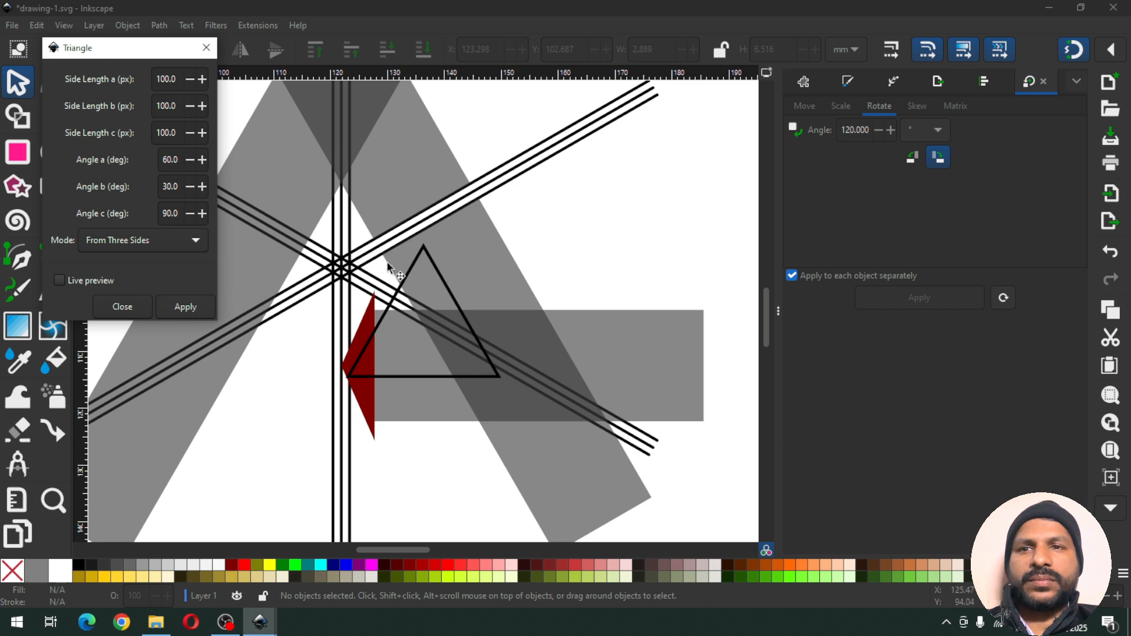
{"action": "left_click", "coordinate": [130, 310]}
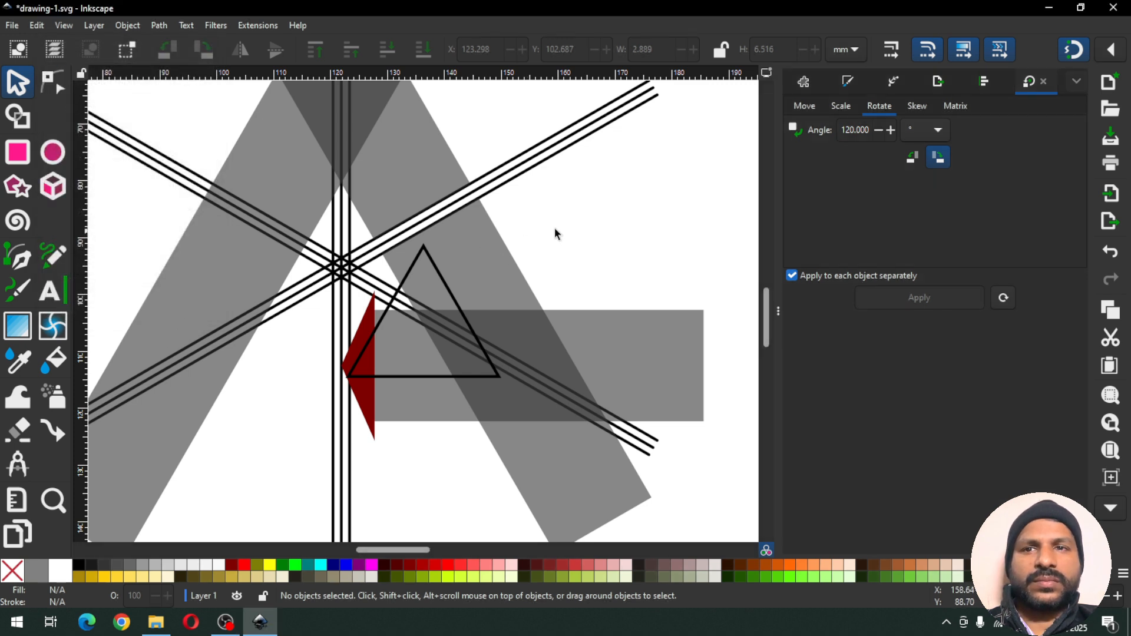
Move the new triangle onto the overlap of the horizontal and right slanted bars and give it a dark red fill without stroke
{"action": "left_click", "coordinate": [431, 260]}
{"action": "left_click_drag", "start_coordinate": [430, 262], "coordinate": [553, 335]}
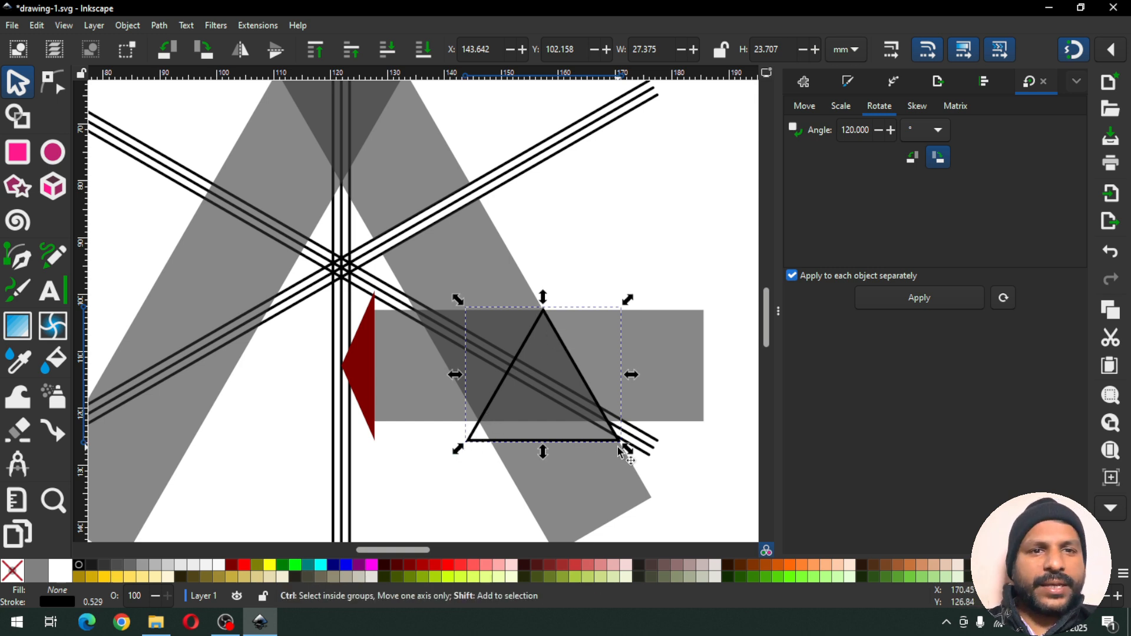
{"action": "left_click_drag", "start_coordinate": [627, 450], "coordinate": [617, 437]}
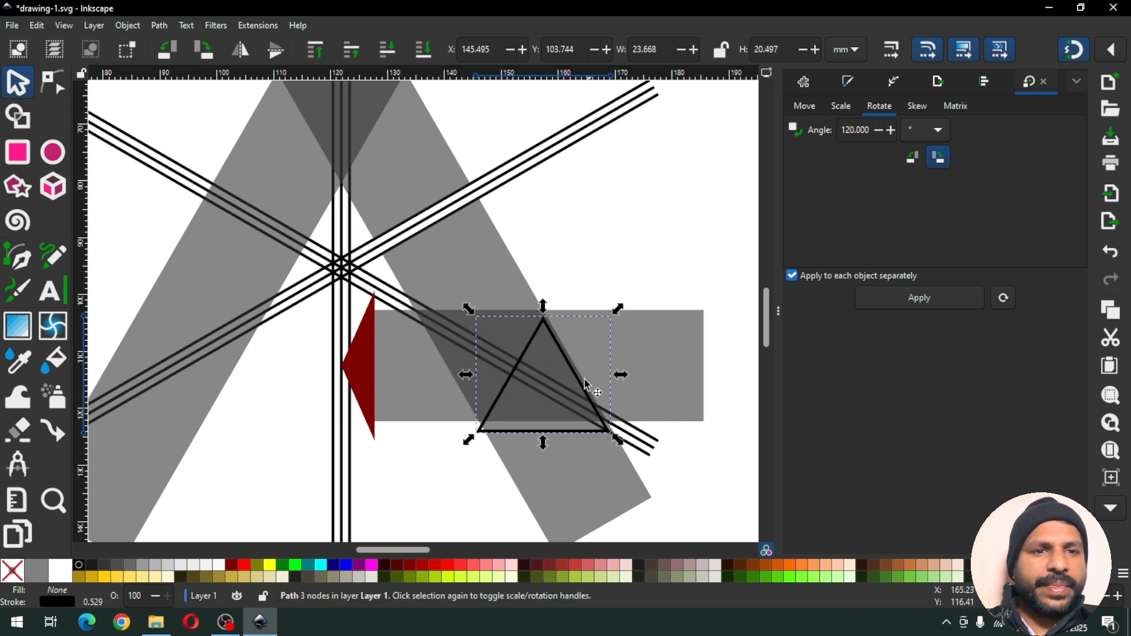
{"action": "key", "text": "ctrl+z"}
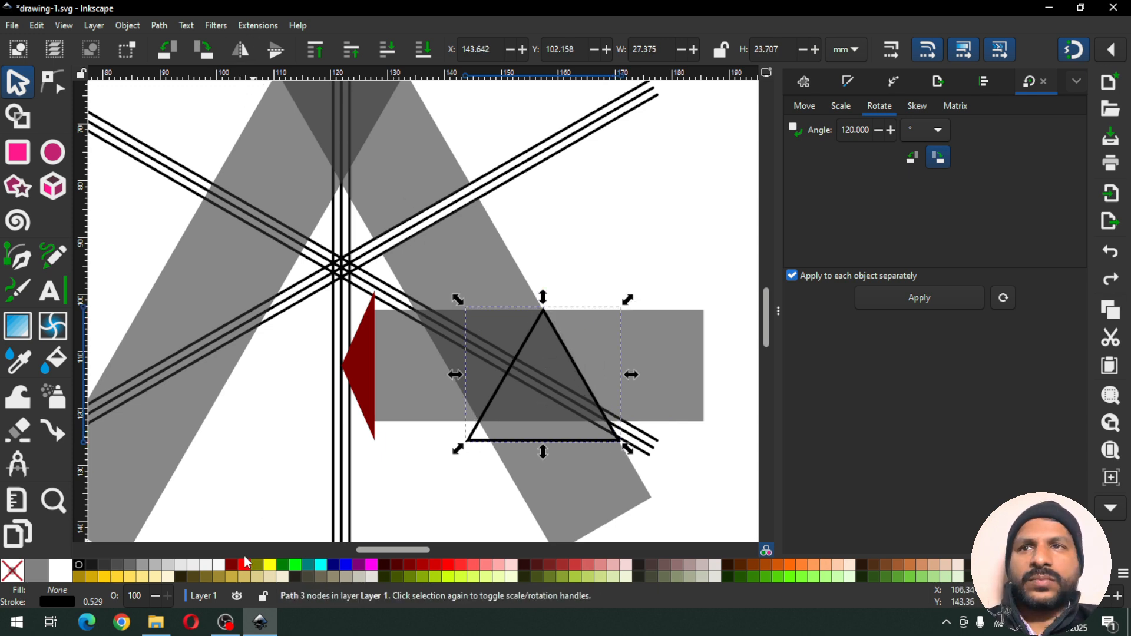
{"action": "left_click", "coordinate": [233, 567]}
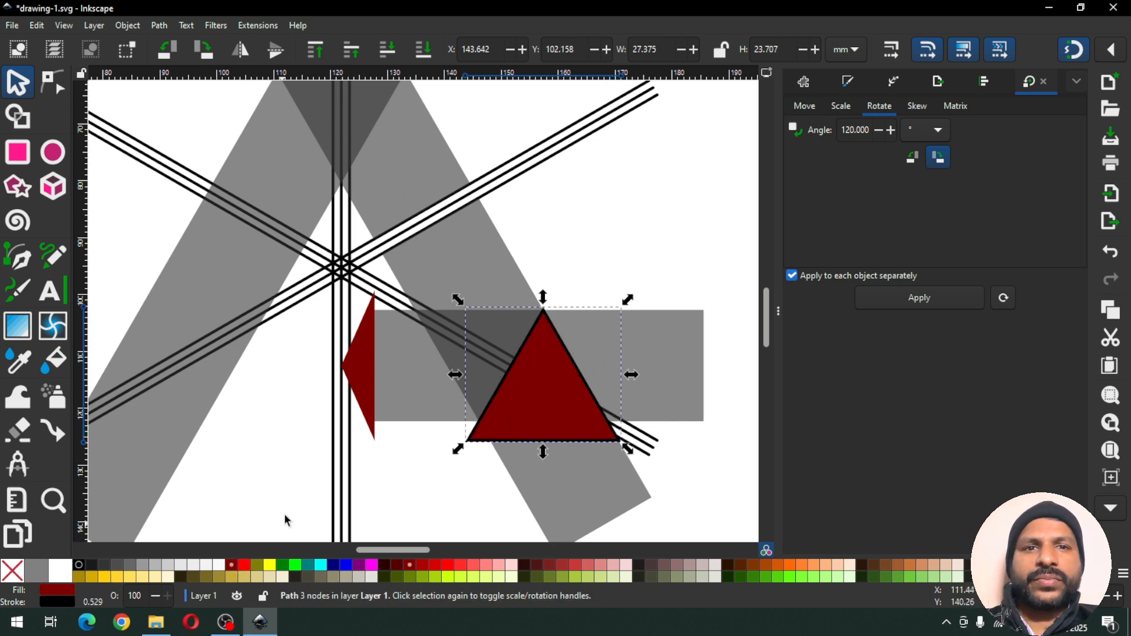
{"action": "left_click", "coordinate": [14, 576], "text": "shift"}
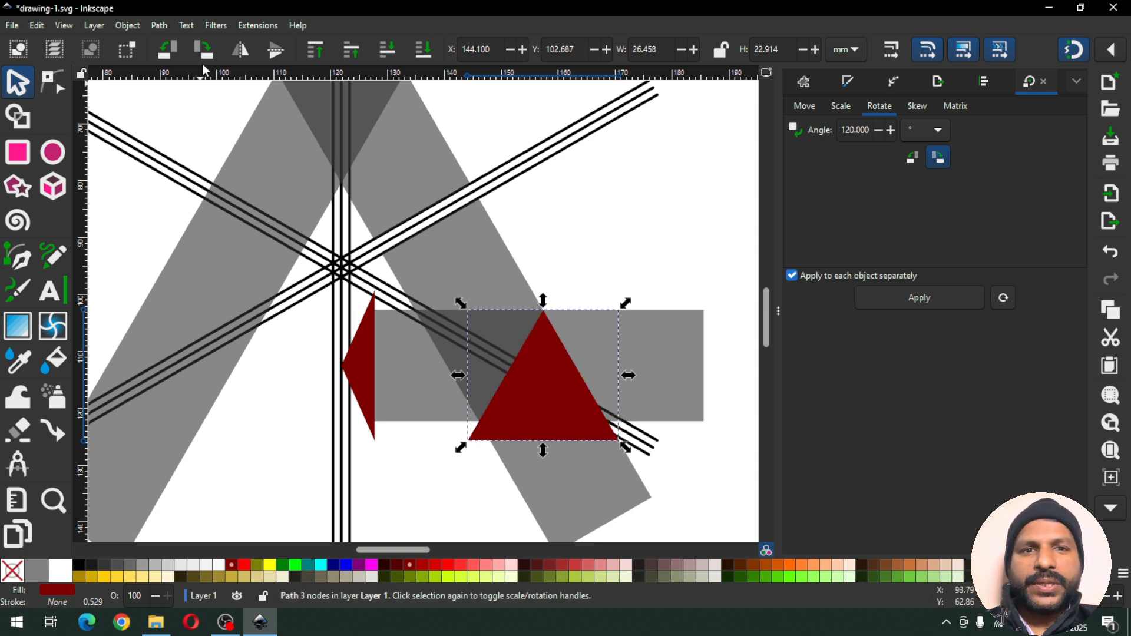
Edit the triangle's nodes, snapping the lower-left one near the crossing of the horizontal bar's lower edge and the slanted bar
{"action": "left_click", "coordinate": [53, 83]}
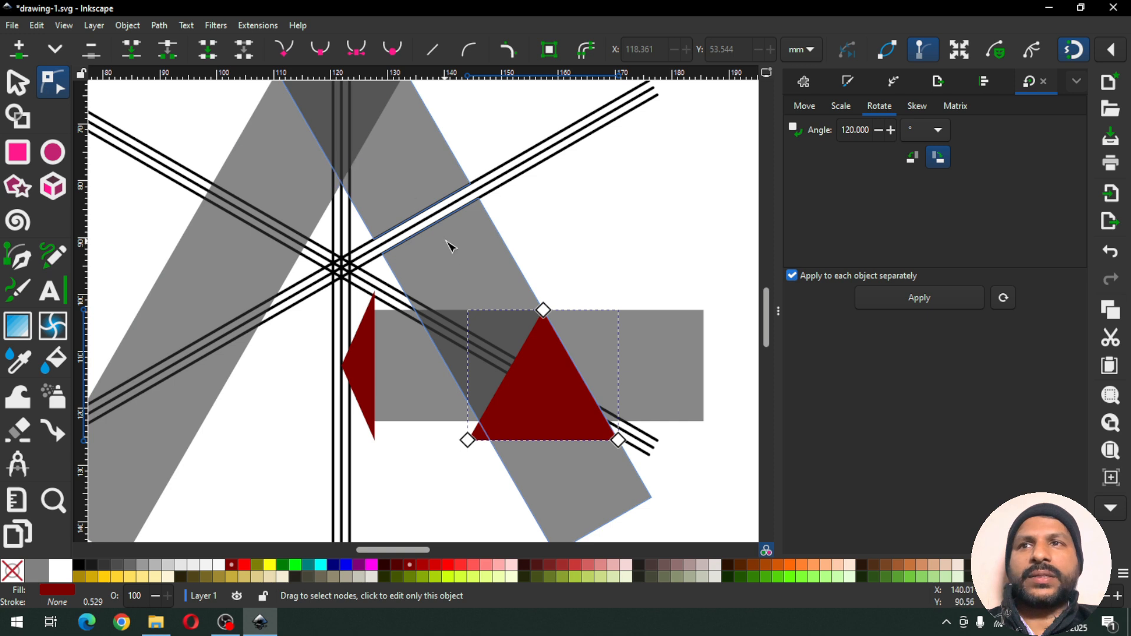
{"action": "mouse_move", "coordinate": [546, 313]}
{"action": "left_mouse_down"}
{"action": "mouse_move", "coordinate": [559, 329]}
{"action": "mouse_move", "coordinate": [548, 312]}
{"action": "left_mouse_up"}
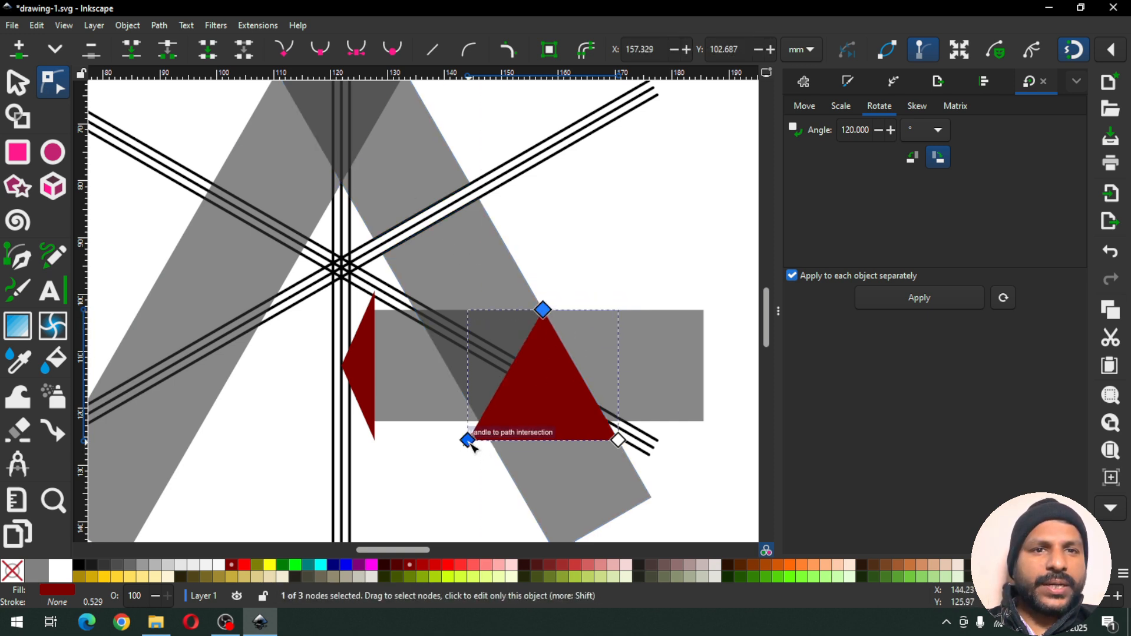
{"action": "left_click_drag", "start_coordinate": [469, 443], "coordinate": [483, 424]}
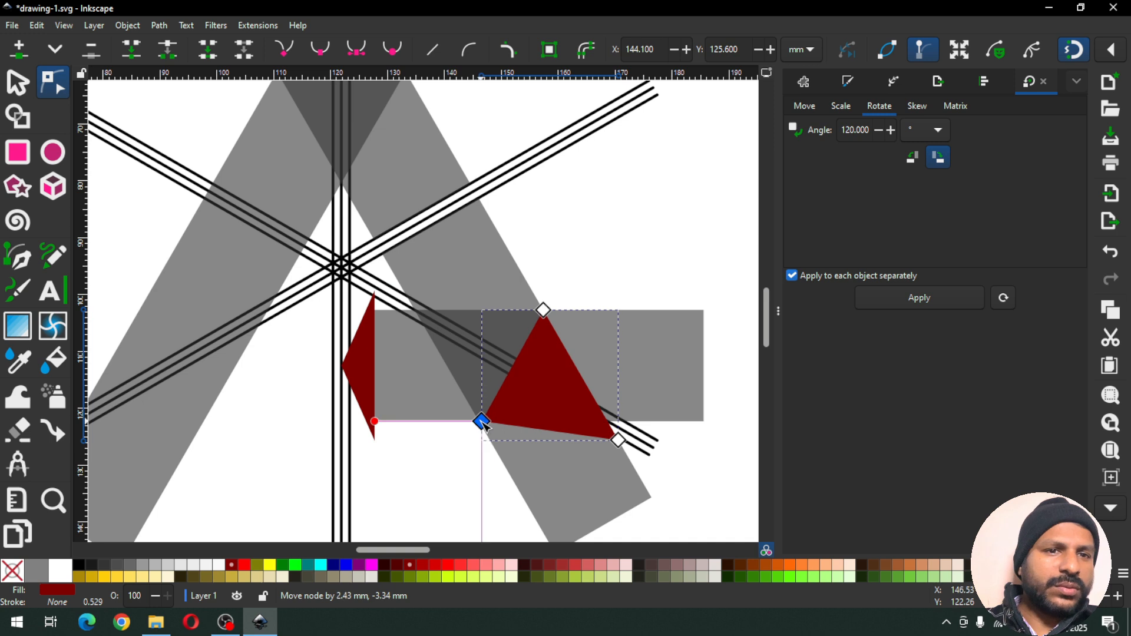
{"action": "left_click", "coordinate": [618, 441]}
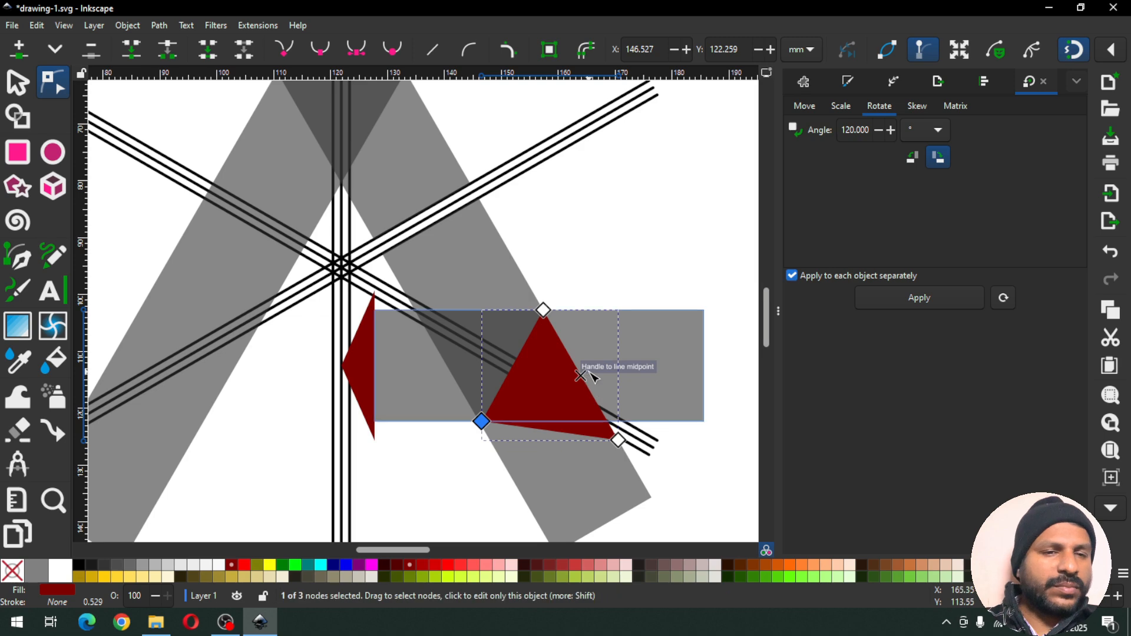
Correct the triangle's lower-left node so it sits exactly where the slanted bar's left edge crosses the horizontal bar's lower edge
{"action": "key", "text": "grave"}
{"action": "key", "text": "z"}
{"action": "left_click_drag", "start_coordinate": [383, 231], "coordinate": [536, 356]}
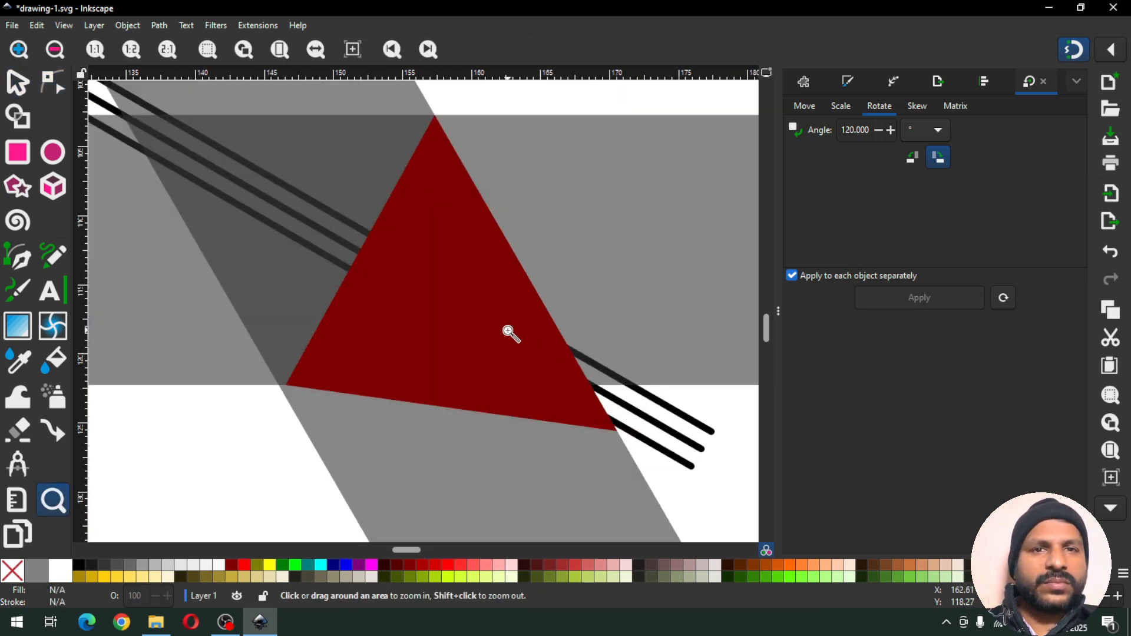
{"action": "left_click_drag", "start_coordinate": [233, 281], "coordinate": [436, 440]}
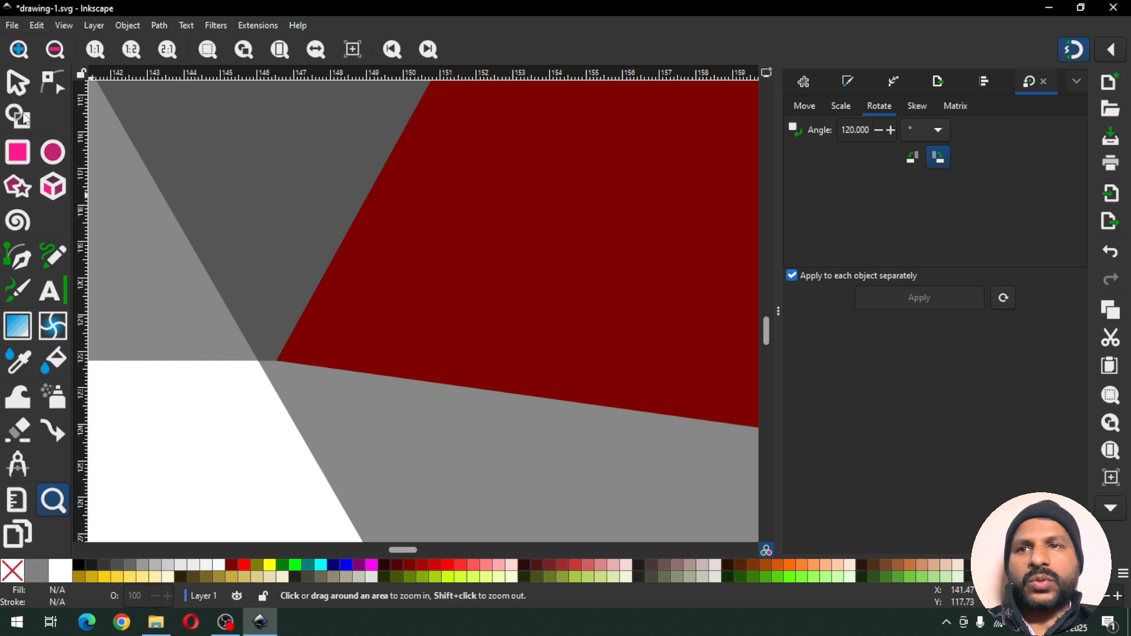
{"action": "left_click", "coordinate": [52, 83]}
{"action": "left_click", "coordinate": [303, 353]}
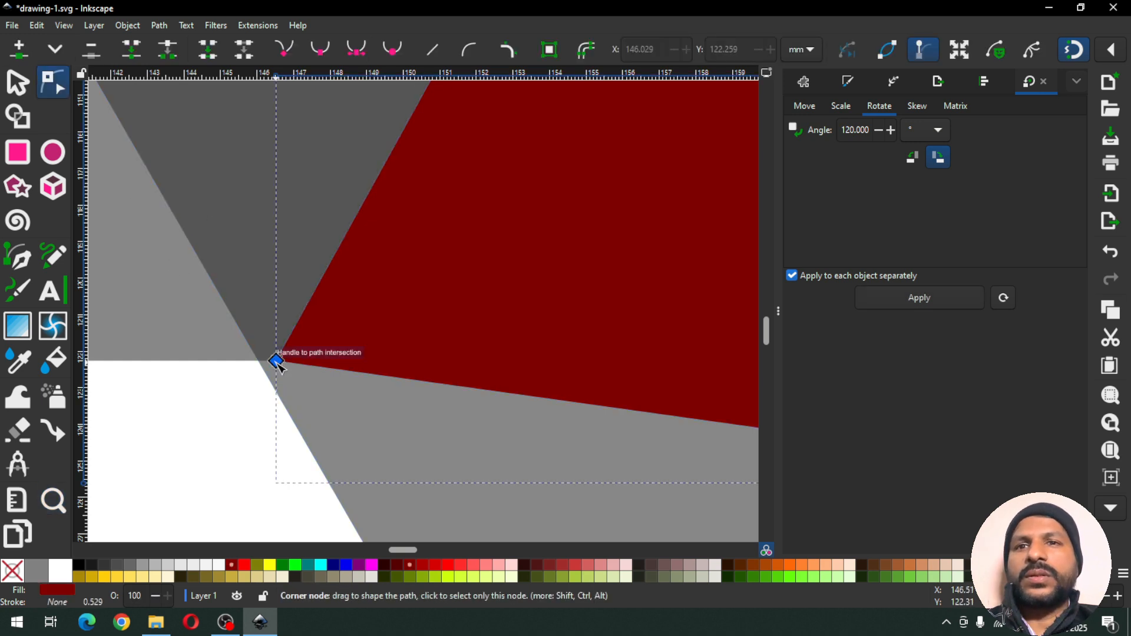
{"action": "mouse_move", "coordinate": [276, 361]}
{"action": "left_mouse_down"}
{"action": "mouse_move", "coordinate": [259, 366]}
{"action": "mouse_move", "coordinate": [269, 365]}
{"action": "left_mouse_up"}
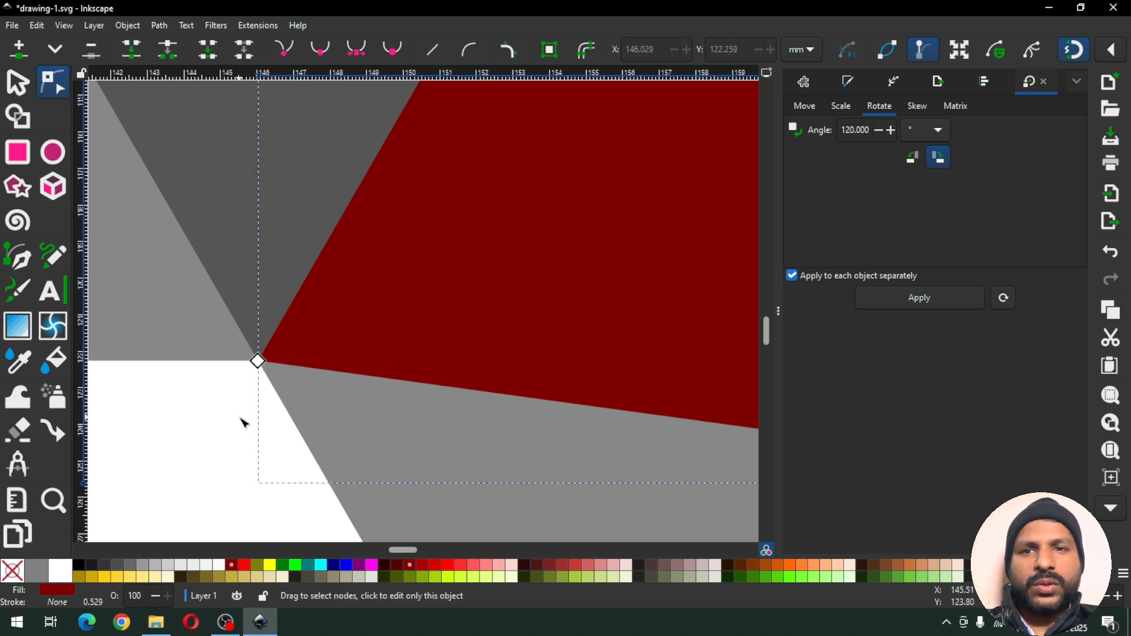
{"action": "left_click", "coordinate": [222, 416]}
Examine how closely the triangle's apex meets the crossing of the horizontal bar's upper edge and the slanted bar's right edge
{"action": "key", "text": "minus"}
{"action": "key", "text": "minus"}
{"action": "key", "text": "minus"}
{"action": "key", "text": "minus"}
{"action": "key", "text": "minus"}
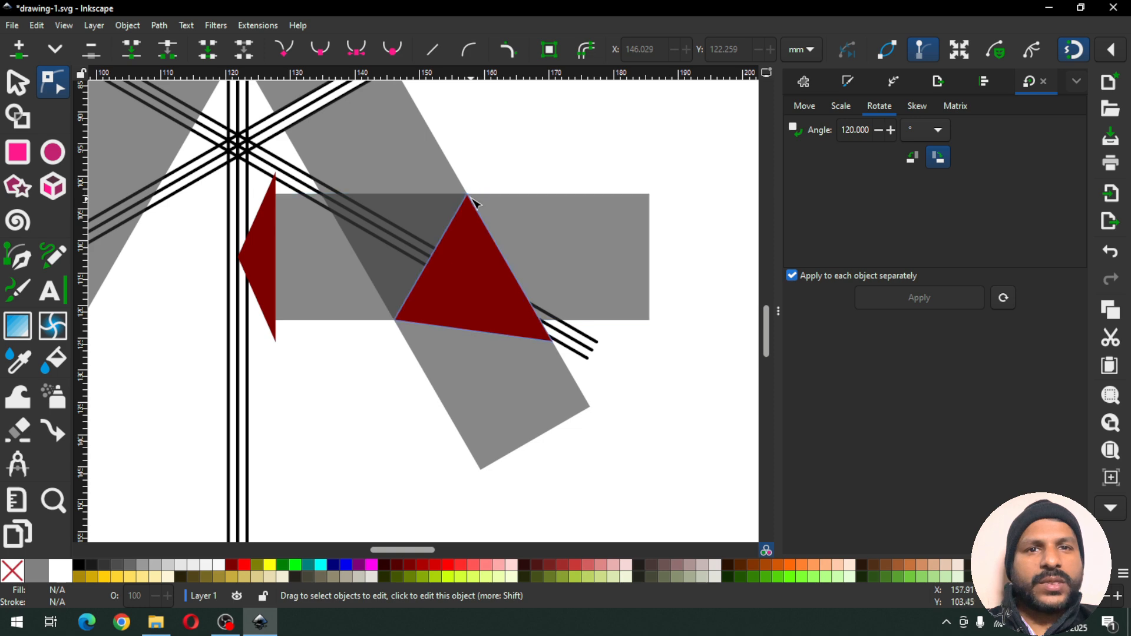
{"action": "key", "text": "z"}
{"action": "left_click_drag", "start_coordinate": [453, 179], "coordinate": [510, 230]}
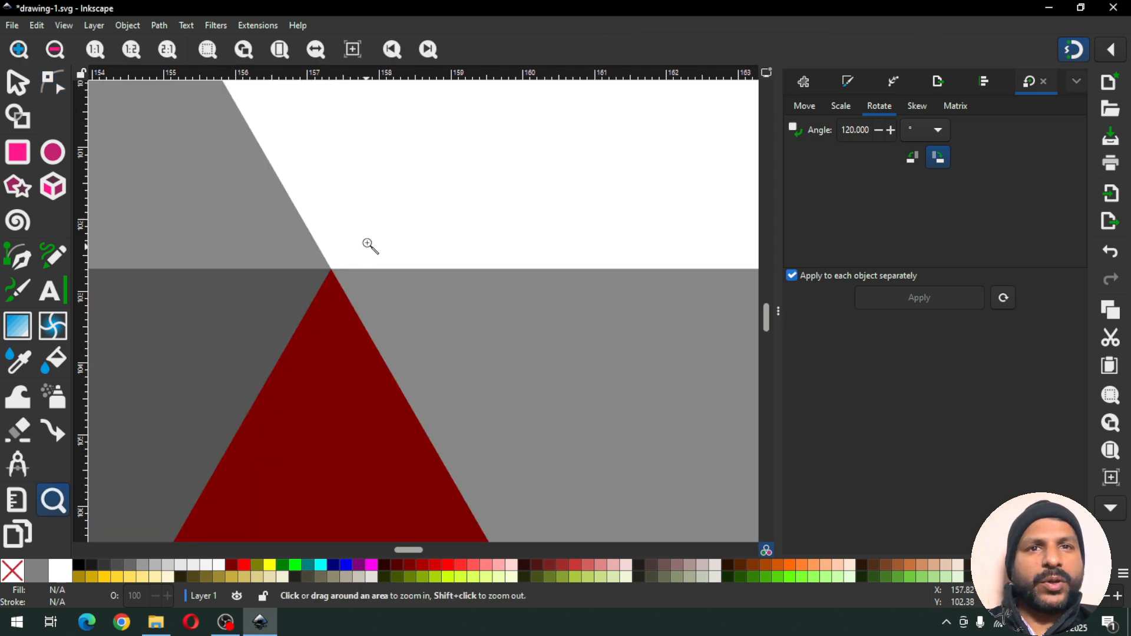
{"action": "key", "text": "minus"}
{"action": "key", "text": "minus"}
{"action": "key", "text": "minus"}
{"action": "key", "text": "minus"}
{"action": "key", "text": "minus"}
{"action": "key", "text": "minus"}
{"action": "key", "text": "minus"}
{"action": "key", "text": "minus"}
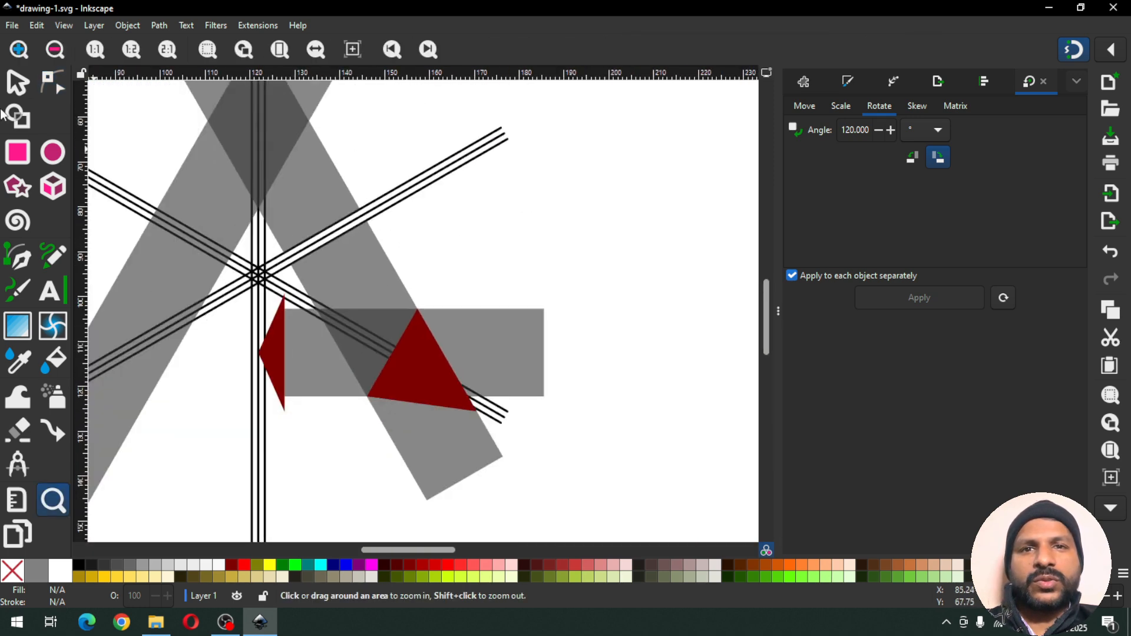
Duplicate the new dark red triangle and subtract the copy from the right slanted bar with Difference
{"action": "key", "text": "s"}
{"action": "left_click", "coordinate": [398, 349]}
{"action": "right_click", "coordinate": [398, 349]}
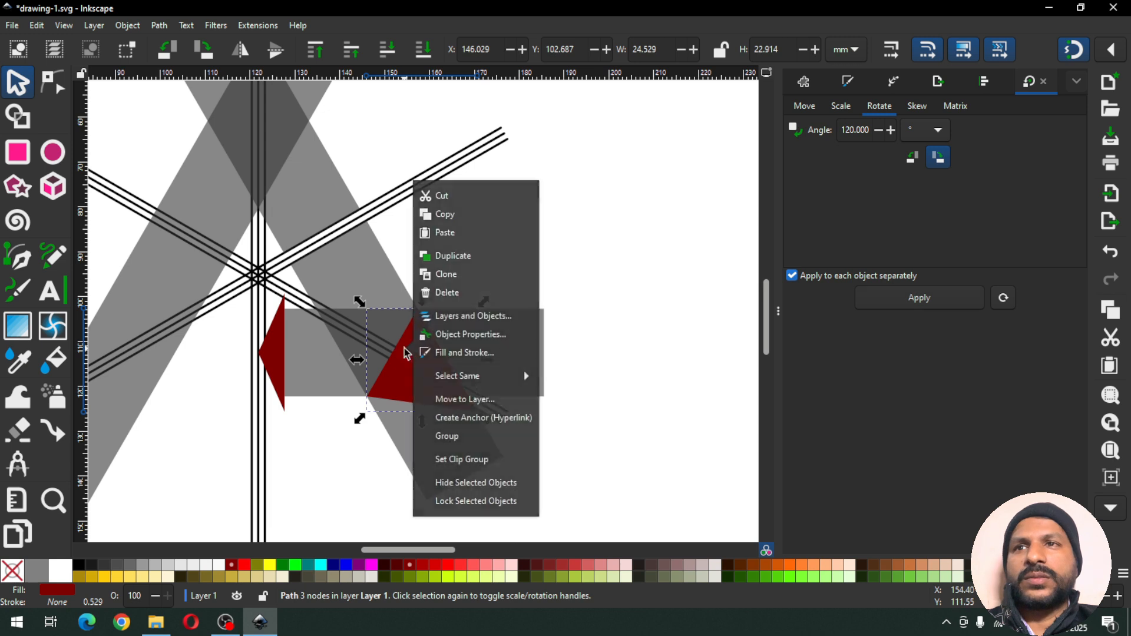
{"action": "left_click", "coordinate": [447, 258]}
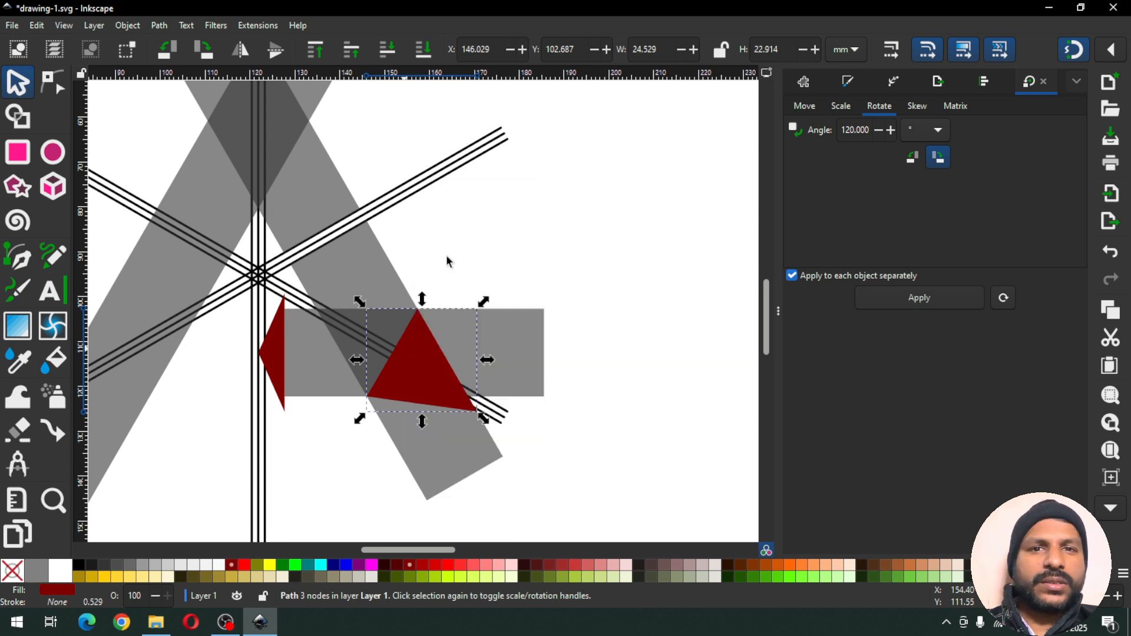
{"action": "left_click", "coordinate": [445, 450], "text": "shift"}
{"action": "left_click", "coordinate": [163, 31]}
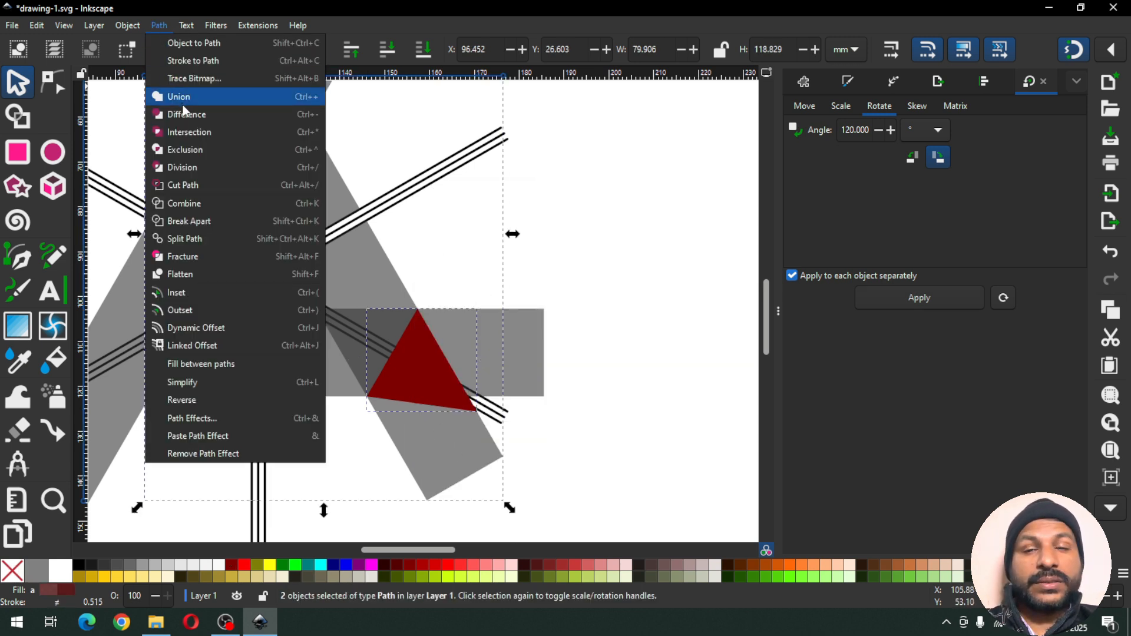
{"action": "left_click", "coordinate": [182, 111]}
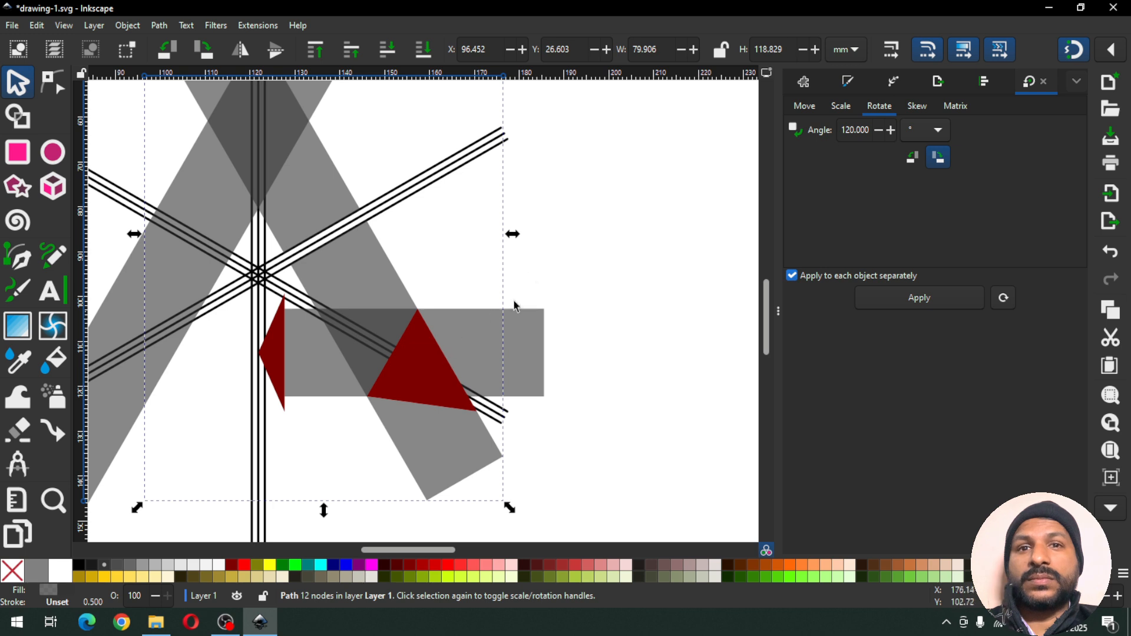
{"action": "left_click", "coordinate": [522, 270]}
Subtract the remaining new dark red triangle from the horizontal bar with Difference
{"action": "left_click", "coordinate": [433, 351]}
{"action": "left_click", "coordinate": [513, 339], "text": "shift"}
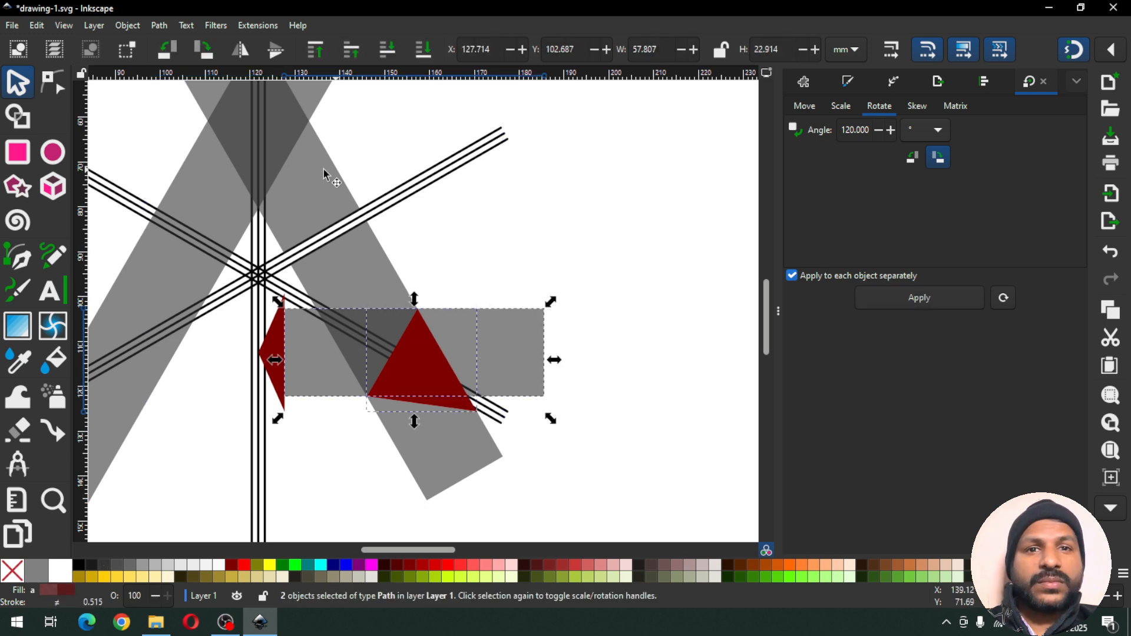
{"action": "left_click", "coordinate": [159, 26]}
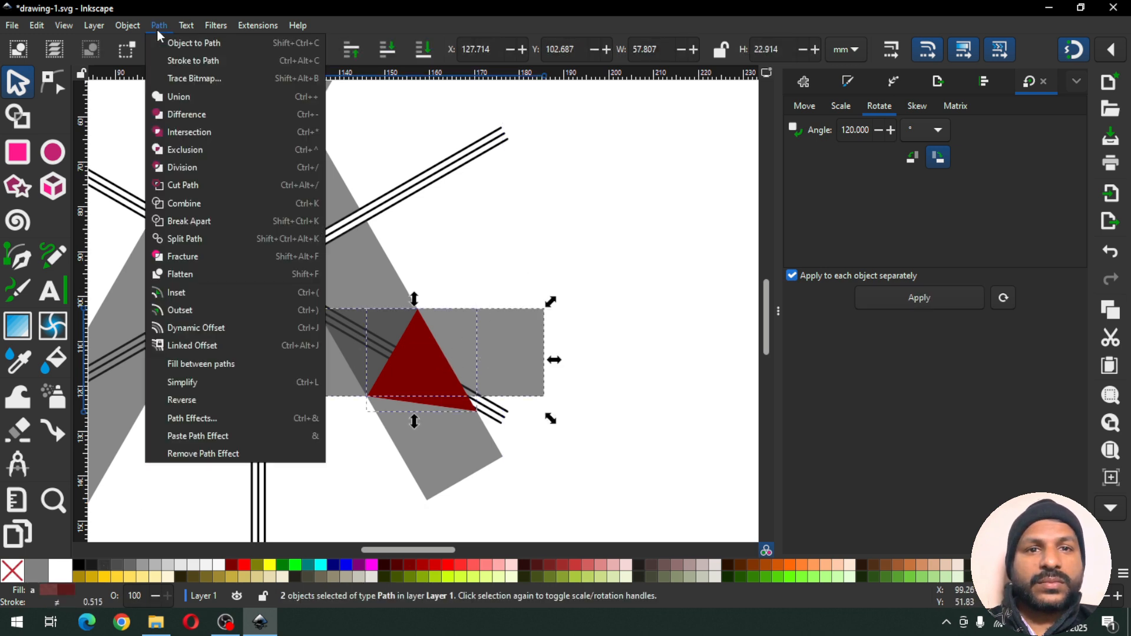
{"action": "left_click", "coordinate": [189, 117]}
{"action": "left_click", "coordinate": [526, 262]}
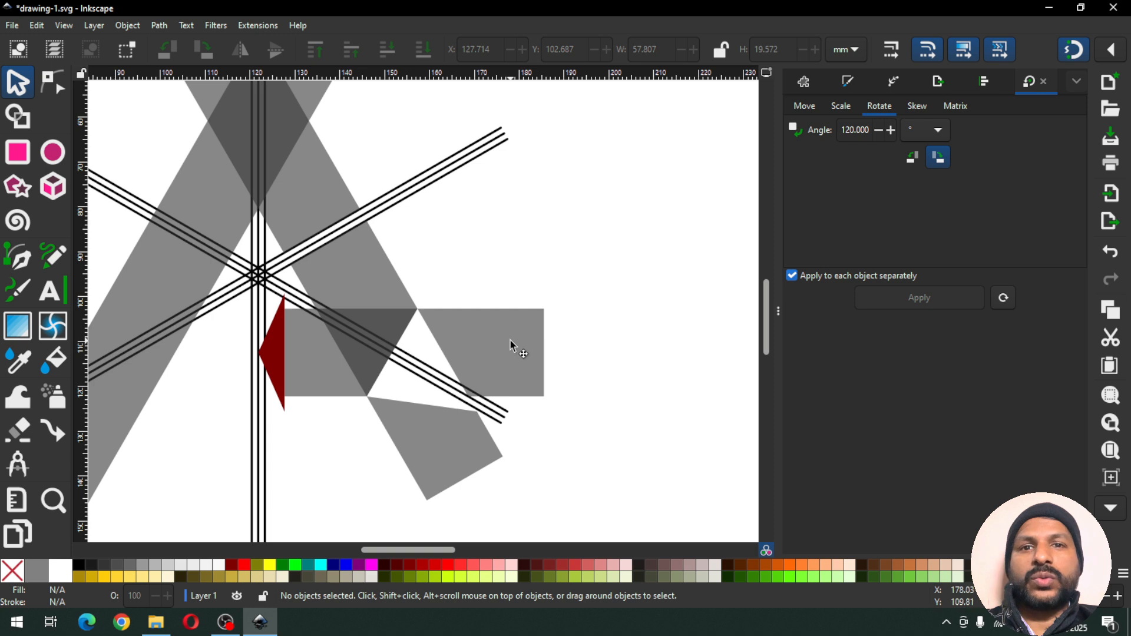
Break apart the horizontal bar and the right slanted bar into separate pieces
{"action": "left_click", "coordinate": [510, 338]}
{"action": "left_click", "coordinate": [462, 451], "text": "shift"}
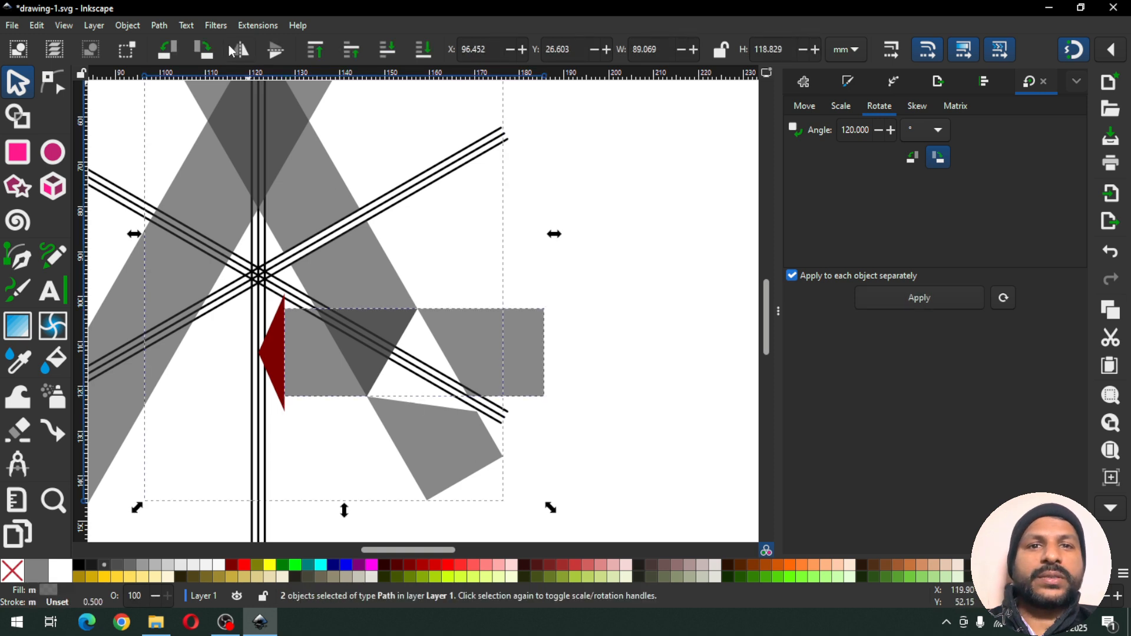
{"action": "left_click", "coordinate": [158, 25]}
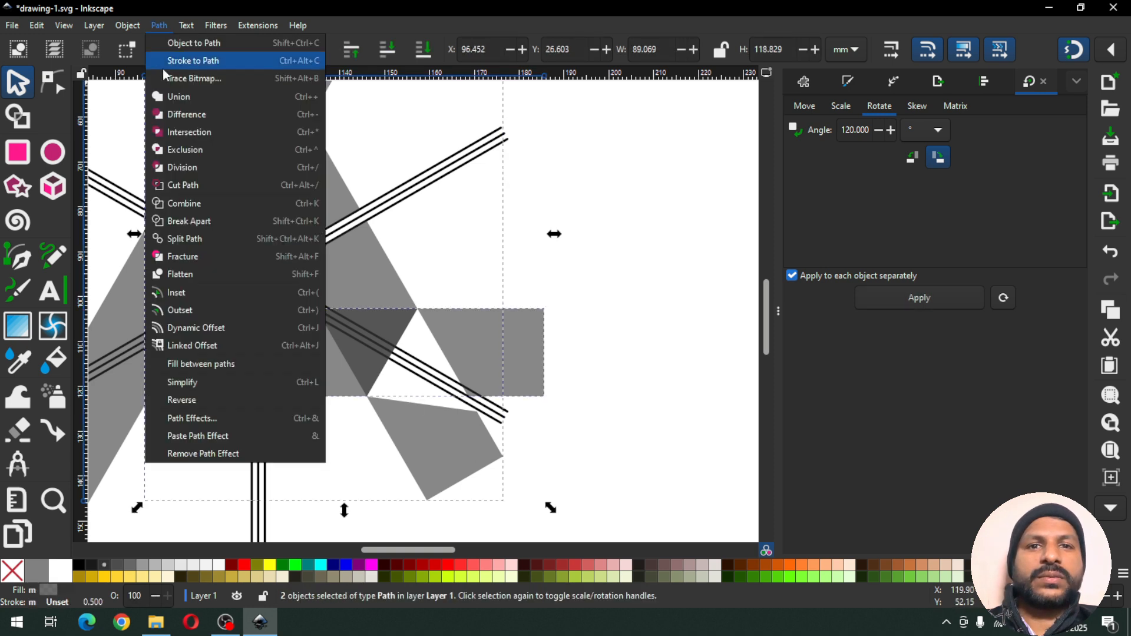
{"action": "left_click", "coordinate": [184, 221]}
{"action": "left_click", "coordinate": [524, 272]}
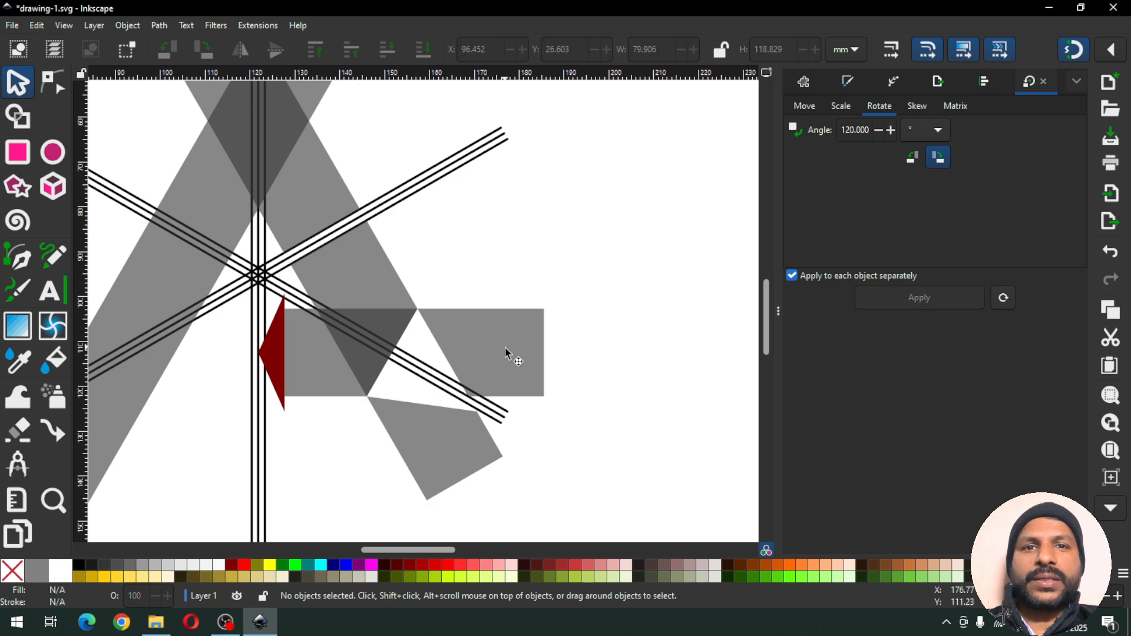
Delete the cut-off end pieces of the horizontal bar and the right slanted bar, and save the drawing
{"action": "left_click", "coordinate": [499, 337]}
{"action": "key", "text": "Delete"}
{"action": "left_click", "coordinate": [462, 443]}
{"action": "key", "text": "Delete"}
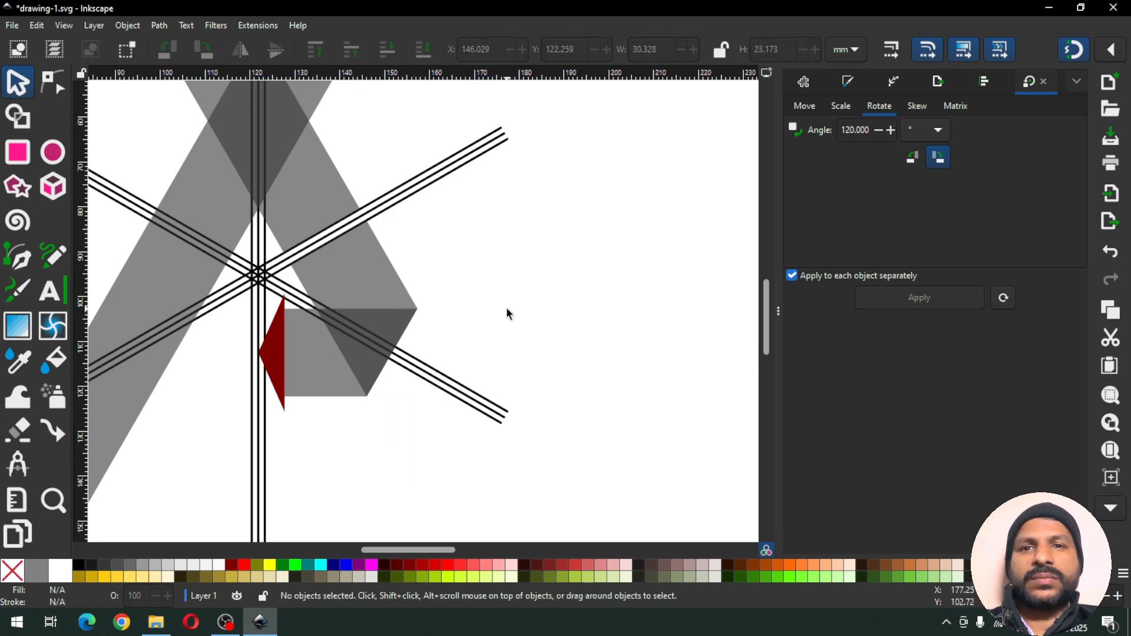
{"action": "key", "text": "z"}
{"action": "left_click_drag", "start_coordinate": [215, 204], "coordinate": [459, 413]}
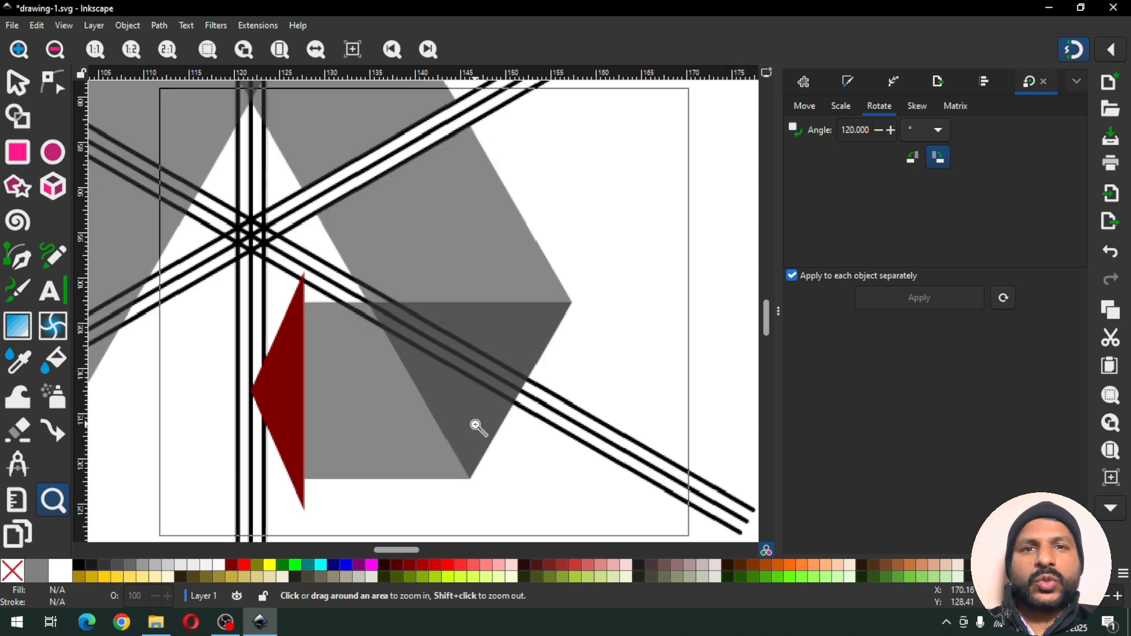
{"action": "key", "text": "ctrl+s"}
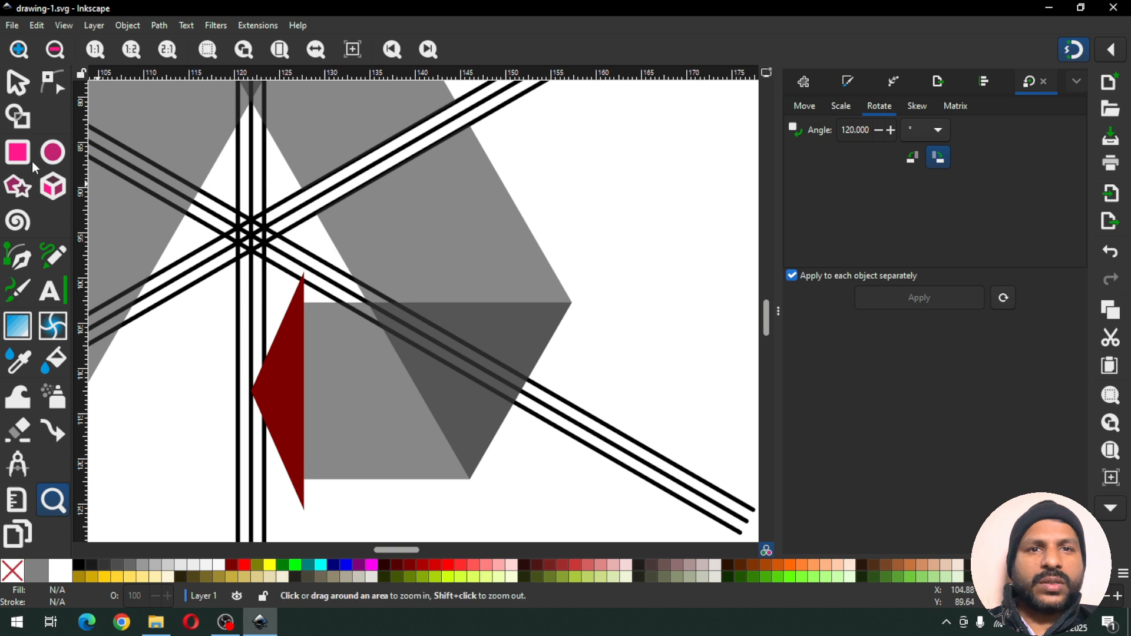
Add the Corners effect to the horizontal bar piece and round its lower-right corner with a fillet
{"action": "left_click", "coordinate": [56, 86]}
{"action": "left_click", "coordinate": [387, 420]}
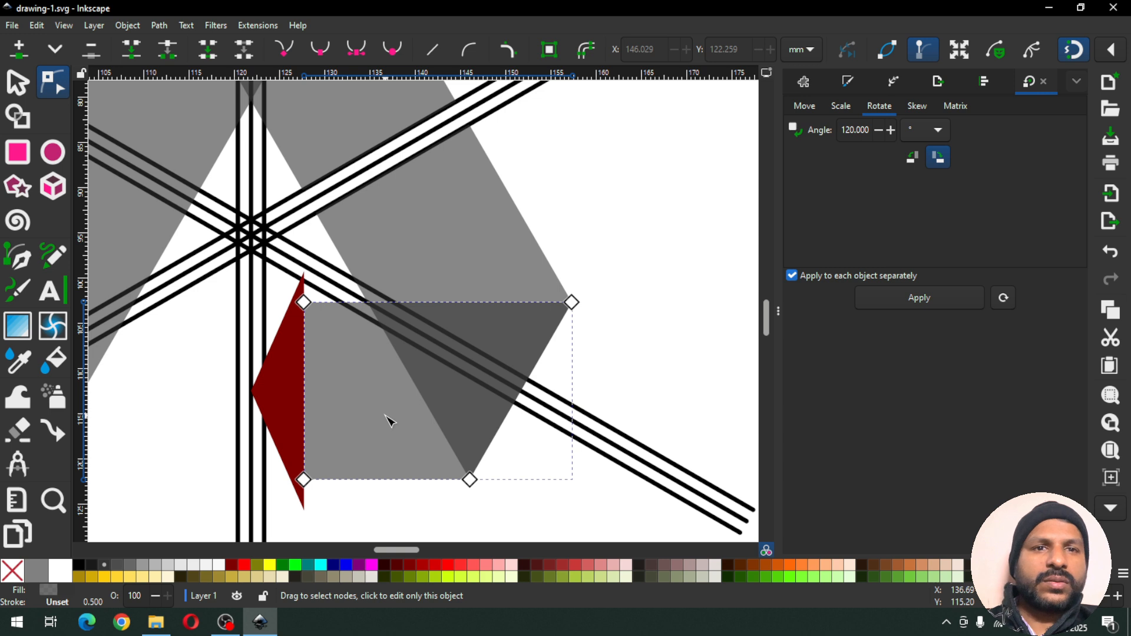
{"action": "left_click", "coordinate": [511, 52]}
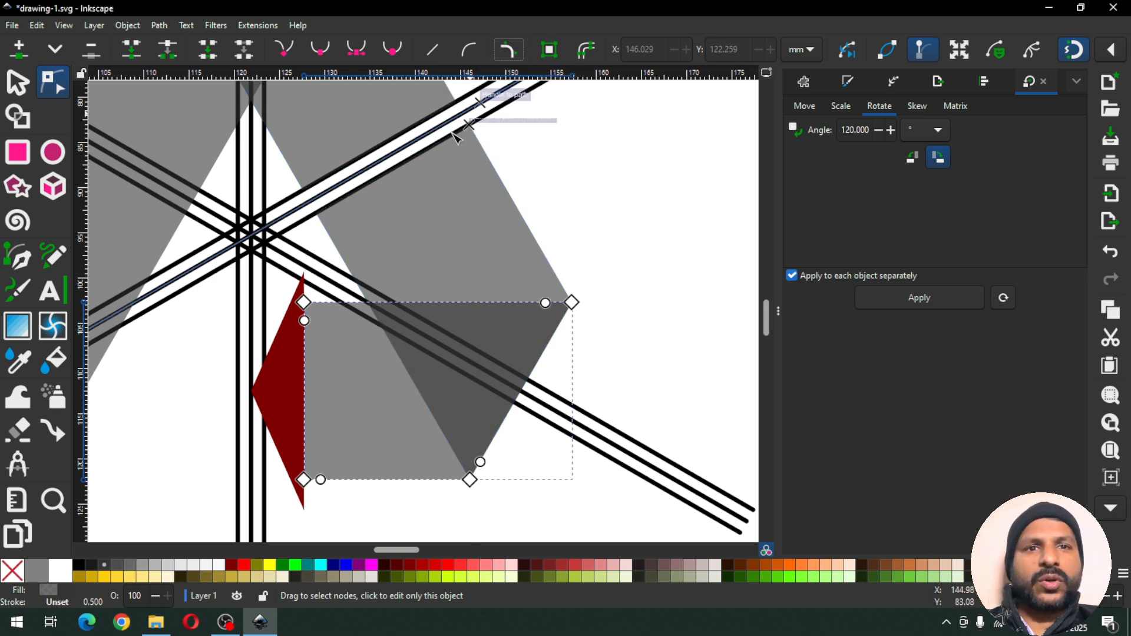
{"action": "left_click", "coordinate": [469, 479]}
{"action": "left_click_drag", "start_coordinate": [481, 462], "coordinate": [497, 452]}
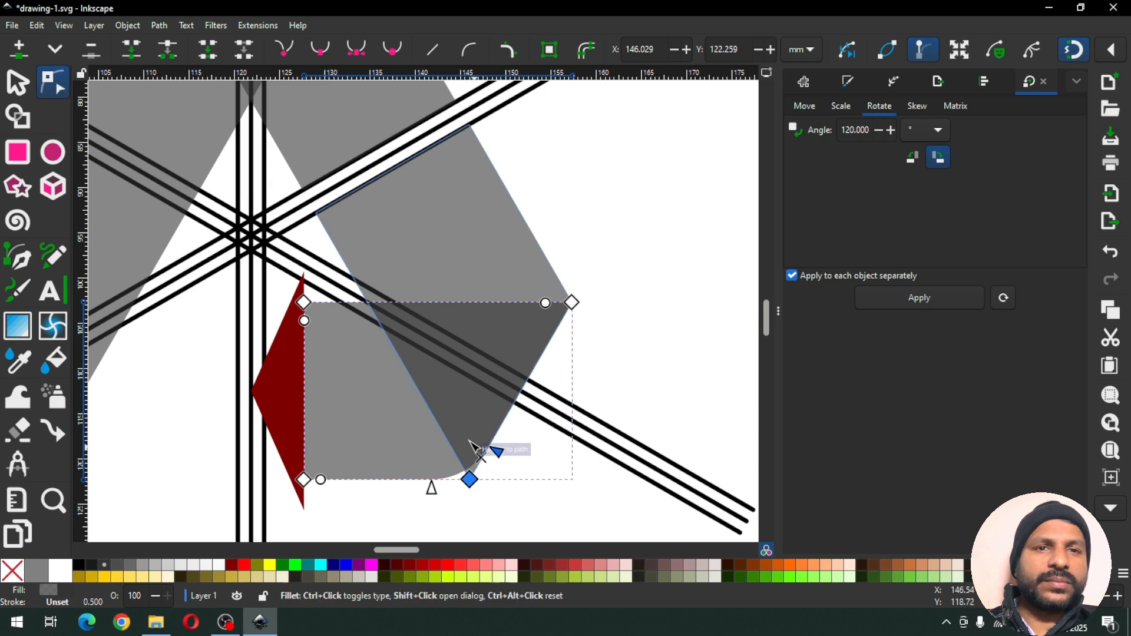
{"action": "left_click", "coordinate": [475, 257]}
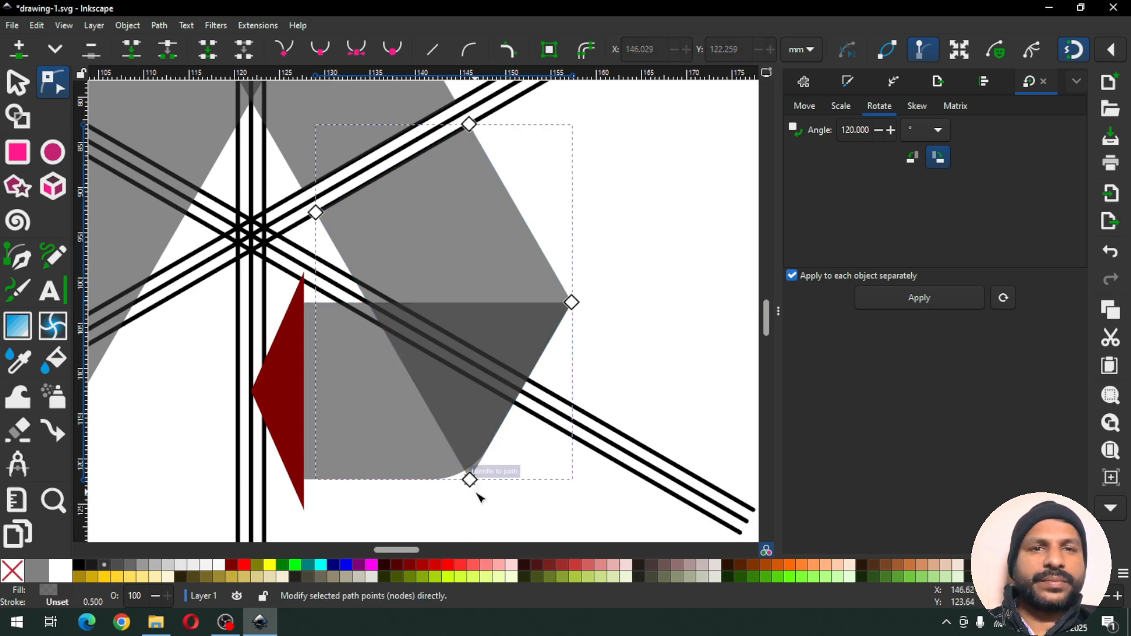
{"action": "left_click", "coordinate": [469, 479]}
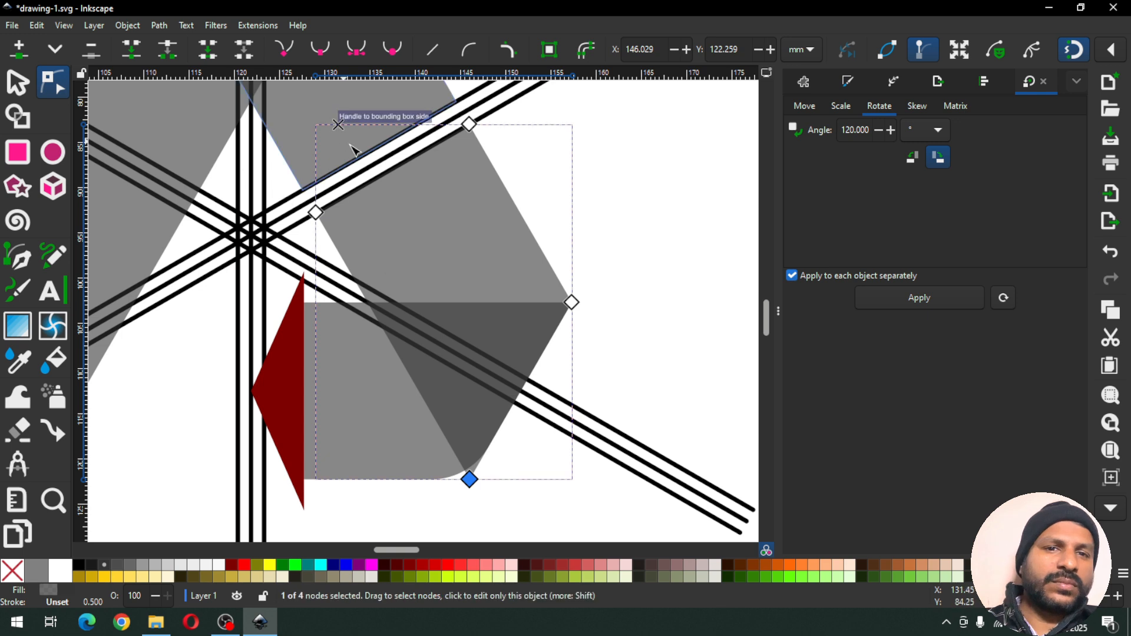
{"action": "key", "text": "s"}
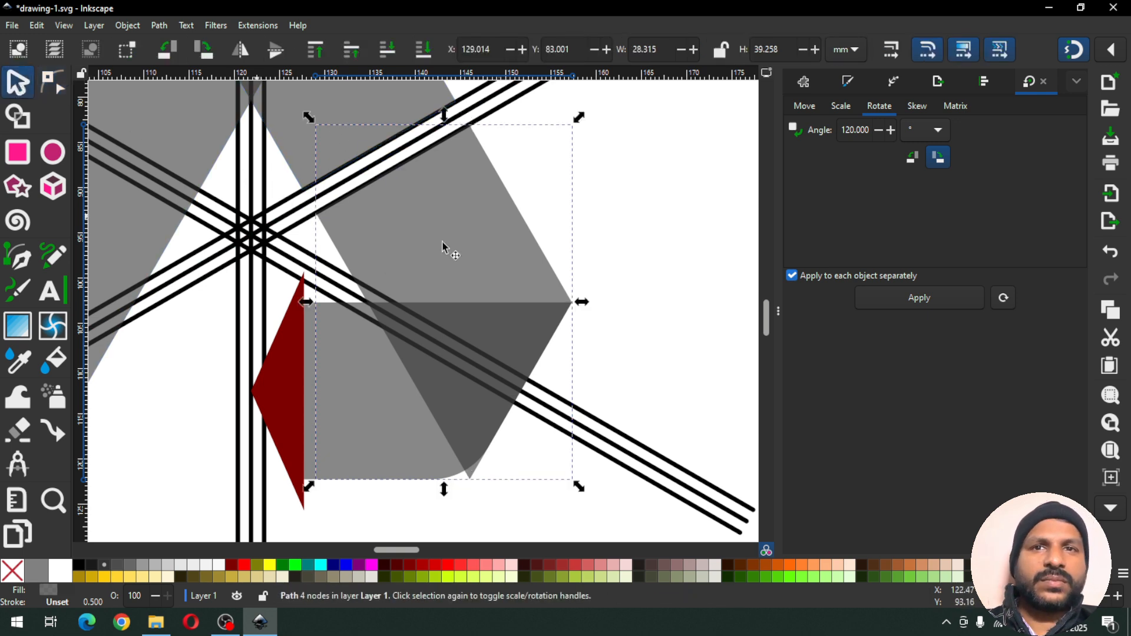
{"action": "left_click", "coordinate": [615, 233]}
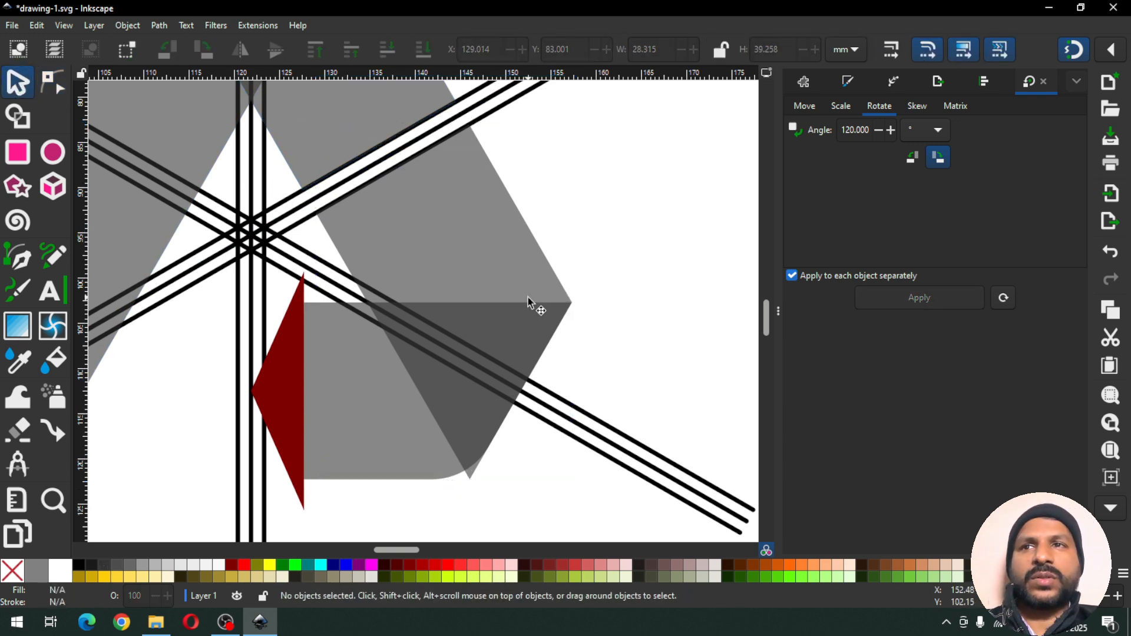
Duplicate the rounded horizontal piece and subtract the copy from the right slanted bar with Difference
{"action": "left_click", "coordinate": [389, 432]}
{"action": "right_click", "coordinate": [389, 433]}
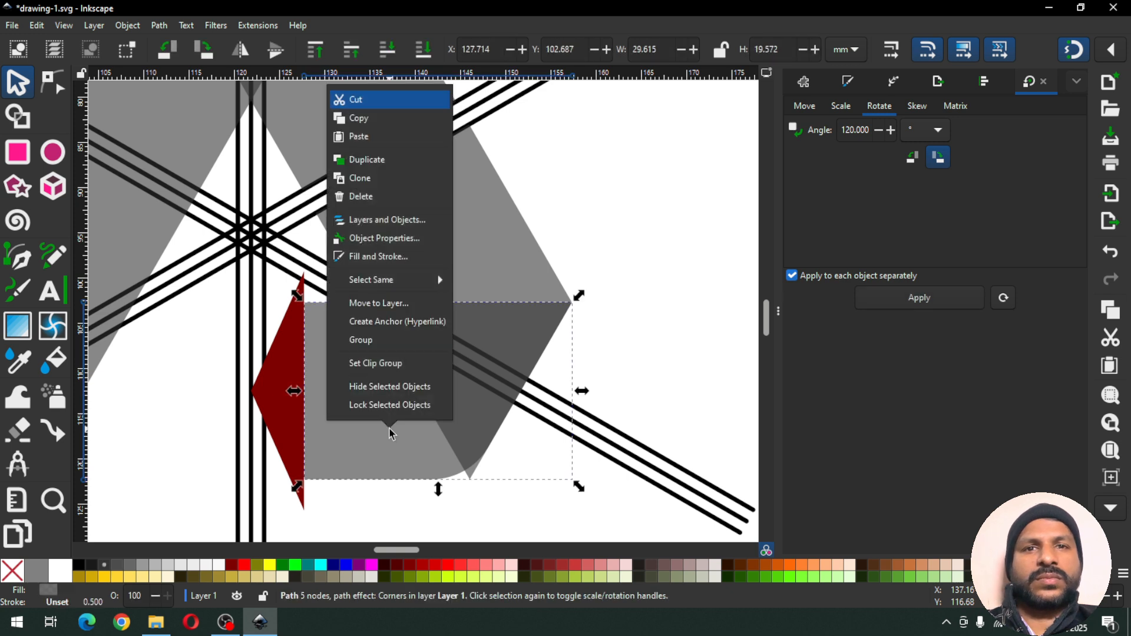
{"action": "left_click", "coordinate": [385, 167]}
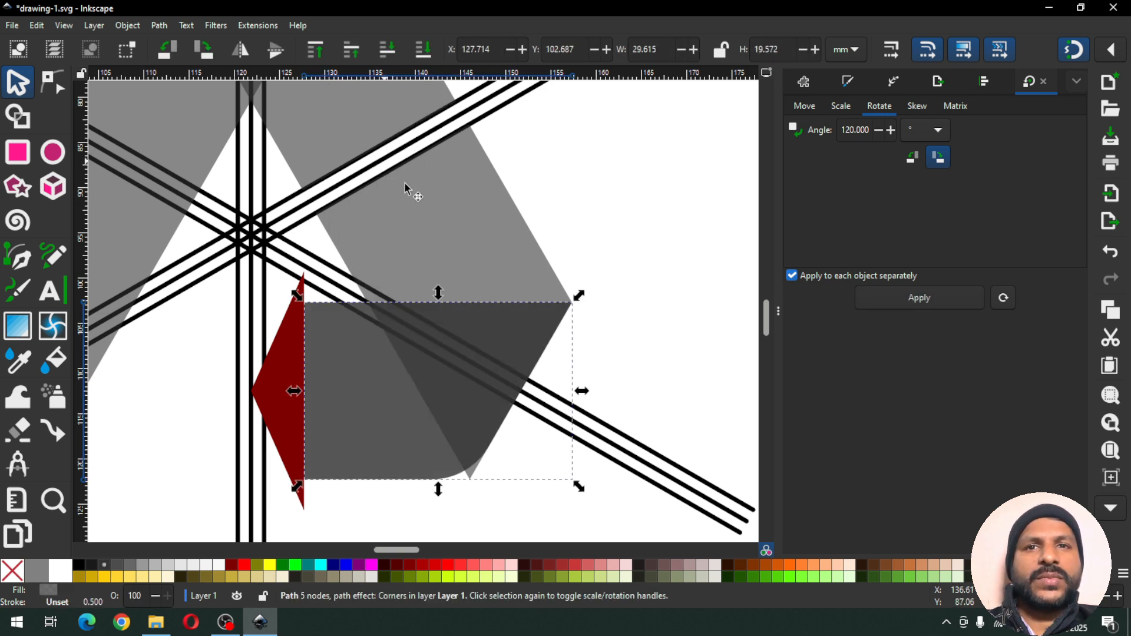
{"action": "left_click", "coordinate": [469, 252], "text": "shift"}
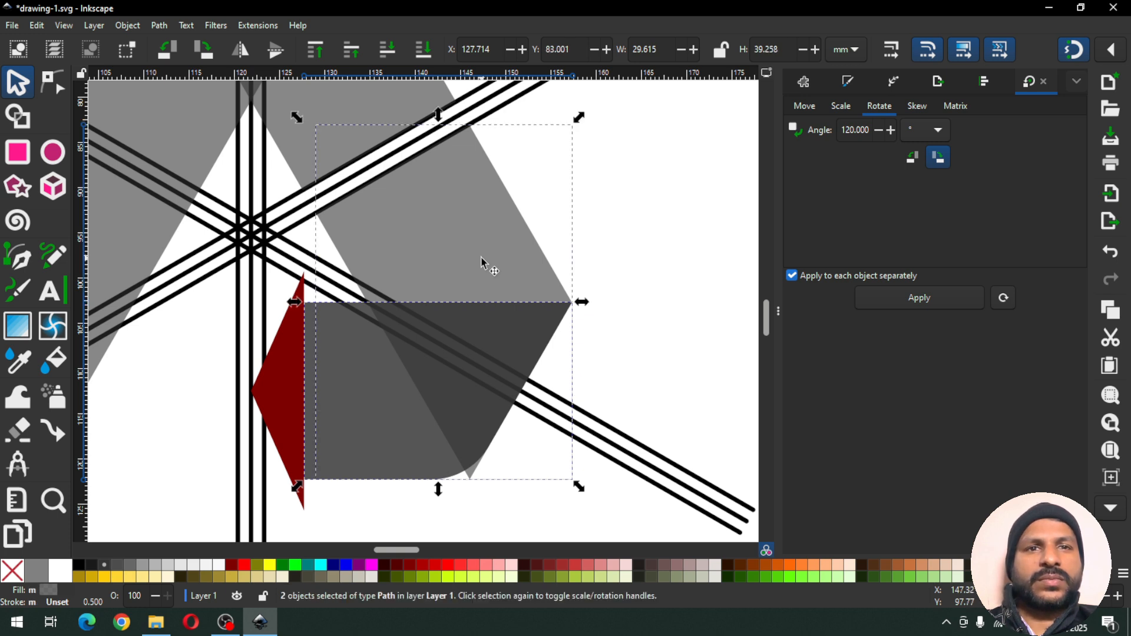
{"action": "left_click", "coordinate": [160, 25]}
{"action": "left_click", "coordinate": [177, 113]}
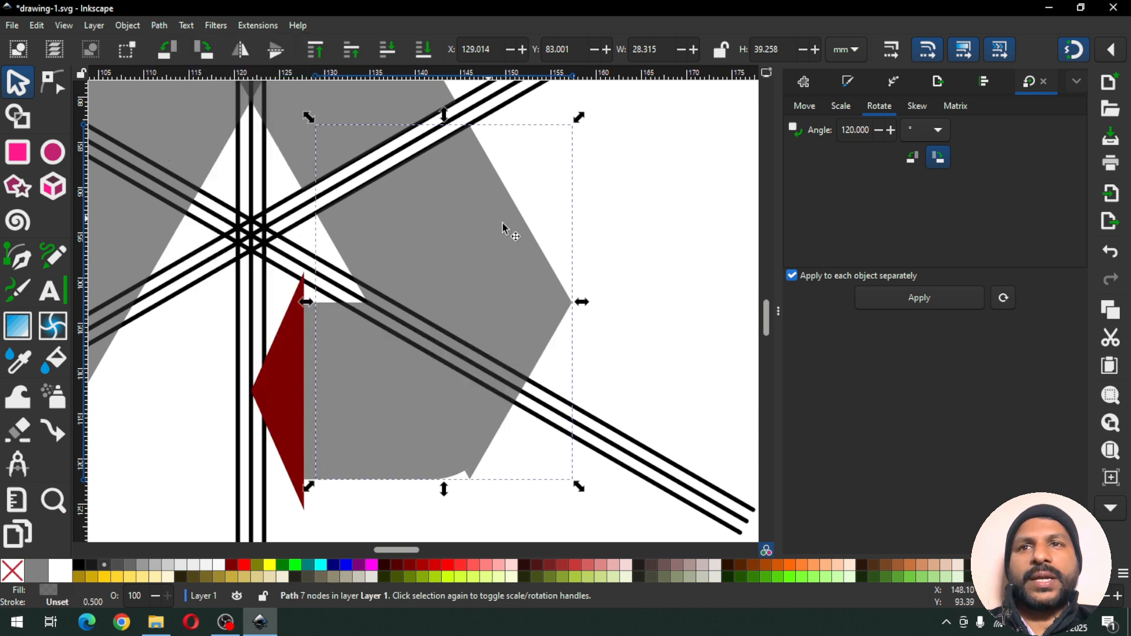
Fill the rounded horizontal piece with red
{"action": "left_click", "coordinate": [618, 245]}
{"action": "left_click", "coordinate": [365, 380]}
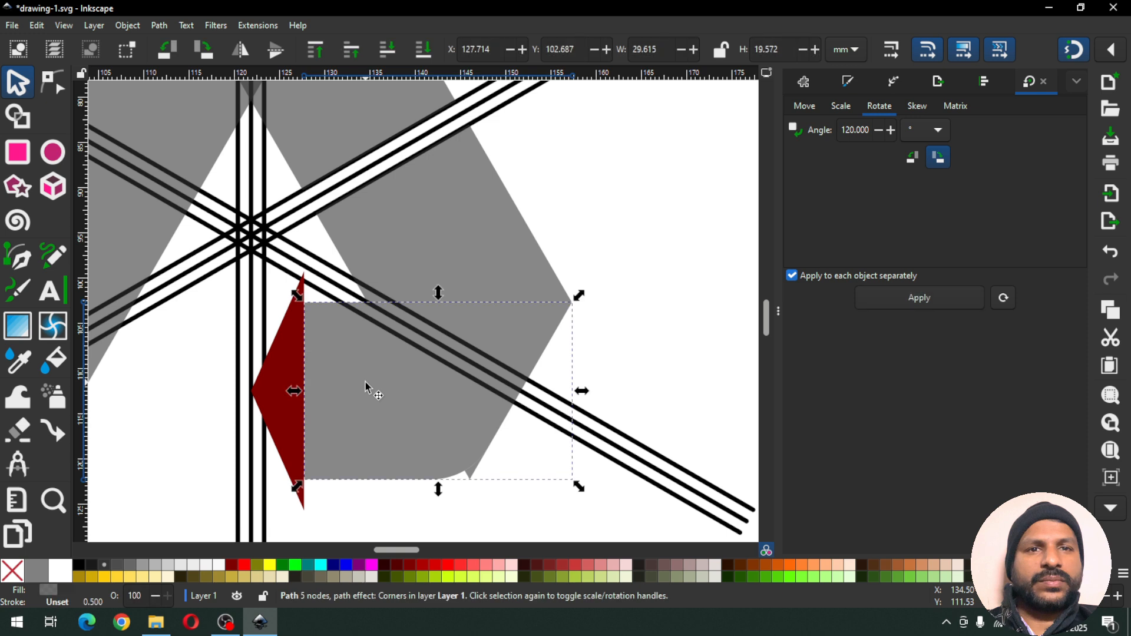
{"action": "left_click", "coordinate": [232, 567]}
{"action": "left_click", "coordinate": [639, 302]}
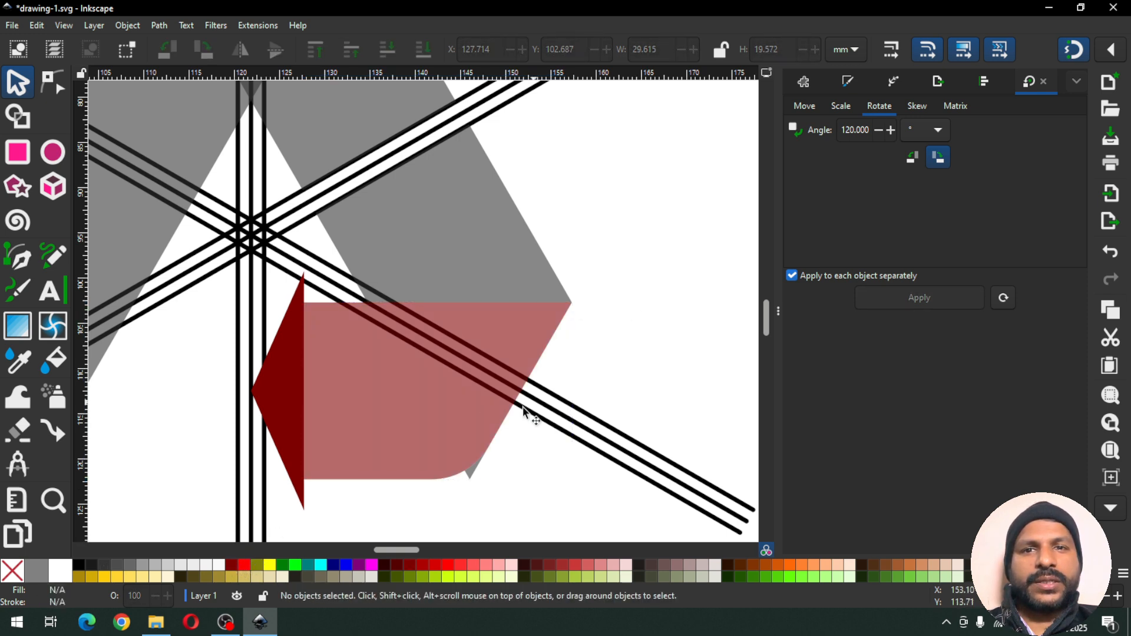
Break apart the right slanted bar and delete the small leftover tip outside the rounded corner
{"action": "left_click", "coordinate": [480, 280]}
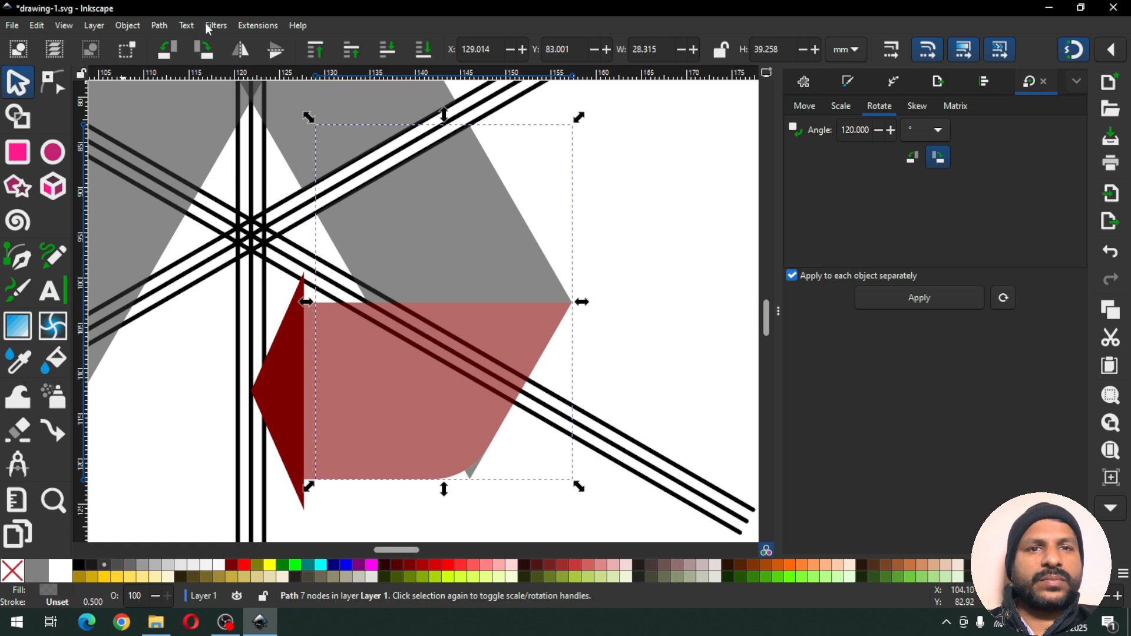
{"action": "left_click", "coordinate": [161, 25]}
{"action": "left_click", "coordinate": [186, 222]}
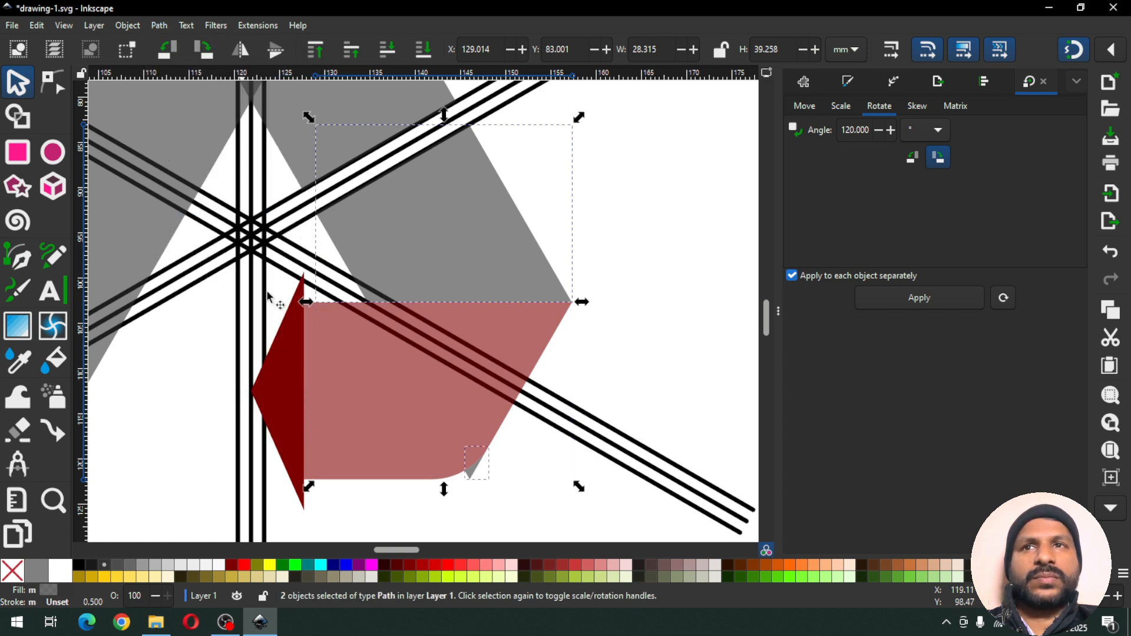
{"action": "left_click", "coordinate": [525, 476]}
{"action": "left_click_drag", "start_coordinate": [525, 491], "coordinate": [437, 425]}
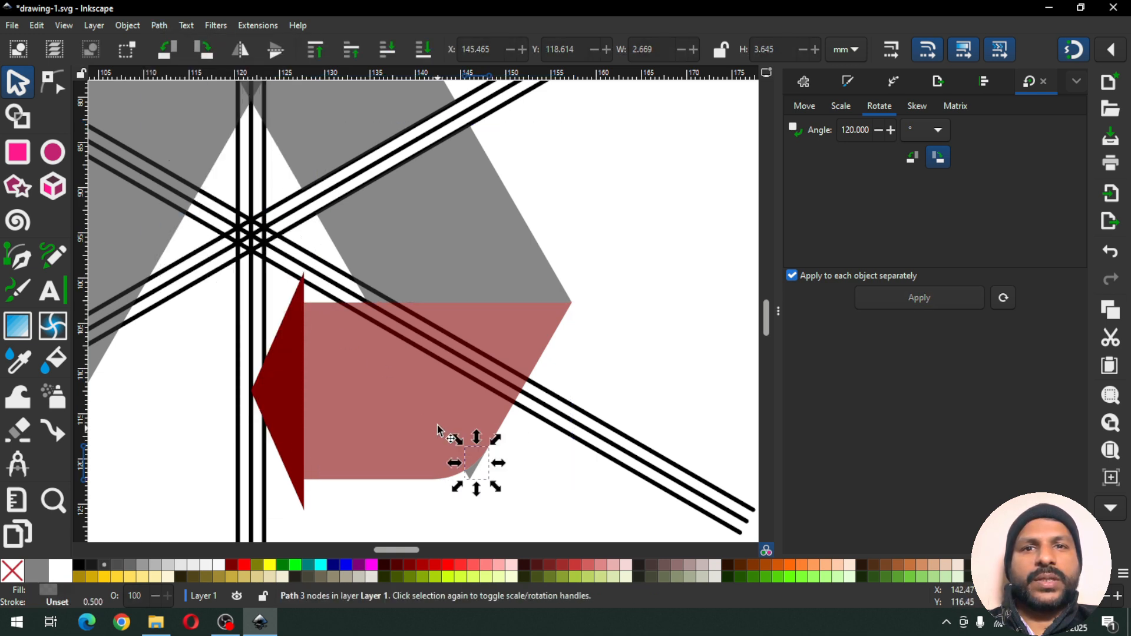
{"action": "key", "text": "Delete"}
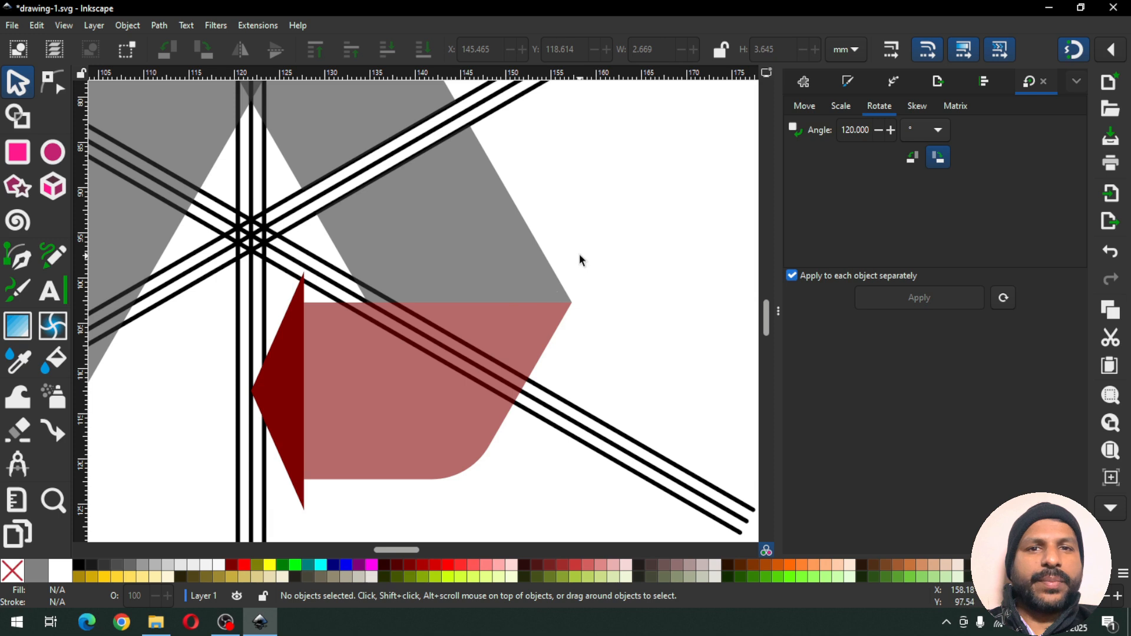
Undo the last edit and save the drawing
{"action": "left_click", "coordinate": [538, 315]}
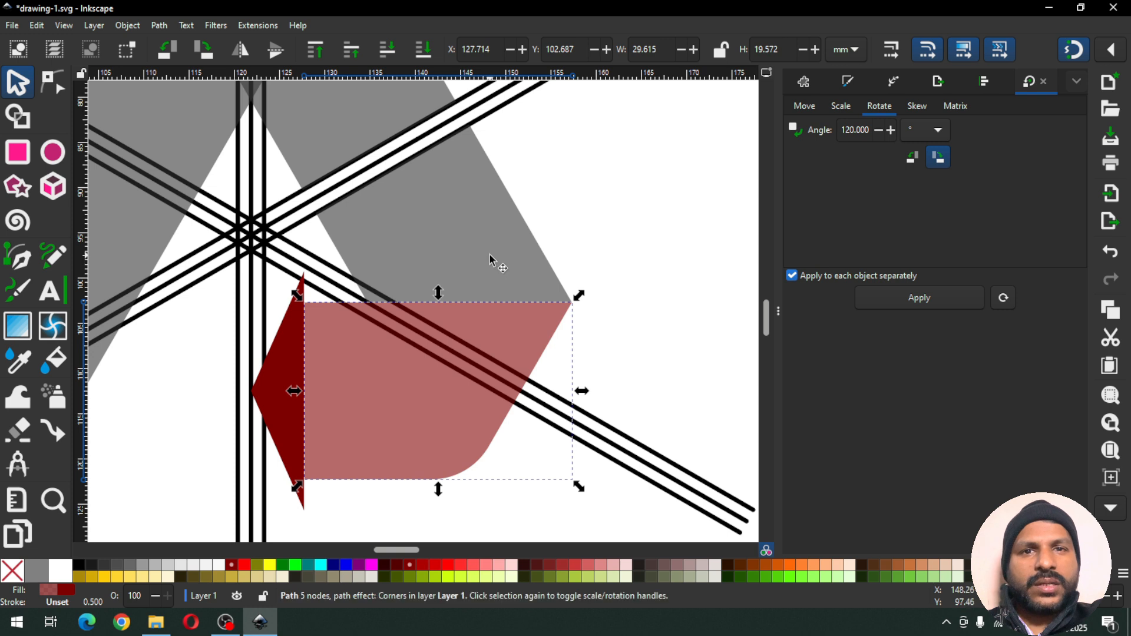
{"action": "left_click", "coordinate": [572, 231]}
{"action": "key", "text": "ctrl+z"}
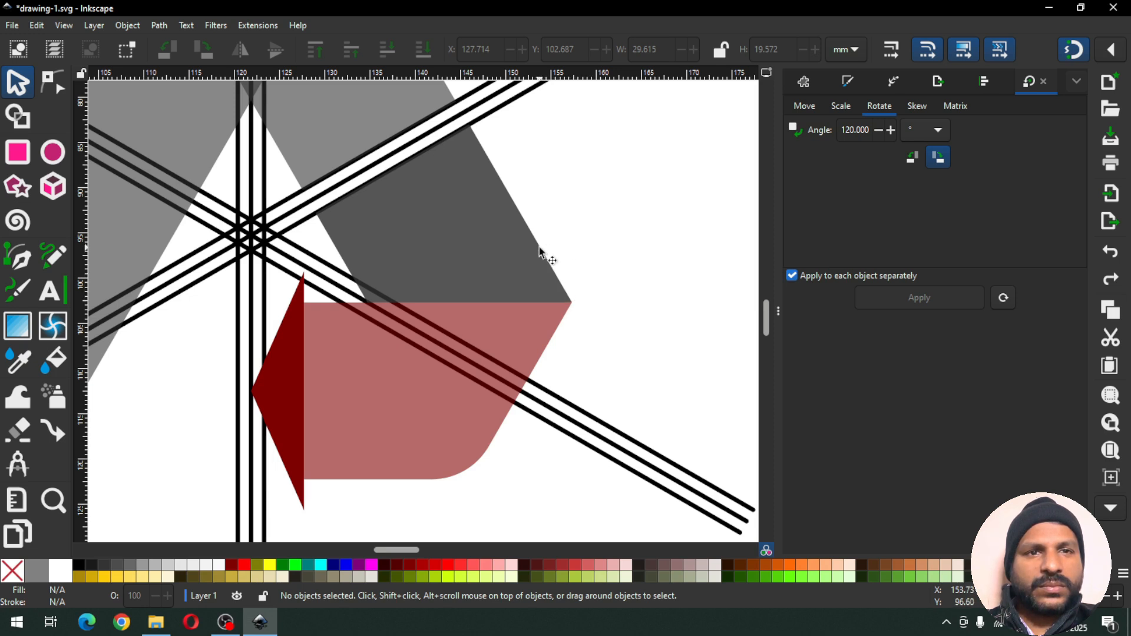
{"action": "left_click", "coordinate": [542, 308]}
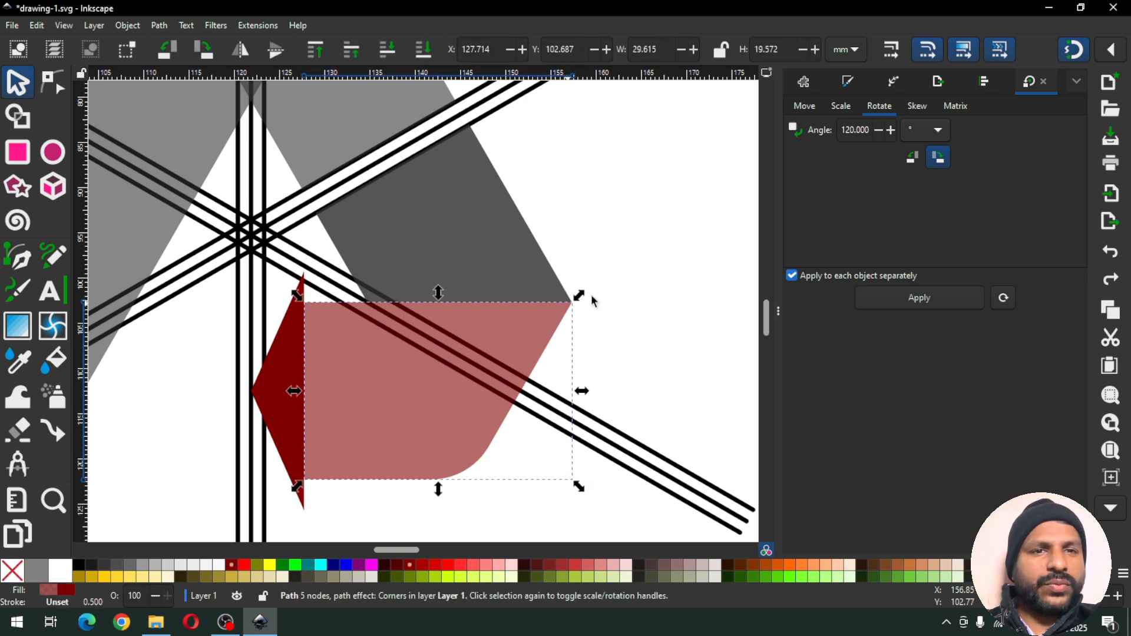
{"action": "key", "text": "ctrl+s"}
{"action": "left_click", "coordinate": [608, 291]}
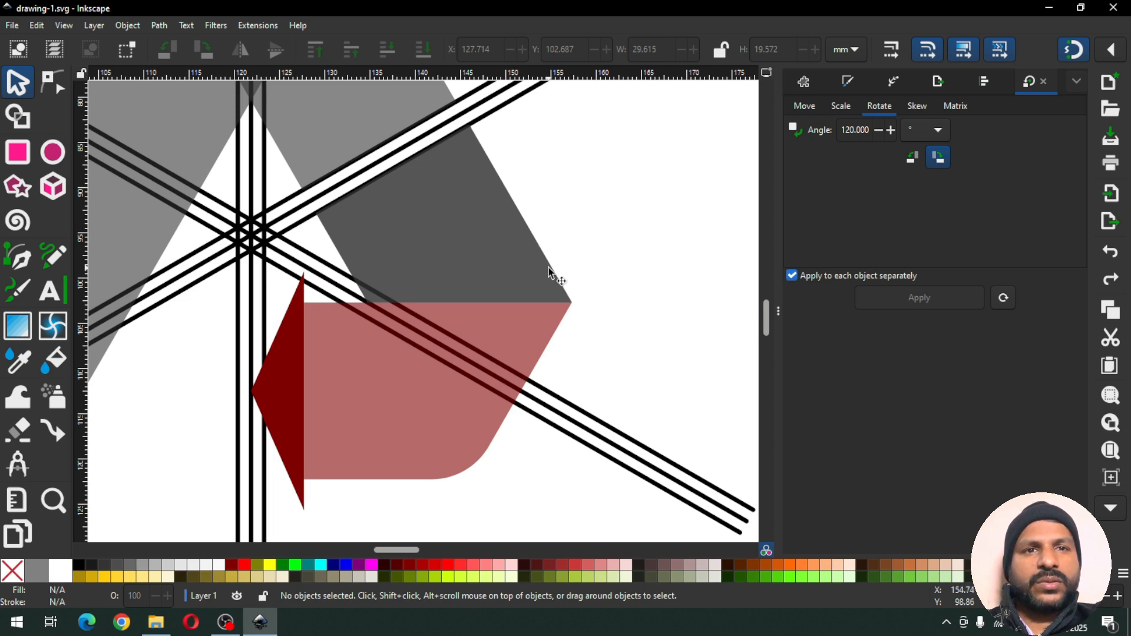
Duplicate the red rounded piece, offset the copy to the upper right, and rotate it counter-clockwise until its outer edge parallels the slanted piece's outer edge
{"action": "left_click", "coordinate": [465, 405]}
{"action": "key", "text": "ctrl+d"}
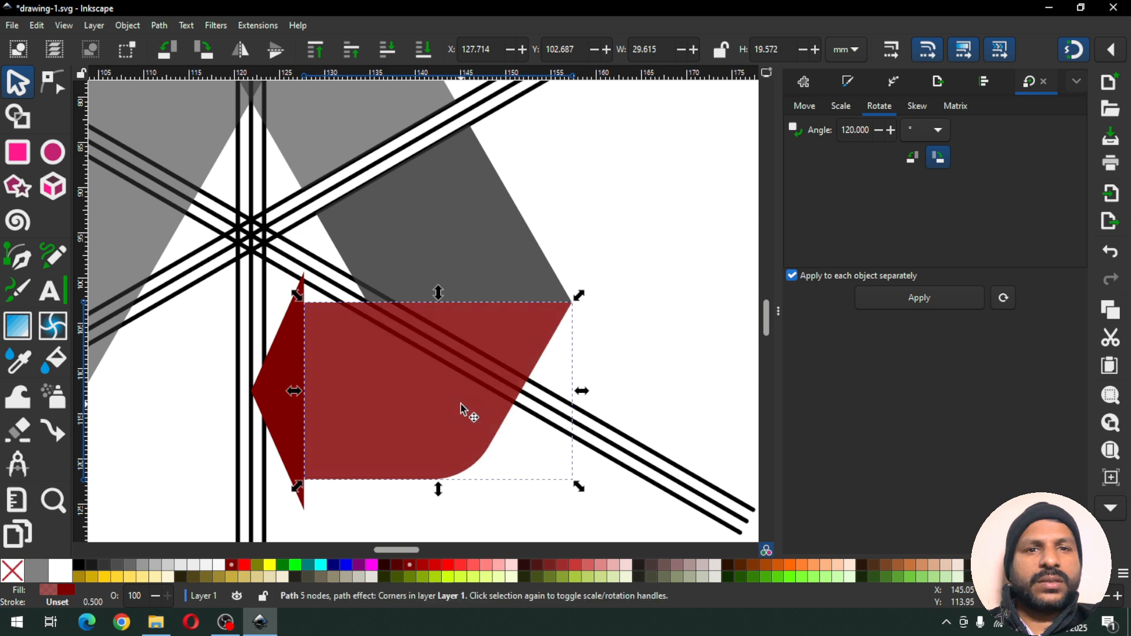
{"action": "left_click_drag", "start_coordinate": [460, 404], "coordinate": [554, 309]}
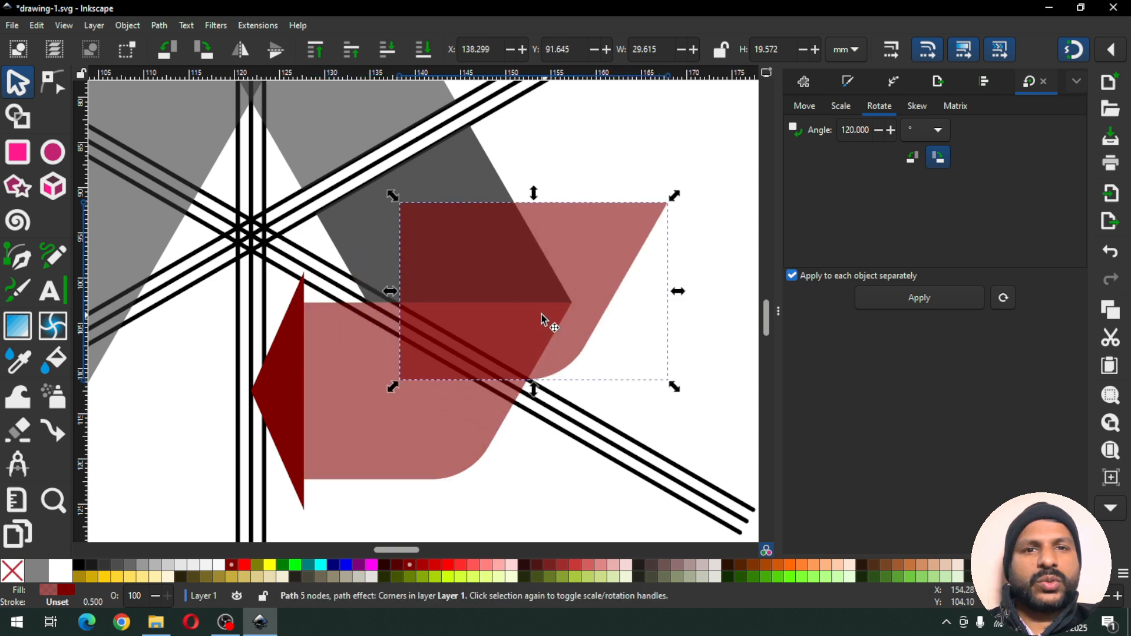
{"action": "left_click", "coordinate": [505, 291]}
{"action": "left_click_drag", "start_coordinate": [674, 195], "coordinate": [545, 193]}
{"action": "left_click", "coordinate": [627, 283]}
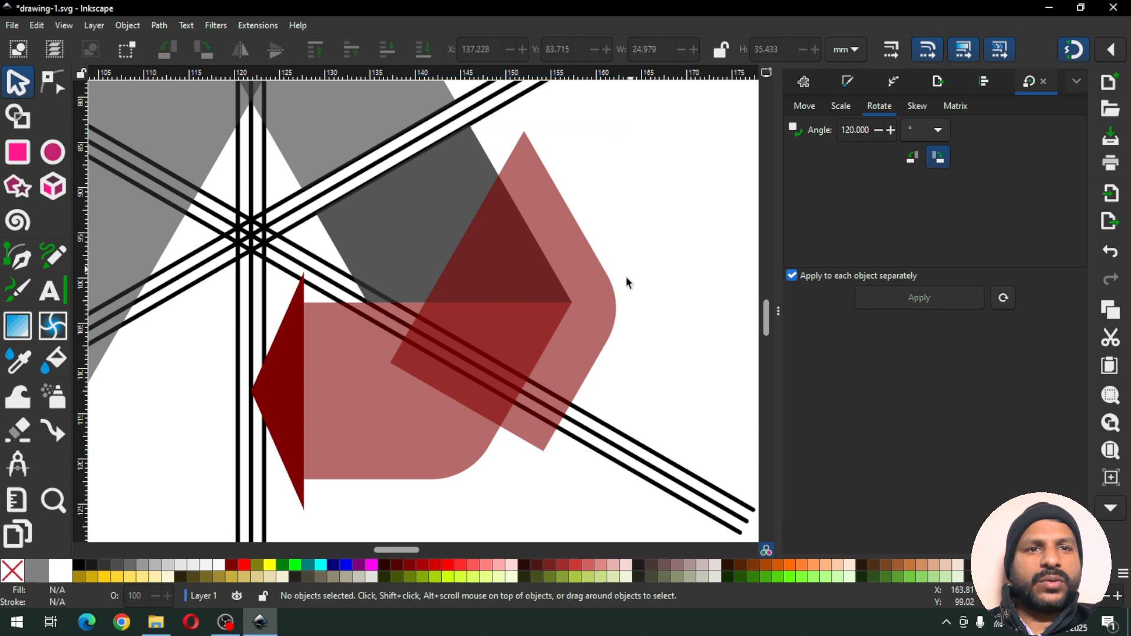
Move the rotated red copy so its top corner and outer edge align with the grey slanted piece, and save the drawing
{"action": "left_click_drag", "start_coordinate": [612, 299], "coordinate": [560, 298]}
{"action": "left_click", "coordinate": [626, 266]}
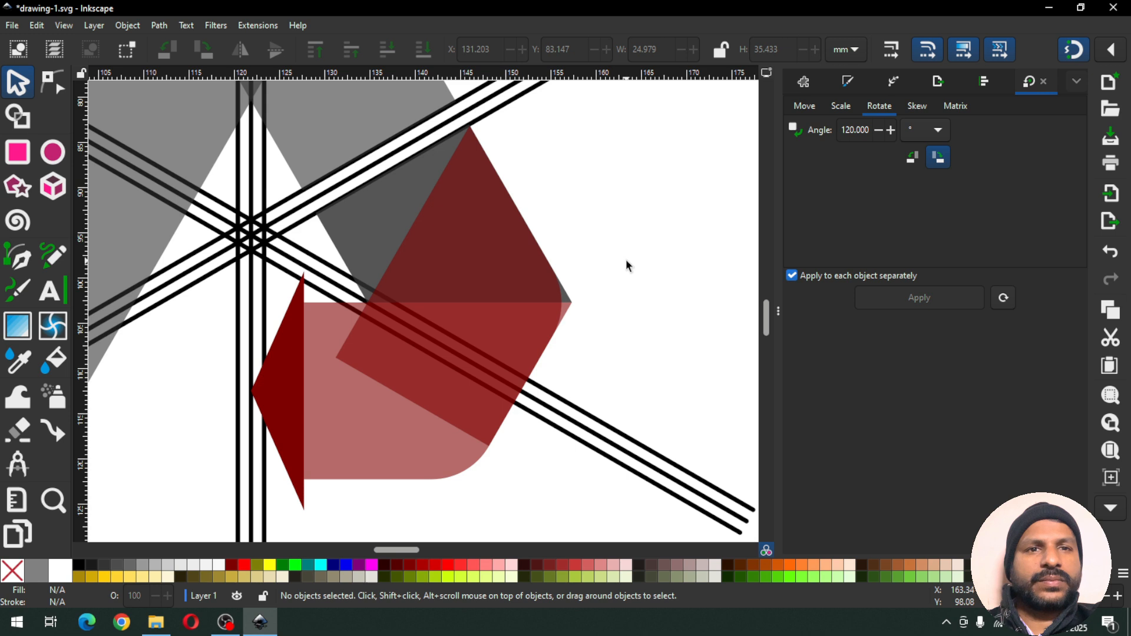
{"action": "left_click", "coordinate": [517, 279]}
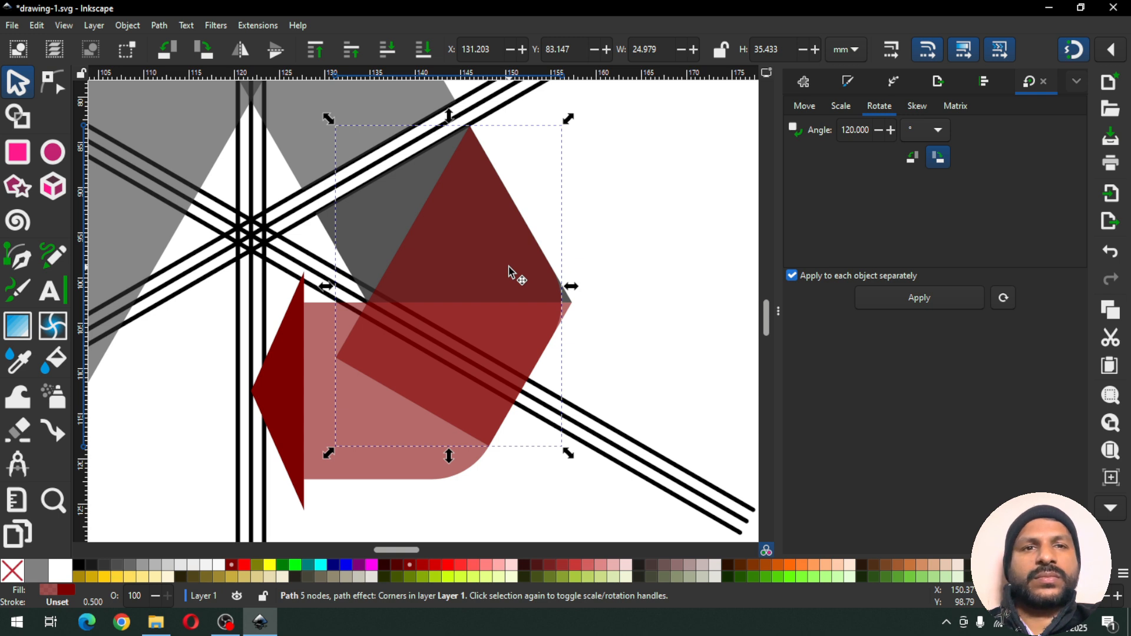
{"action": "left_click", "coordinate": [608, 269]}
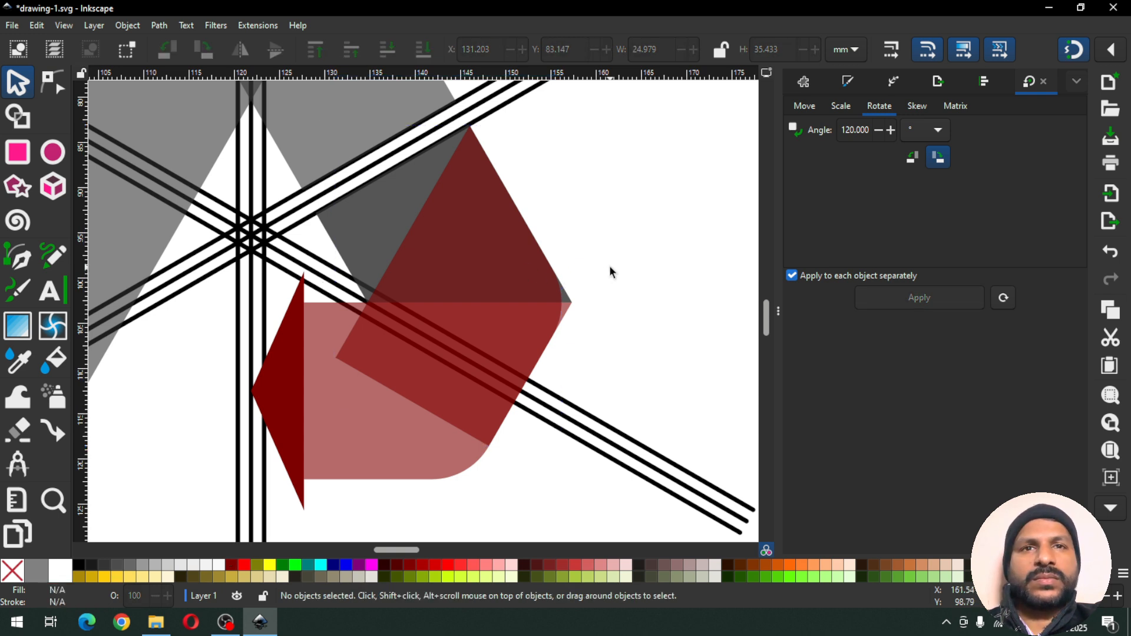
{"action": "key", "text": "ctrl+s"}
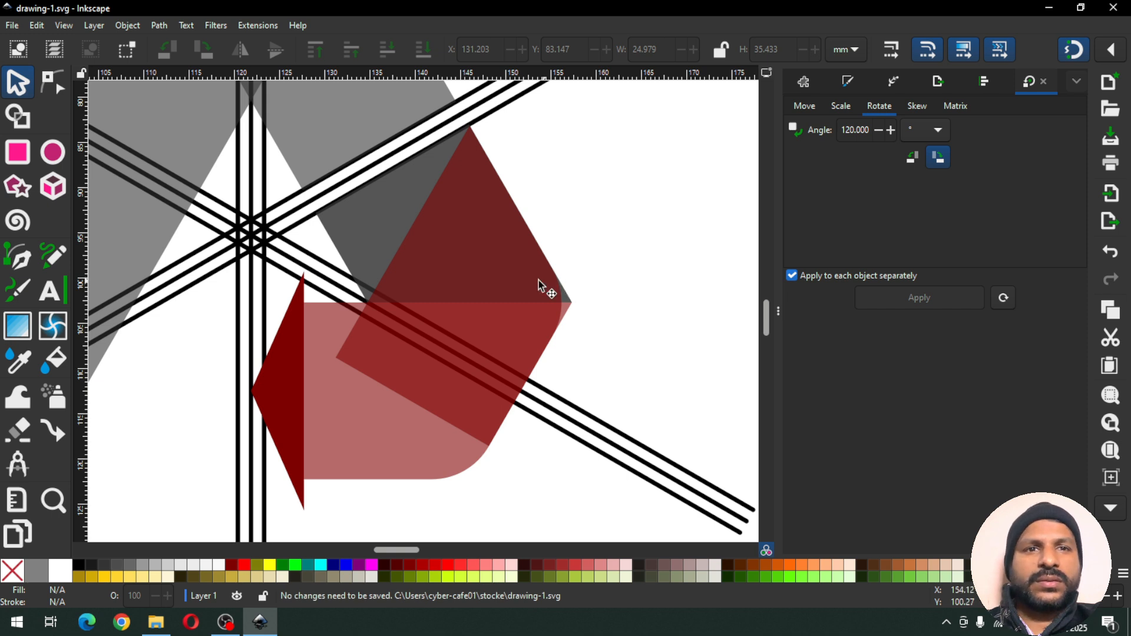
Draw a rectangle about 16.4 by 13.6 mm covering the pointed tip where the grey slanted piece meets the red bar
{"action": "left_click", "coordinate": [30, 157]}
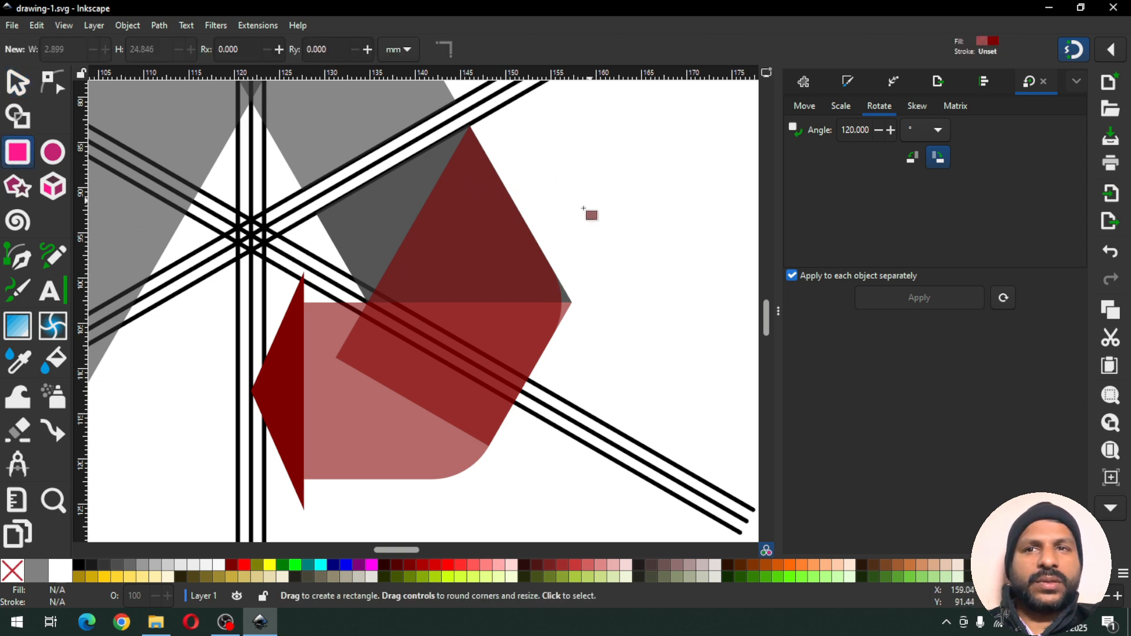
{"action": "left_click_drag", "start_coordinate": [498, 239], "coordinate": [646, 362]}
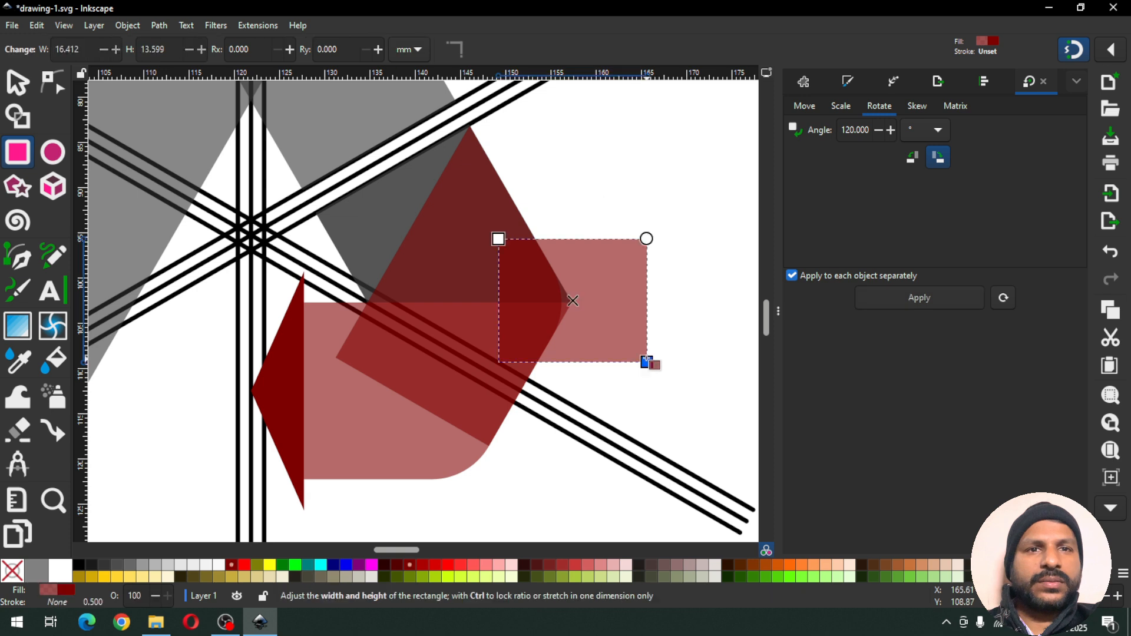
{"action": "left_click", "coordinate": [18, 82]}
{"action": "left_click", "coordinate": [530, 213]}
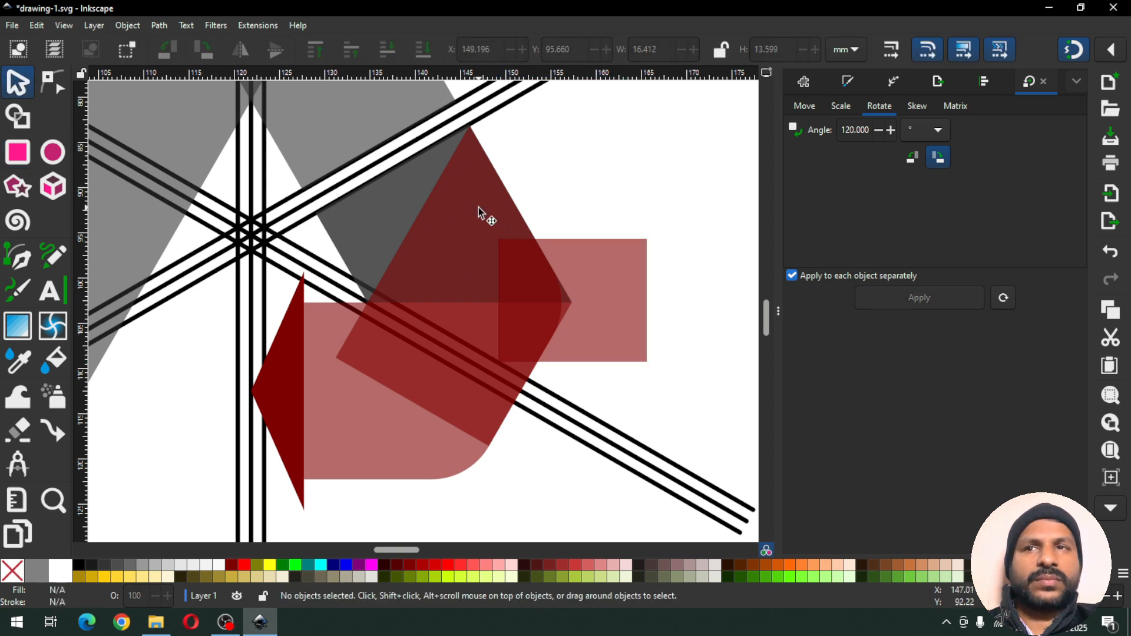
Recolour the rotated red copy olive and raise it to the top of the stacking order
{"action": "left_click", "coordinate": [479, 208]}
{"action": "left_click", "coordinate": [256, 565]}
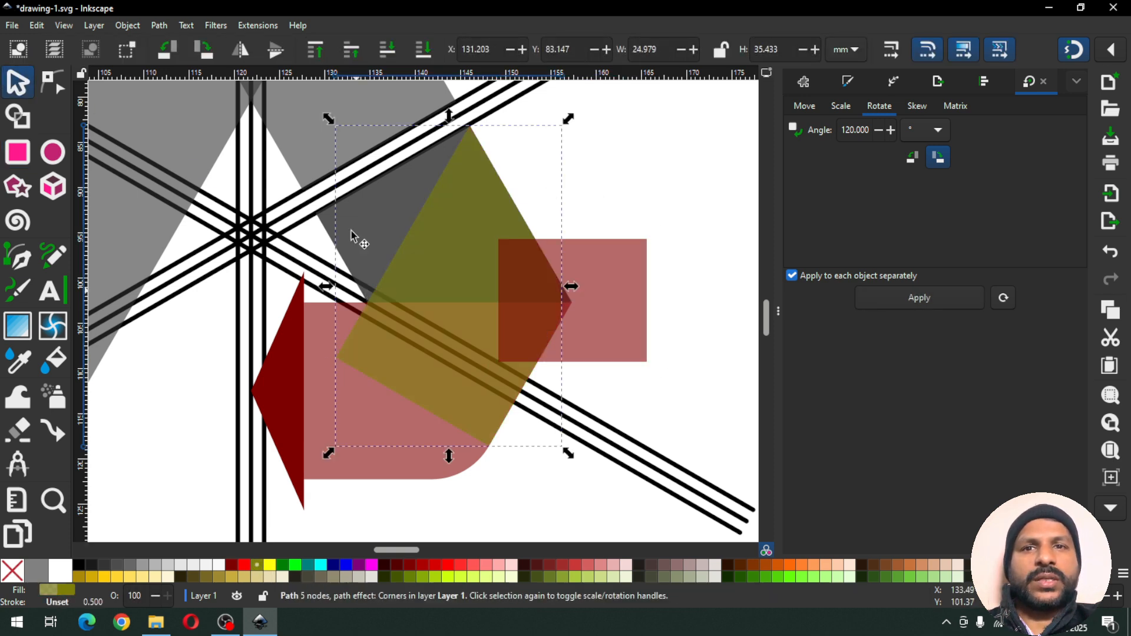
{"action": "left_click", "coordinate": [131, 26]}
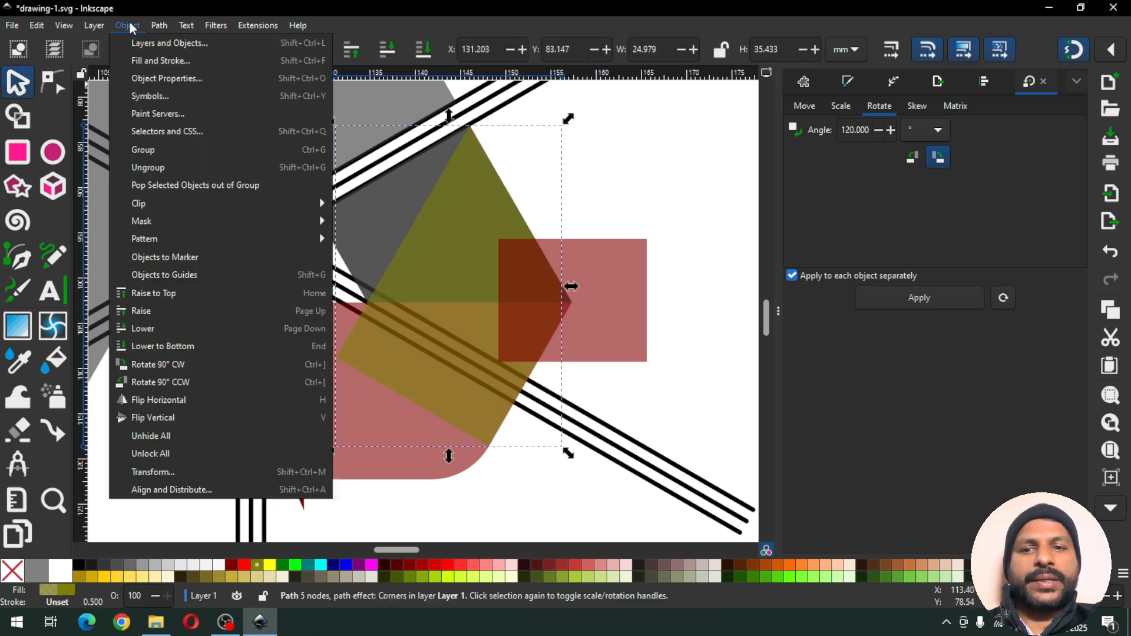
{"action": "left_click", "coordinate": [168, 297]}
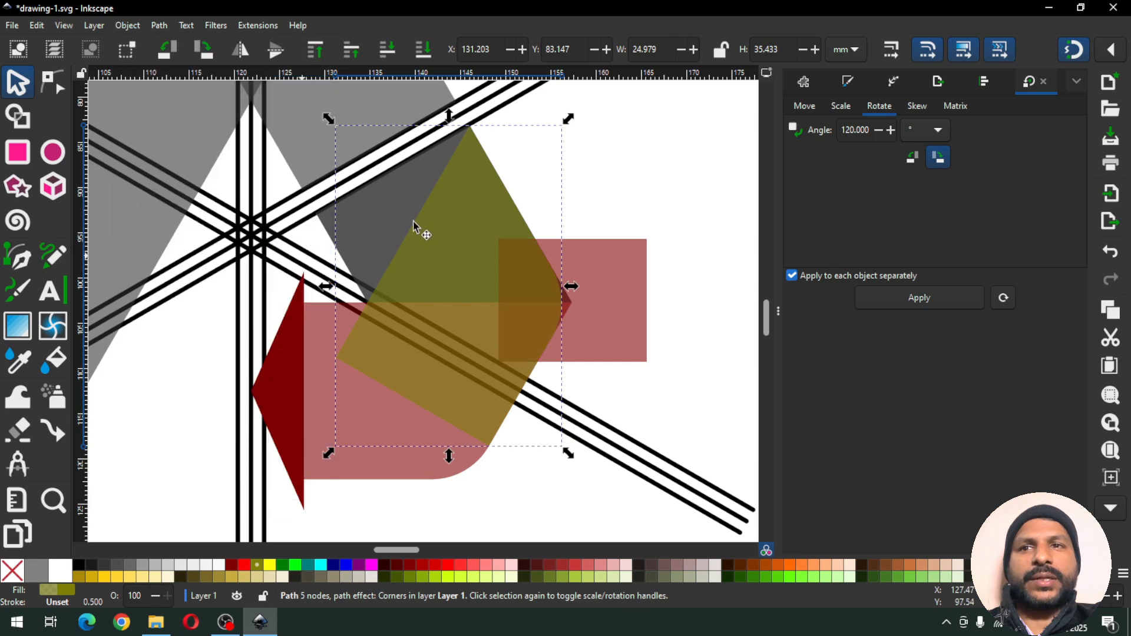
Subtract the olive copy from the rectangle with Difference to form a cutter with a rounded inner edge, and save the drawing
{"action": "left_click", "coordinate": [612, 263], "text": "shift"}
{"action": "left_click", "coordinate": [160, 26]}
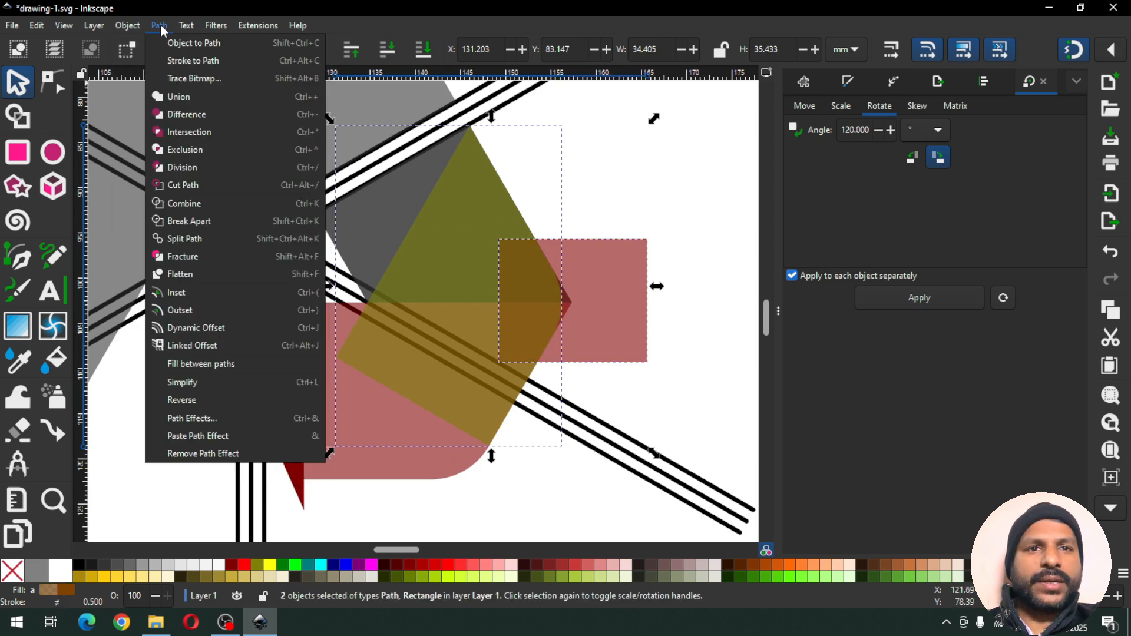
{"action": "left_click", "coordinate": [185, 115]}
{"action": "left_click", "coordinate": [600, 157]}
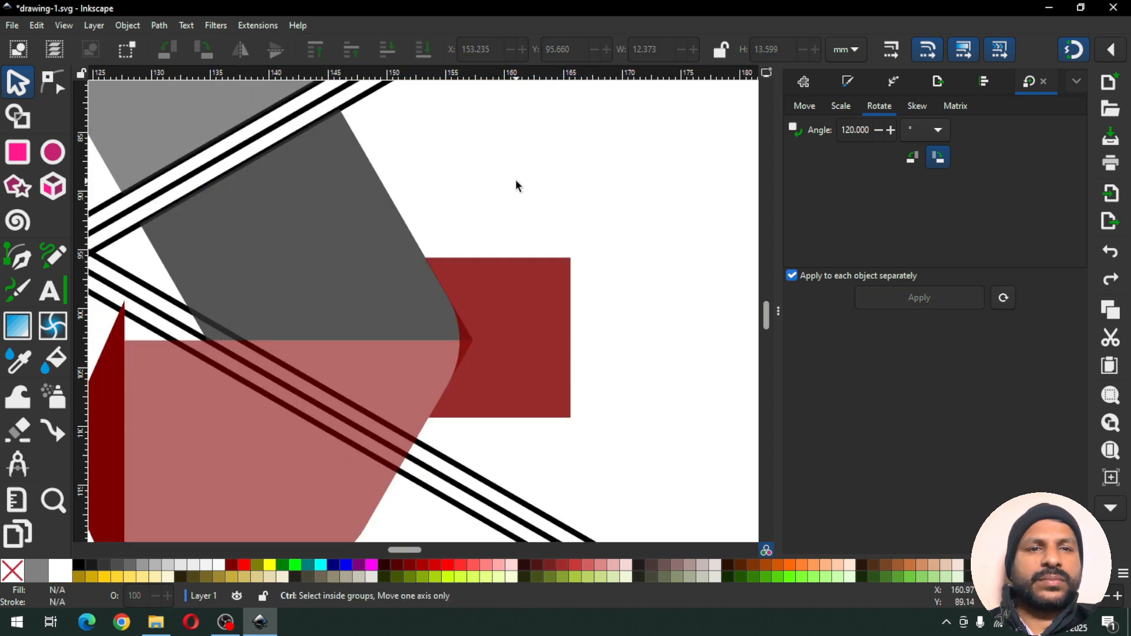
{"action": "key", "text": "ctrl+s"}
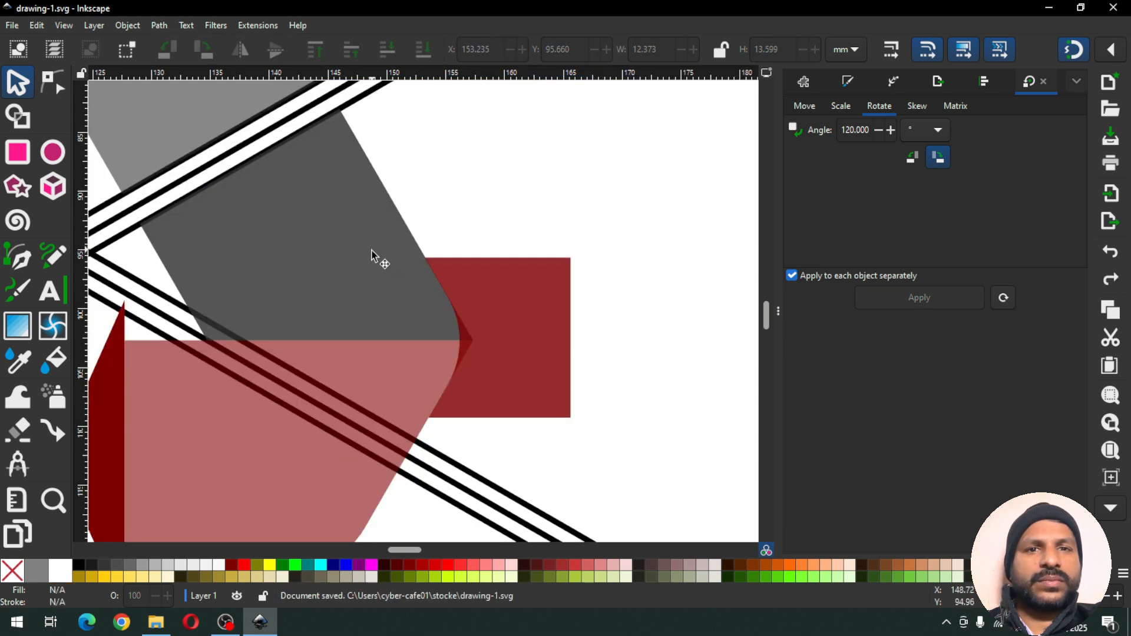
Delete the duplicate grey slanted piece above the cutter's tip and save the drawing
{"action": "left_click", "coordinate": [309, 264]}
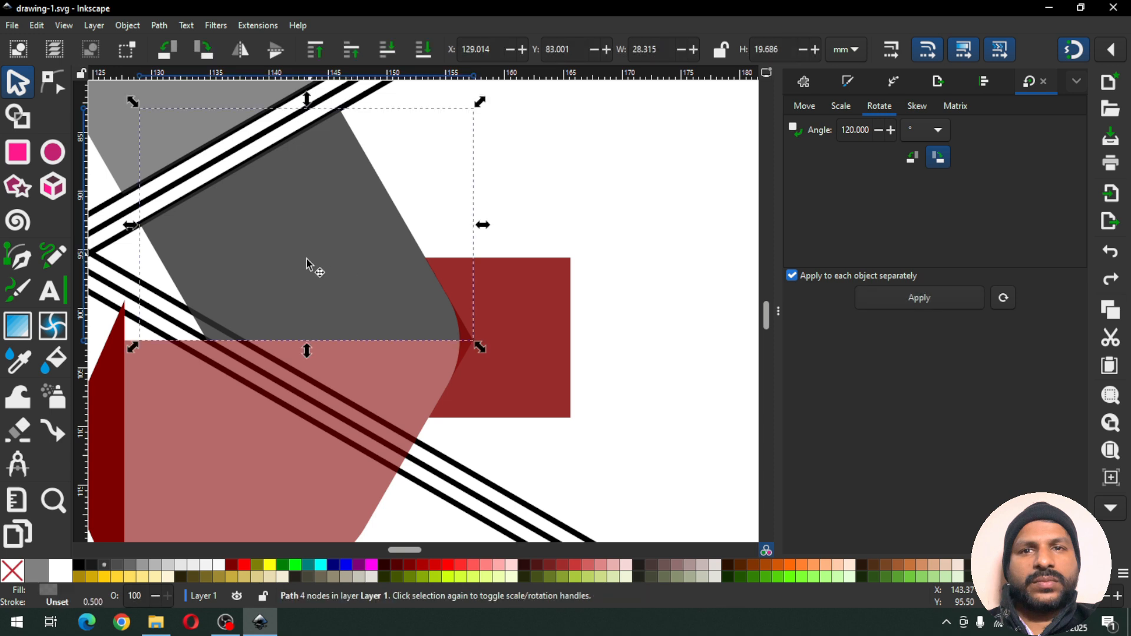
{"action": "key", "text": "Delete"}
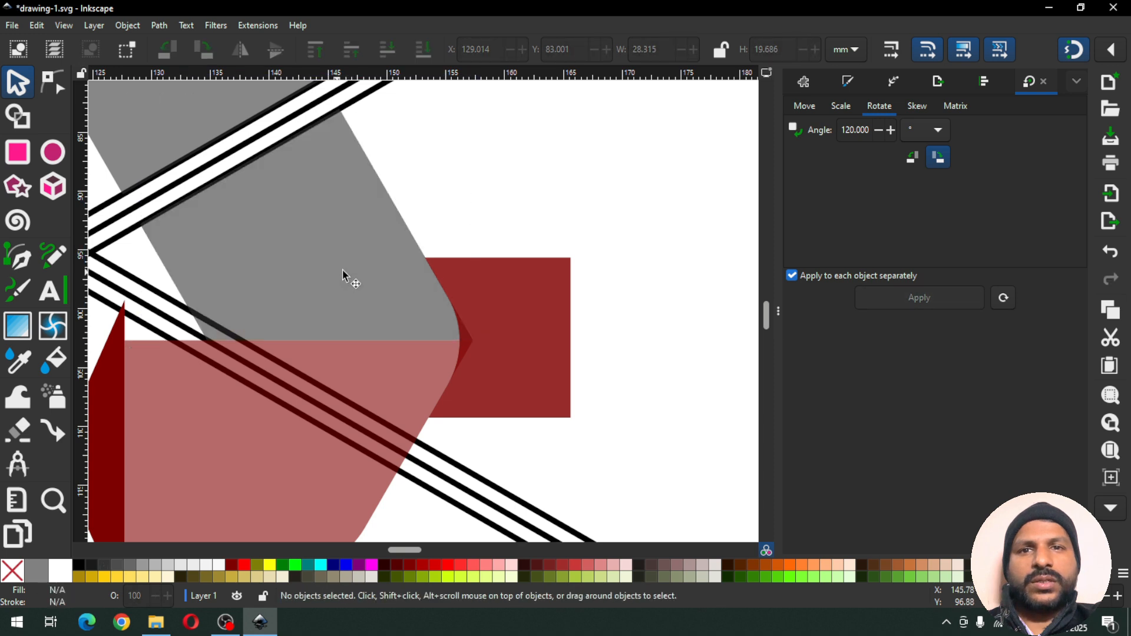
{"action": "key", "text": "ctrl+s"}
{"action": "key", "text": "ctrl+s"}
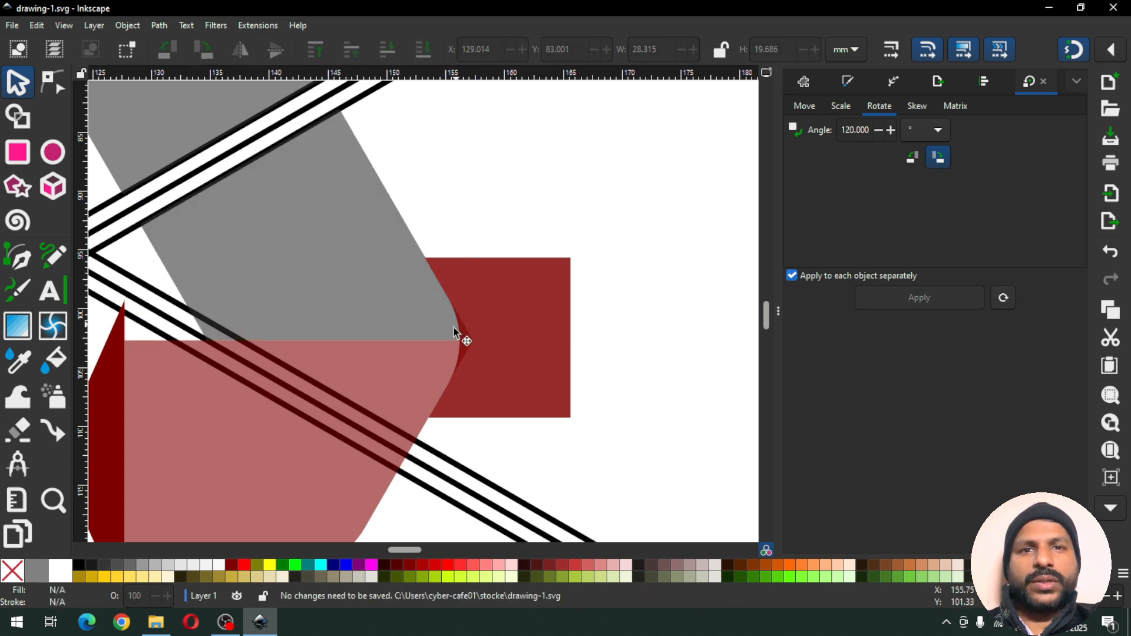
Convert the rounded red bar with its Corners effect into a plain path
{"action": "left_click", "coordinate": [437, 360]}
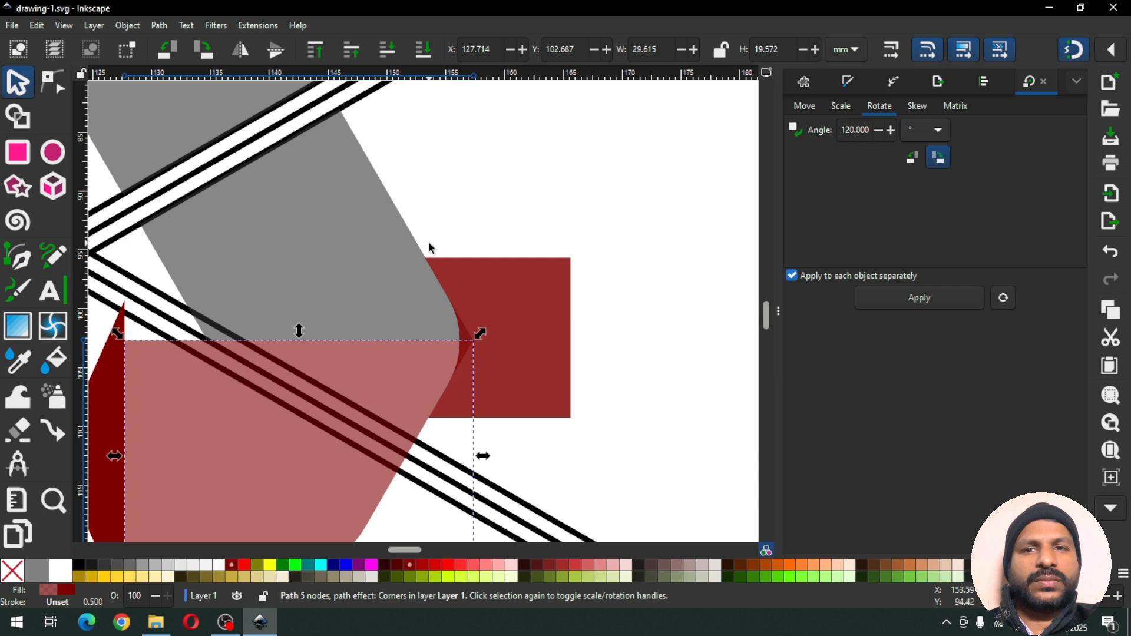
{"action": "left_click", "coordinate": [53, 81]}
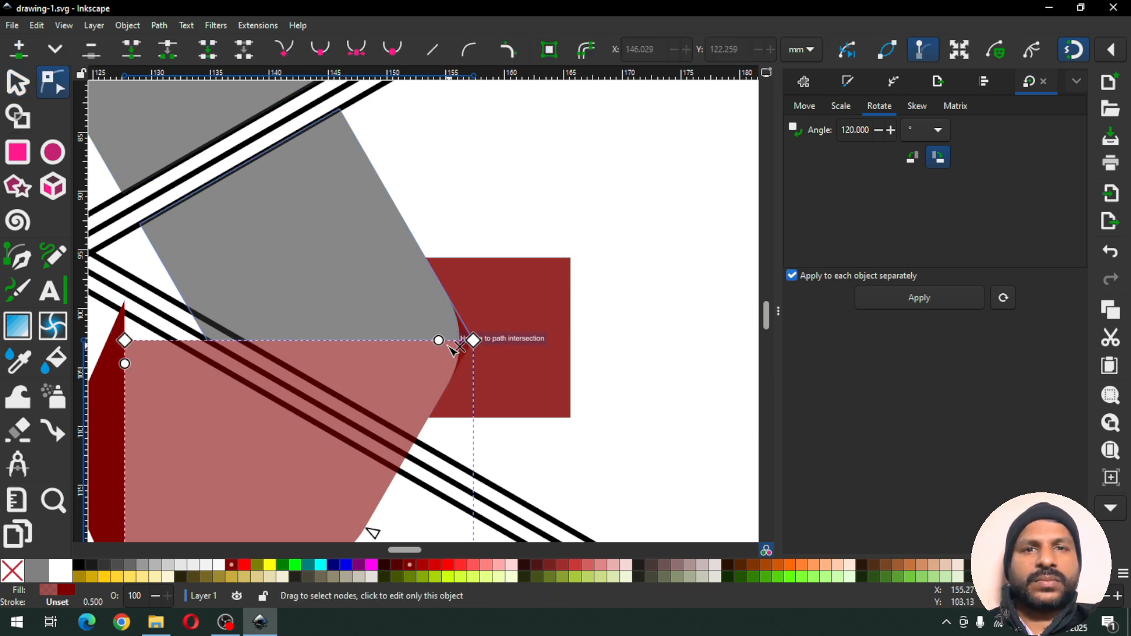
{"action": "left_click", "coordinate": [157, 25]}
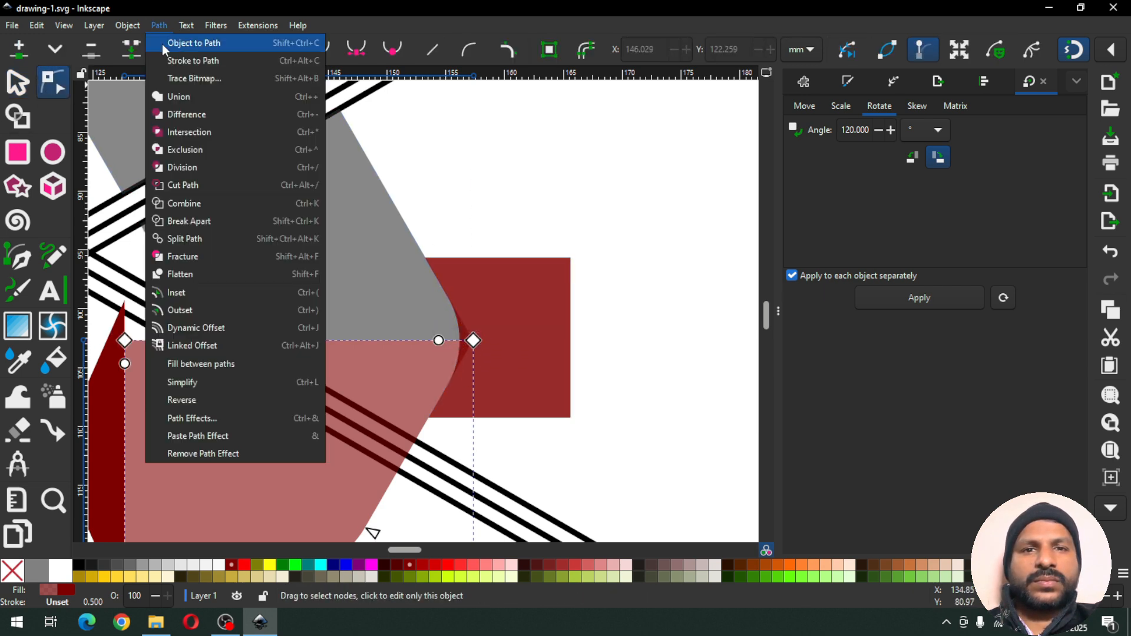
{"action": "left_click", "coordinate": [178, 43]}
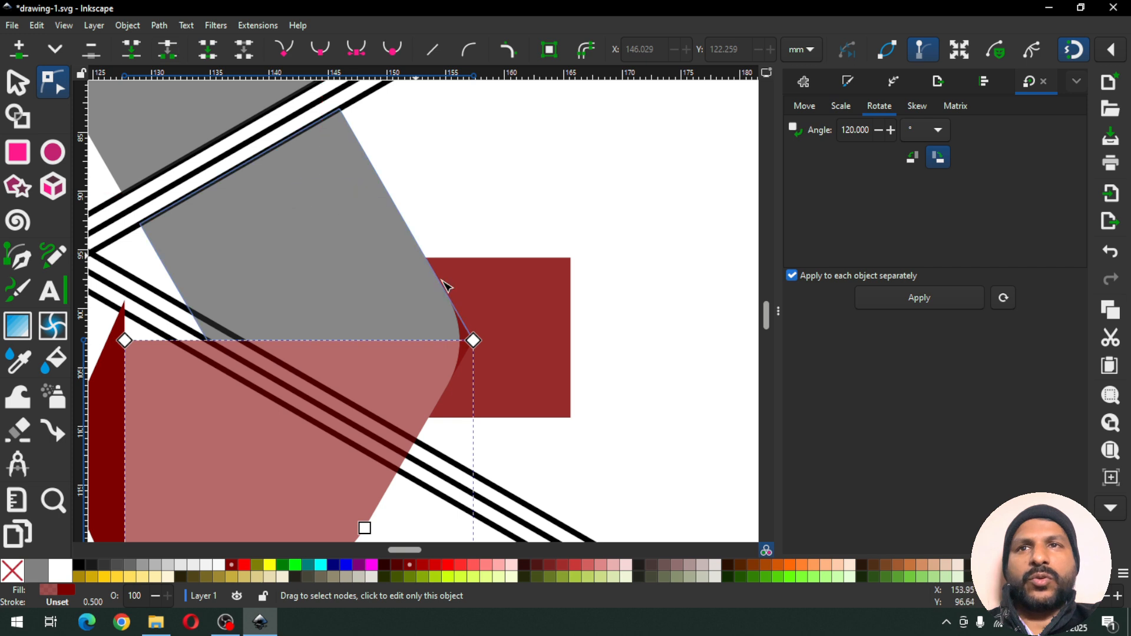
Insert a node on the red bar's upper edge a few millimetres before its pointed tip, and save the drawing
{"action": "left_click", "coordinate": [434, 340], "text": "shift"}
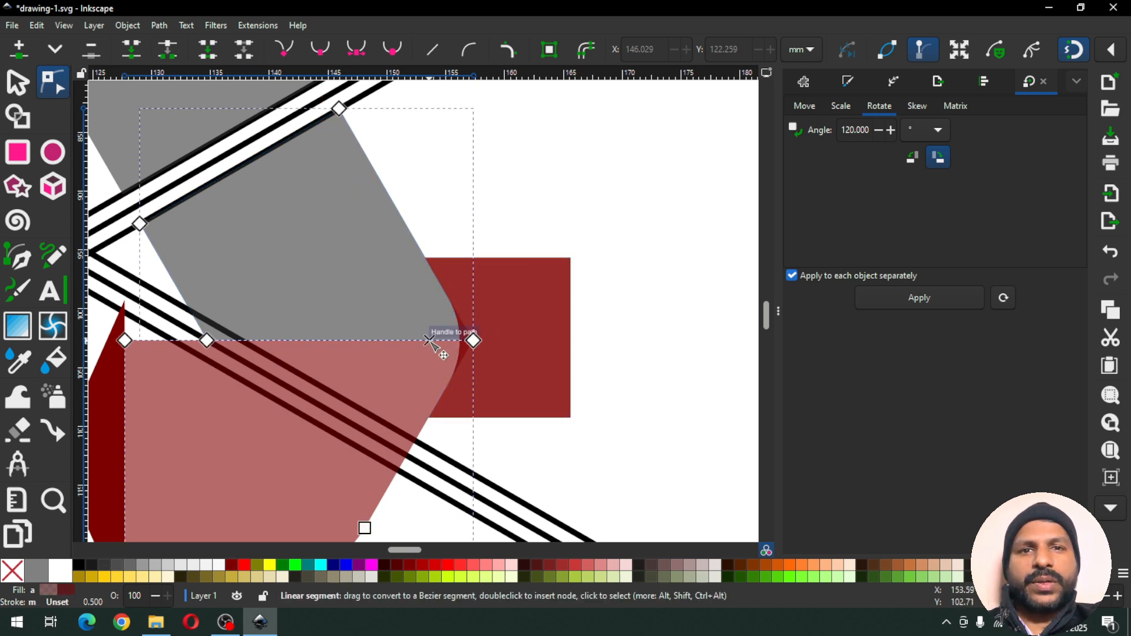
{"action": "double_click", "coordinate": [427, 339]}
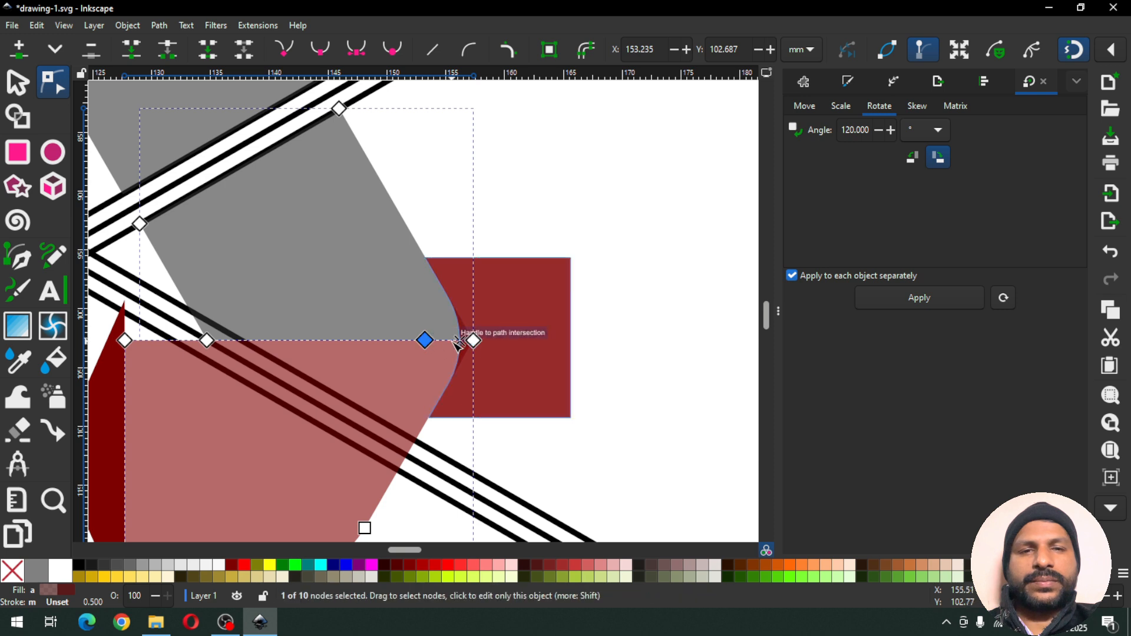
{"action": "mouse_move", "coordinate": [475, 343]}
{"action": "left_mouse_down"}
{"action": "mouse_move", "coordinate": [487, 299]}
{"action": "mouse_move", "coordinate": [473, 340]}
{"action": "left_mouse_up"}
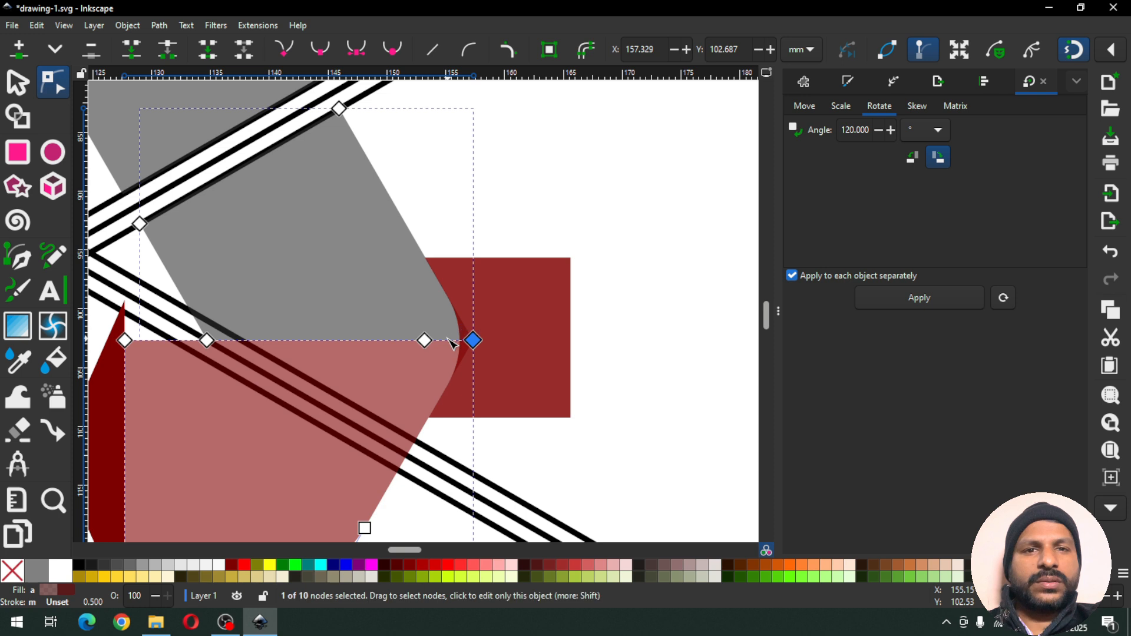
{"action": "key", "text": "z"}
{"action": "left_click_drag", "start_coordinate": [339, 233], "coordinate": [538, 407]}
{"action": "key", "text": "ctrl+s"}
{"action": "left_click", "coordinate": [50, 79]}
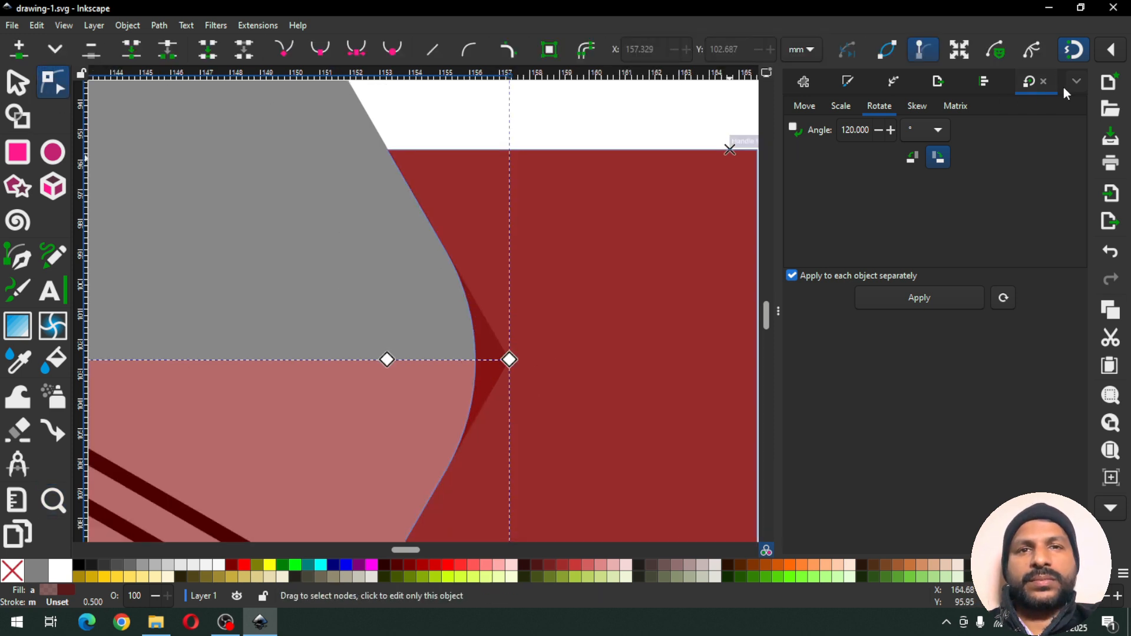
Add two nodes on the red bar's upper edge near the tip, pulling one well up over the grey piece and the other slightly up
{"action": "double_click", "coordinate": [451, 361]}
{"action": "left_click_drag", "start_coordinate": [450, 359], "coordinate": [450, 212]}
{"action": "key", "text": "minus"}
{"action": "left_click_drag", "start_coordinate": [424, 293], "coordinate": [446, 328]}
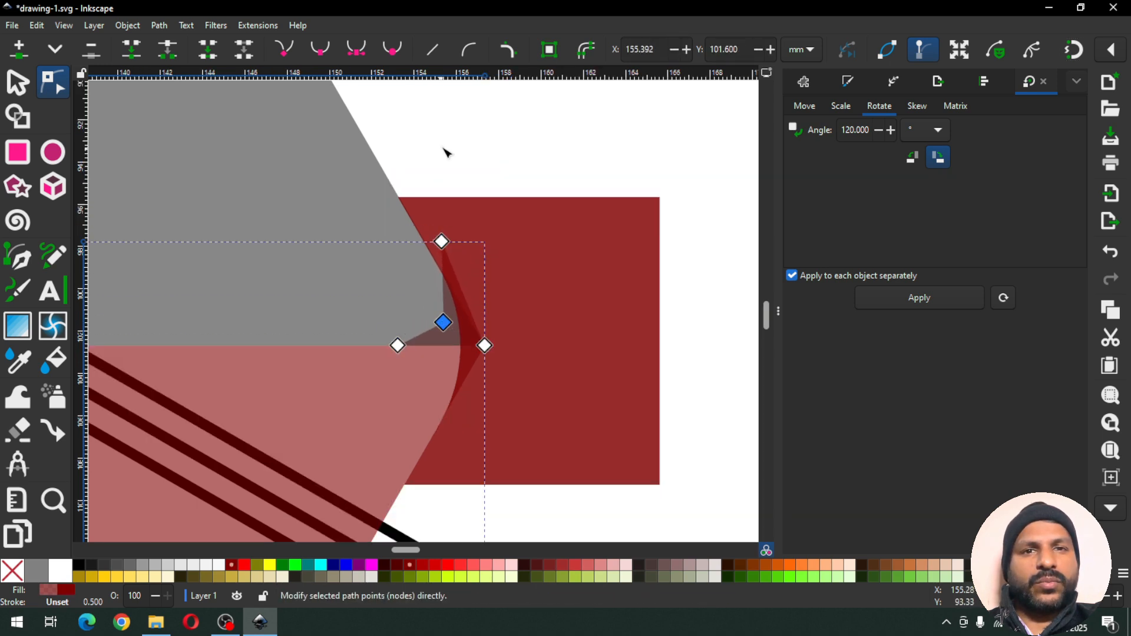
Smooth the middle node, place the upper node on the grey piece's slanted edge, and adjust the handles into a rounded flap curve
{"action": "left_click", "coordinate": [319, 53]}
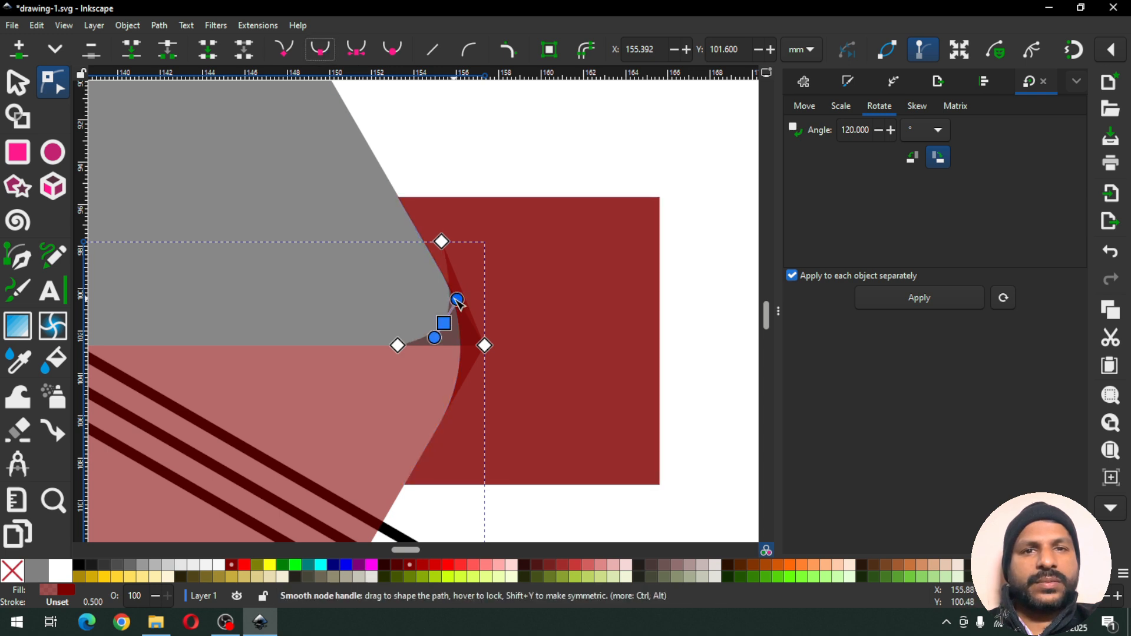
{"action": "left_click_drag", "start_coordinate": [446, 246], "coordinate": [424, 243]}
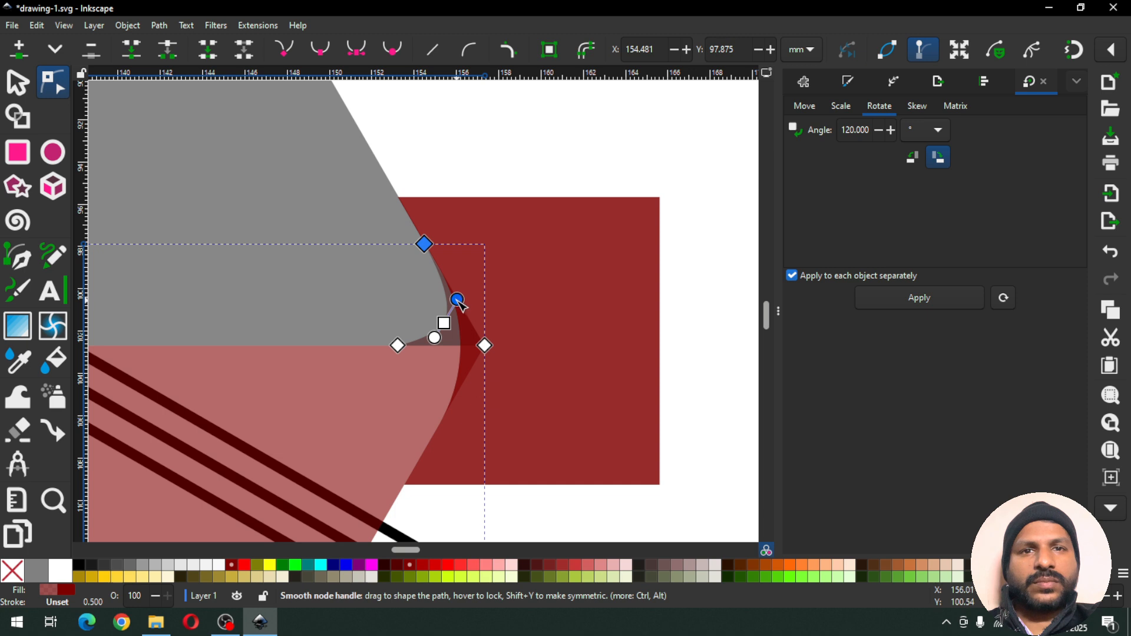
{"action": "left_click_drag", "start_coordinate": [459, 302], "coordinate": [426, 349]}
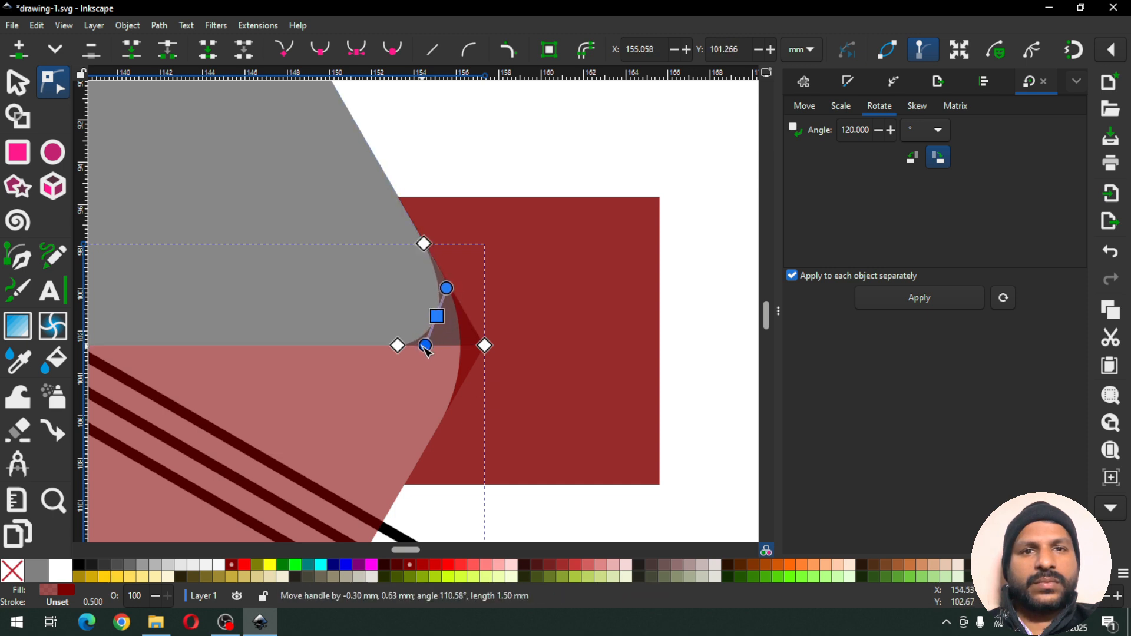
{"action": "left_click", "coordinate": [558, 159]}
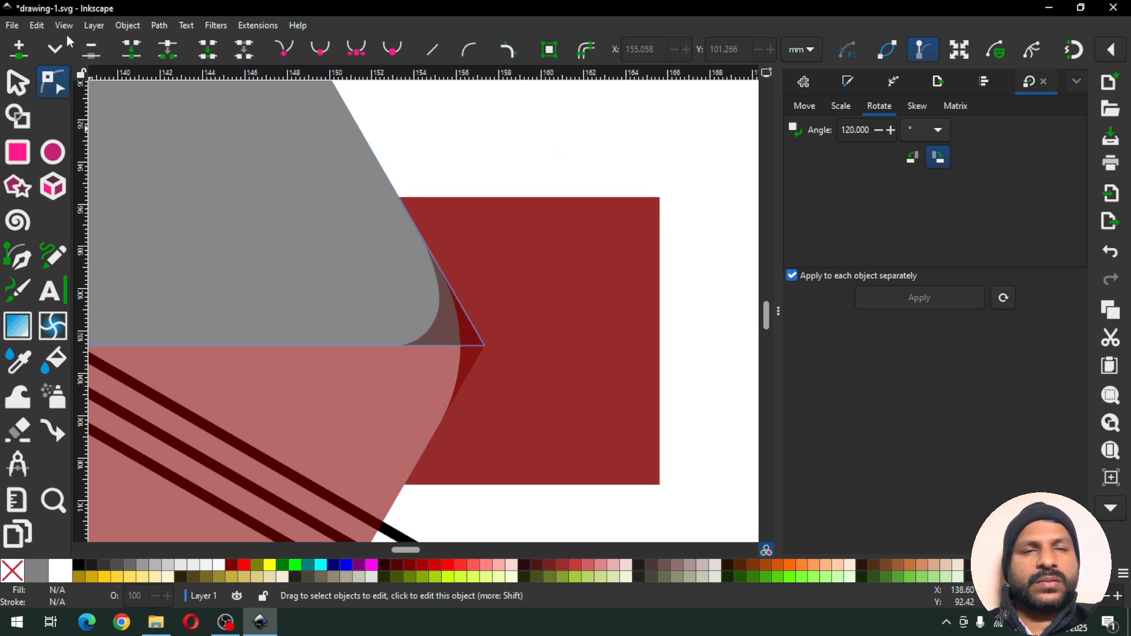
Trim the red bar's pointed tip by subtracting the red cutter shape from it with Difference
{"action": "key", "text": "s"}
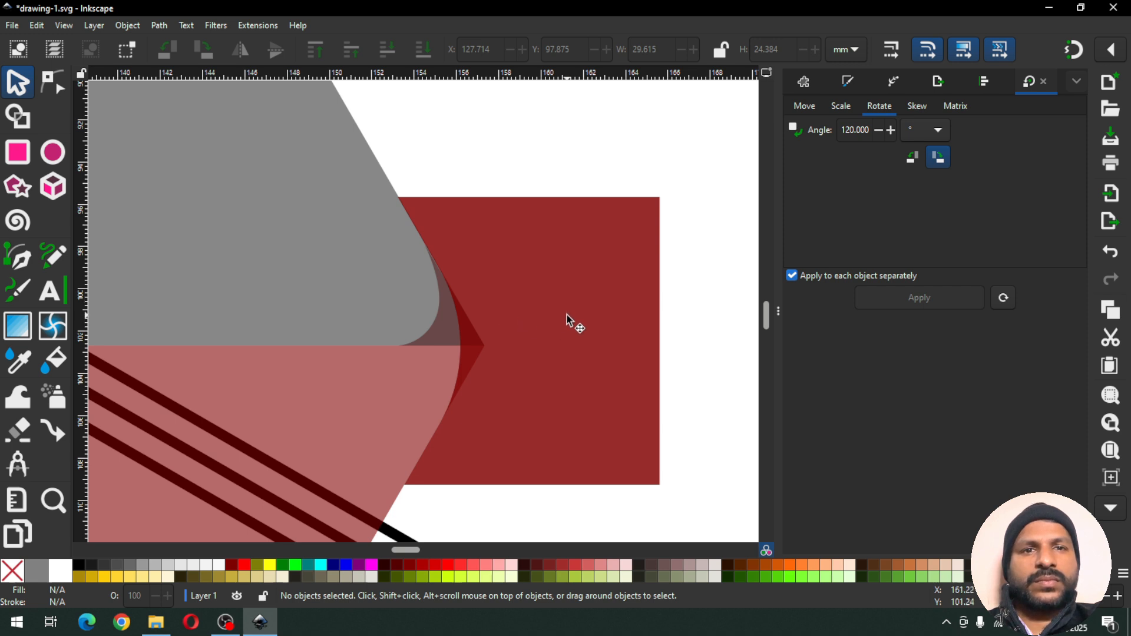
{"action": "left_click", "coordinate": [589, 334]}
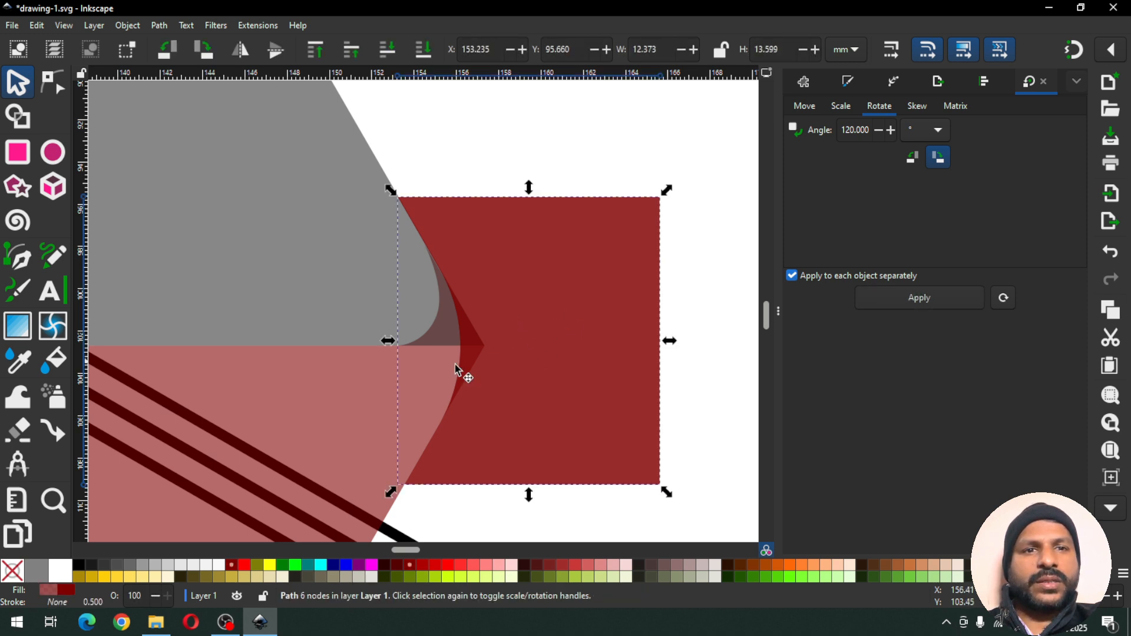
{"action": "left_click", "coordinate": [344, 394], "text": "shift"}
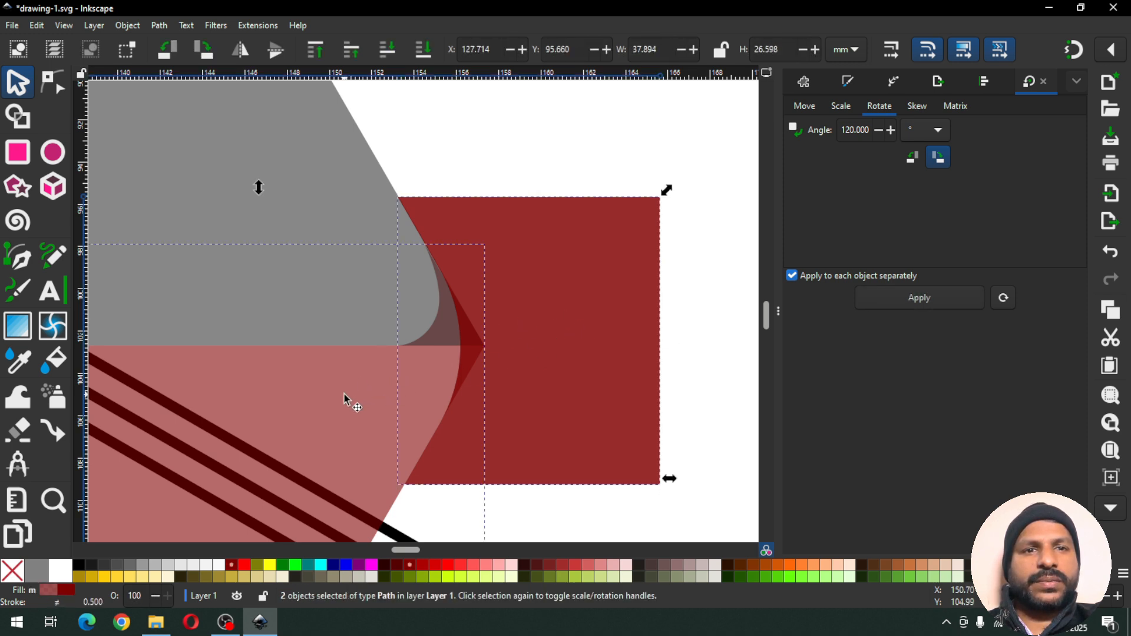
{"action": "left_click", "coordinate": [160, 26]}
{"action": "left_click", "coordinate": [186, 113]}
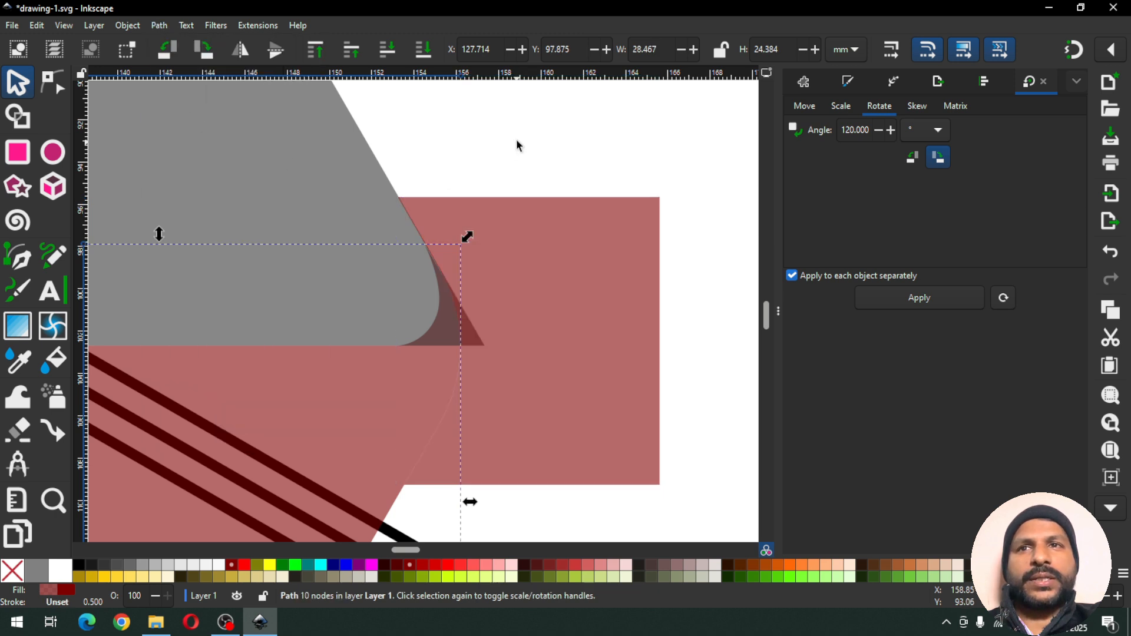
{"action": "left_click", "coordinate": [516, 141]}
Trim the grey slanted piece's pointed tip by subtracting the remaining red cutter shape from it
{"action": "left_click", "coordinate": [543, 253]}
{"action": "left_click", "coordinate": [310, 212], "text": "shift"}
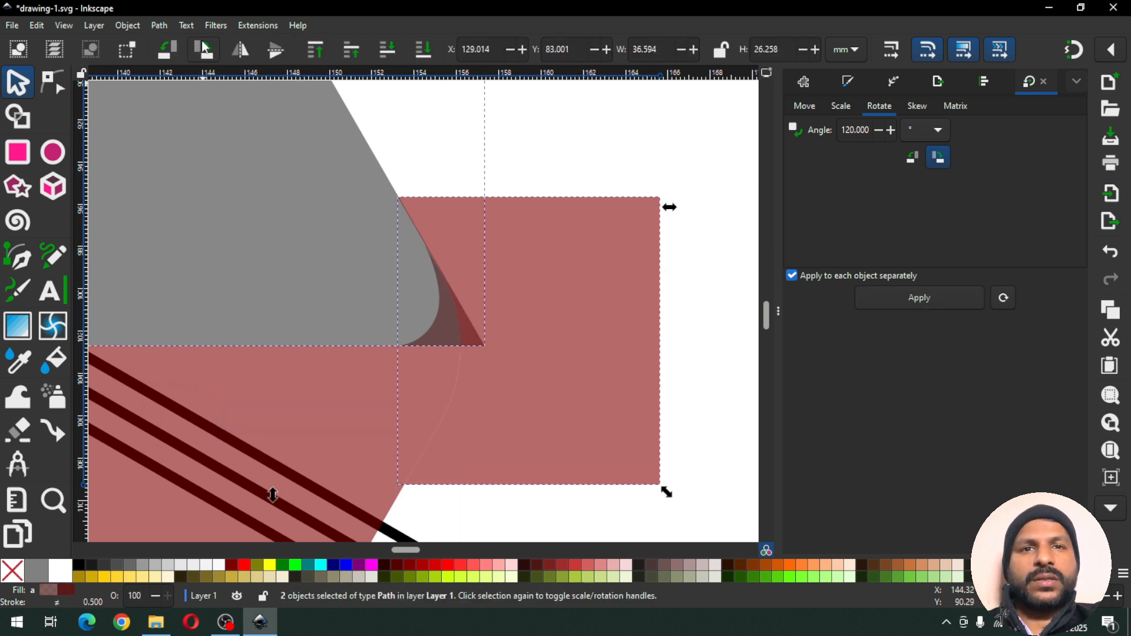
{"action": "left_click", "coordinate": [159, 25]}
{"action": "left_click", "coordinate": [187, 131]}
{"action": "left_click", "coordinate": [469, 278]}
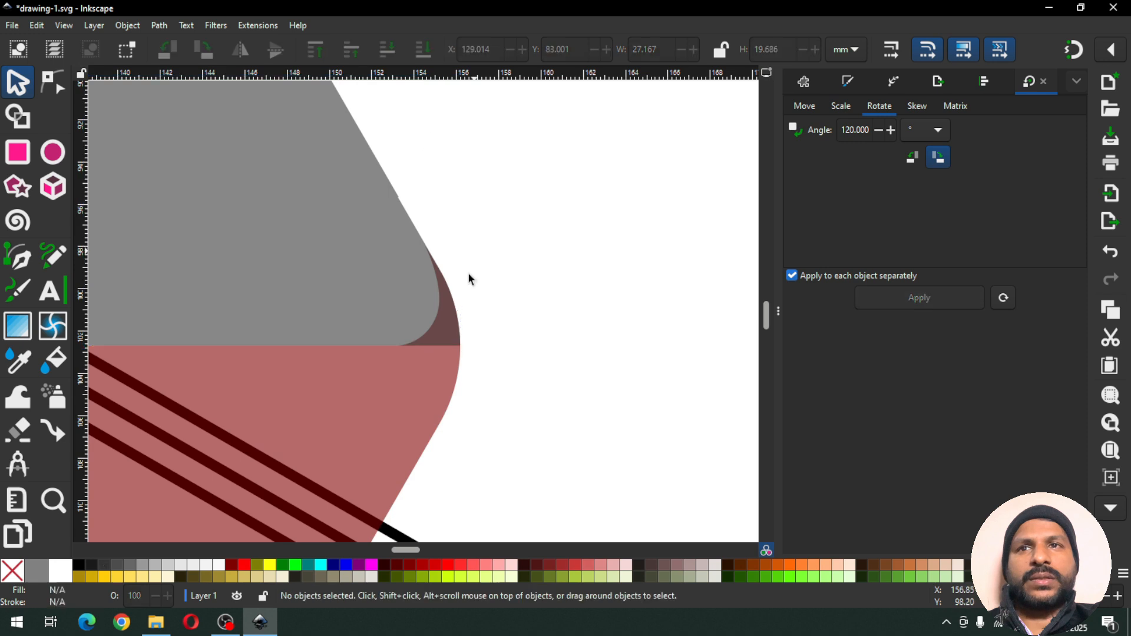
Make the red bar's fill fully opaque by raising its alpha to the maximum
{"action": "left_click", "coordinate": [433, 370]}
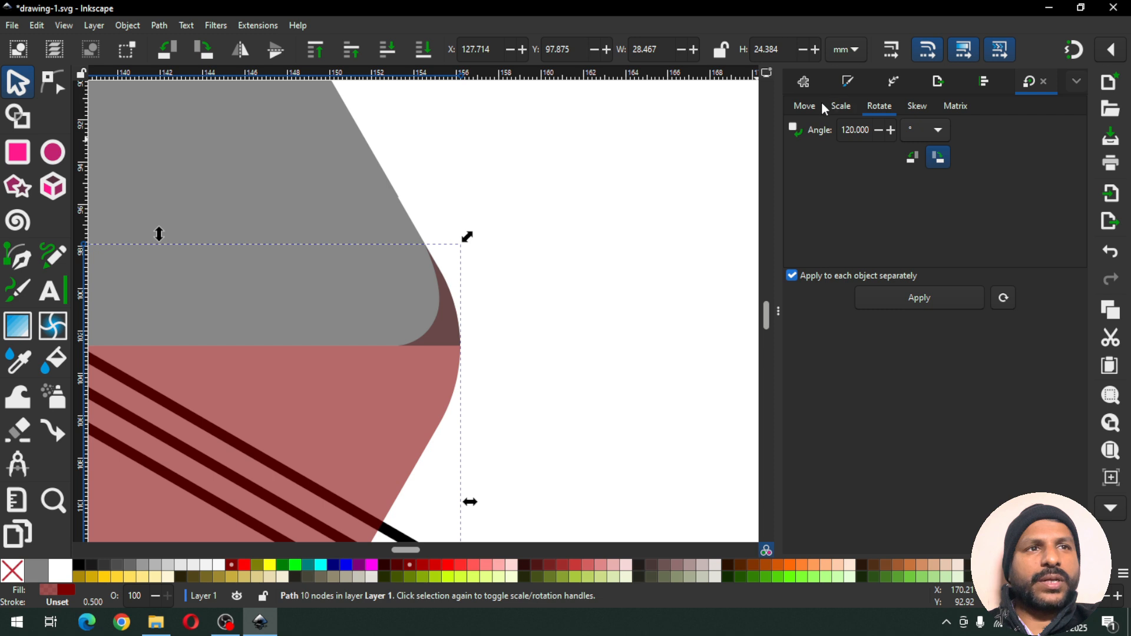
{"action": "left_click", "coordinate": [850, 80]}
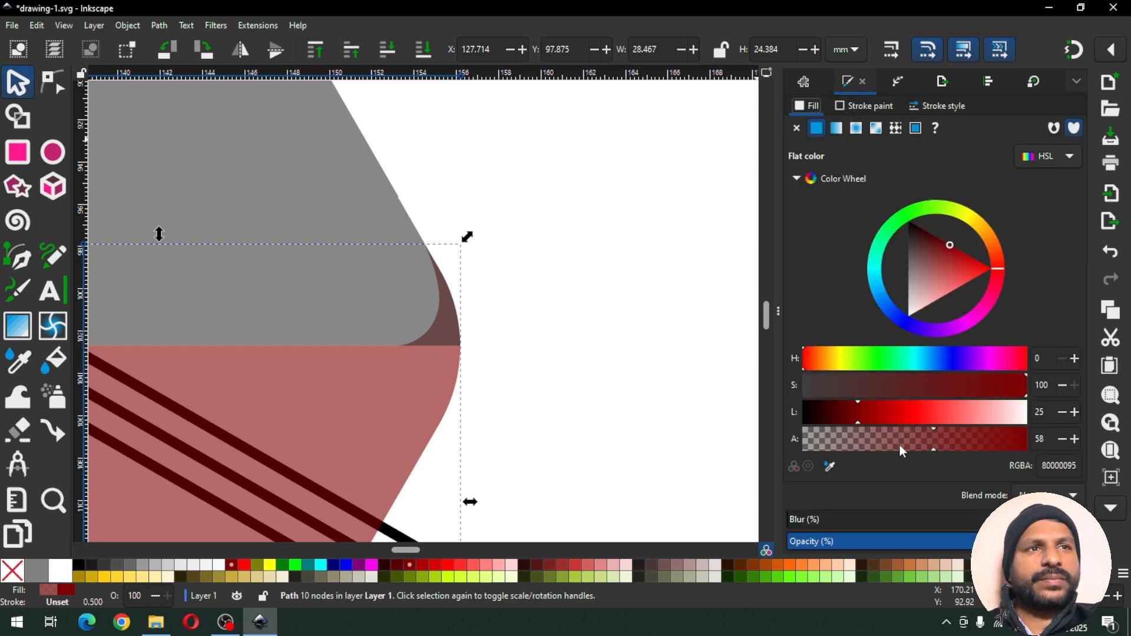
{"action": "left_click_drag", "start_coordinate": [899, 449], "coordinate": [1066, 442]}
{"action": "left_click", "coordinate": [650, 317]}
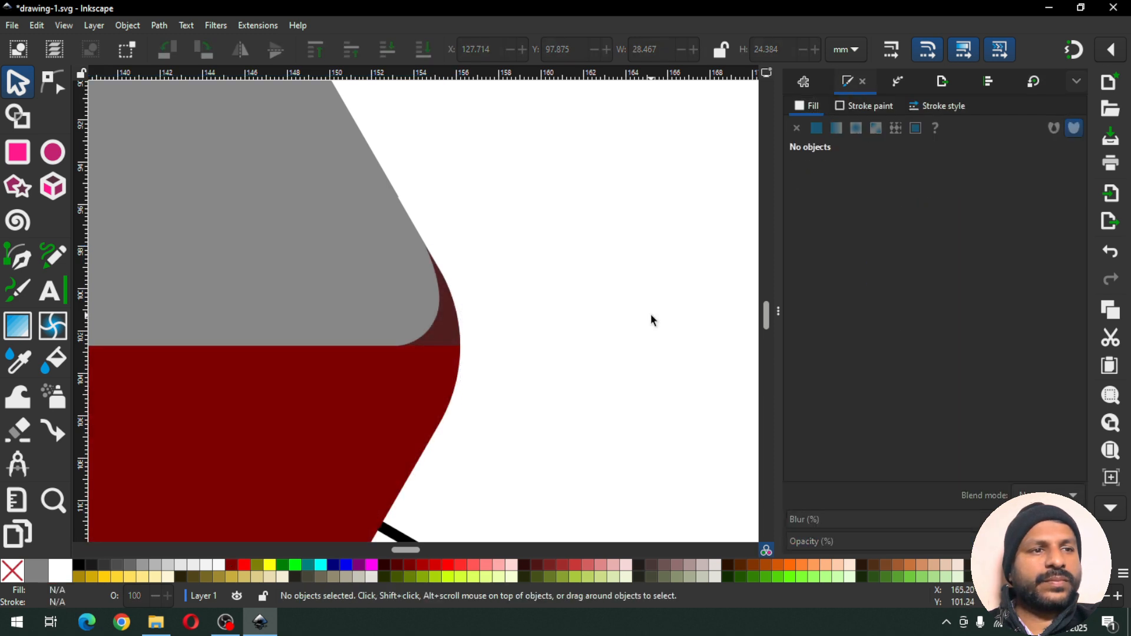
Send the grey slanted piece behind the red bar in the stacking order and save the drawing
{"action": "left_click", "coordinate": [404, 251]}
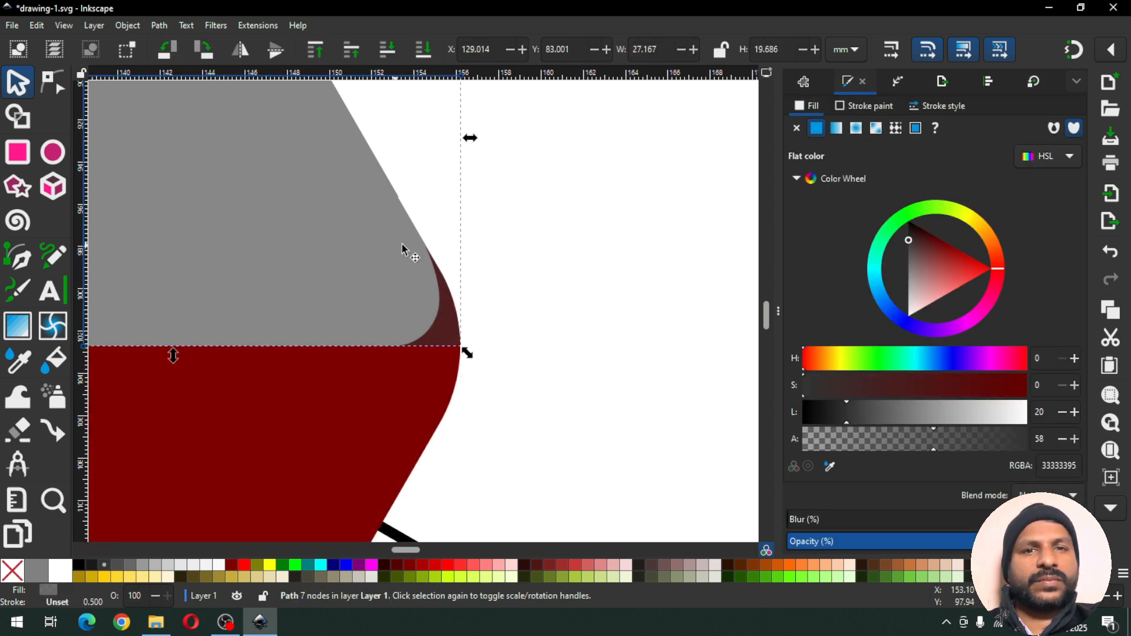
{"action": "left_click", "coordinate": [133, 28]}
{"action": "left_click", "coordinate": [185, 347]}
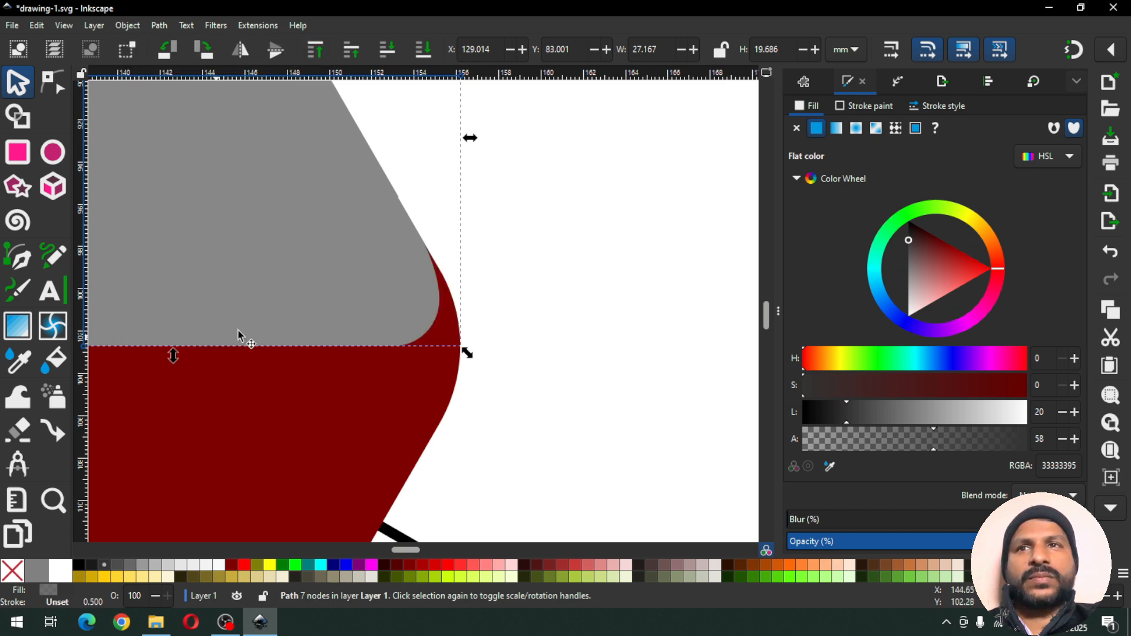
{"action": "left_click", "coordinate": [551, 263]}
{"action": "key", "text": "minus"}
{"action": "key", "text": "minus"}
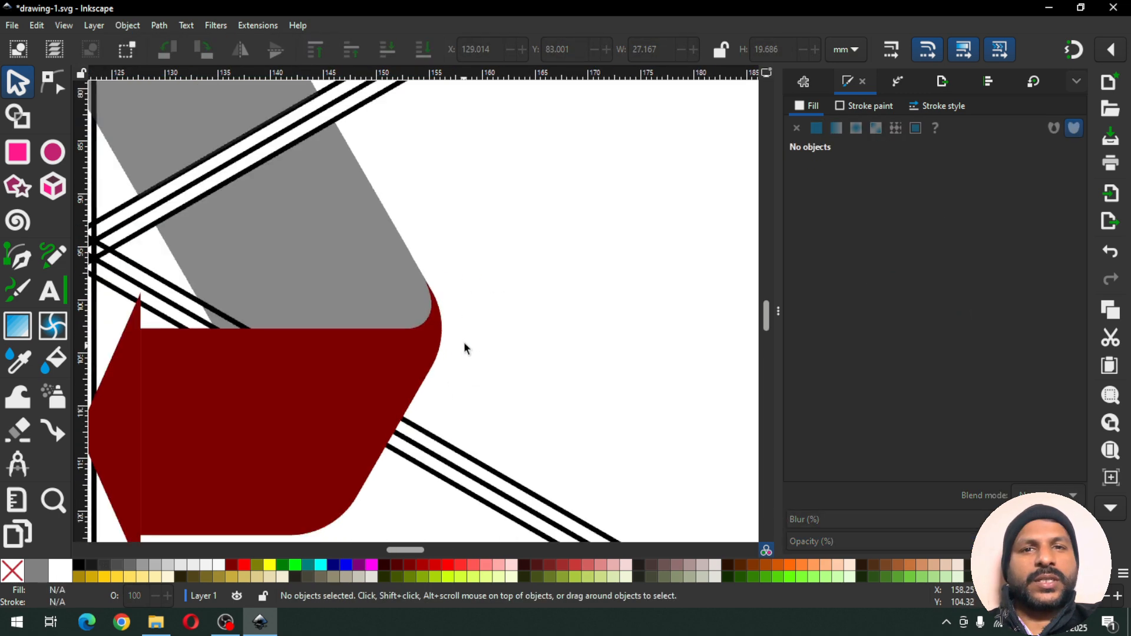
{"action": "key", "text": "minus"}
{"action": "key", "text": "minus"}
{"action": "key", "text": "ctrl+s"}
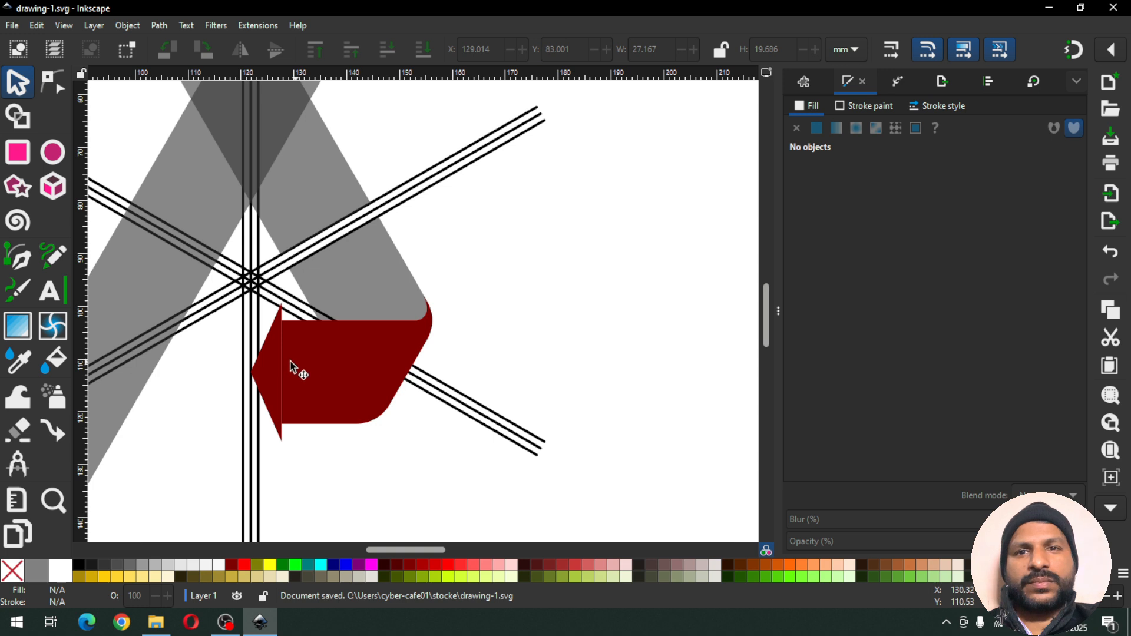
Merge the red arrowhead and the red bar into one arrow shape with Union, and save the drawing
{"action": "left_click", "coordinate": [271, 363]}
{"action": "left_click", "coordinate": [339, 370], "text": "shift"}
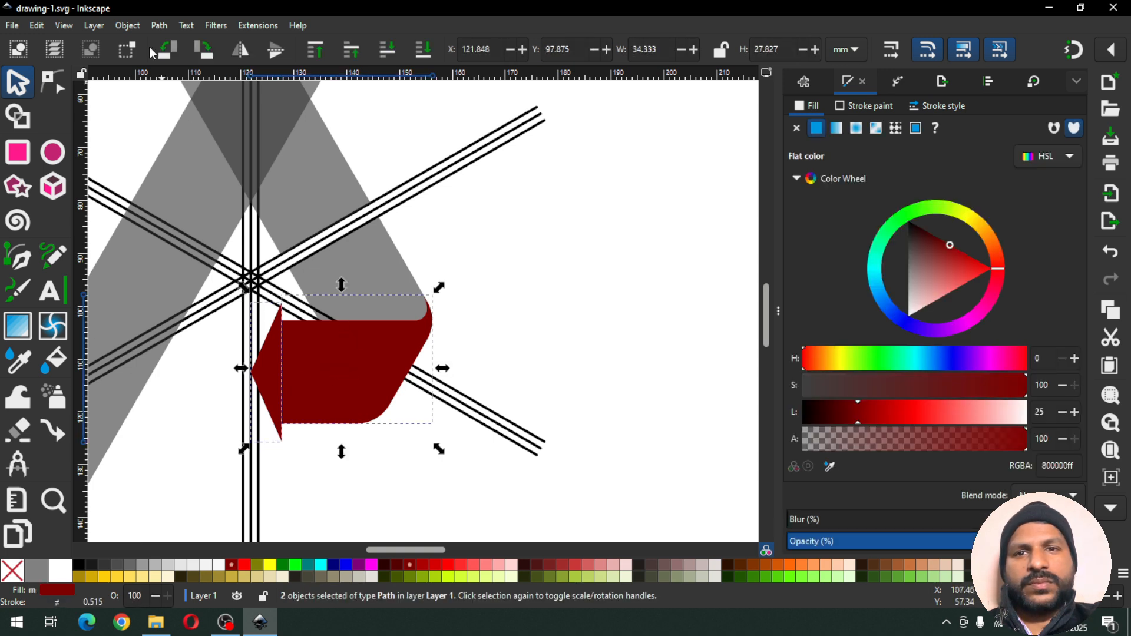
{"action": "left_click", "coordinate": [153, 26]}
{"action": "left_click", "coordinate": [181, 94]}
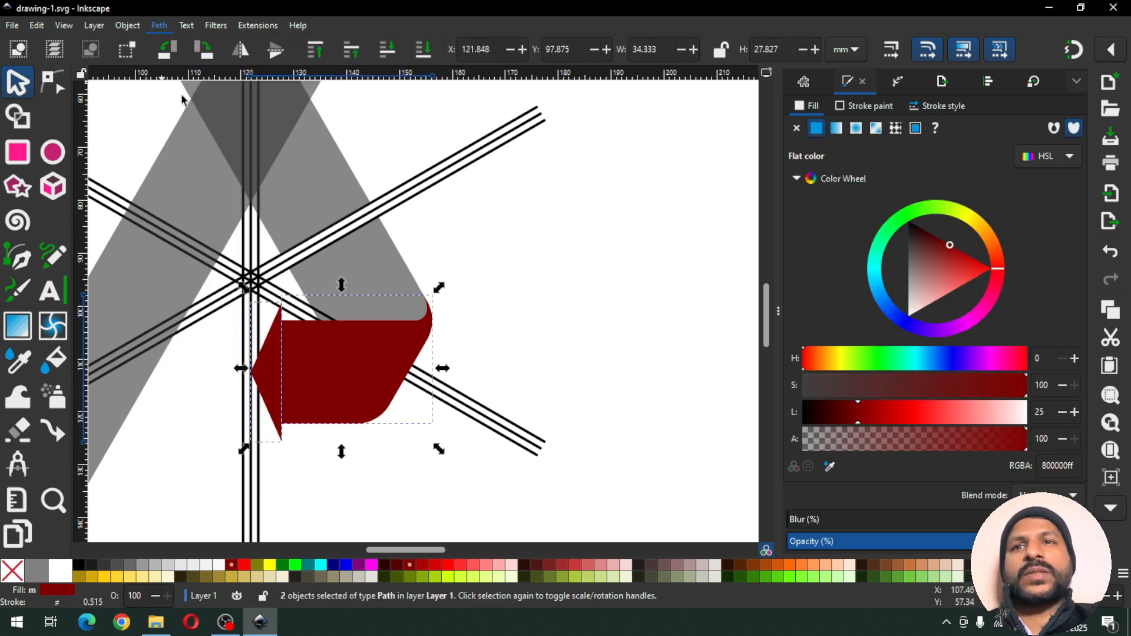
{"action": "left_click", "coordinate": [538, 303]}
{"action": "key", "text": "ctrl+s"}
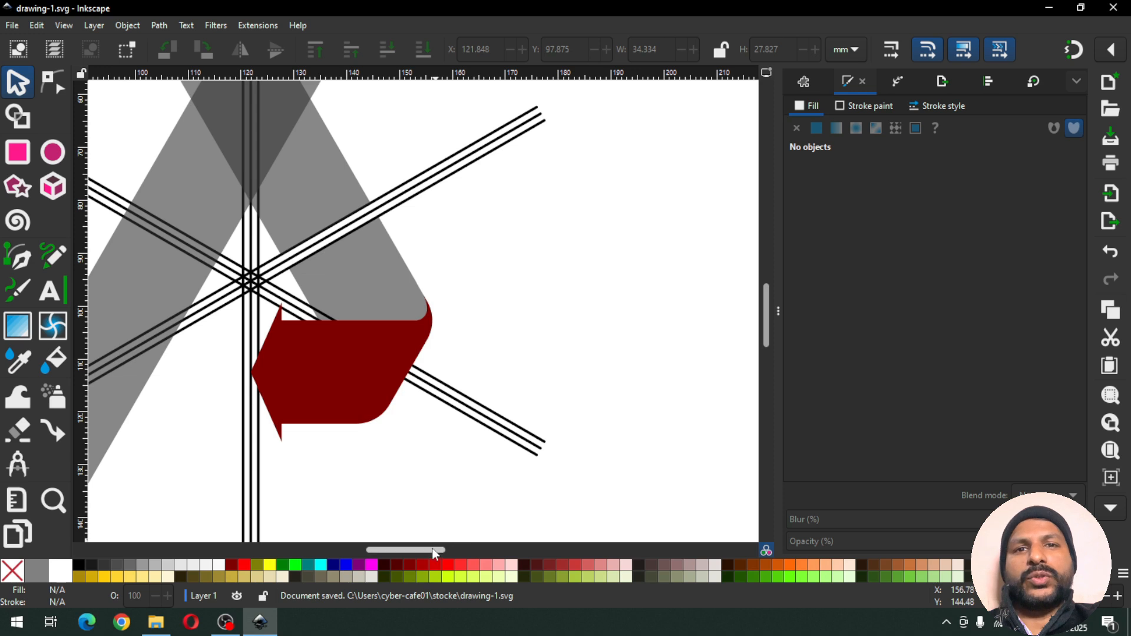
Group the merged red arrow with the grey slanted piece above it
{"action": "left_click_drag", "start_coordinate": [432, 547], "coordinate": [416, 548]}
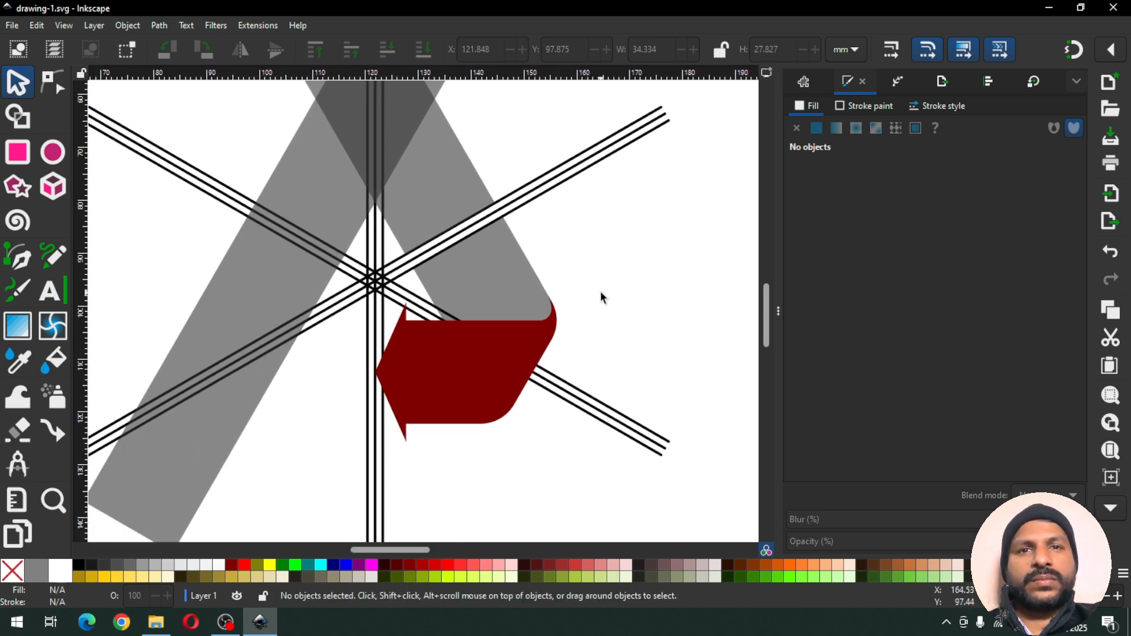
{"action": "left_click", "coordinate": [472, 368]}
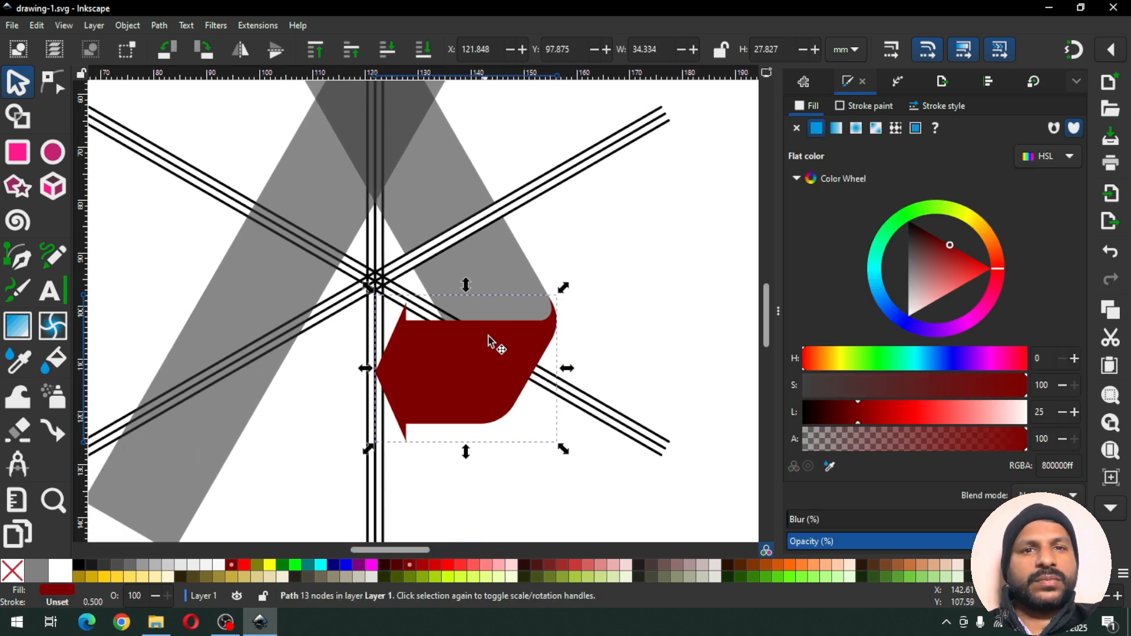
{"action": "left_click", "coordinate": [503, 272], "text": "shift"}
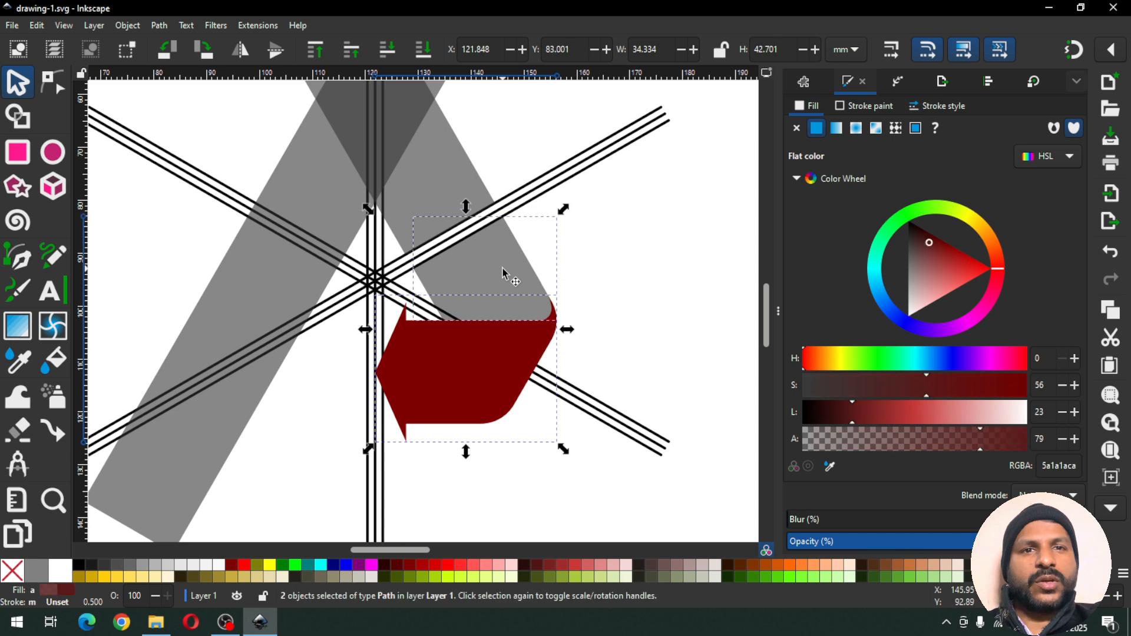
{"action": "right_click", "coordinate": [504, 270]}
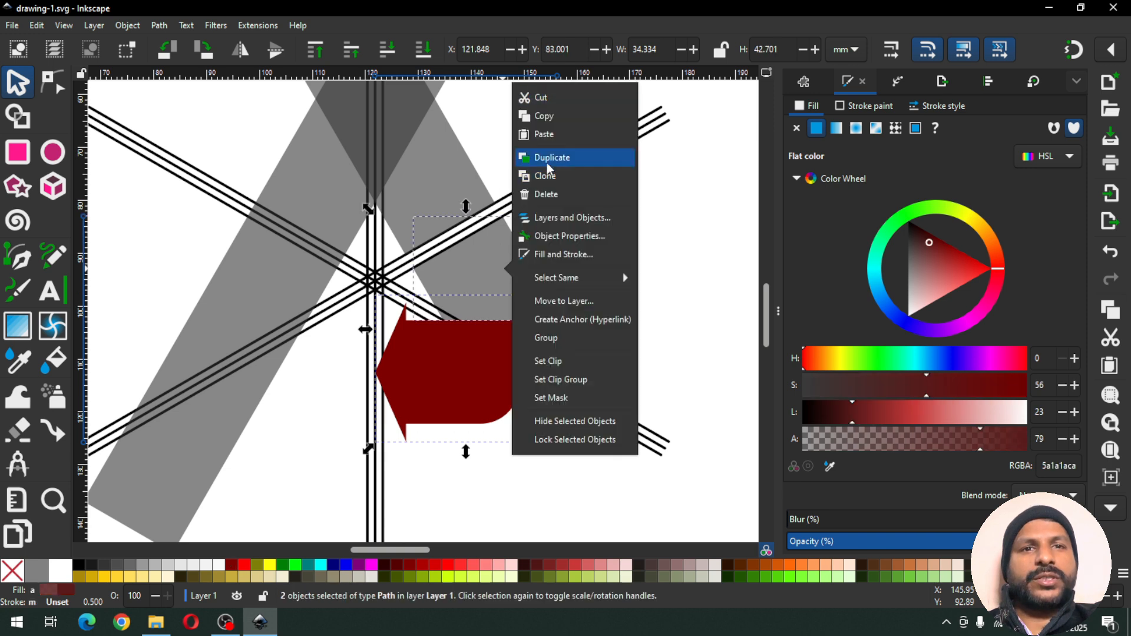
{"action": "left_click", "coordinate": [545, 339]}
{"action": "left_click", "coordinate": [601, 297]}
Move the group's rotation centre onto the exact middle of the six-armed line star, with snapping enabled for precise placement
{"action": "left_click", "coordinate": [500, 341]}
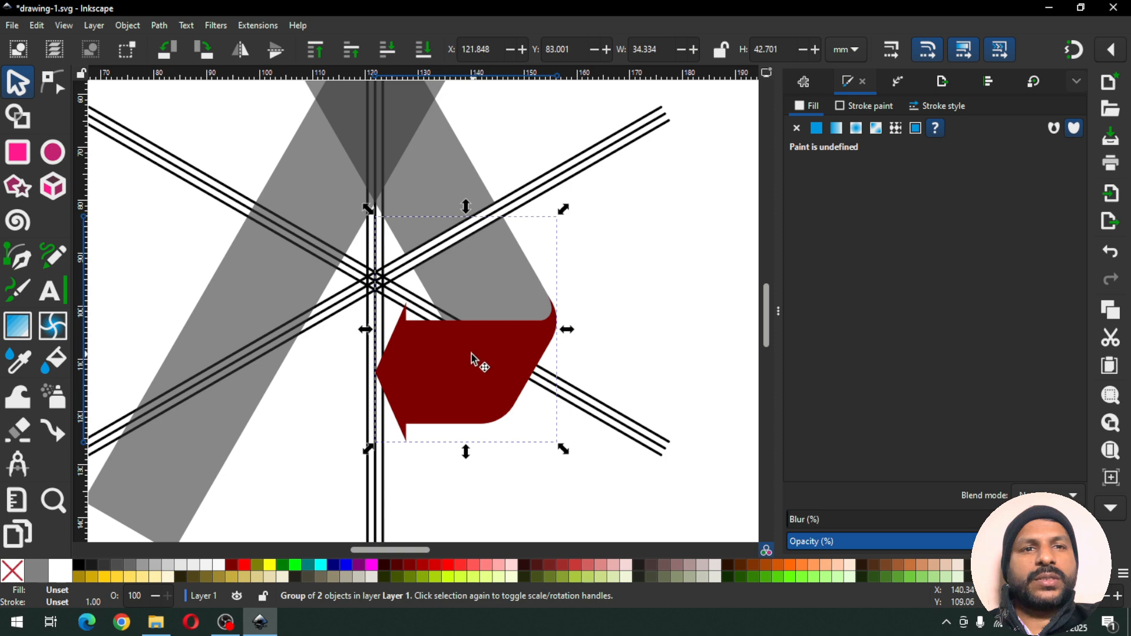
{"action": "key", "text": "z"}
{"action": "left_click_drag", "start_coordinate": [321, 222], "coordinate": [544, 406]}
{"action": "key", "text": "ctrl+s"}
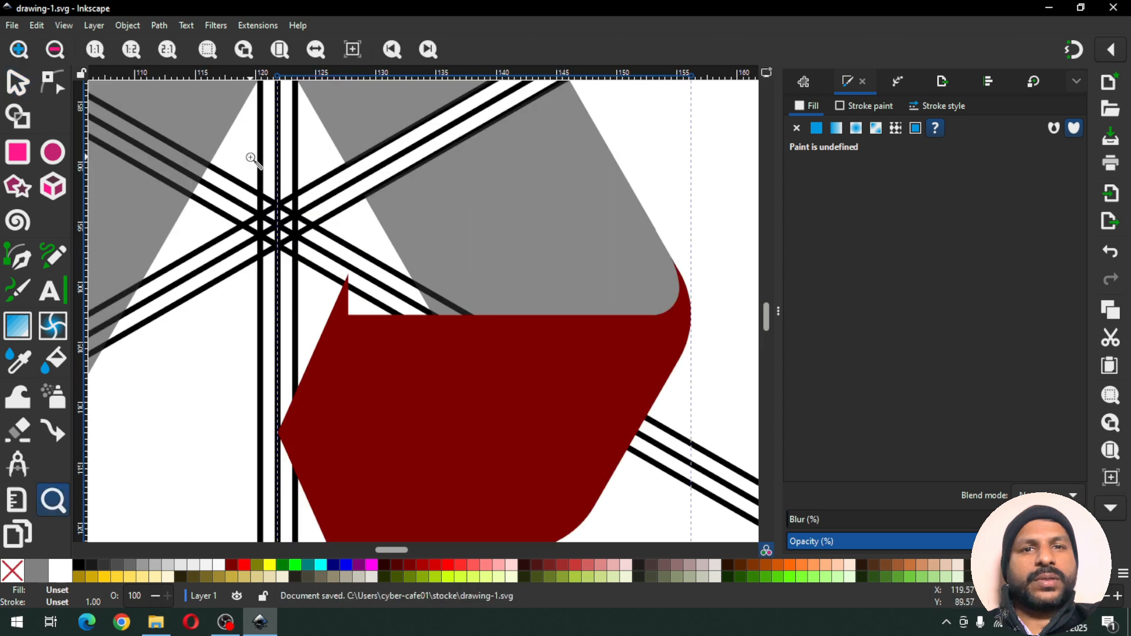
{"action": "left_click", "coordinate": [8, 89]}
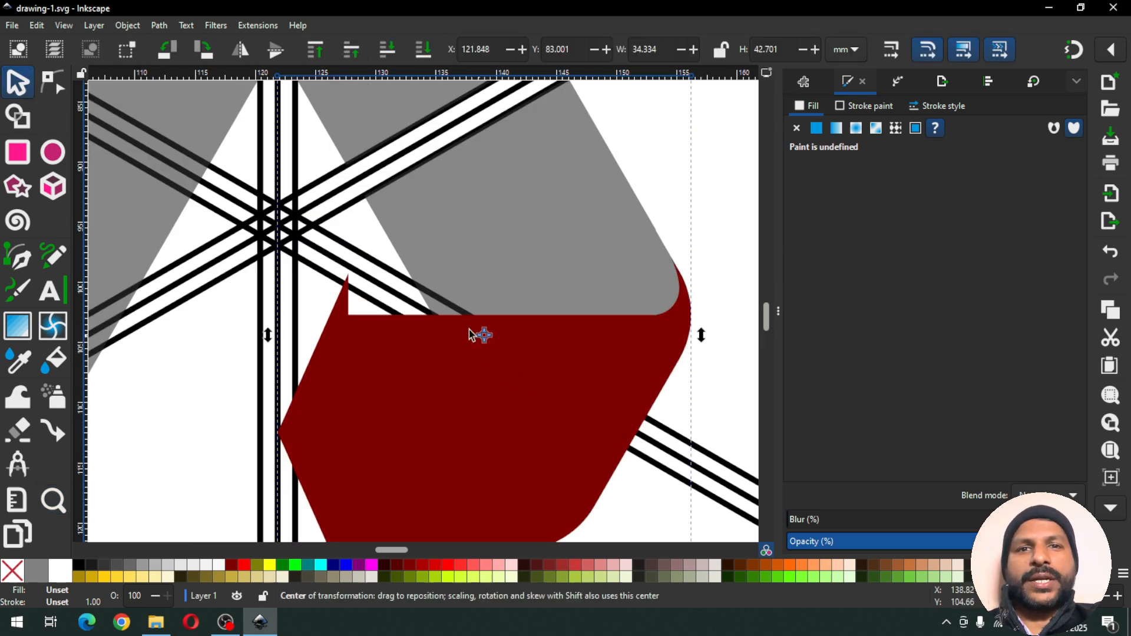
{"action": "left_click_drag", "start_coordinate": [469, 333], "coordinate": [277, 224]}
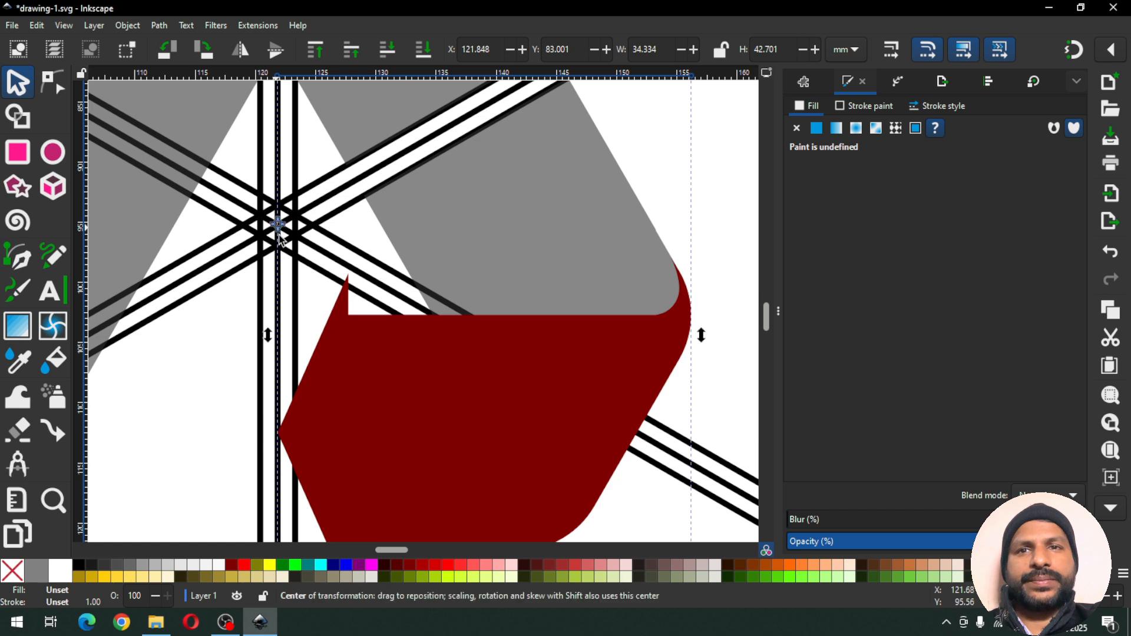
{"action": "left_click", "coordinate": [1076, 56]}
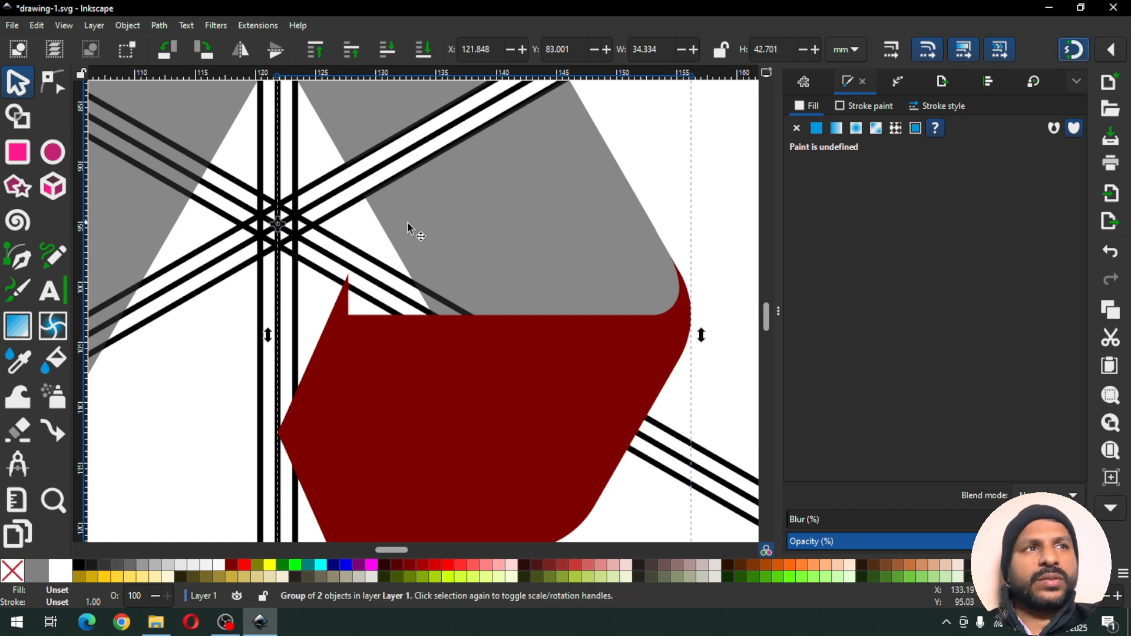
{"action": "left_click_drag", "start_coordinate": [283, 221], "coordinate": [281, 226]}
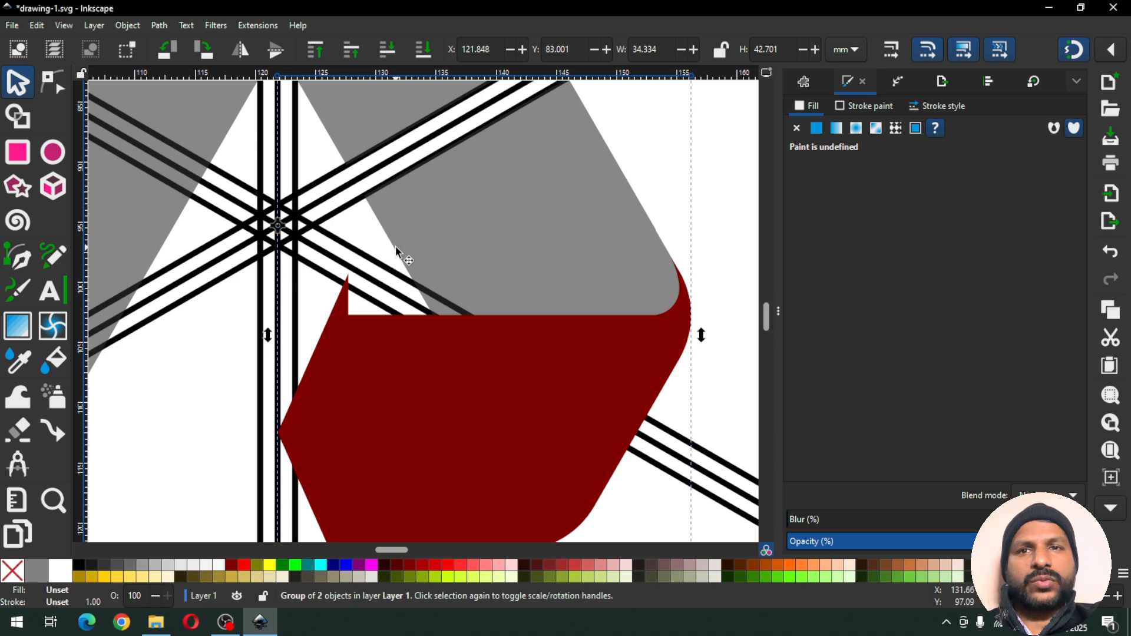
Duplicate the red-and-grey group and rotate copies clockwise in 120° increments around the star's centre to form three arrows, and save the drawing
{"action": "key", "text": "minus"}
{"action": "key", "text": "minus"}
{"action": "key", "text": "minus"}
{"action": "key", "text": "minus"}
{"action": "left_click", "coordinate": [534, 248]}
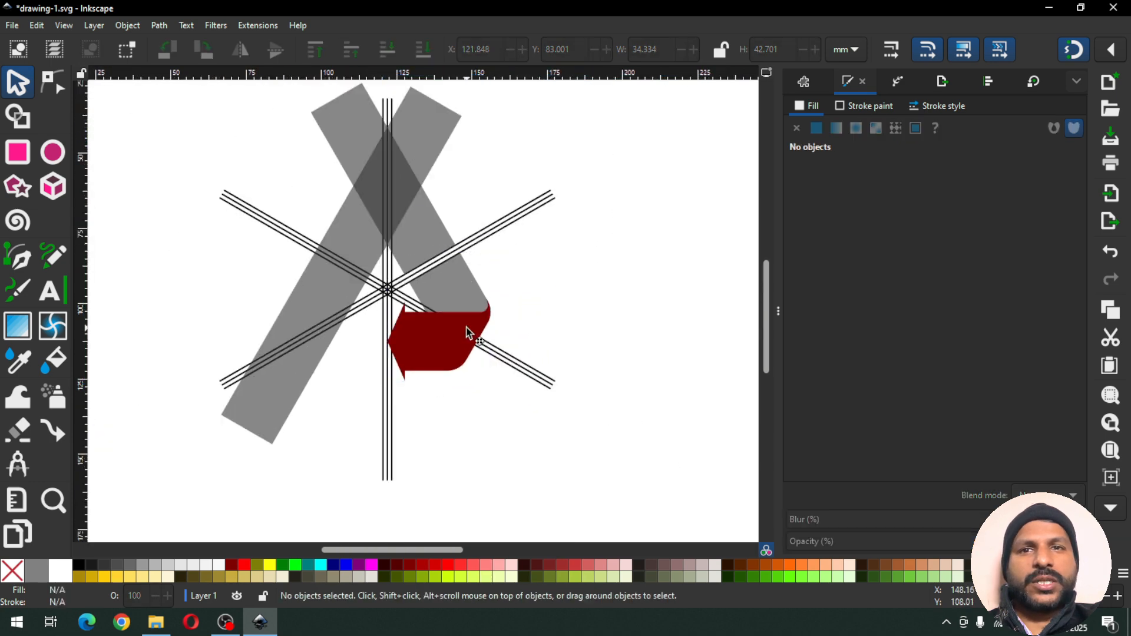
{"action": "left_click", "coordinate": [466, 327]}
{"action": "key", "text": "ctrl+d"}
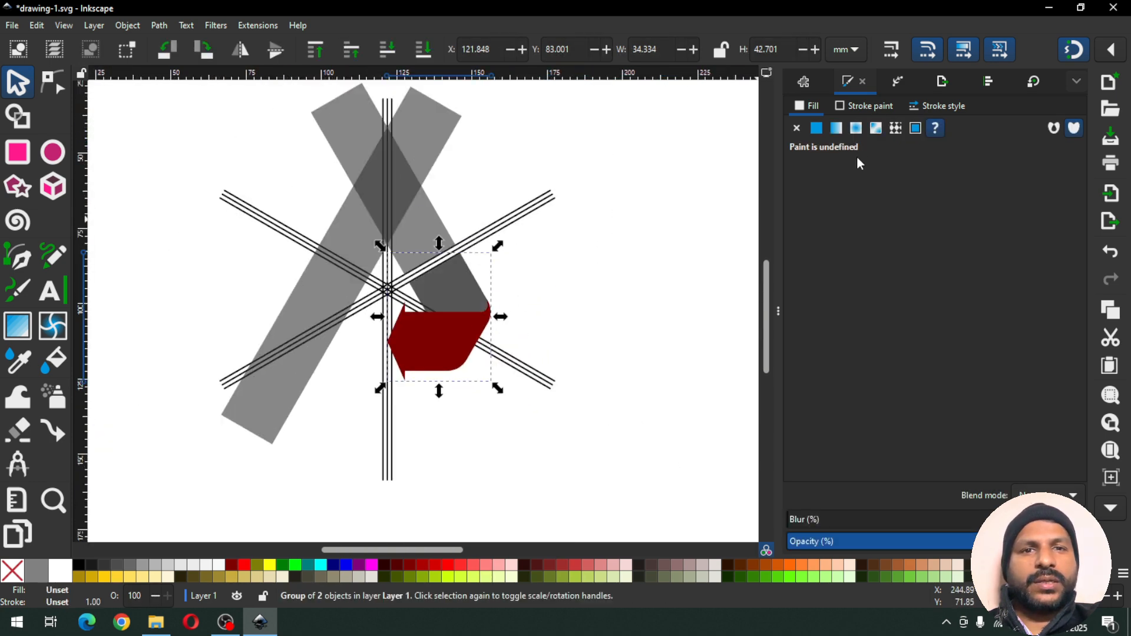
{"action": "left_click", "coordinate": [1033, 85]}
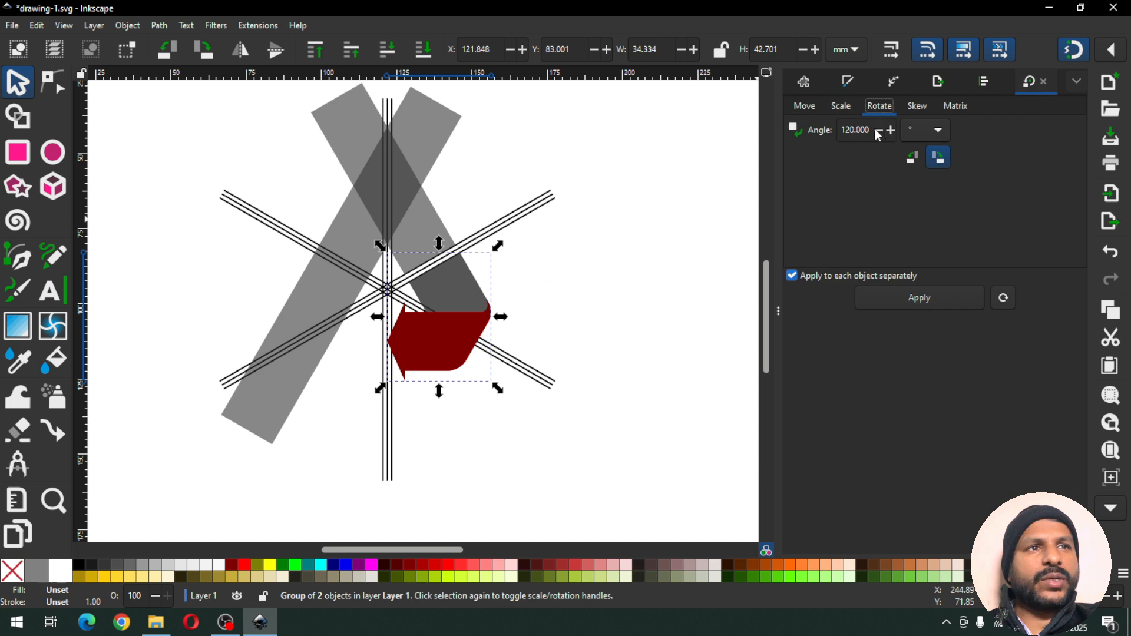
{"action": "left_click", "coordinate": [917, 297]}
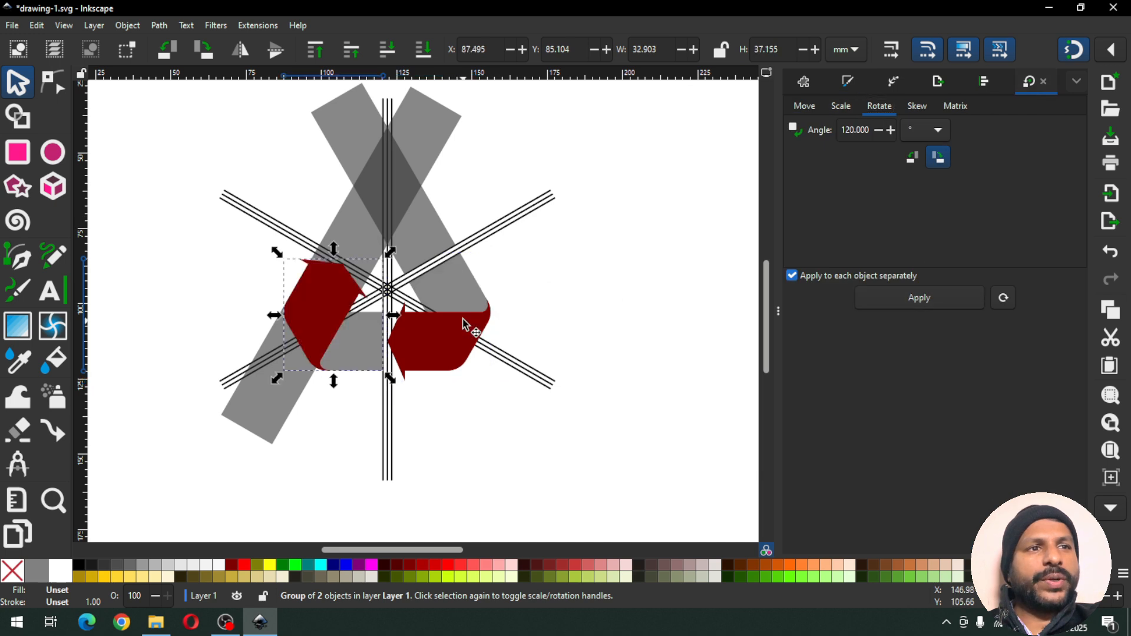
{"action": "left_click", "coordinate": [891, 304]}
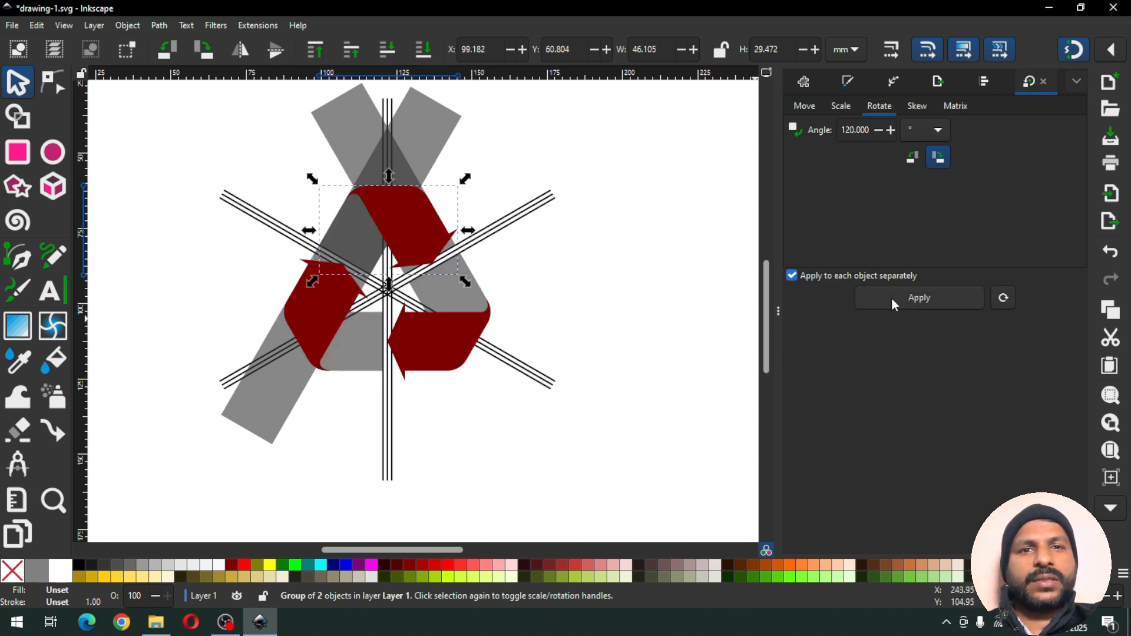
{"action": "left_click", "coordinate": [542, 310]}
{"action": "key", "text": "ctrl+s"}
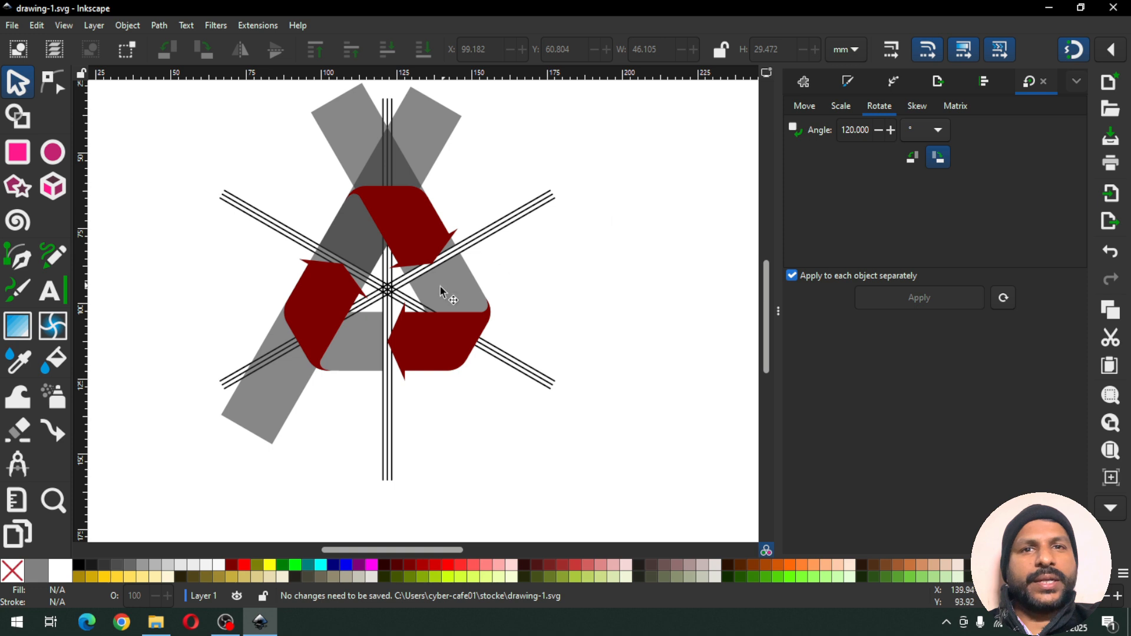
Delete the three sets of guide lines and the two leftover long grey bars, keeping only the three-arrow figure
{"action": "left_click", "coordinate": [507, 233]}
{"action": "key", "text": "Delete"}
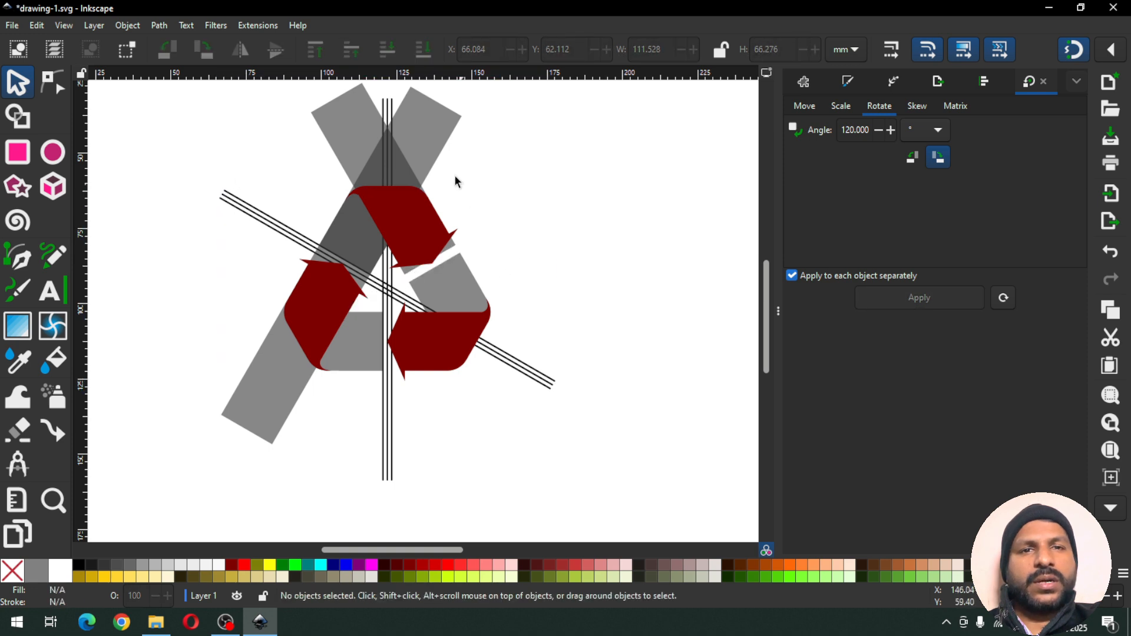
{"action": "left_click", "coordinate": [438, 145]}
{"action": "key", "text": "Delete"}
{"action": "left_click", "coordinate": [392, 135]}
{"action": "key", "text": "Delete"}
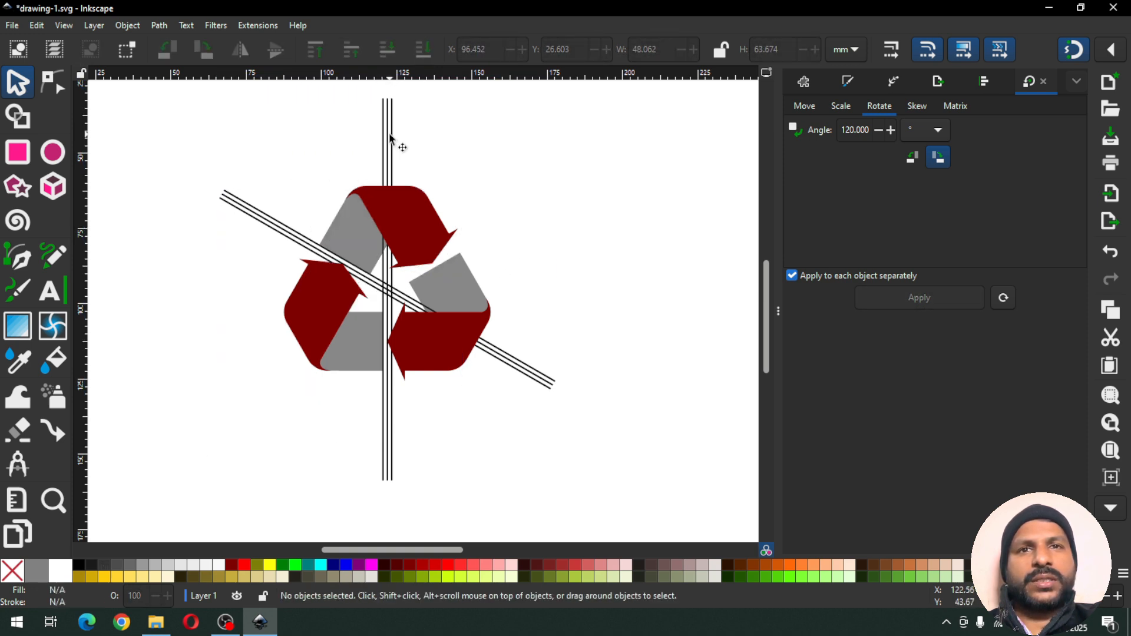
{"action": "left_click", "coordinate": [389, 136]}
{"action": "key", "text": "Delete"}
{"action": "left_click", "coordinate": [498, 359]}
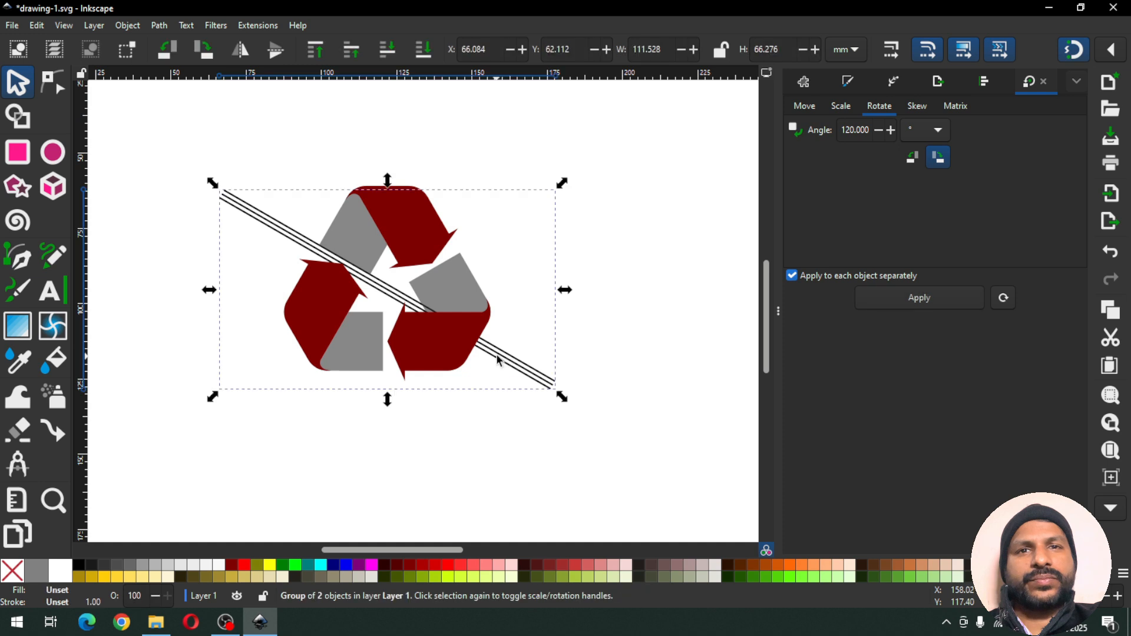
{"action": "key", "text": "Delete"}
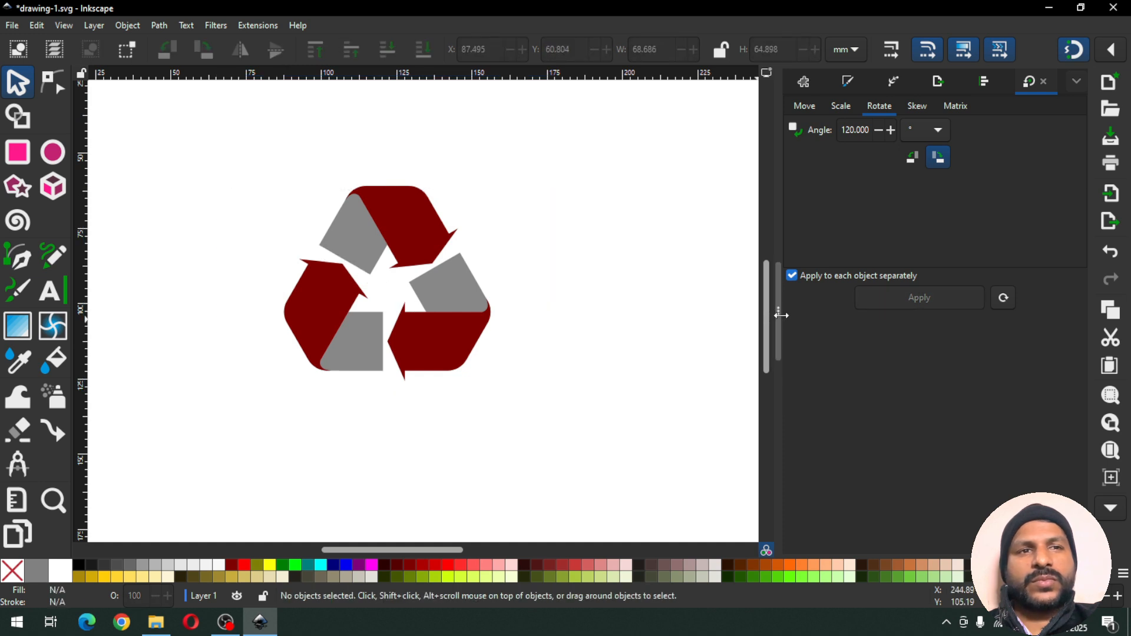
Hide the side dialogs and save the cleaned-up three-arrow drawing
{"action": "left_click", "coordinate": [781, 315]}
{"action": "key", "text": "z"}
{"action": "left_click_drag", "start_coordinate": [411, 156], "coordinate": [717, 399]}
{"action": "key", "text": "ctrl+s"}
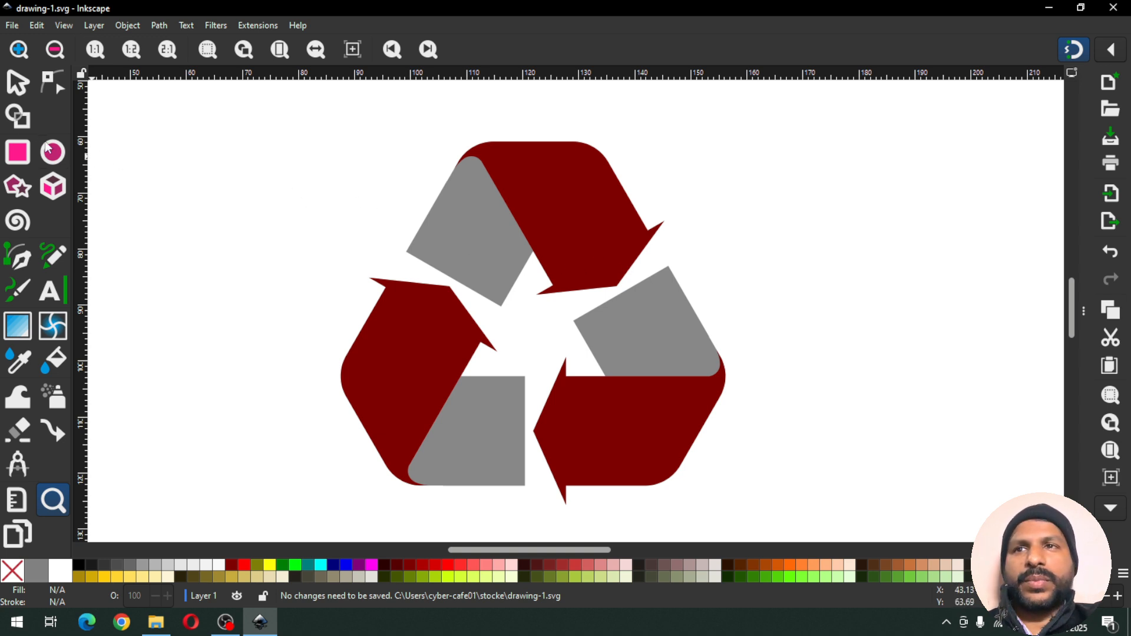
{"action": "key", "text": "s"}
{"action": "key", "text": "ctrl+s"}
Make the three grey pieces fully opaque by setting their fill alpha to 100, and save the drawing
{"action": "left_click", "coordinate": [468, 266]}
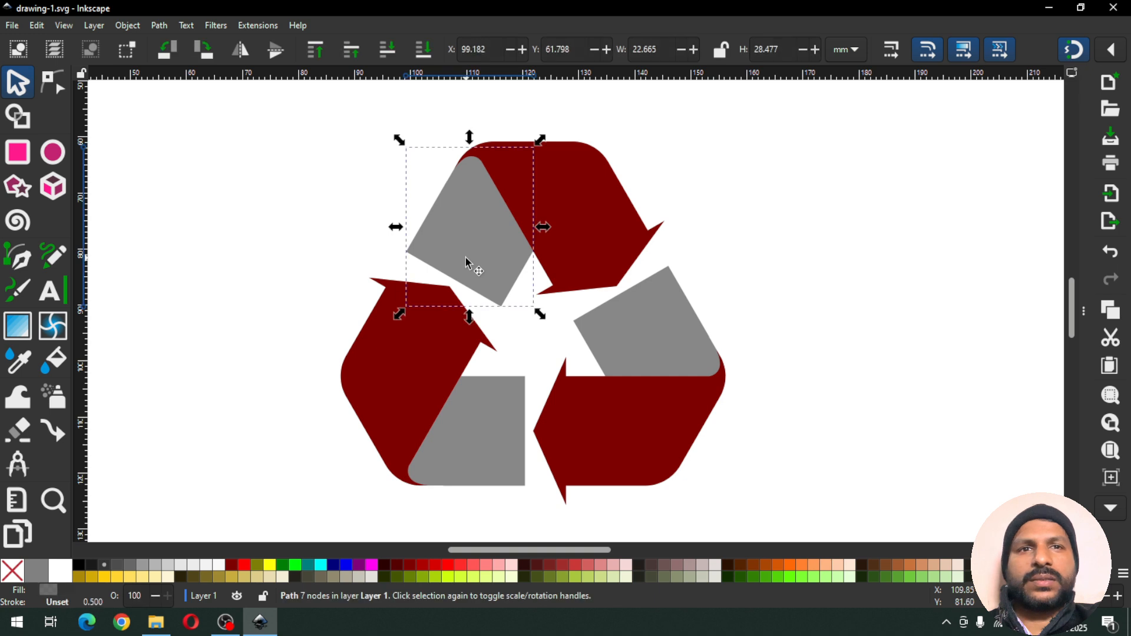
{"action": "left_click", "coordinate": [626, 328], "text": "shift"}
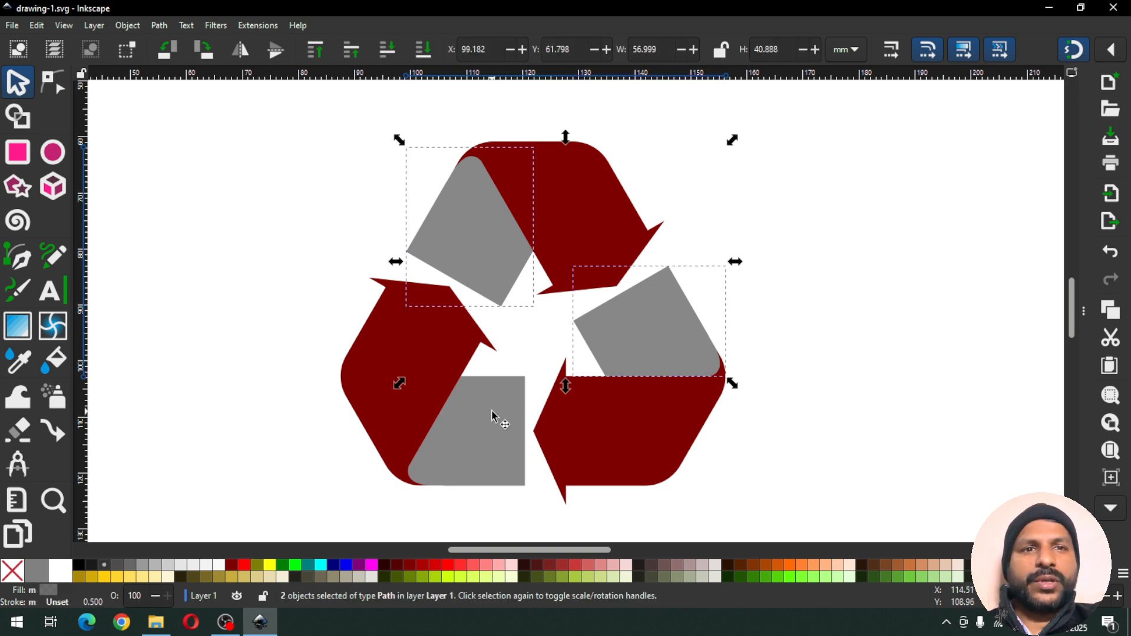
{"action": "left_click", "coordinate": [492, 414], "text": "shift"}
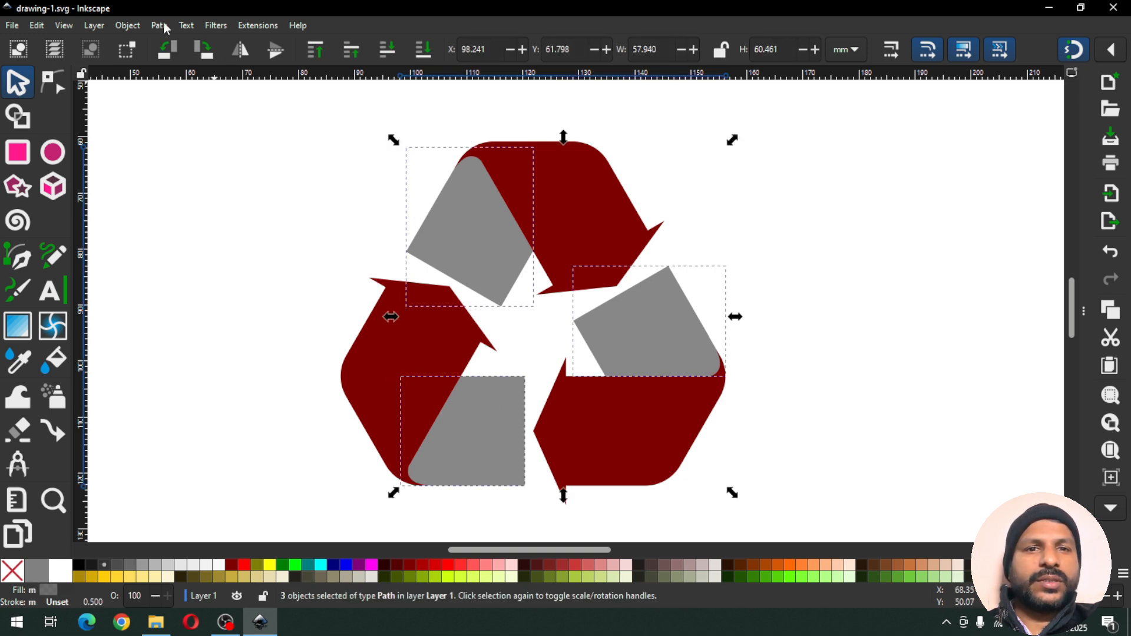
{"action": "key", "text": "ctrl+shift+m"}
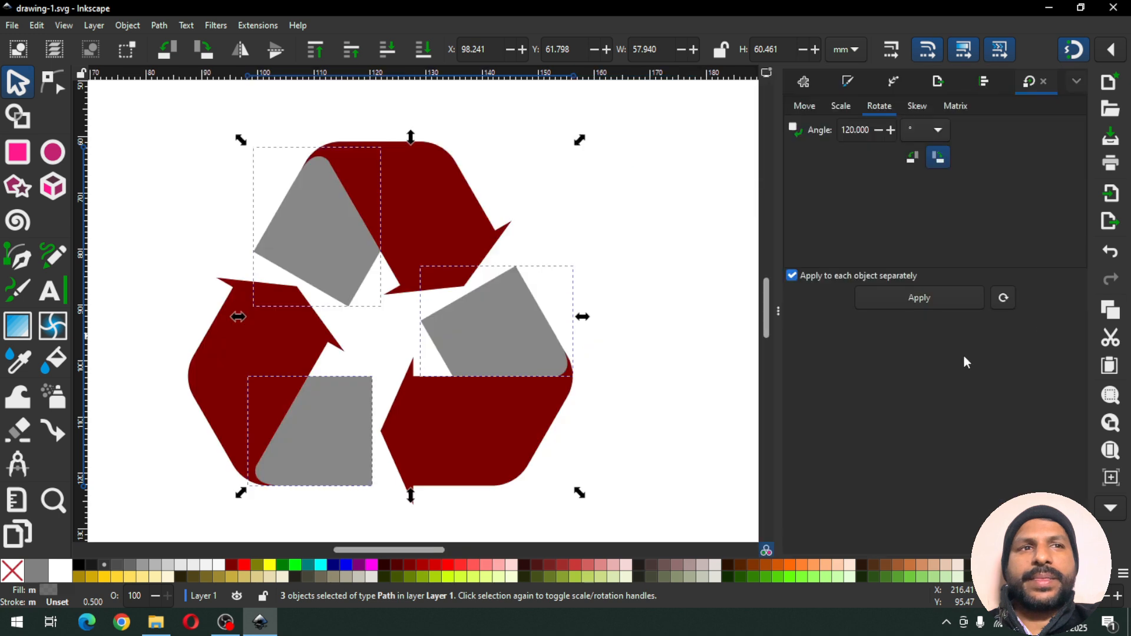
{"action": "left_click", "coordinate": [848, 81]}
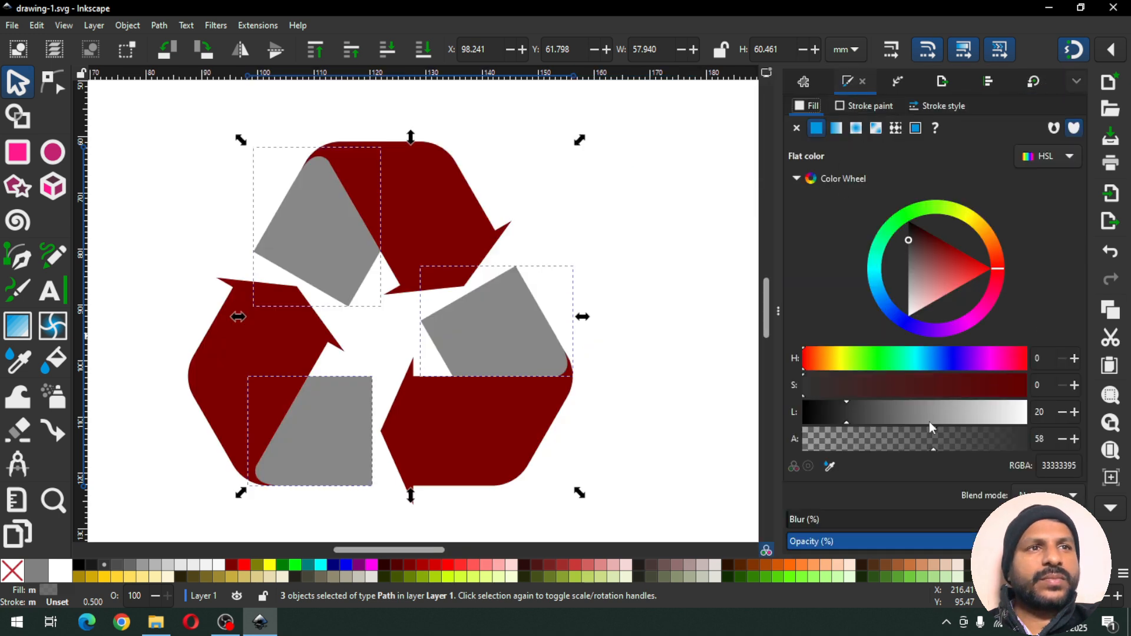
{"action": "left_click_drag", "start_coordinate": [931, 436], "coordinate": [1068, 437]}
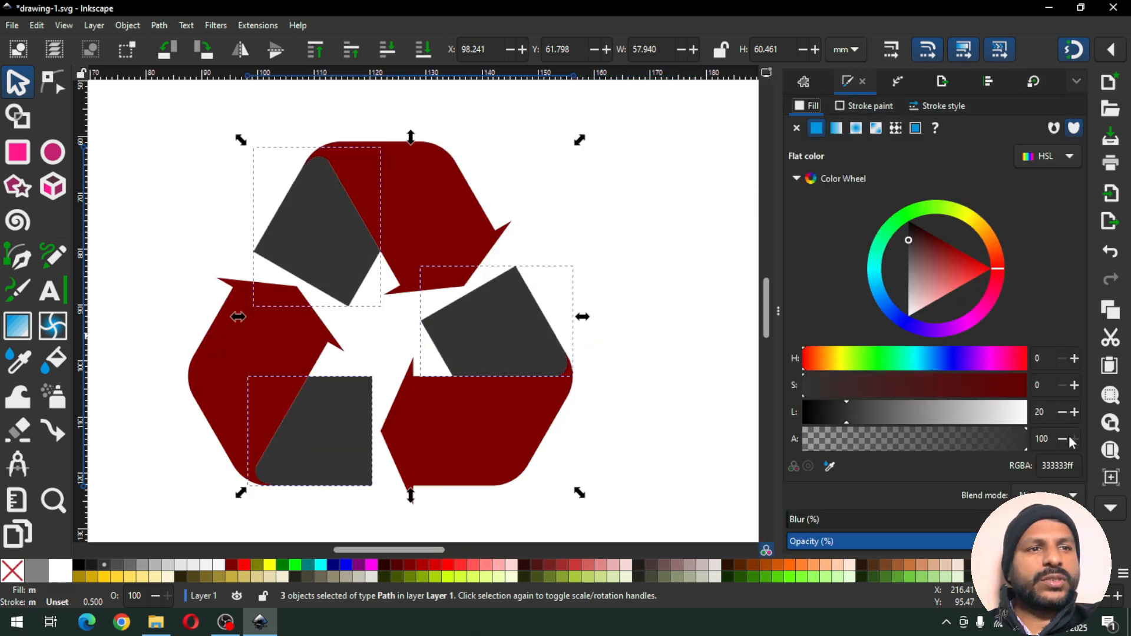
{"action": "left_click", "coordinate": [782, 316]}
{"action": "left_click", "coordinate": [794, 312]}
{"action": "key", "text": "ctrl+s"}
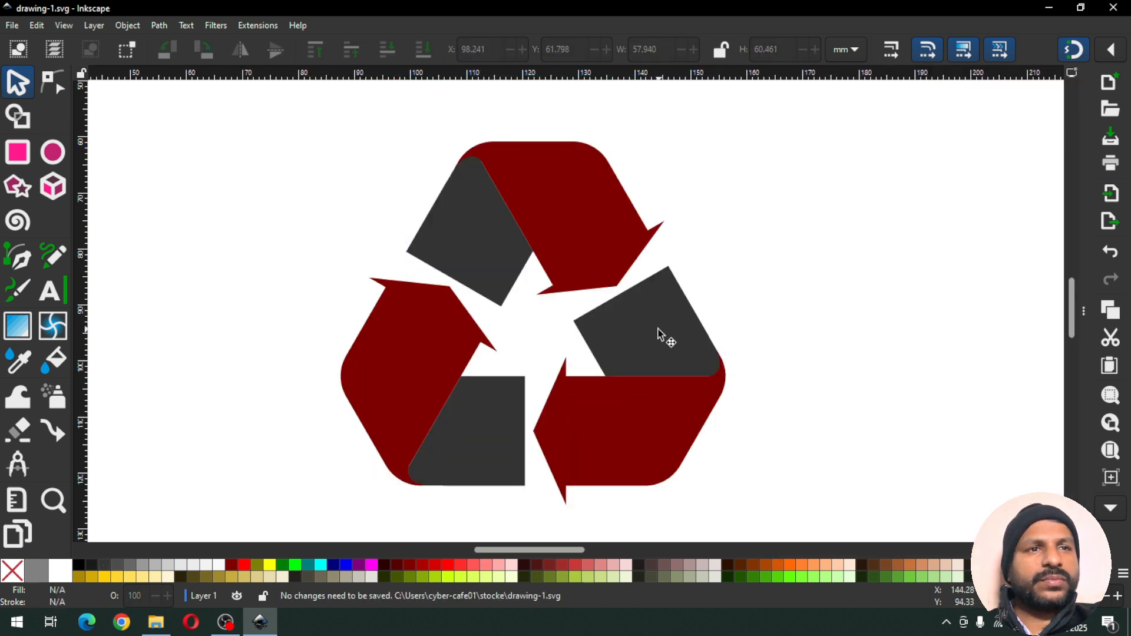
Apply a linear gradient to the solid grey piece at the symbol's right, running diagonally from its upper-left edge to its lower-right edge at about 52°
{"action": "left_click", "coordinate": [659, 334]}
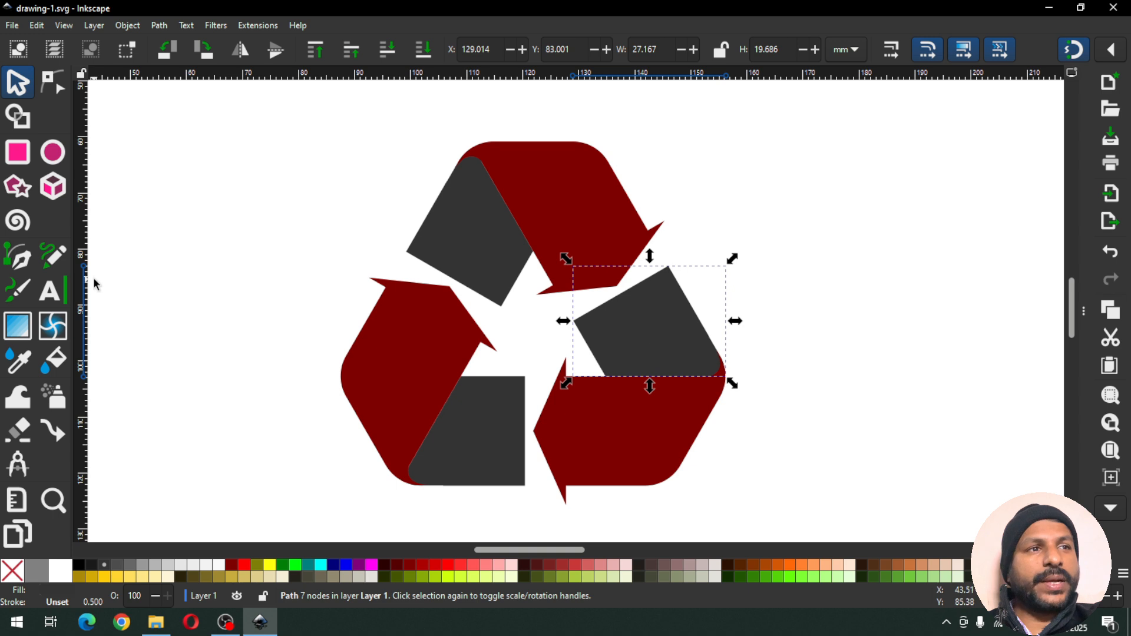
{"action": "left_click", "coordinate": [32, 336]}
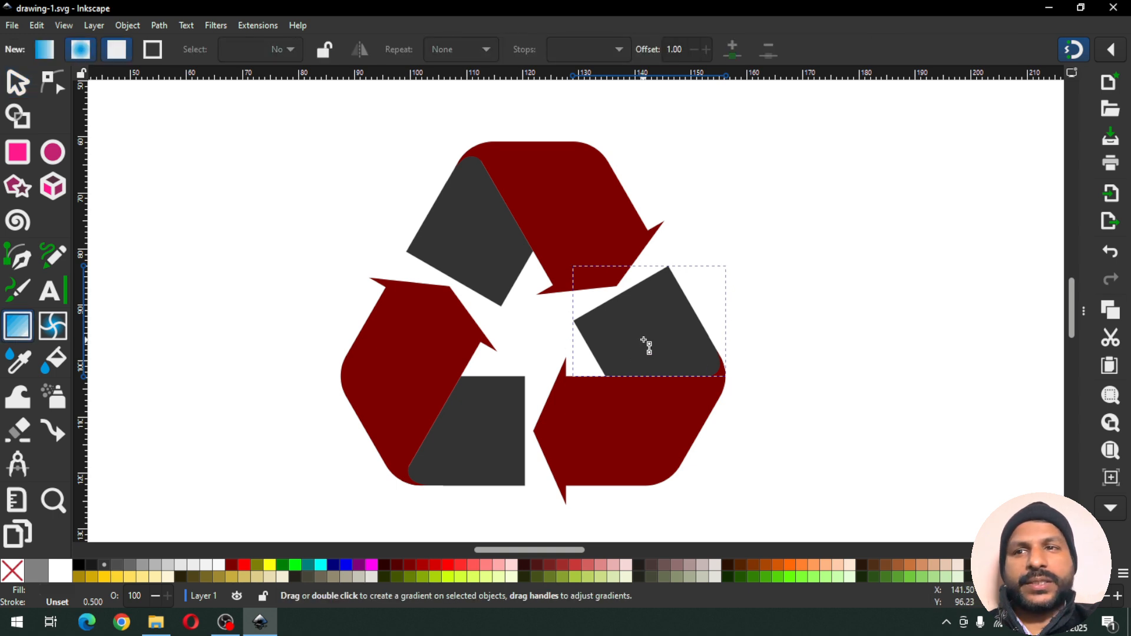
{"action": "left_click_drag", "start_coordinate": [649, 321], "coordinate": [672, 395]}
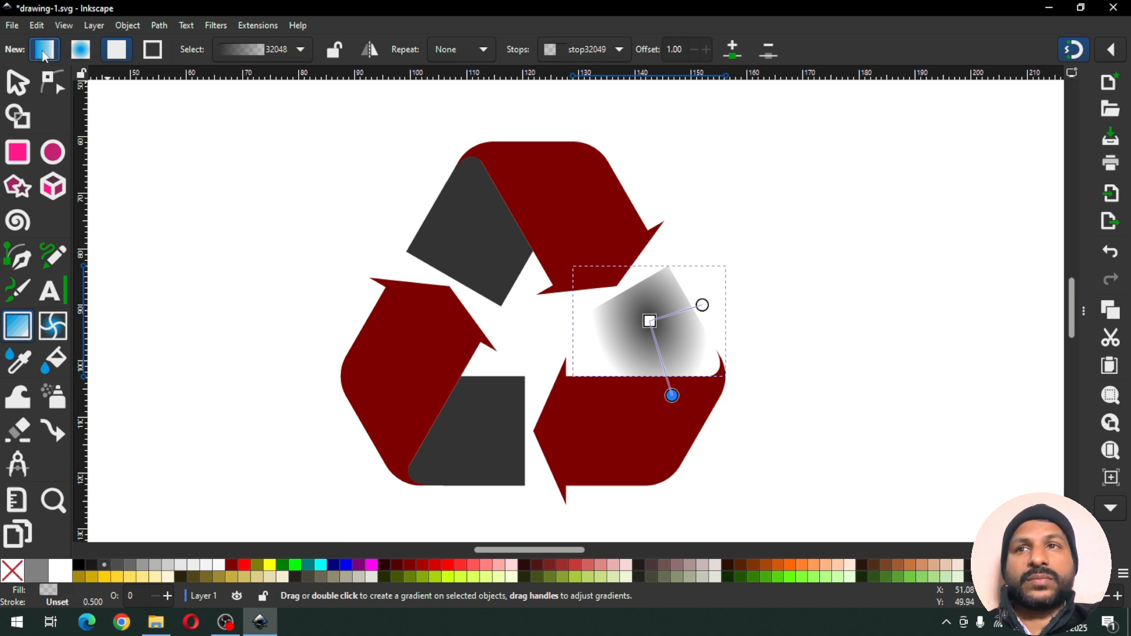
{"action": "left_click", "coordinate": [1083, 313]}
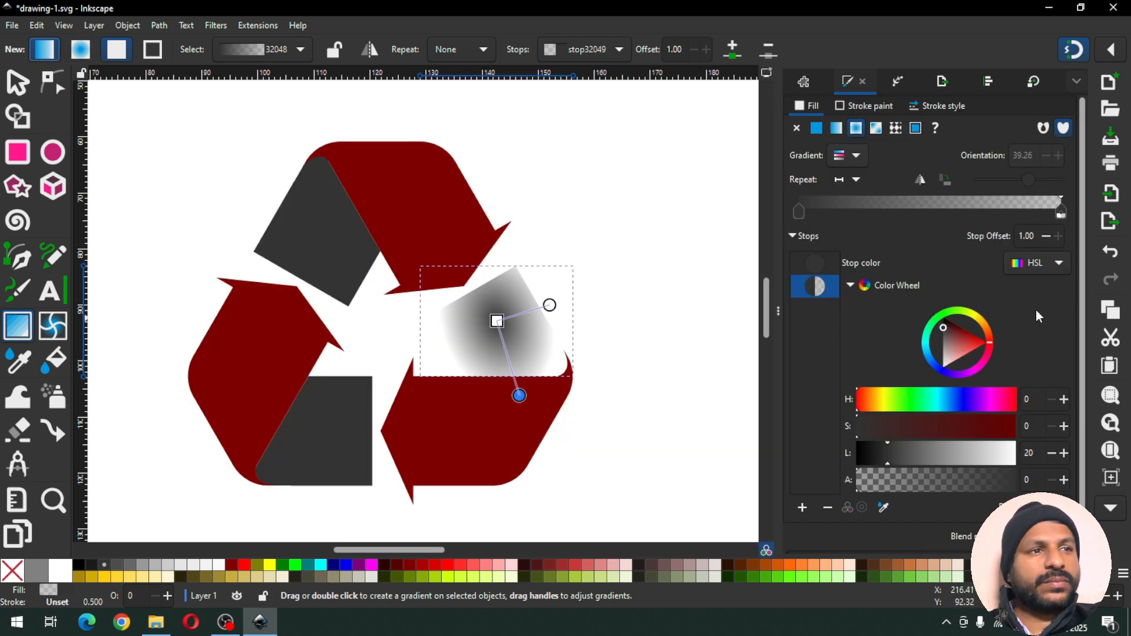
{"action": "left_click", "coordinate": [836, 128]}
{"action": "left_click_drag", "start_coordinate": [453, 322], "coordinate": [469, 294]}
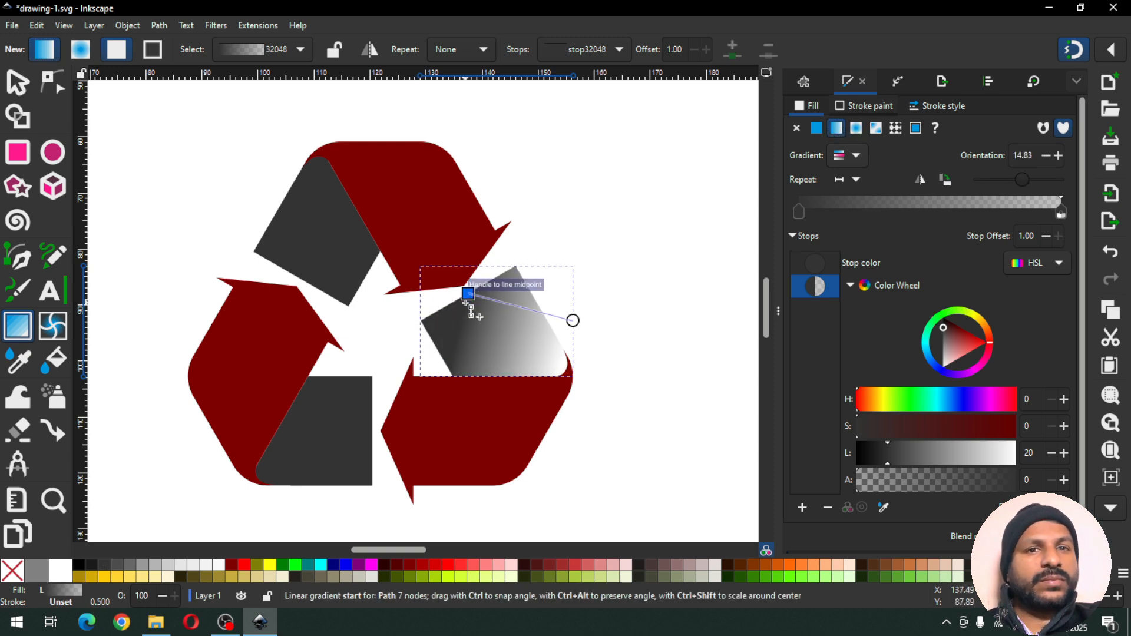
{"action": "left_click_drag", "start_coordinate": [576, 323], "coordinate": [537, 378]}
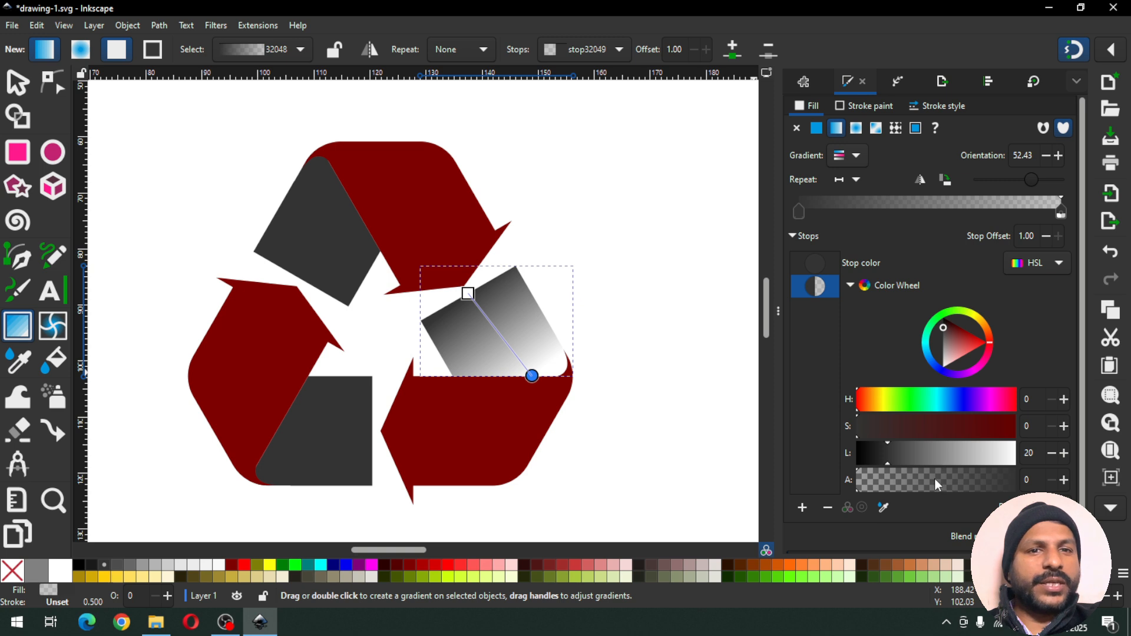
Make the gradient's end stop opaque near-black with alpha 100 and lightness 1, and its start stop grey with lightness 60
{"action": "left_click_drag", "start_coordinate": [942, 481], "coordinate": [1051, 486]}
{"action": "left_click_drag", "start_coordinate": [868, 454], "coordinate": [864, 451]}
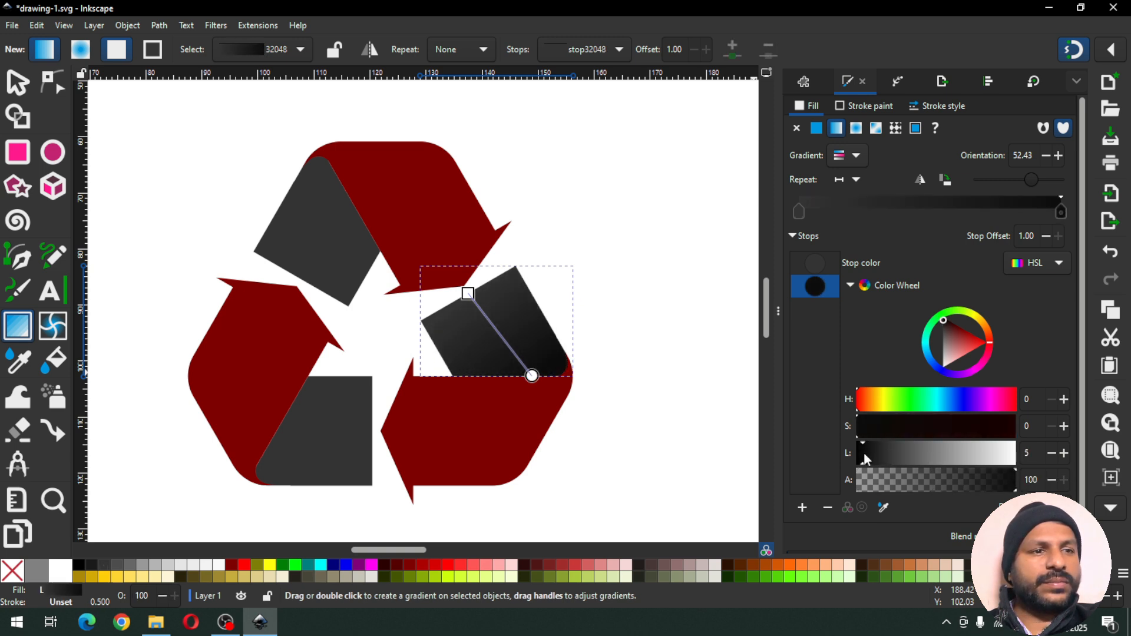
{"action": "left_click", "coordinate": [468, 294]}
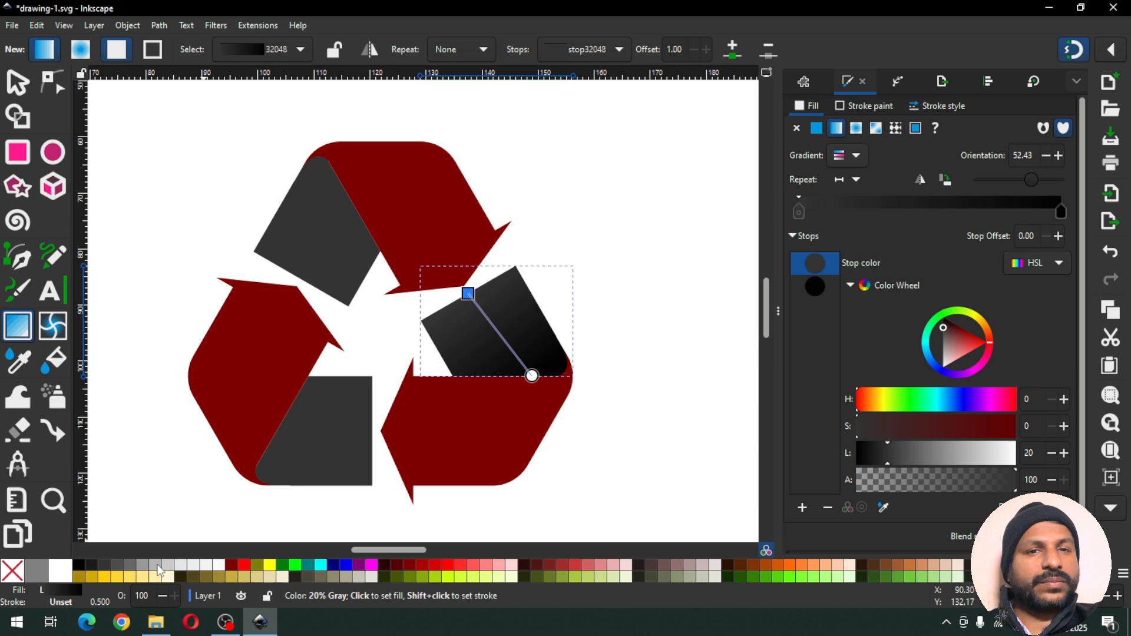
{"action": "left_click", "coordinate": [122, 564]}
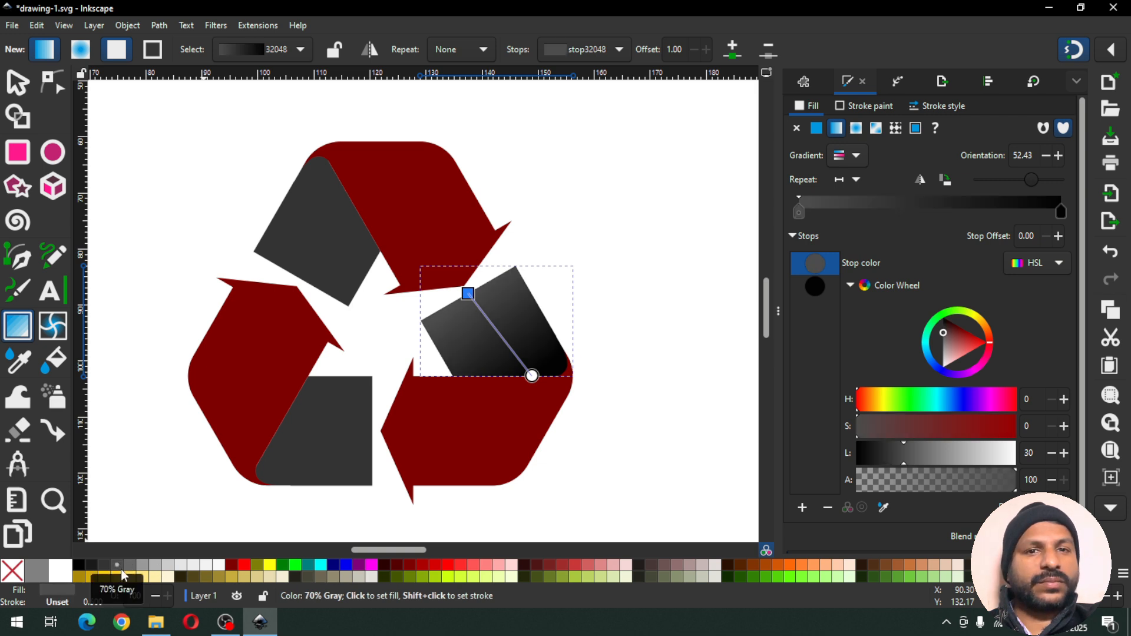
{"action": "left_click", "coordinate": [130, 564]}
{"action": "left_click", "coordinate": [142, 564]}
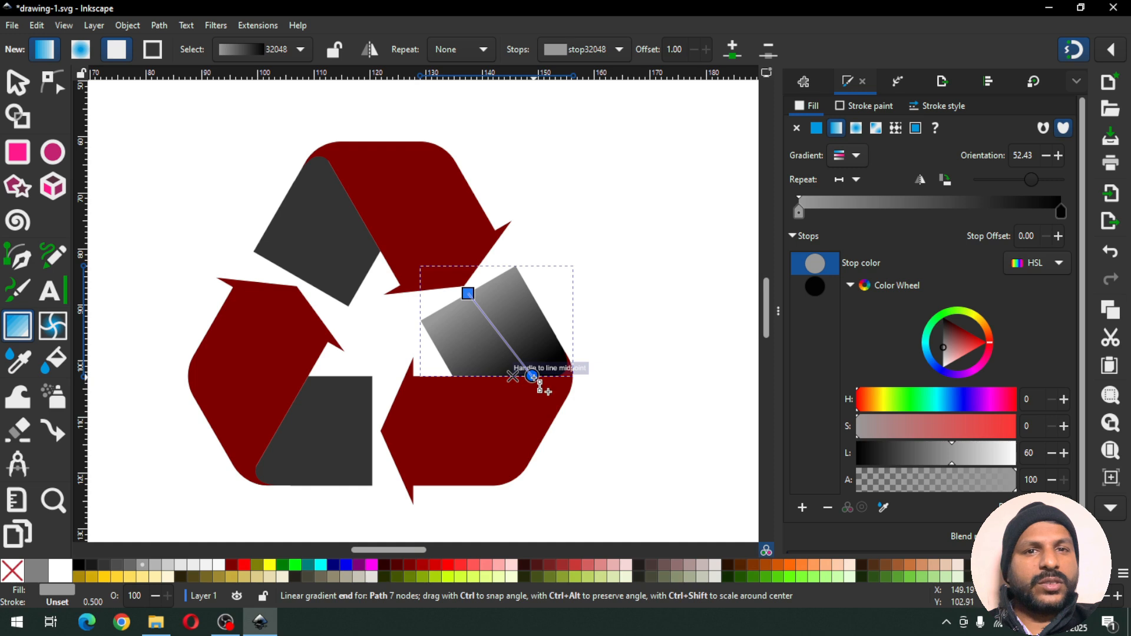
Extend the right piece's gradient end diagonally beyond its lower-right corner to soften the dark area, and save the drawing
{"action": "left_click_drag", "start_coordinate": [532, 375], "coordinate": [591, 437]}
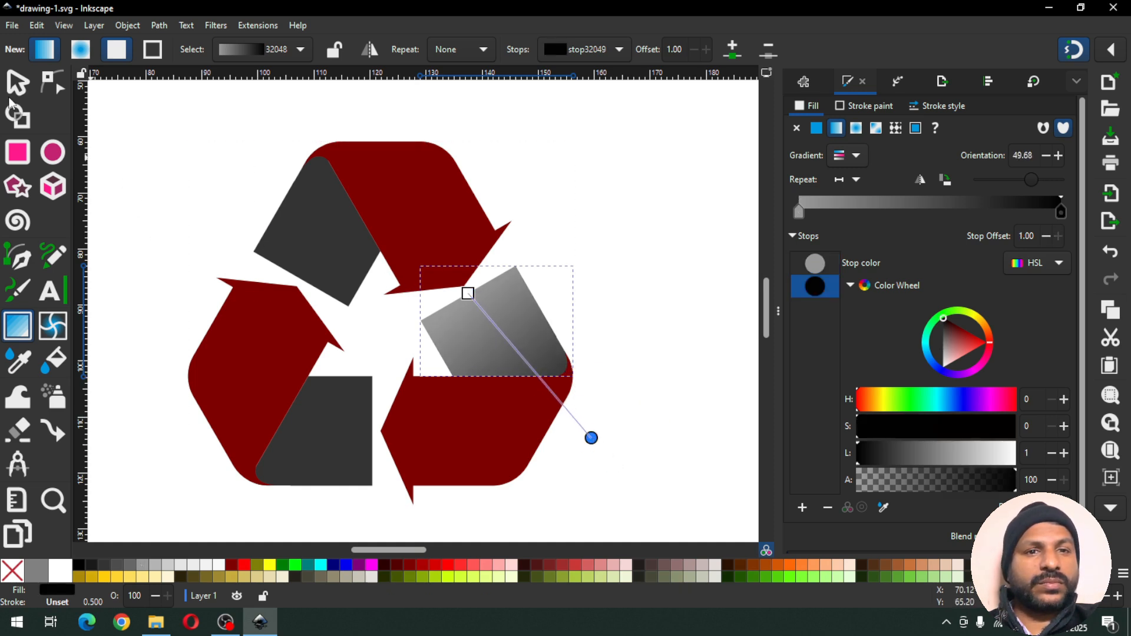
{"action": "left_click", "coordinate": [17, 83]}
{"action": "left_click", "coordinate": [611, 244]}
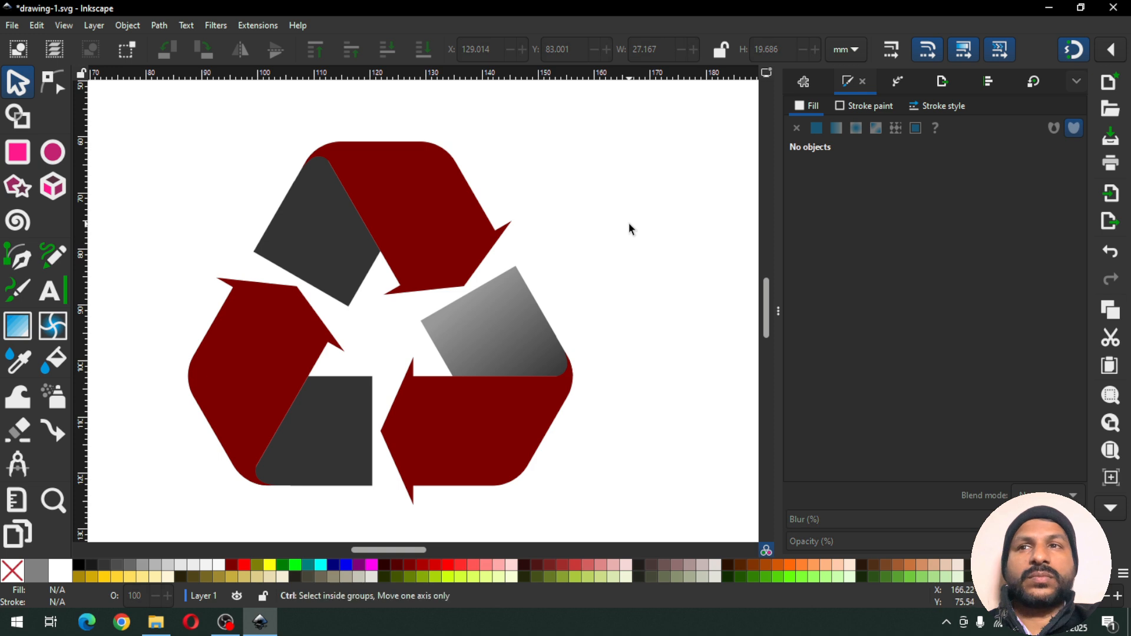
{"action": "key", "text": "ctrl+s"}
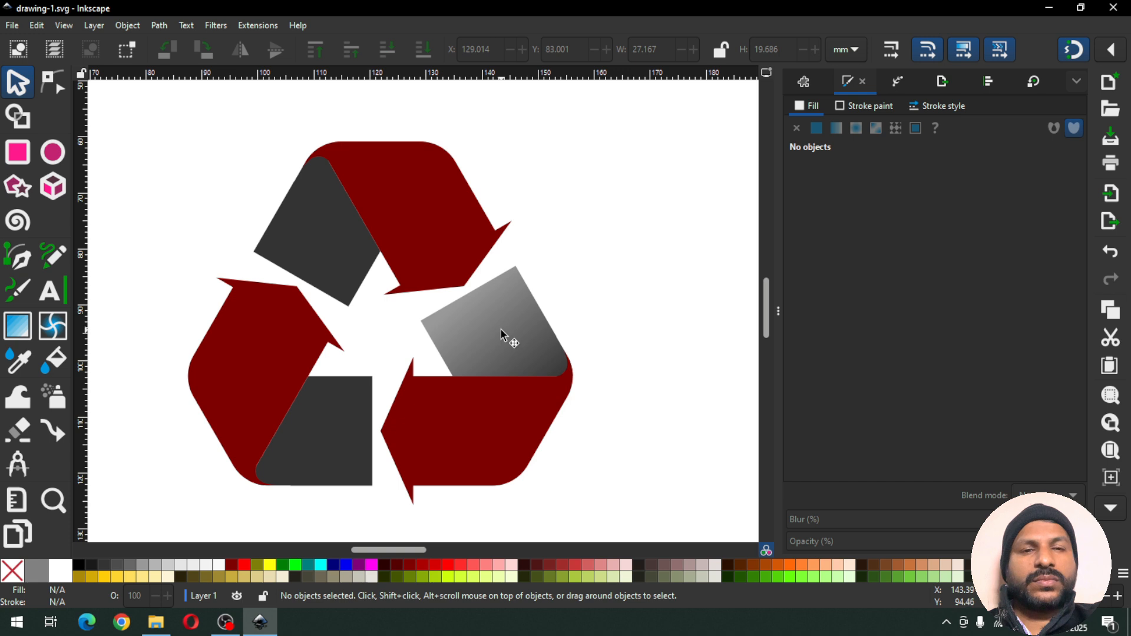
Fill the other two grey pieces with the existing grey-to-black linear gradient
{"action": "left_click", "coordinate": [335, 252]}
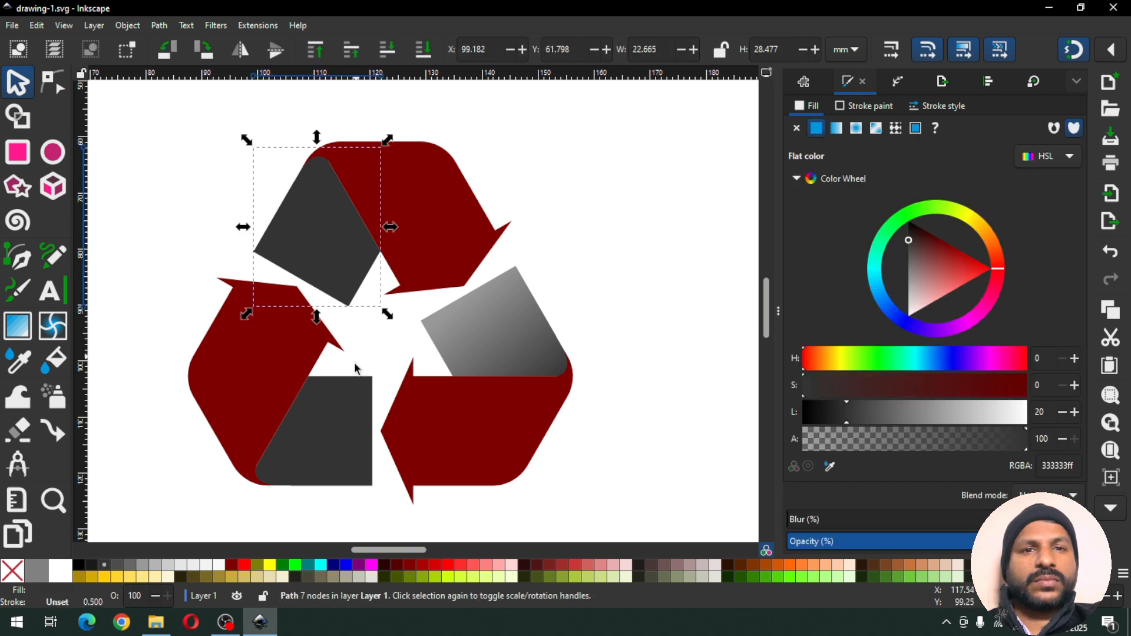
{"action": "left_click", "coordinate": [353, 446], "text": "shift"}
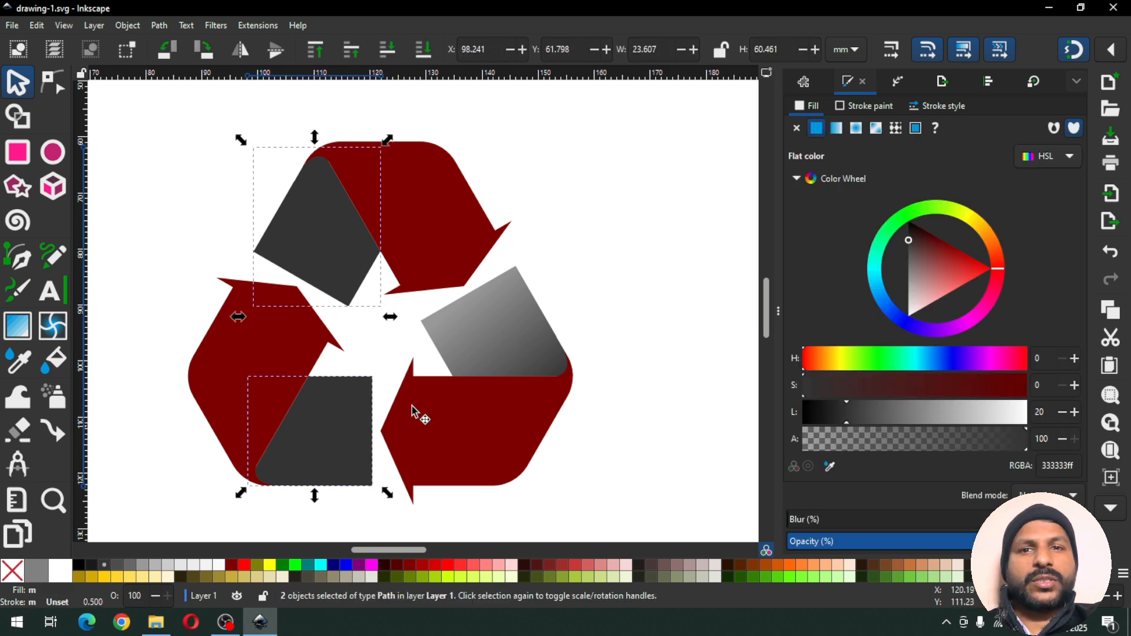
{"action": "left_click", "coordinate": [836, 127]}
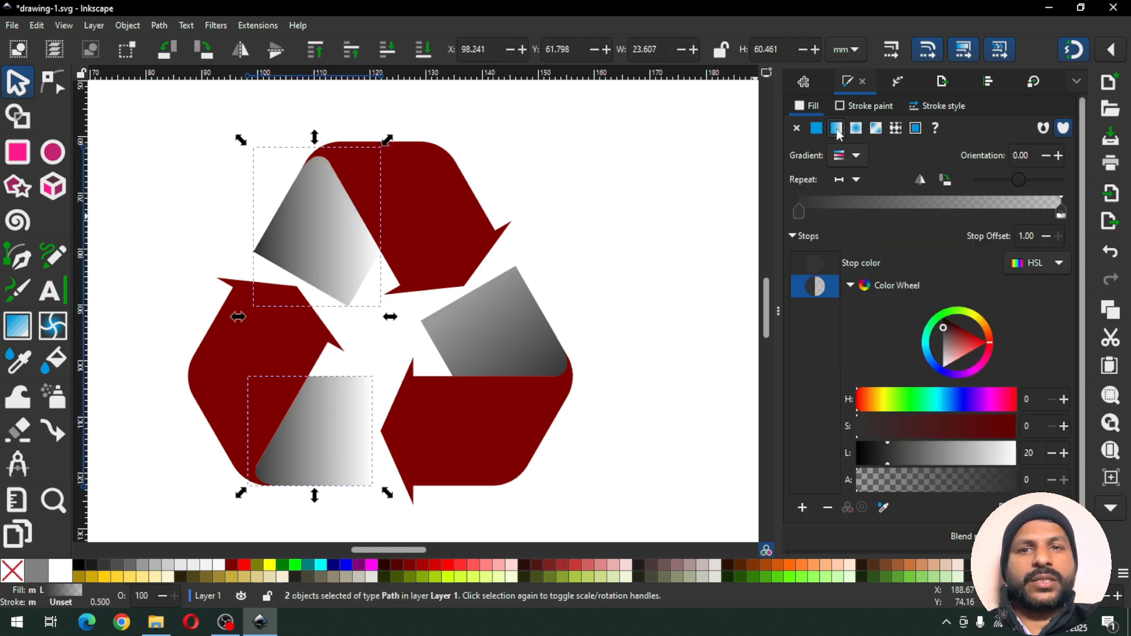
{"action": "left_click", "coordinate": [855, 157]}
{"action": "left_click", "coordinate": [804, 228]}
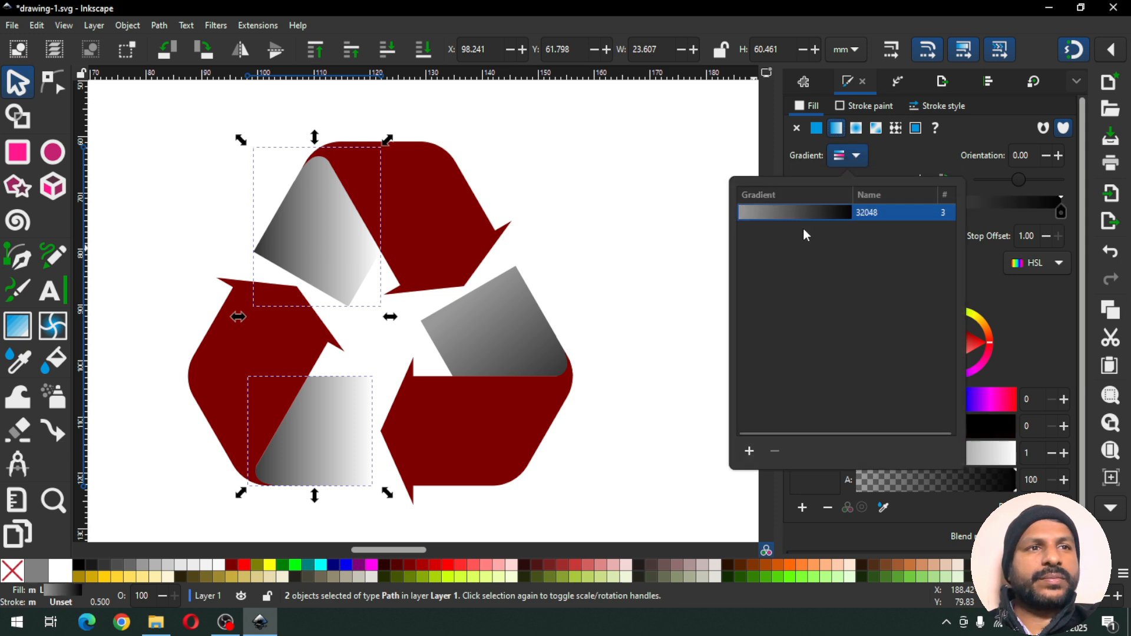
{"action": "left_click", "coordinate": [597, 221]}
{"action": "left_click", "coordinate": [573, 220]}
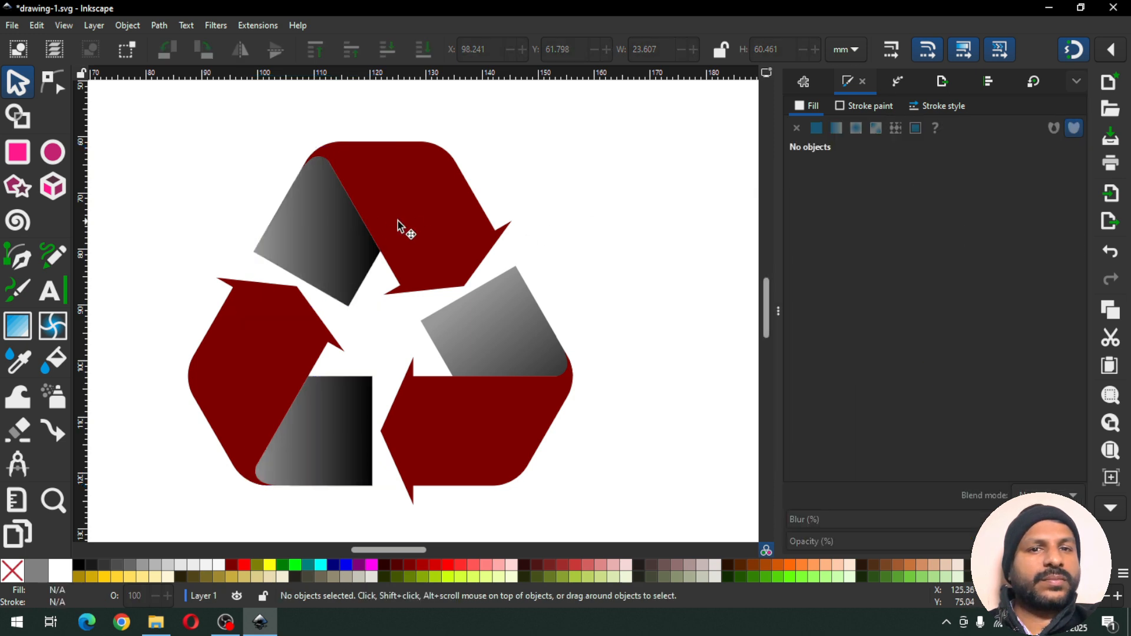
Reorient the upper-left grey piece's gradient to about -54°, running from light near its lower edge to dark beyond the top fold
{"action": "left_click", "coordinate": [344, 232]}
{"action": "left_click", "coordinate": [17, 330]}
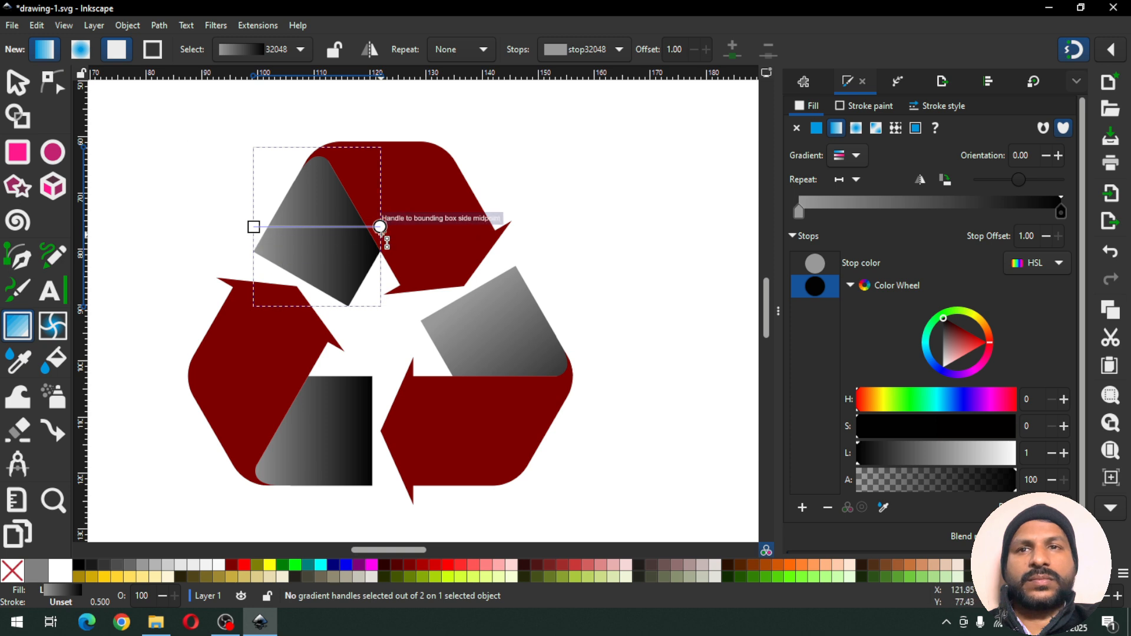
{"action": "left_click_drag", "start_coordinate": [380, 227], "coordinate": [416, 167]}
{"action": "left_click", "coordinate": [256, 228]}
{"action": "left_click_drag", "start_coordinate": [255, 228], "coordinate": [326, 278]}
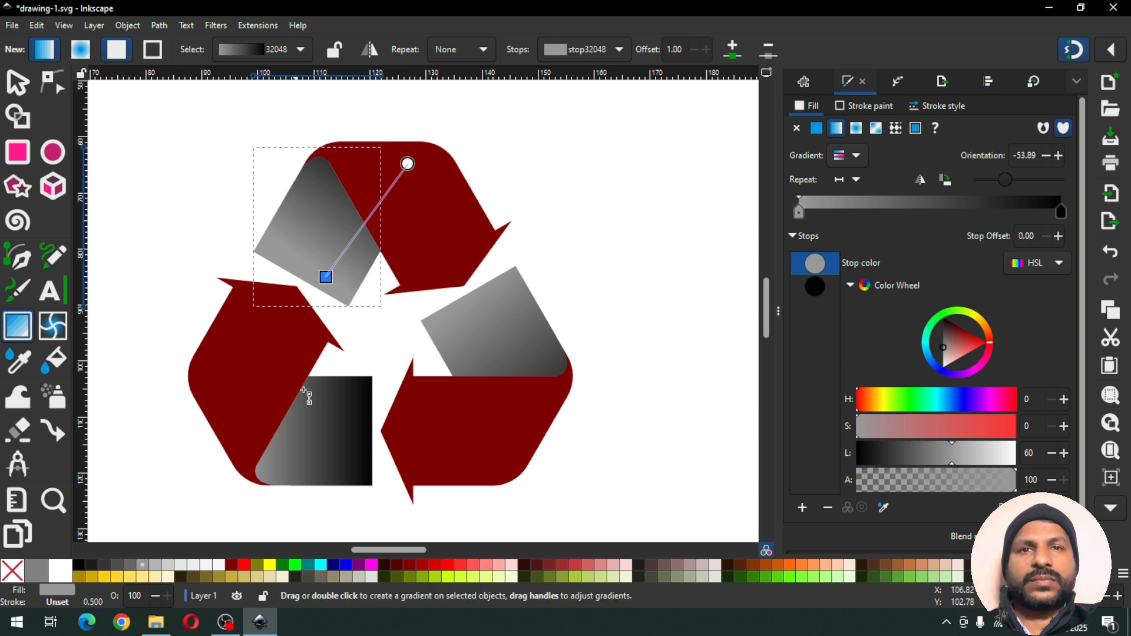
Reorient the lower-left grey piece's gradient to about -161° so it darkens toward the red fold, and save the drawing
{"action": "left_click", "coordinate": [328, 426]}
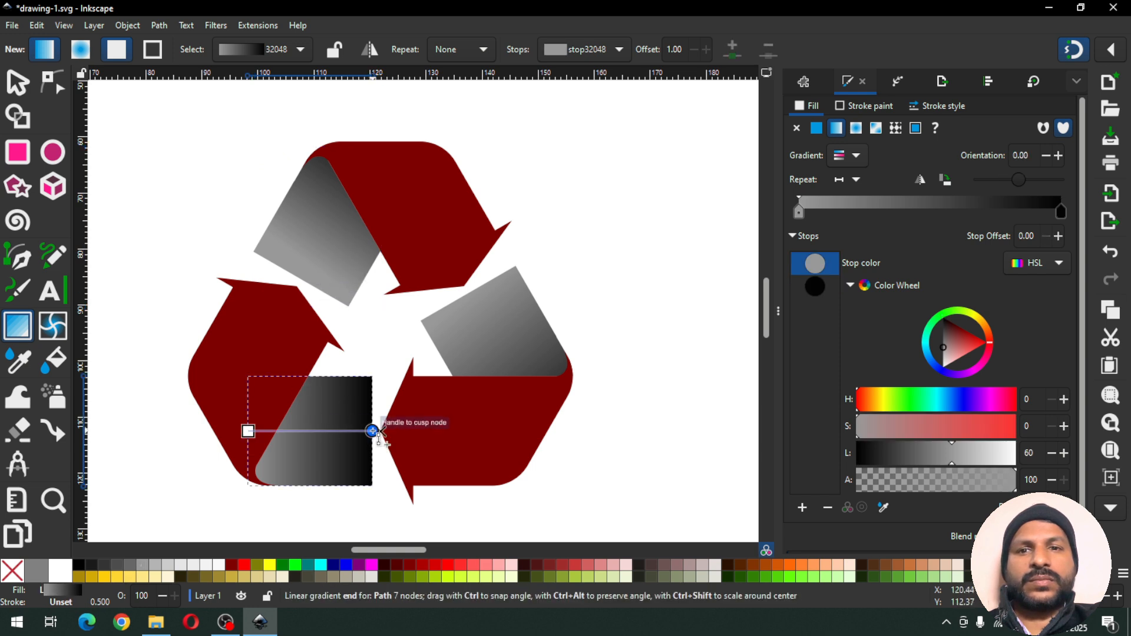
{"action": "left_click_drag", "start_coordinate": [372, 432], "coordinate": [464, 432]}
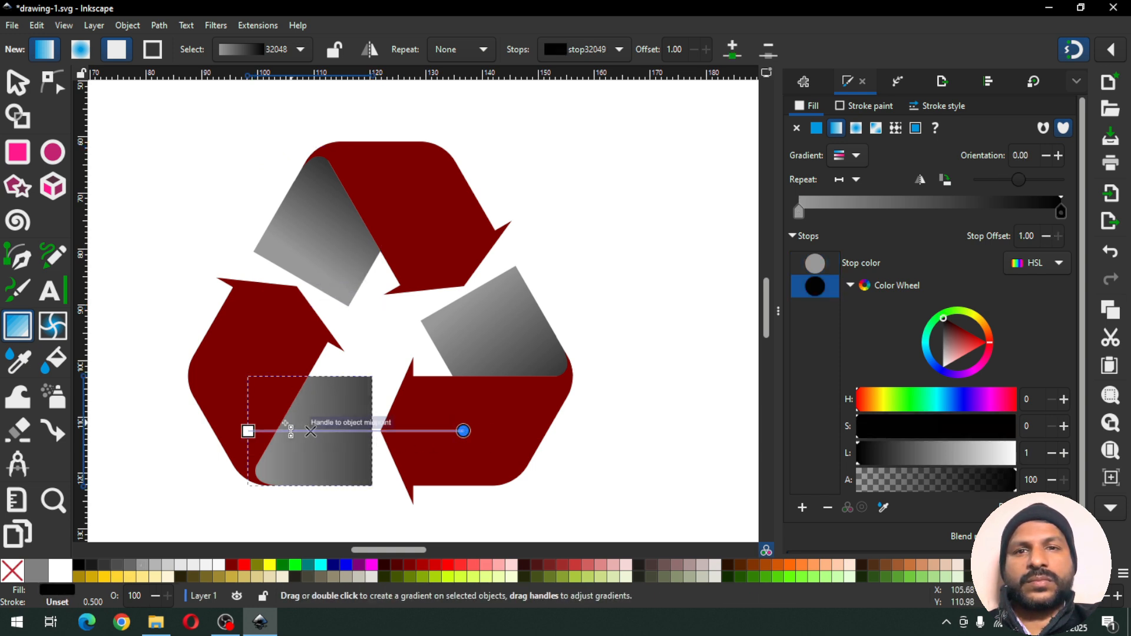
{"action": "left_click_drag", "start_coordinate": [248, 431], "coordinate": [353, 449]}
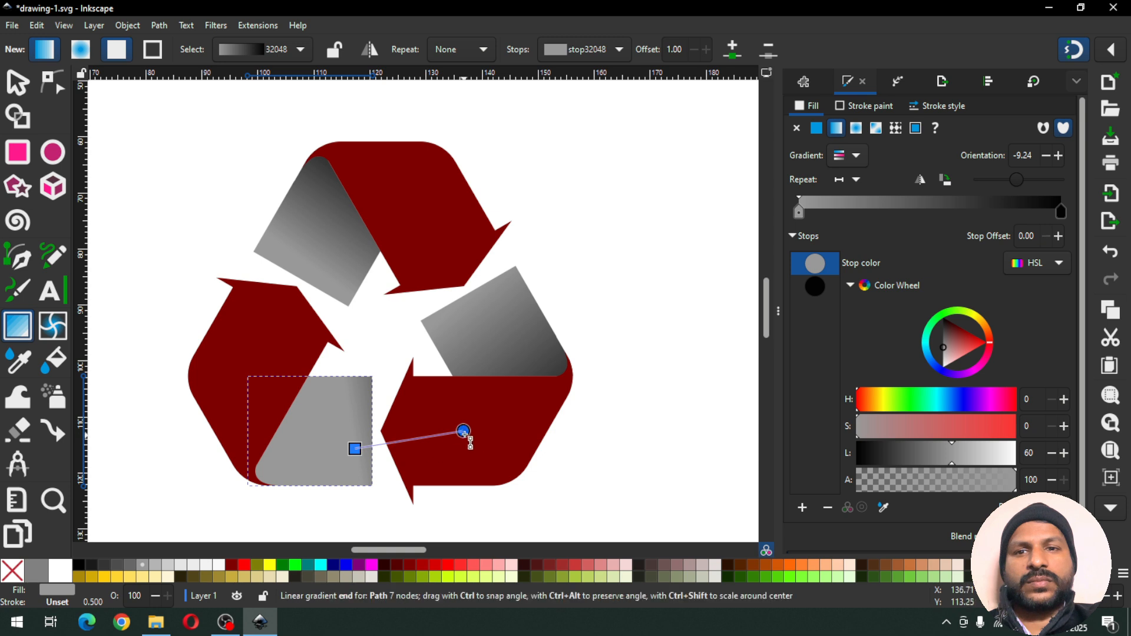
{"action": "left_click_drag", "start_coordinate": [462, 431], "coordinate": [237, 409]}
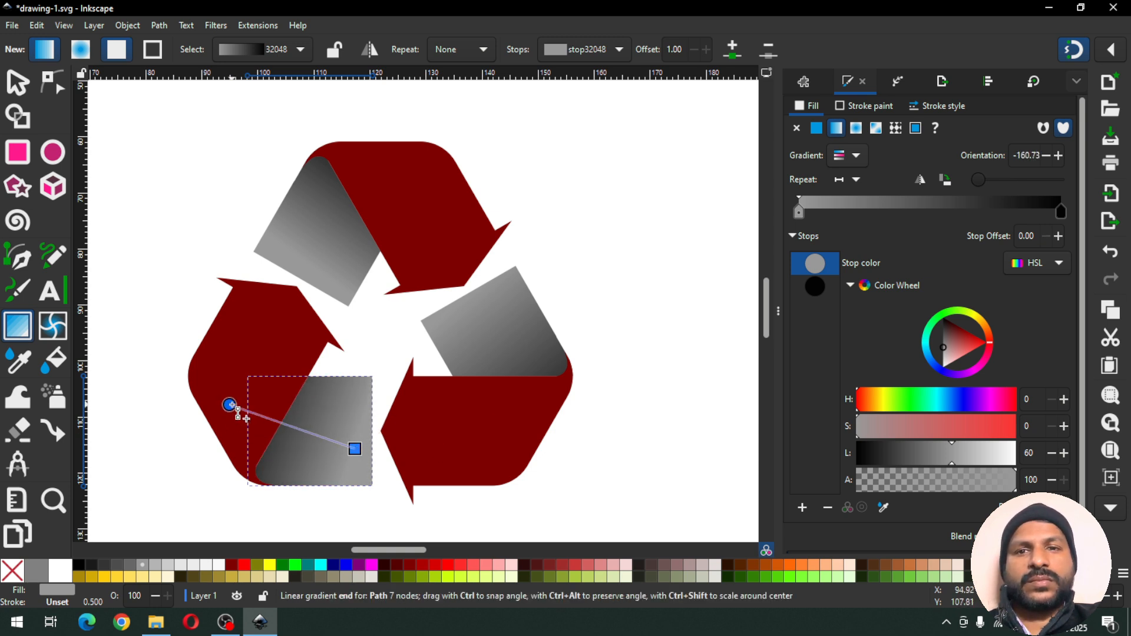
{"action": "left_click", "coordinate": [20, 86]}
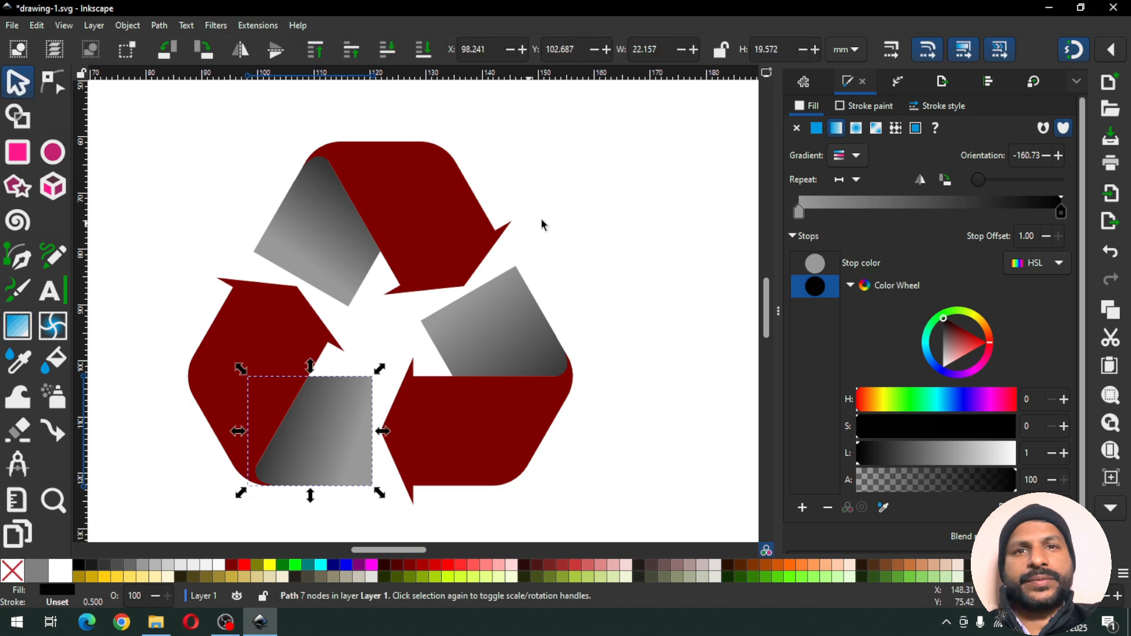
{"action": "left_click", "coordinate": [552, 198]}
{"action": "key", "text": "ctrl+s"}
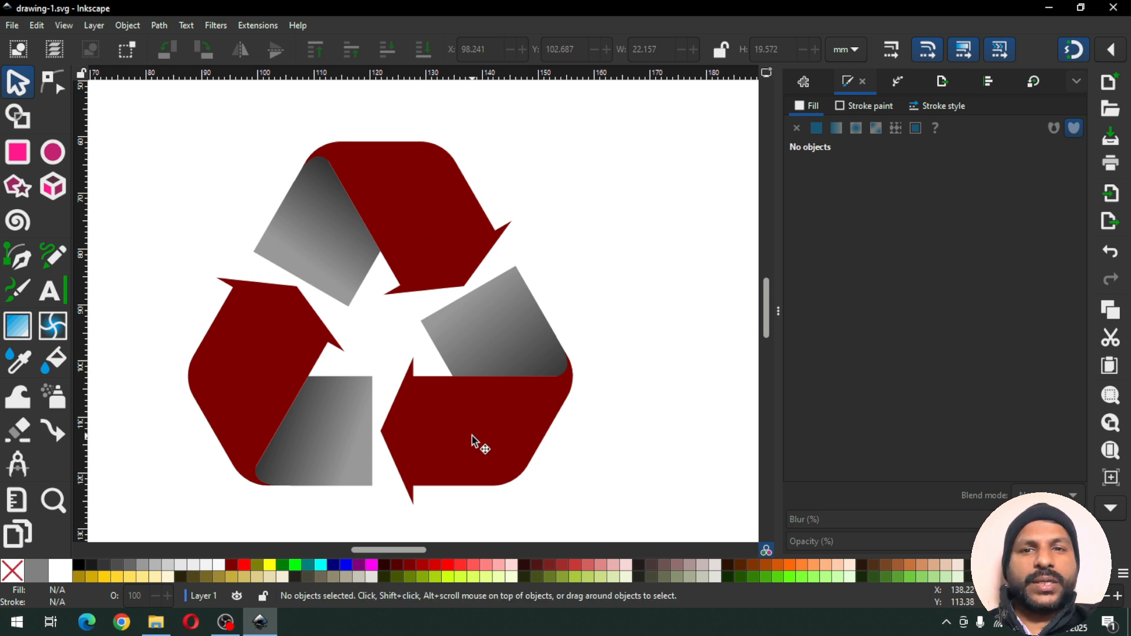
Add a nearly horizontal linear gradient to the lower-right red arrow, running from its tip to its rounded end
{"action": "left_click", "coordinate": [504, 439]}
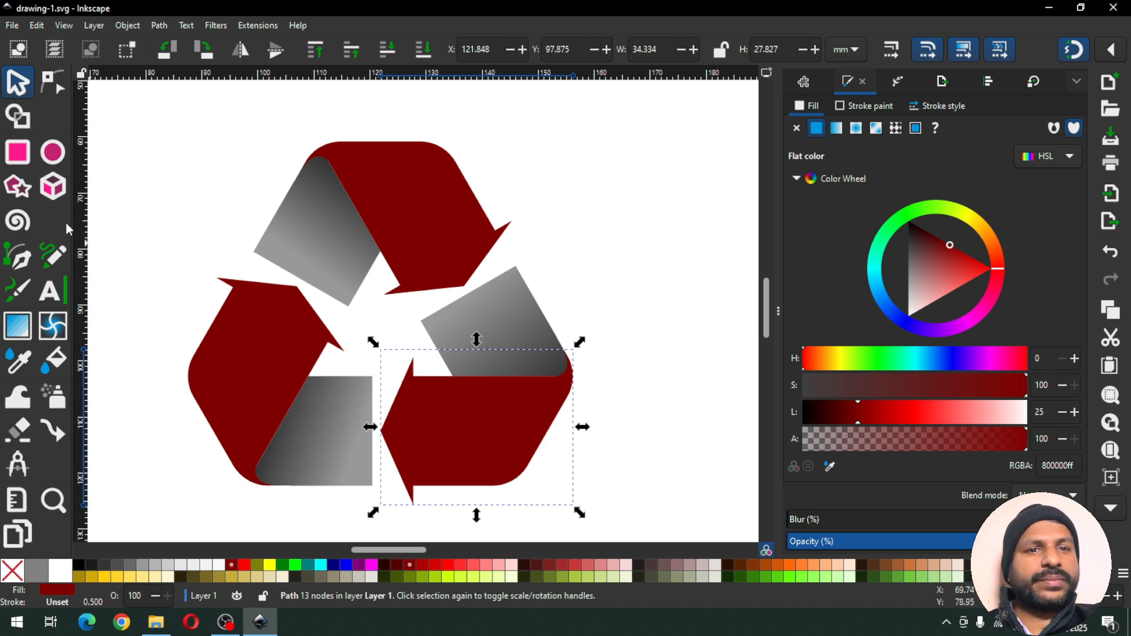
{"action": "left_click", "coordinate": [18, 326]}
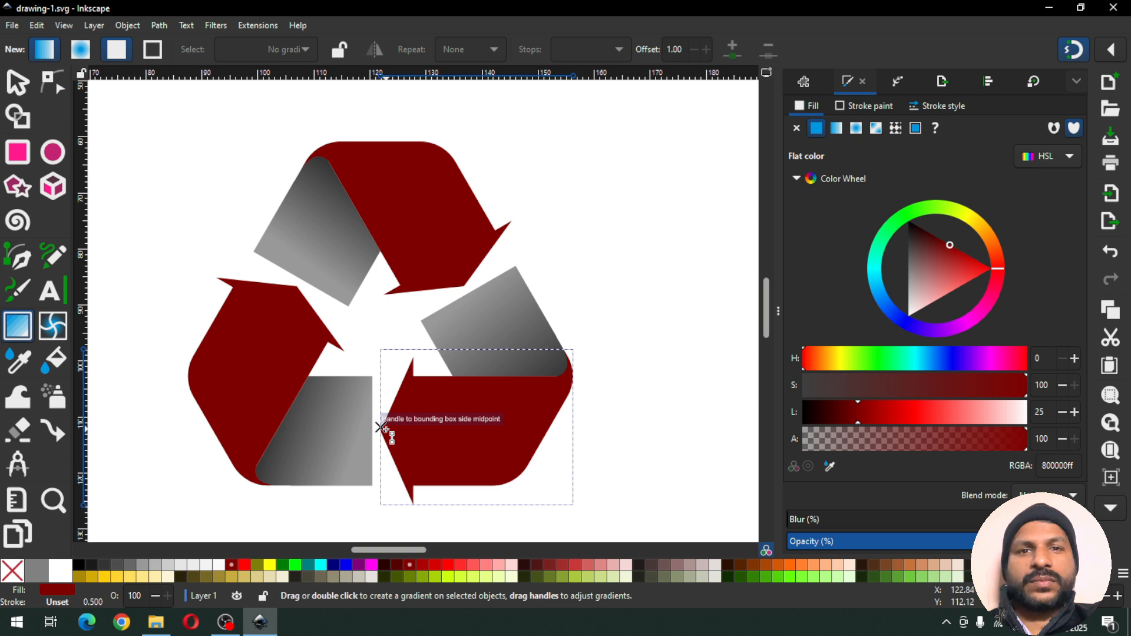
{"action": "left_click_drag", "start_coordinate": [378, 427], "coordinate": [555, 432]}
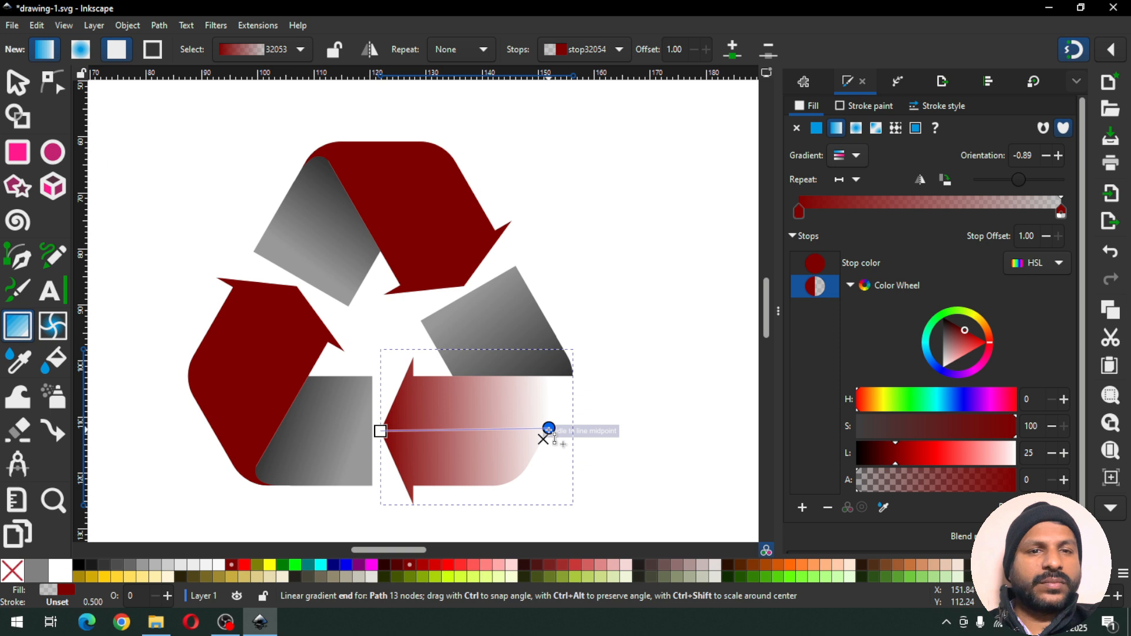
Colour the arrow's gradient from blue at the tip (hue 216, lightness 50) to green at the rounded end (hue 144, lightness 42)
{"action": "left_click", "coordinate": [396, 577]}
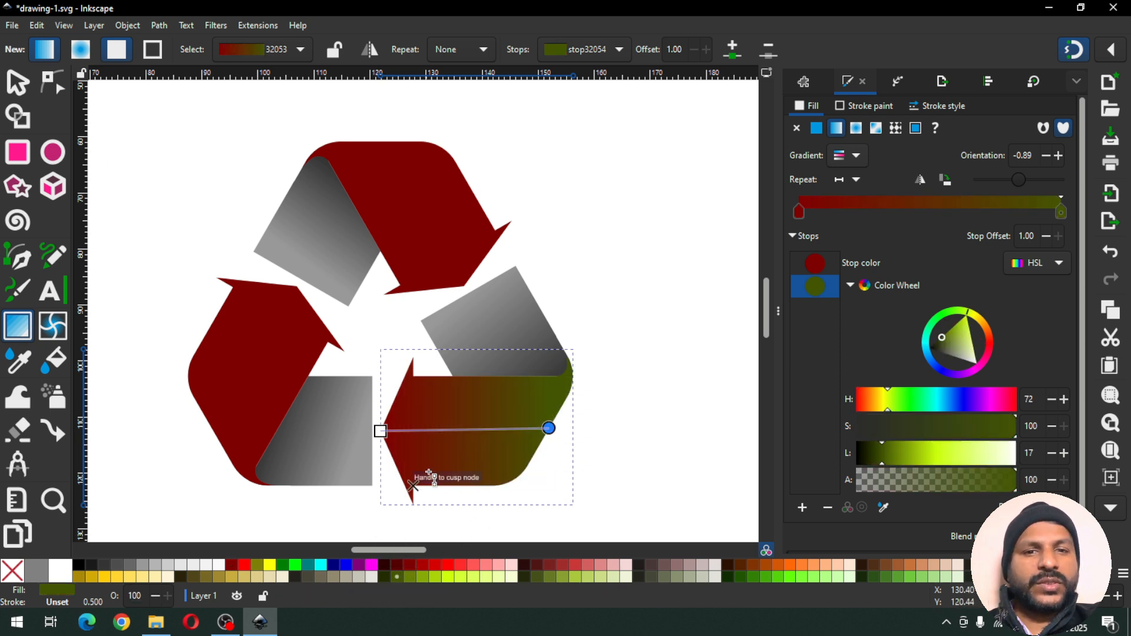
{"action": "left_click", "coordinate": [382, 432]}
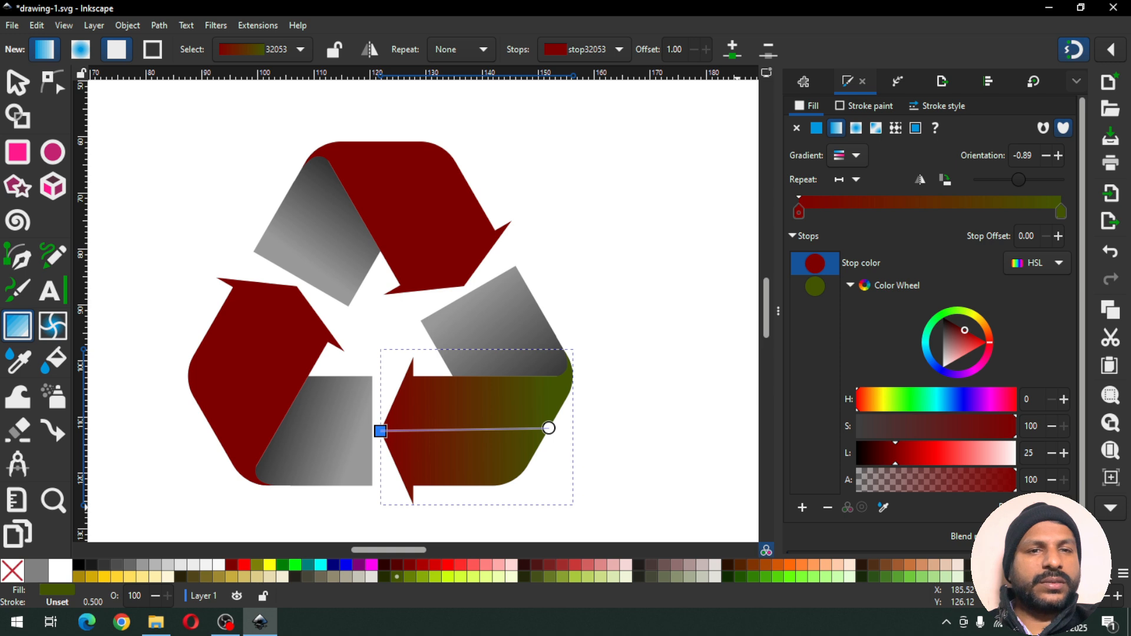
{"action": "scroll", "coordinate": [446, 574], "scroll_direction": "down", "scroll_amount": 3}
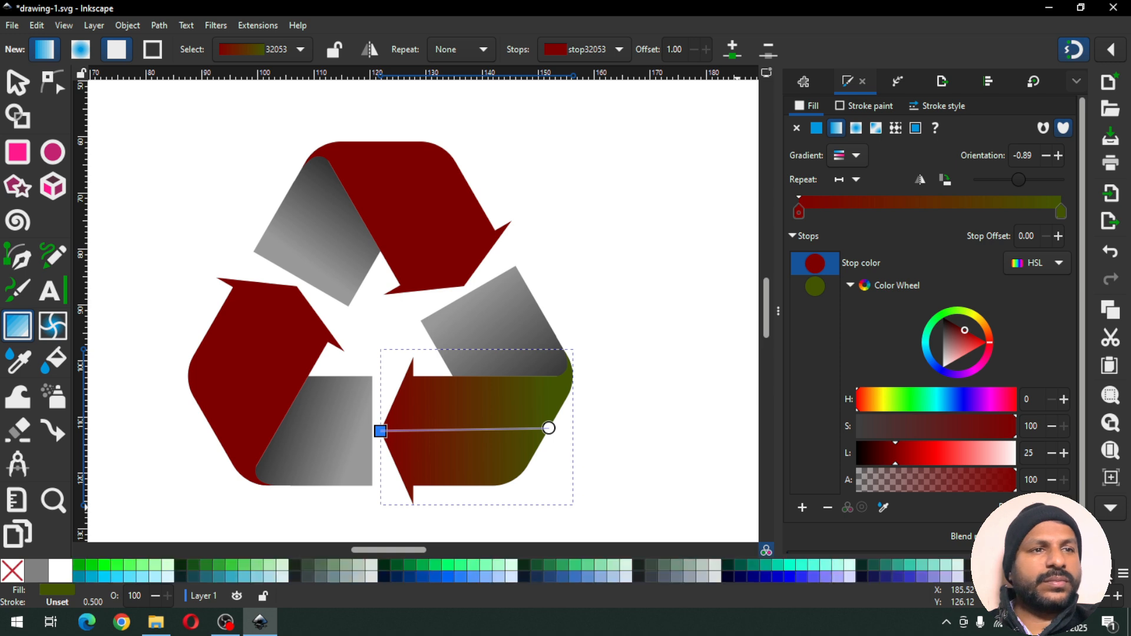
{"action": "left_click", "coordinate": [446, 574]}
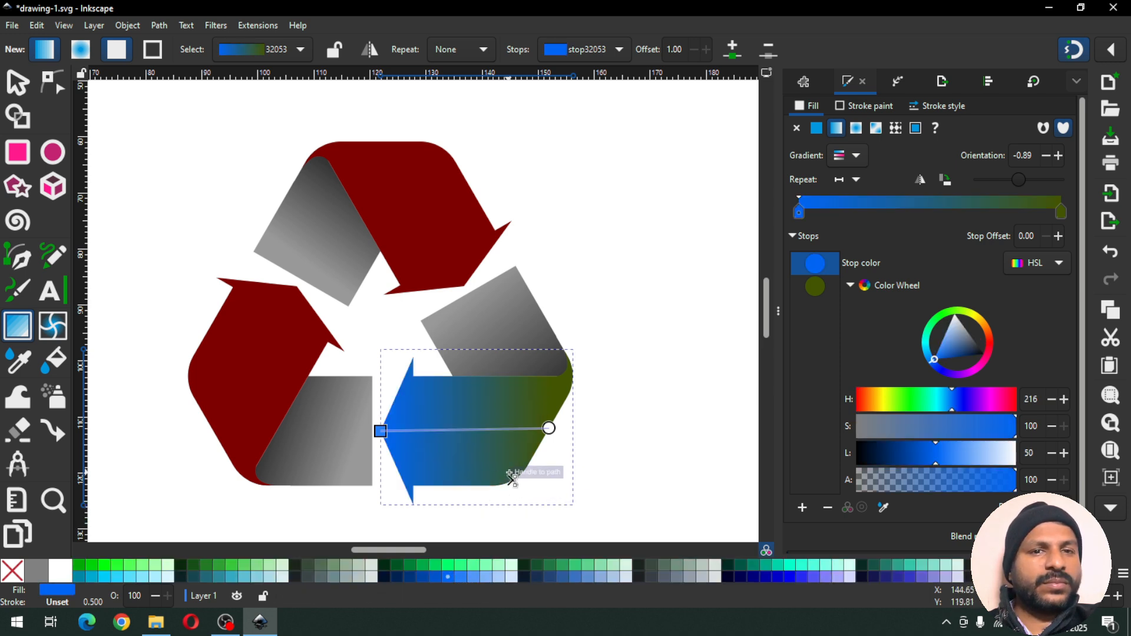
{"action": "left_click", "coordinate": [548, 429]}
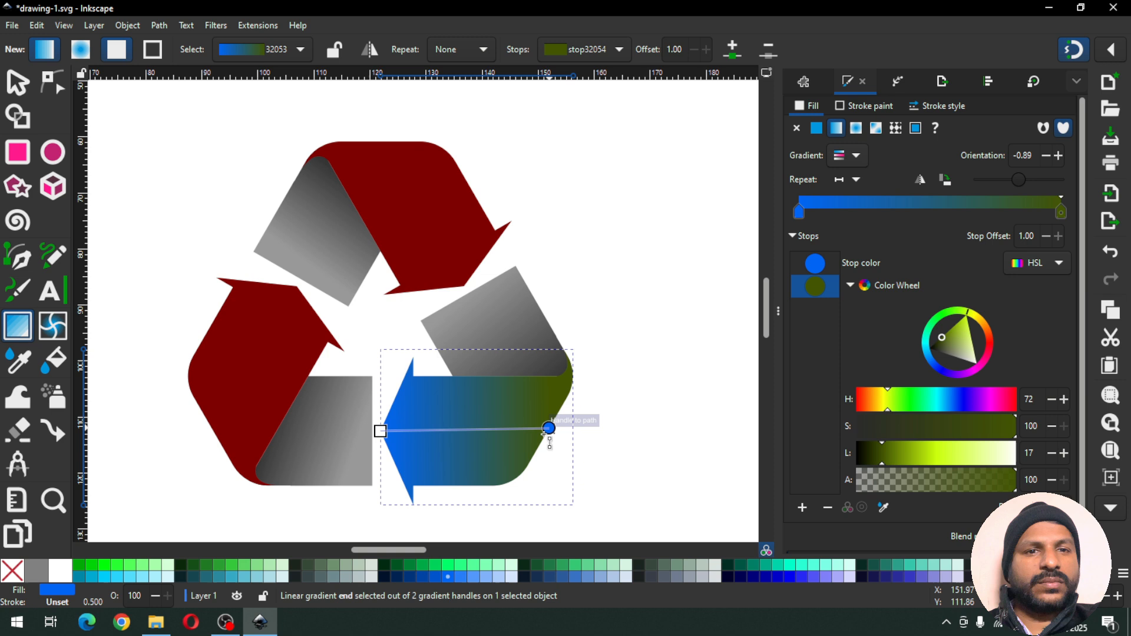
{"action": "left_click", "coordinate": [433, 566]}
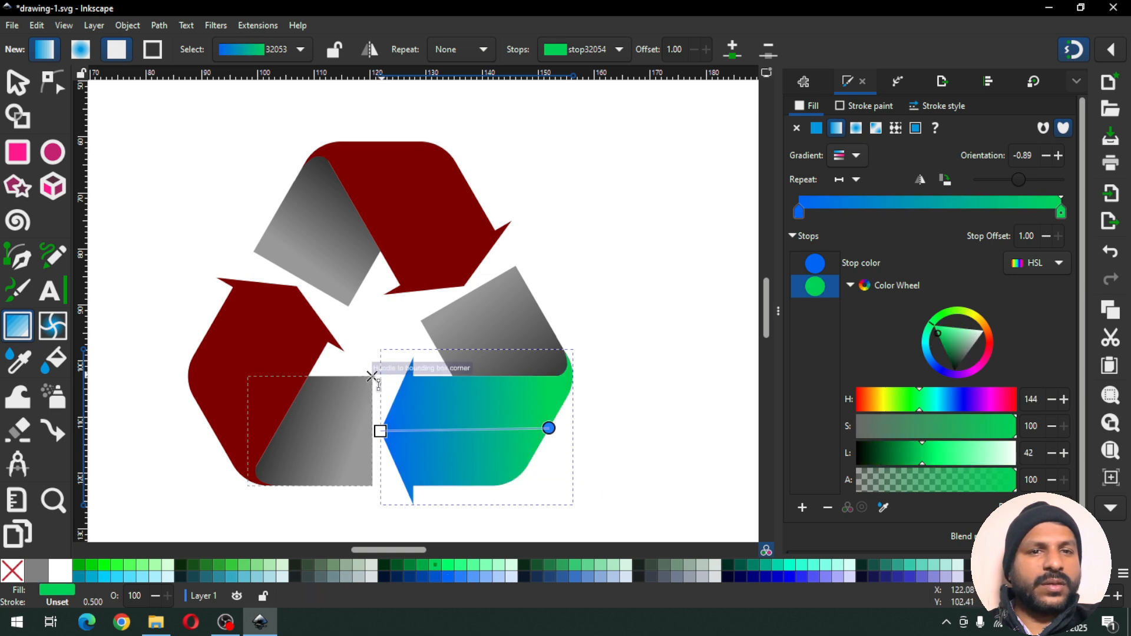
Add a linear gradient to the left red arrow, oriented at about -54° from its outer lower edge to the arrowhead
{"action": "left_click", "coordinate": [266, 377]}
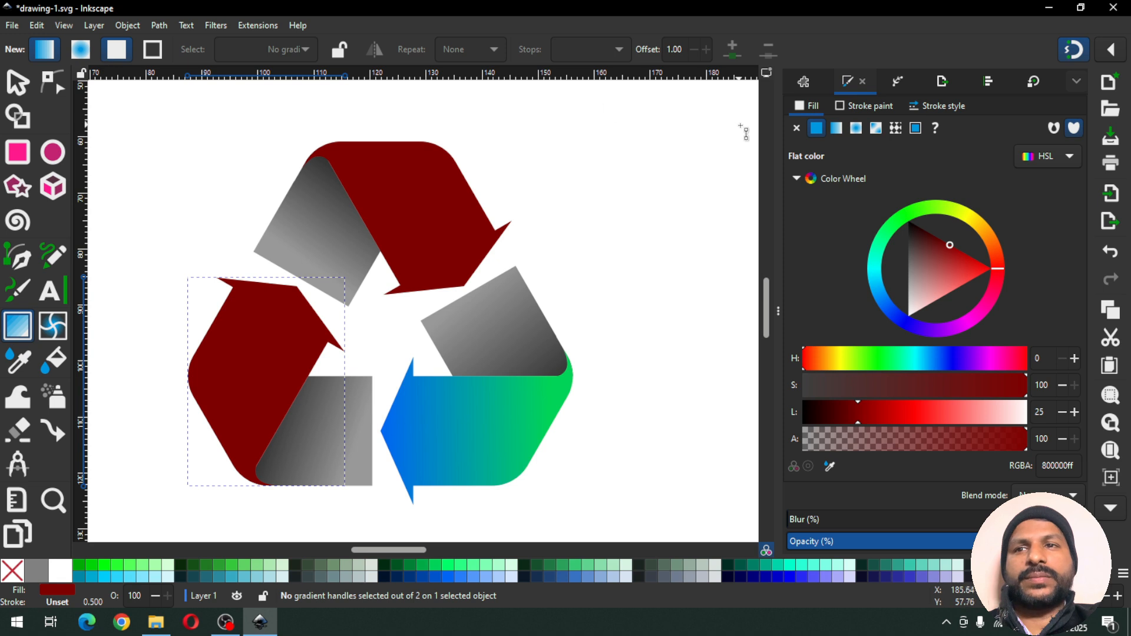
{"action": "left_click", "coordinate": [835, 133]}
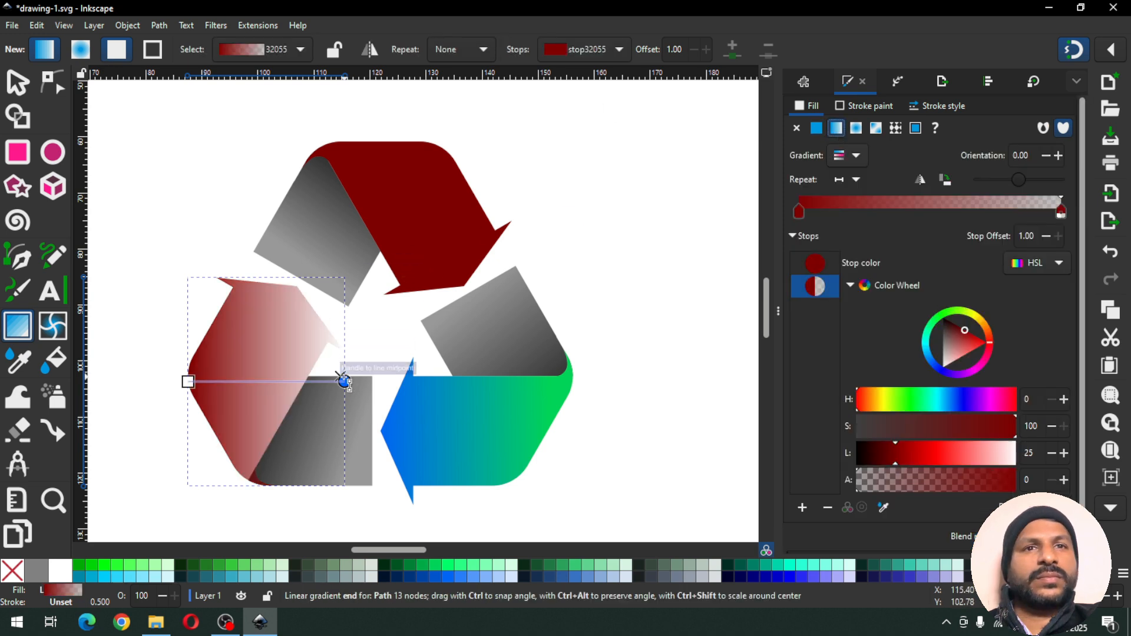
{"action": "left_click_drag", "start_coordinate": [340, 375], "coordinate": [301, 294]}
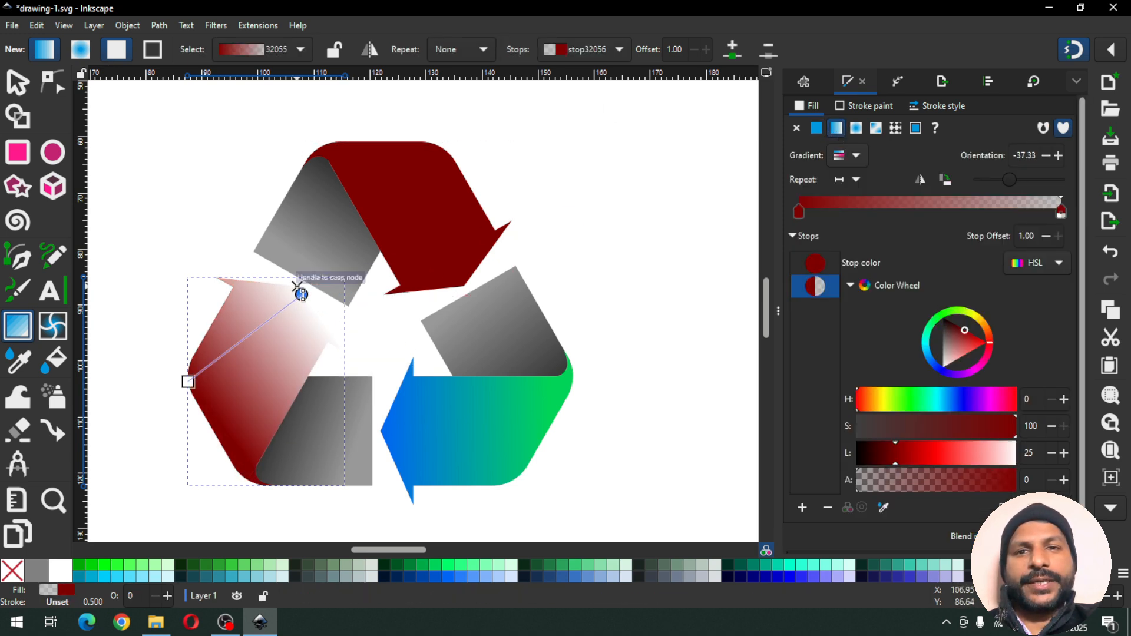
{"action": "left_click", "coordinate": [188, 381]}
{"action": "left_click_drag", "start_coordinate": [188, 382], "coordinate": [209, 423]}
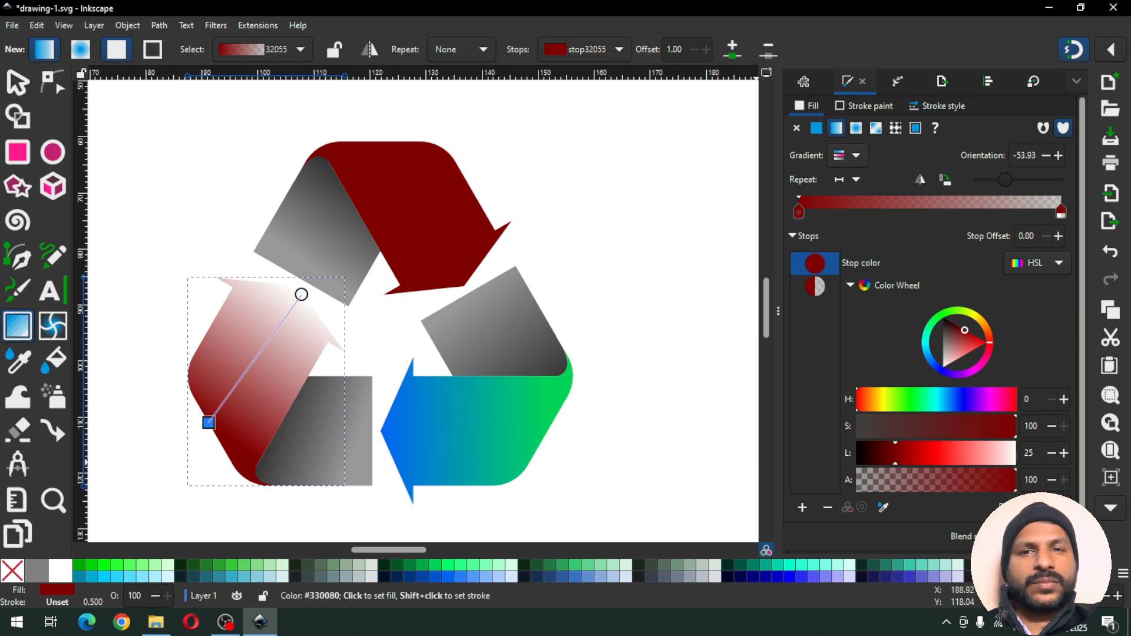
Colour the left arrow's gradient from cyan #00AAD4 at the tail to violet at the arrowhead (hue 264, lightness 33), and save the drawing
{"action": "left_click", "coordinate": [774, 576]}
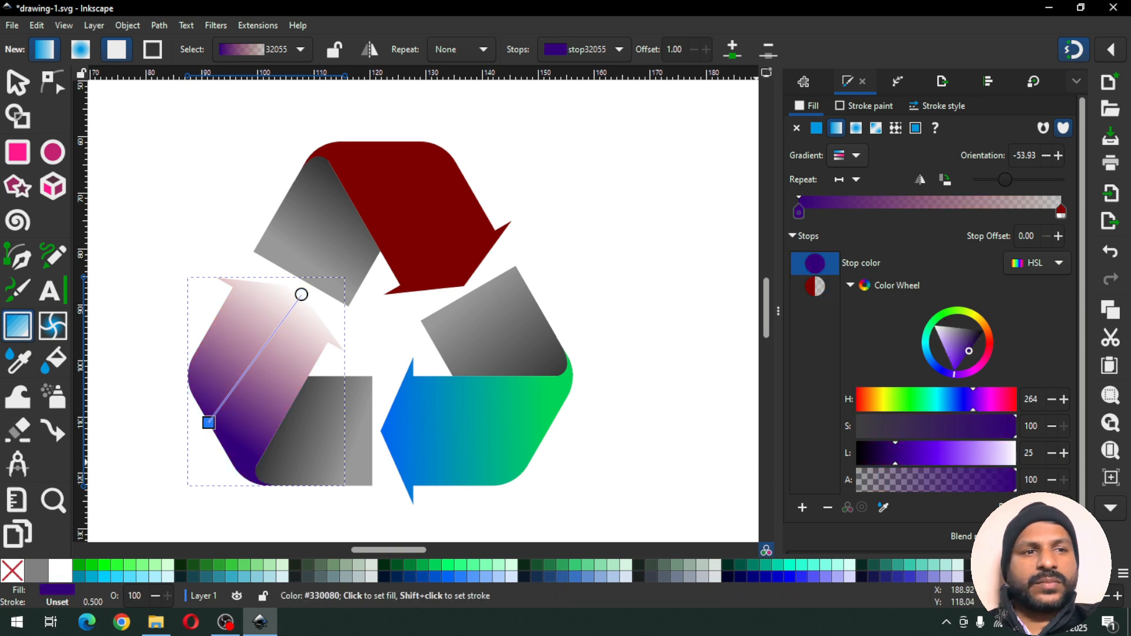
{"action": "left_click", "coordinate": [301, 294]}
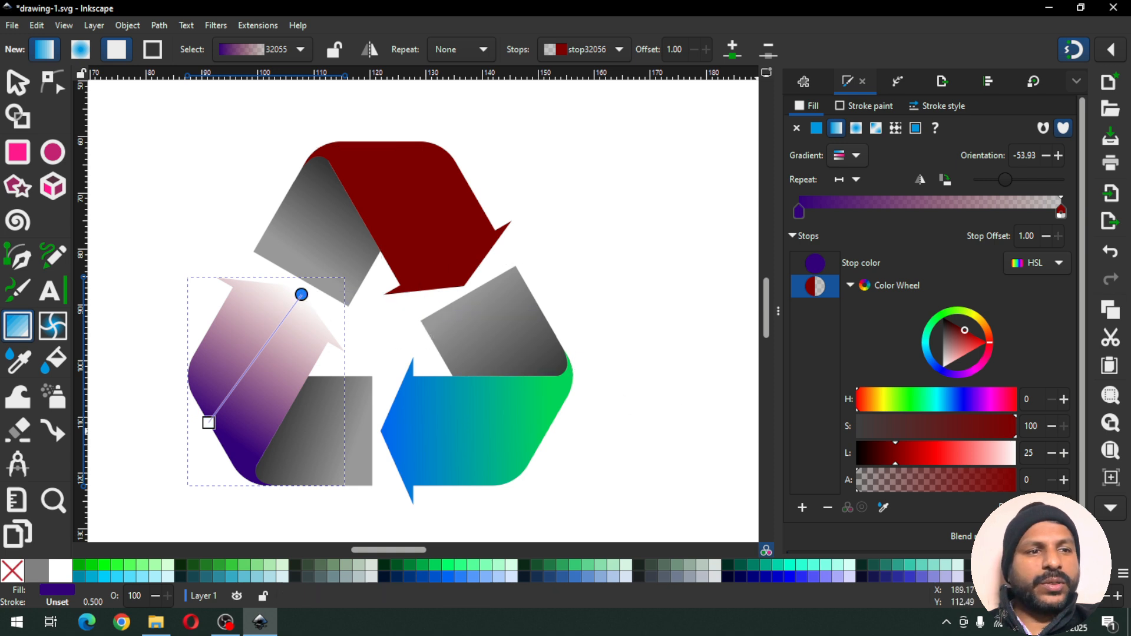
{"action": "scroll", "coordinate": [262, 566], "scroll_direction": "down", "scroll_amount": 3}
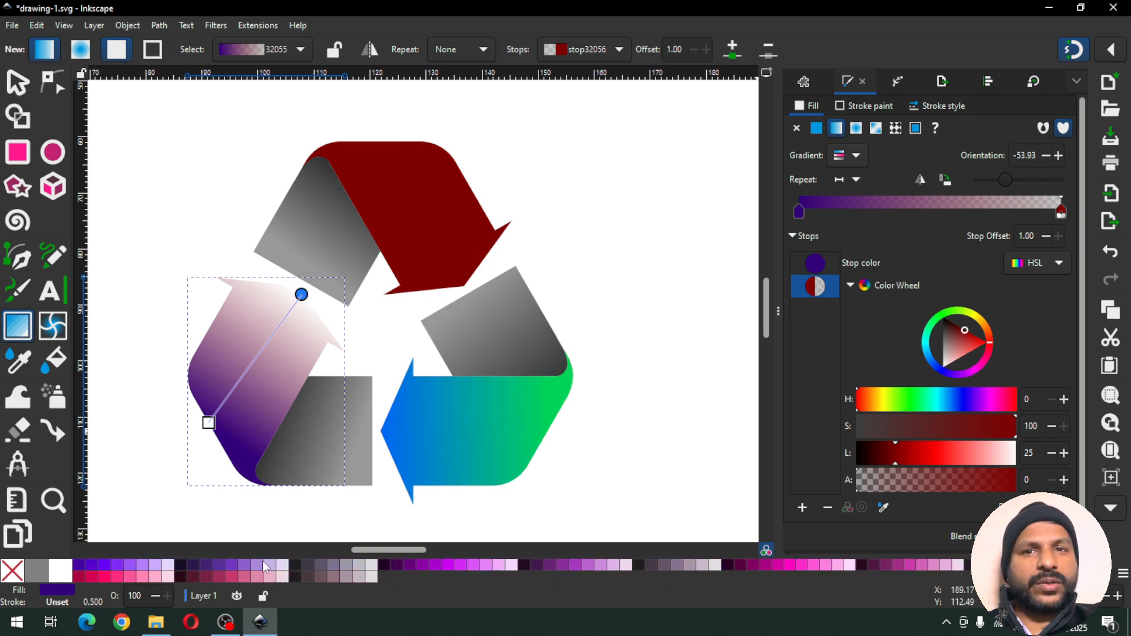
{"action": "left_click", "coordinate": [82, 563]}
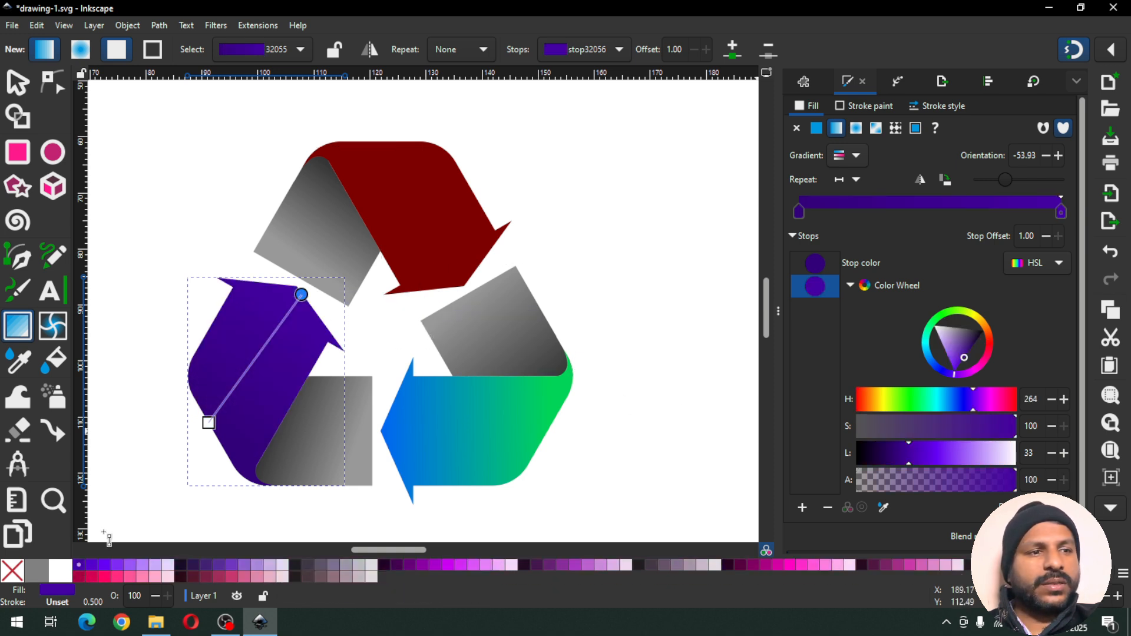
{"action": "left_click", "coordinate": [210, 423]}
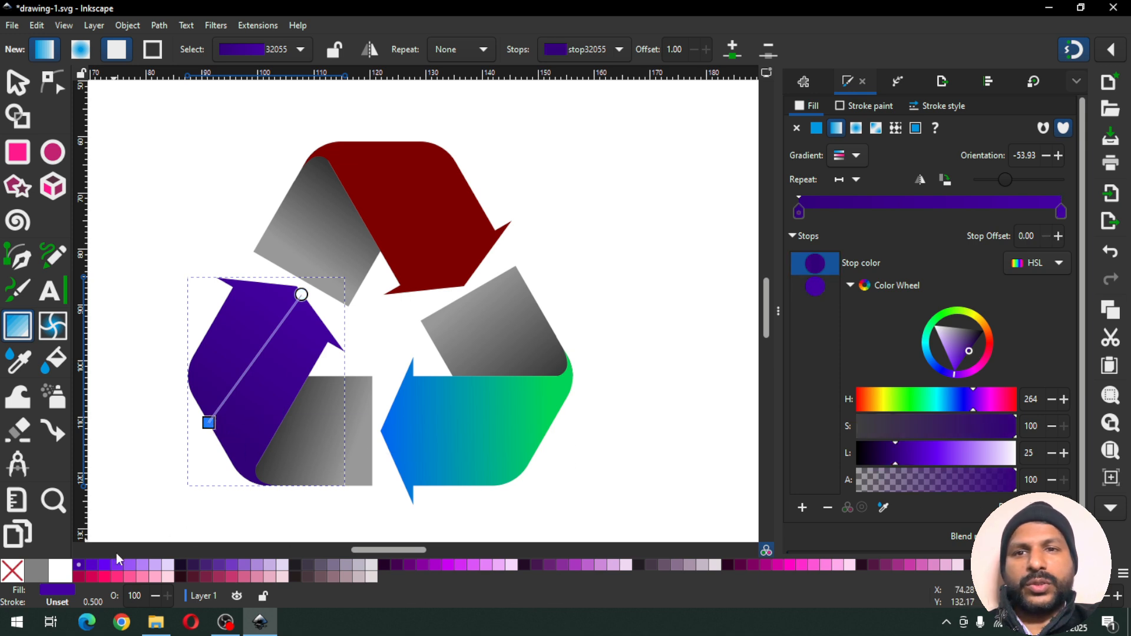
{"action": "scroll", "coordinate": [518, 570], "scroll_direction": "up", "scroll_amount": 3}
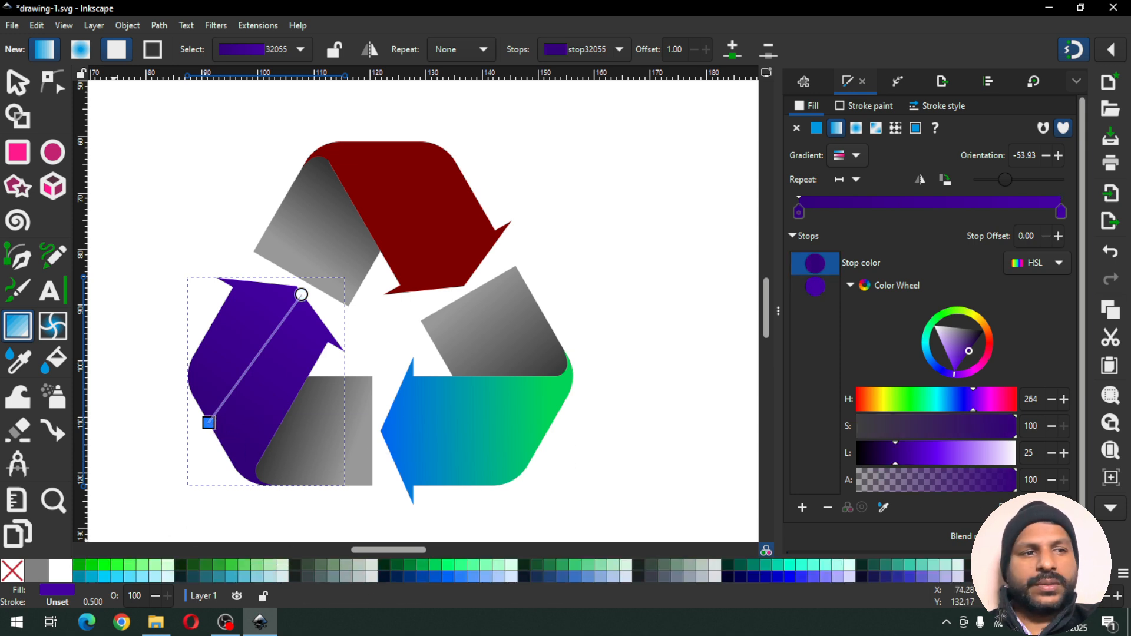
{"action": "left_click", "coordinate": [91, 577]}
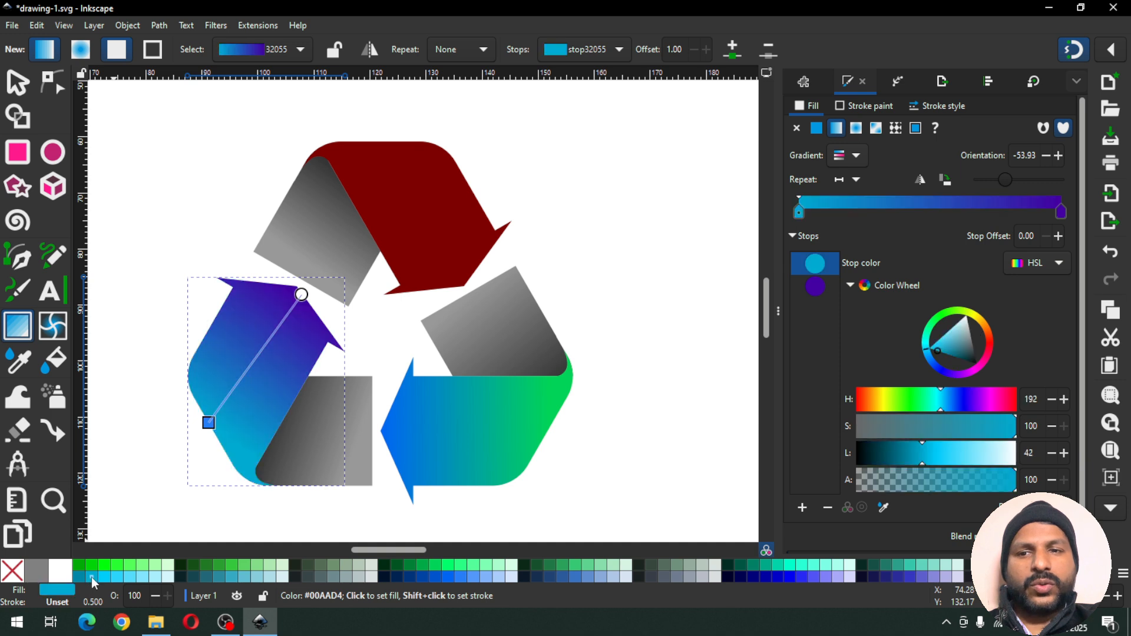
{"action": "left_click", "coordinate": [26, 82]}
{"action": "left_click", "coordinate": [184, 145]}
{"action": "key", "text": "ctrl+s"}
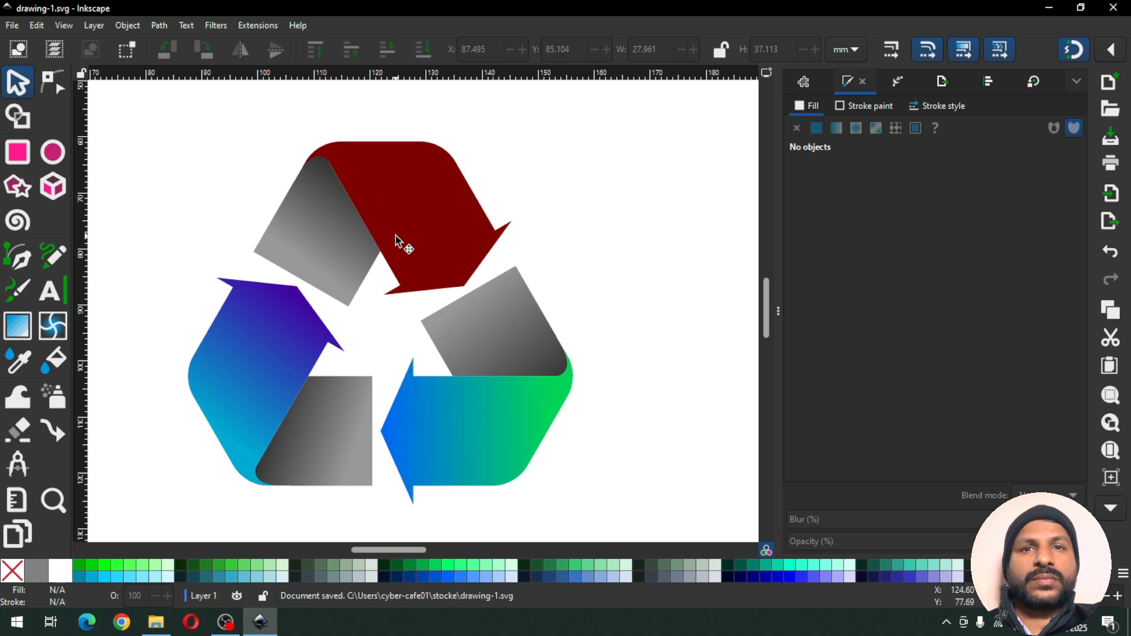
Add a linear gradient to the top red arrow, starting at its upper edge with purple (hue 288, lightness 42)
{"action": "left_click", "coordinate": [412, 219]}
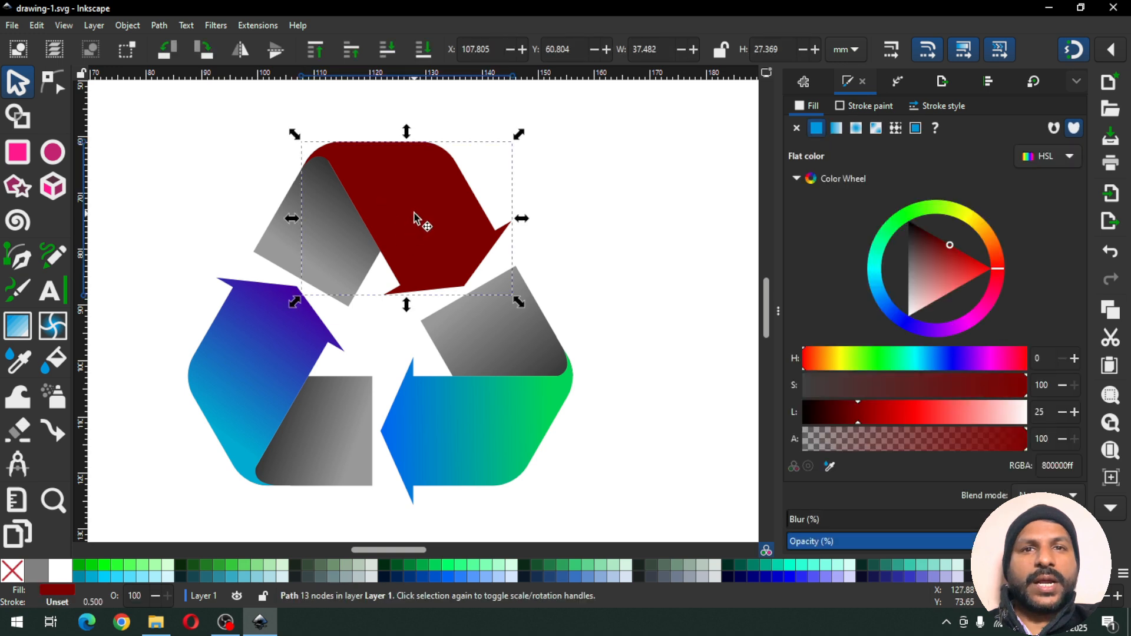
{"action": "left_click", "coordinate": [836, 128]}
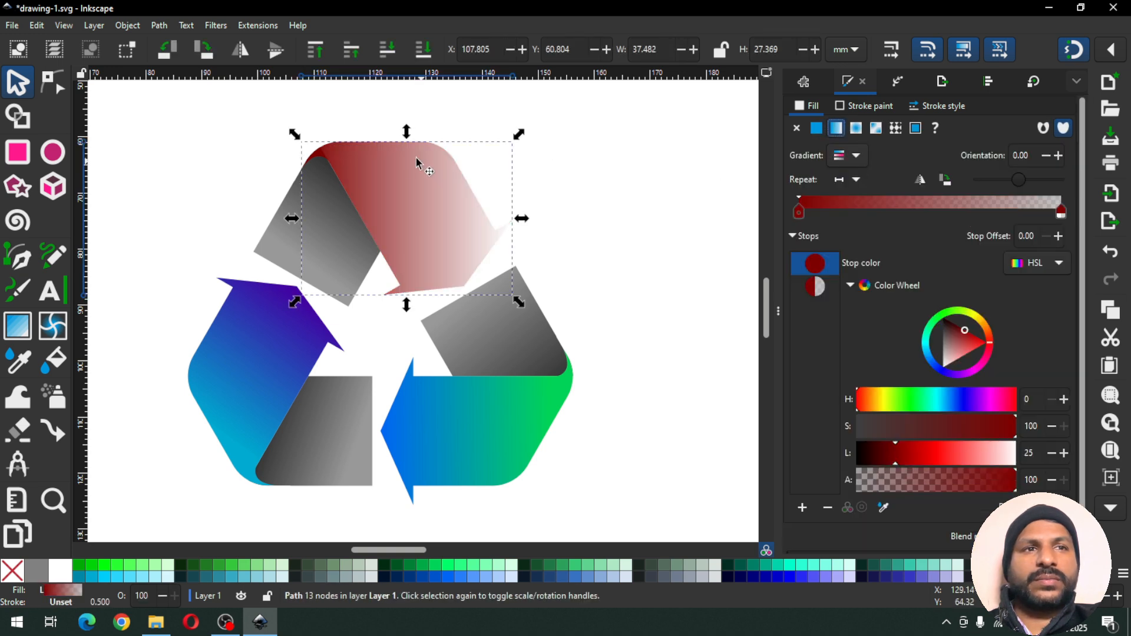
{"action": "left_click", "coordinate": [18, 330]}
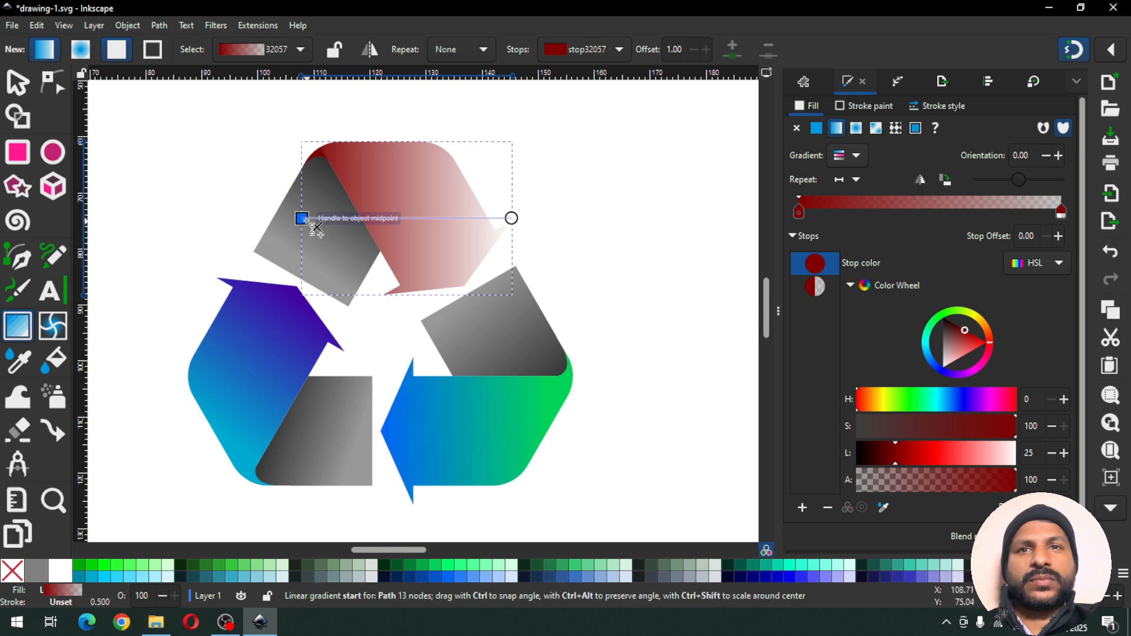
{"action": "left_click_drag", "start_coordinate": [302, 218], "coordinate": [352, 158]}
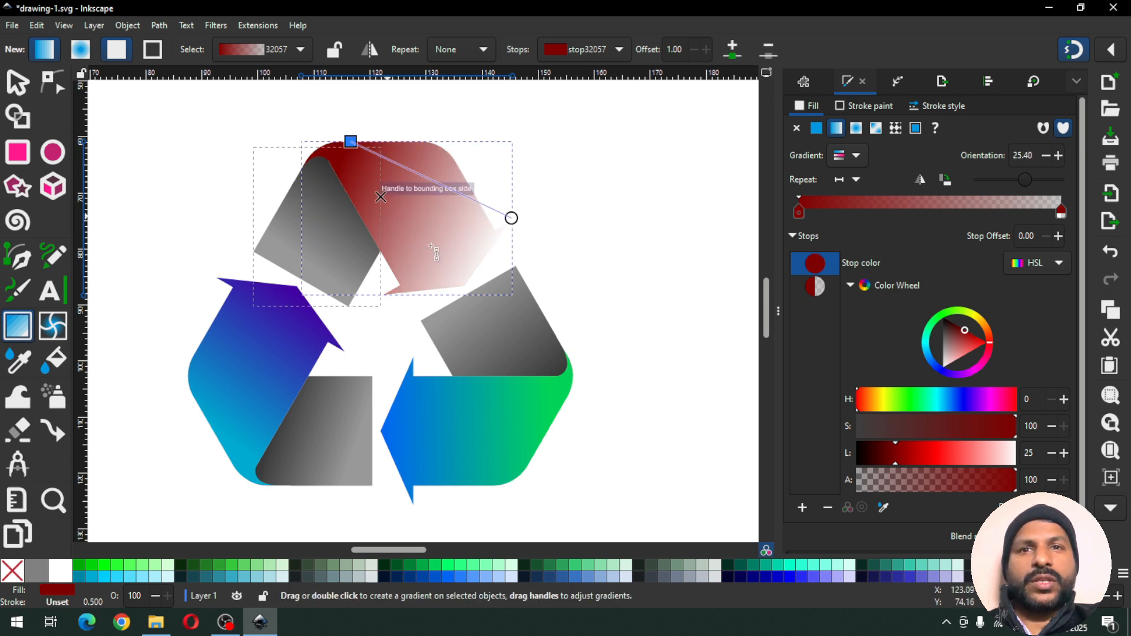
{"action": "left_click", "coordinate": [1102, 579]}
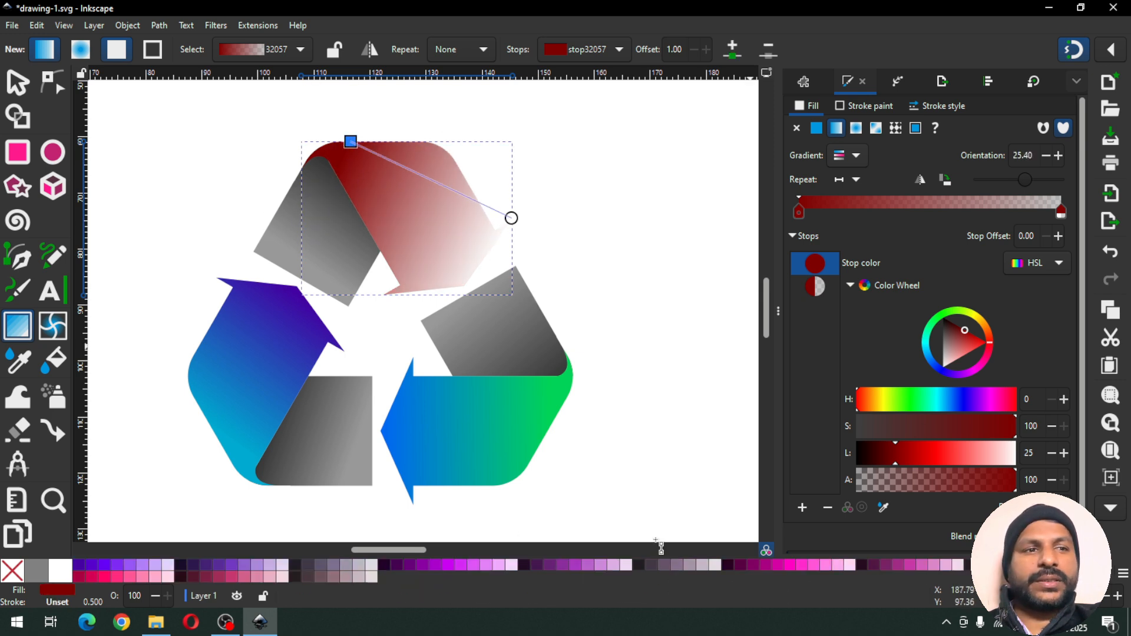
{"action": "left_click", "coordinate": [435, 566]}
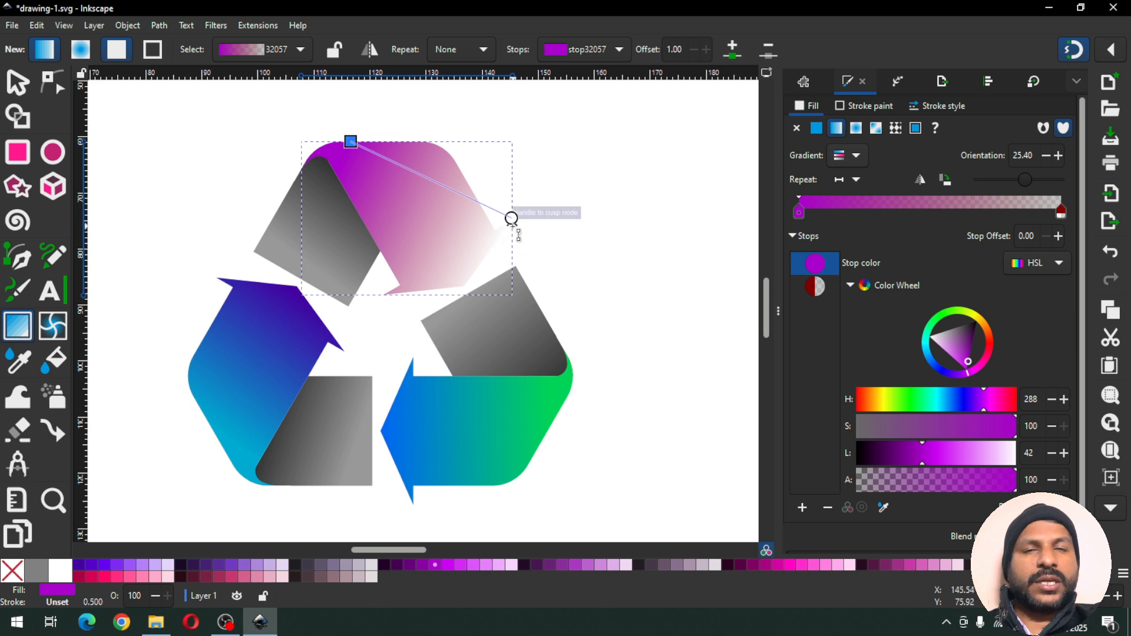
End the top arrow's gradient inside the arrowhead at about 47° with pink-red (hue 336, lightness 50), and save the drawing
{"action": "left_click_drag", "start_coordinate": [511, 218], "coordinate": [466, 265]}
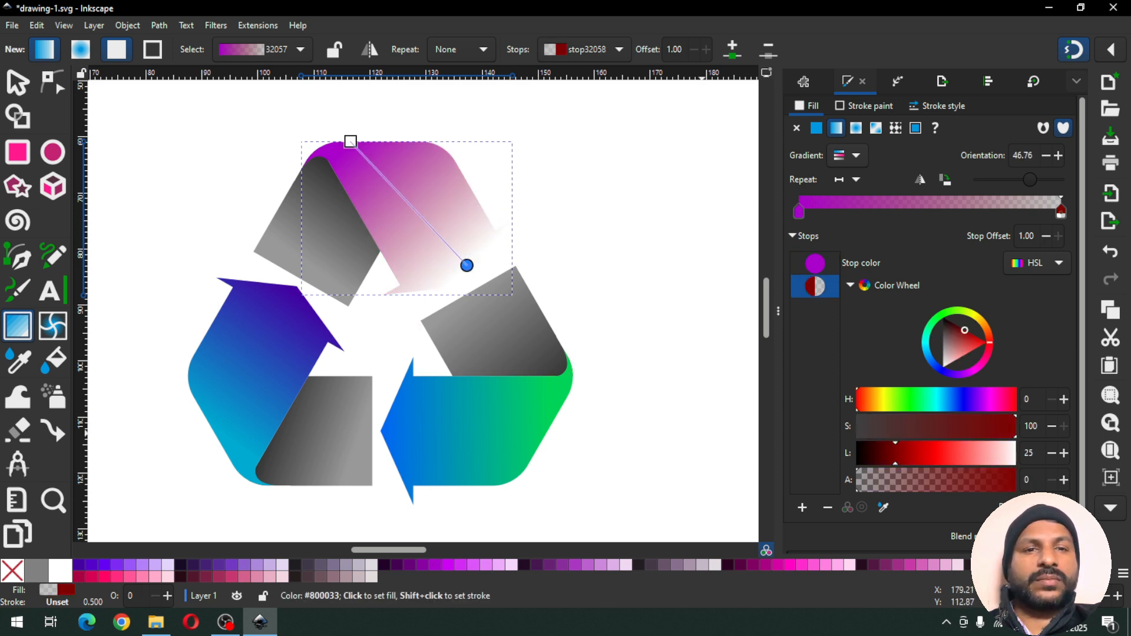
{"action": "left_click", "coordinate": [1091, 566]}
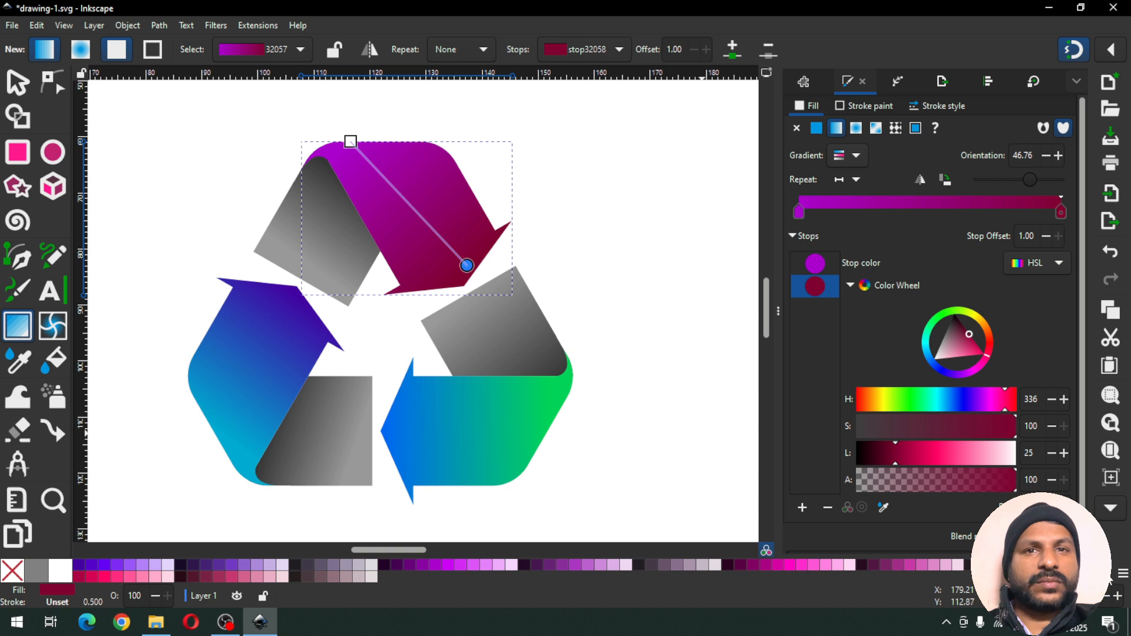
{"action": "left_click", "coordinate": [104, 577]}
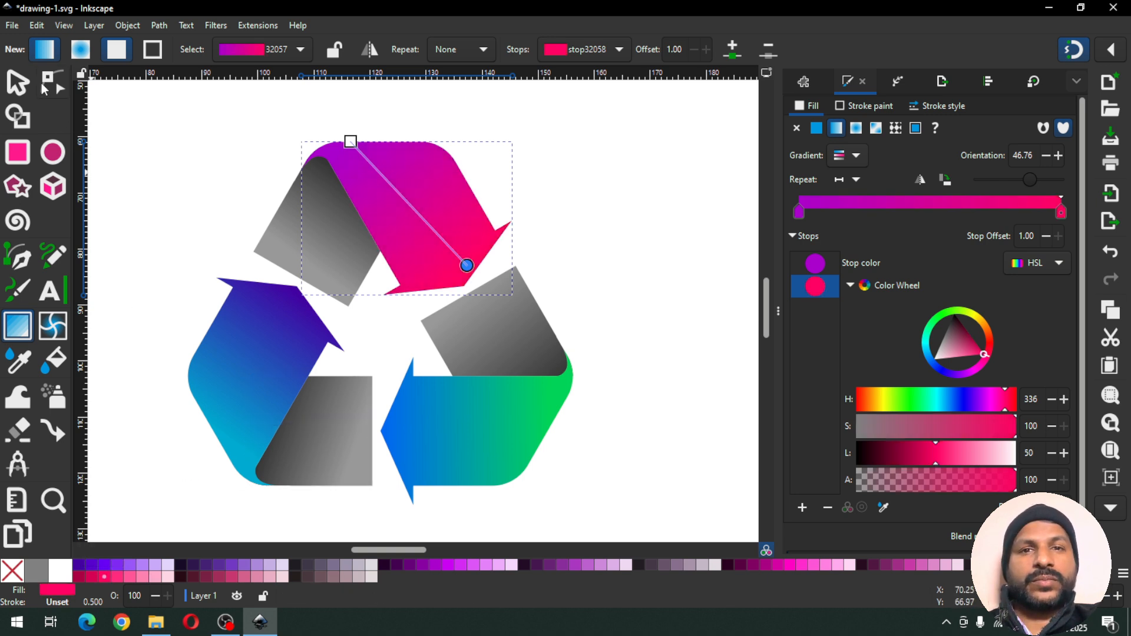
{"action": "left_click", "coordinate": [18, 82]}
{"action": "left_click", "coordinate": [578, 214]}
{"action": "key", "text": "ctrl+s"}
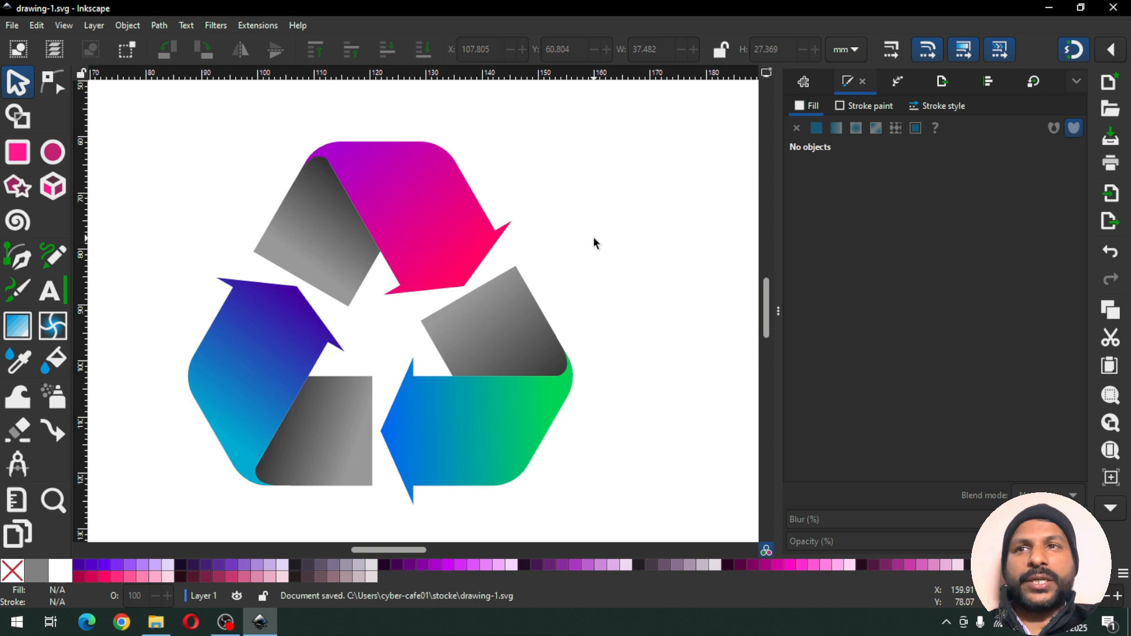
{"action": "key", "text": "ctrl+s"}
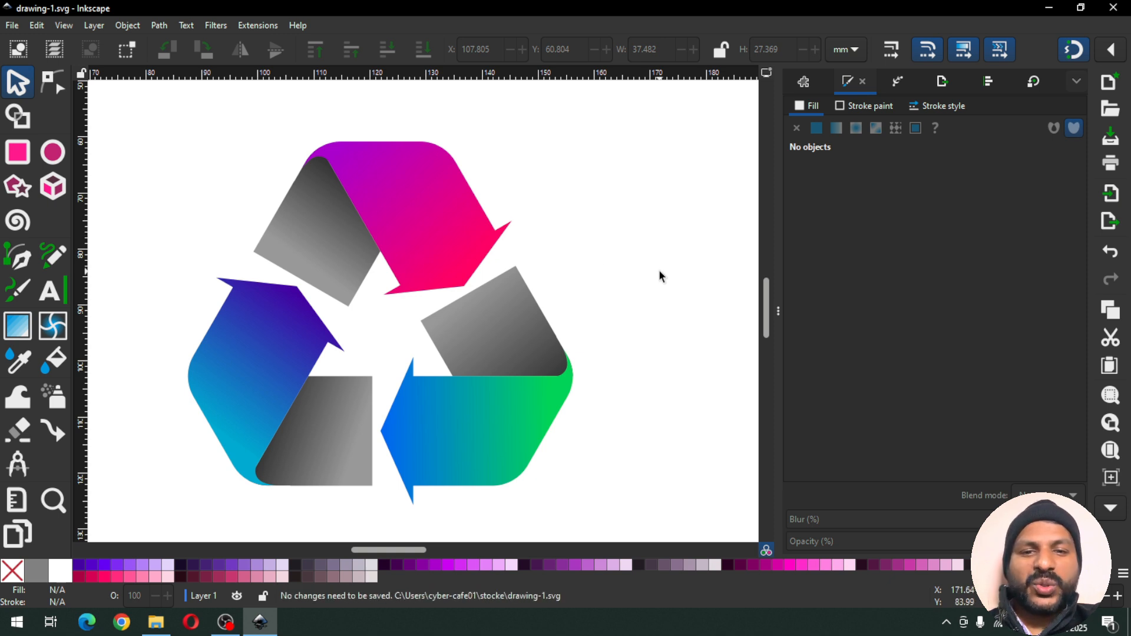